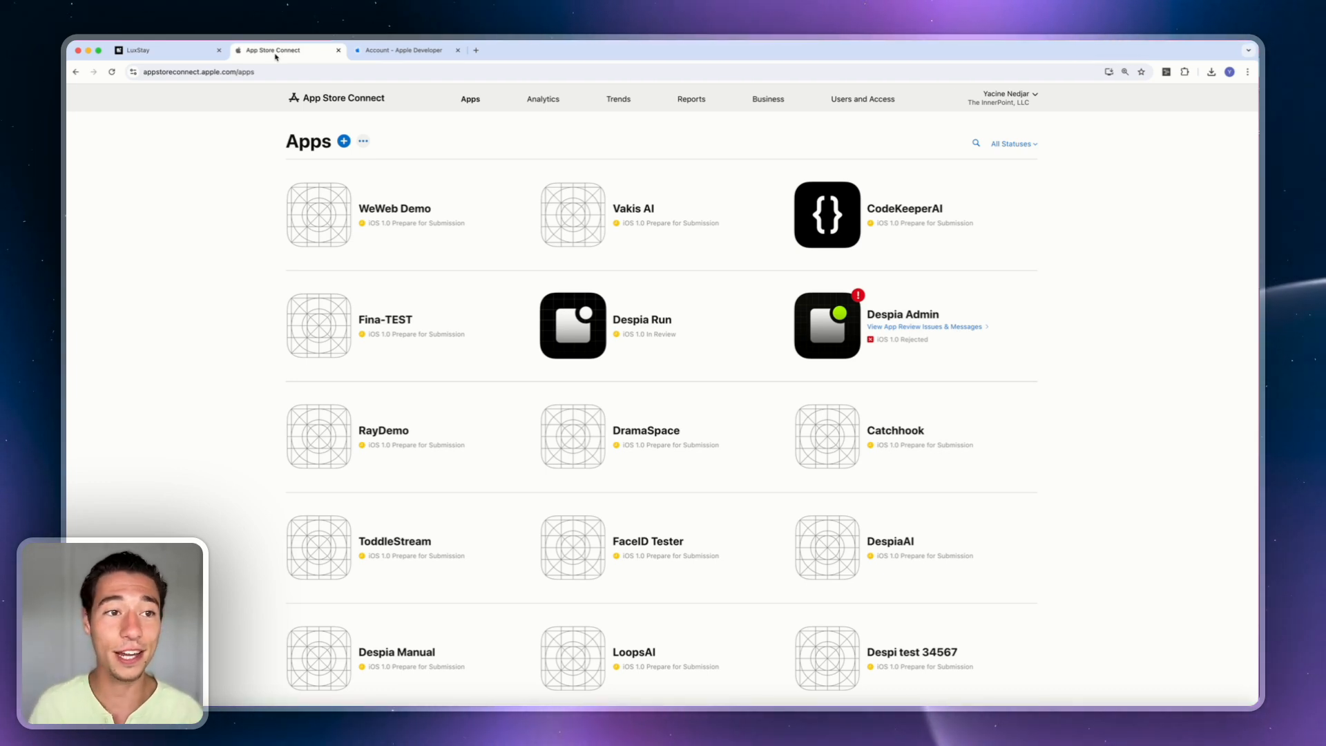
# Glance at the Apple Developer account page, then bring up the LuxStay project in Despia.
pyautogui.click(176, 74)
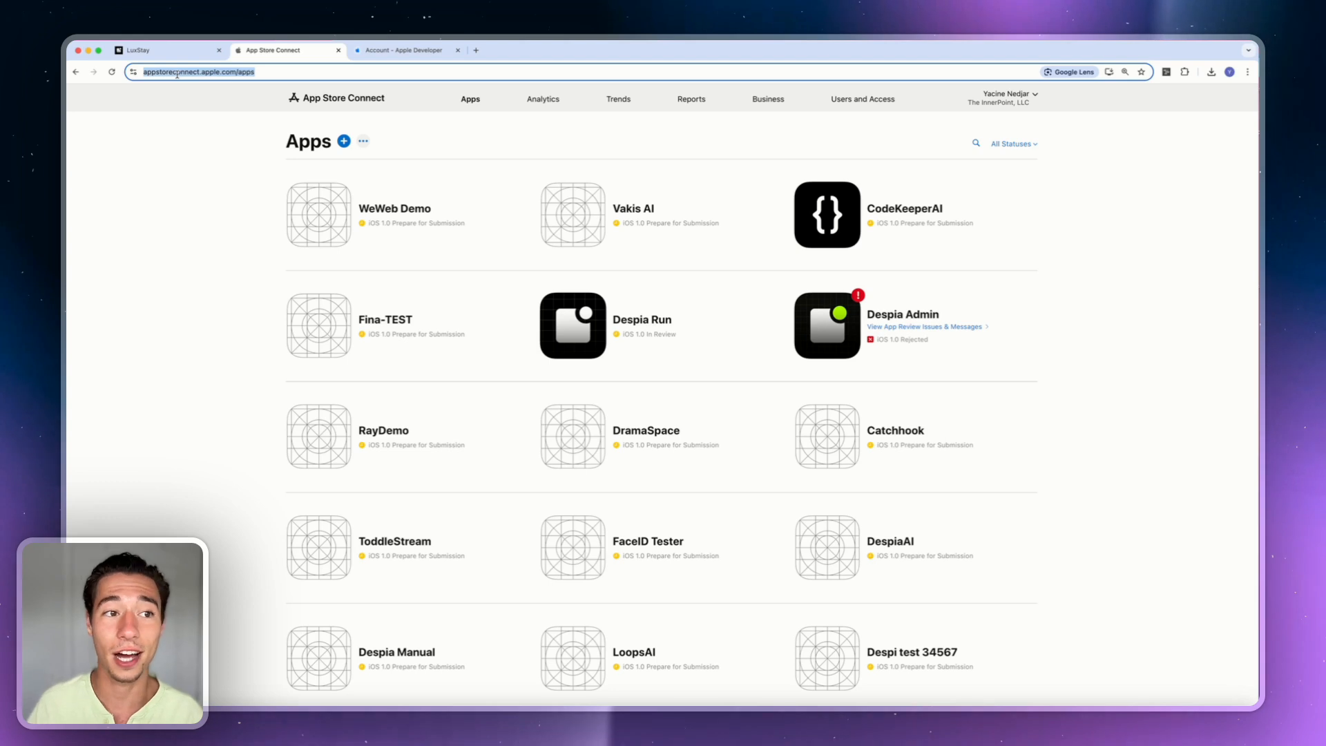
pyautogui.click(372, 52)
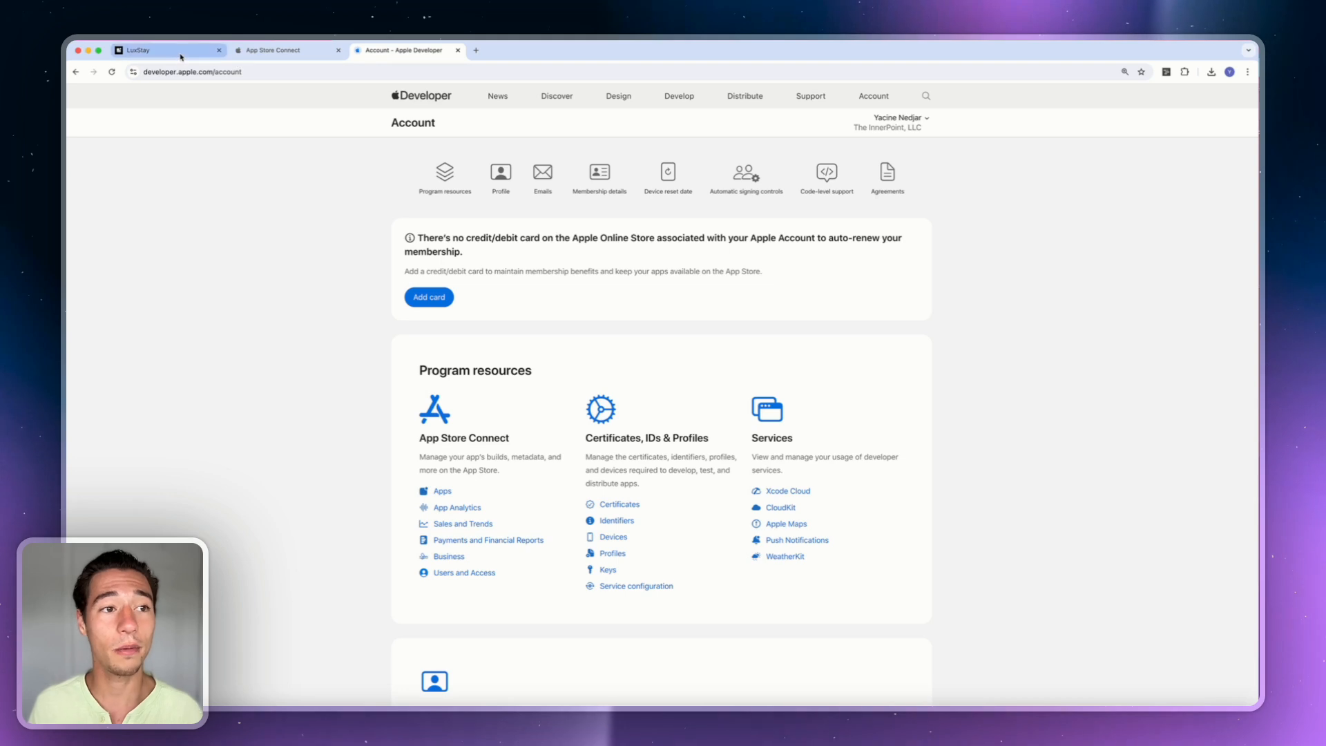
pyautogui.click(181, 56)
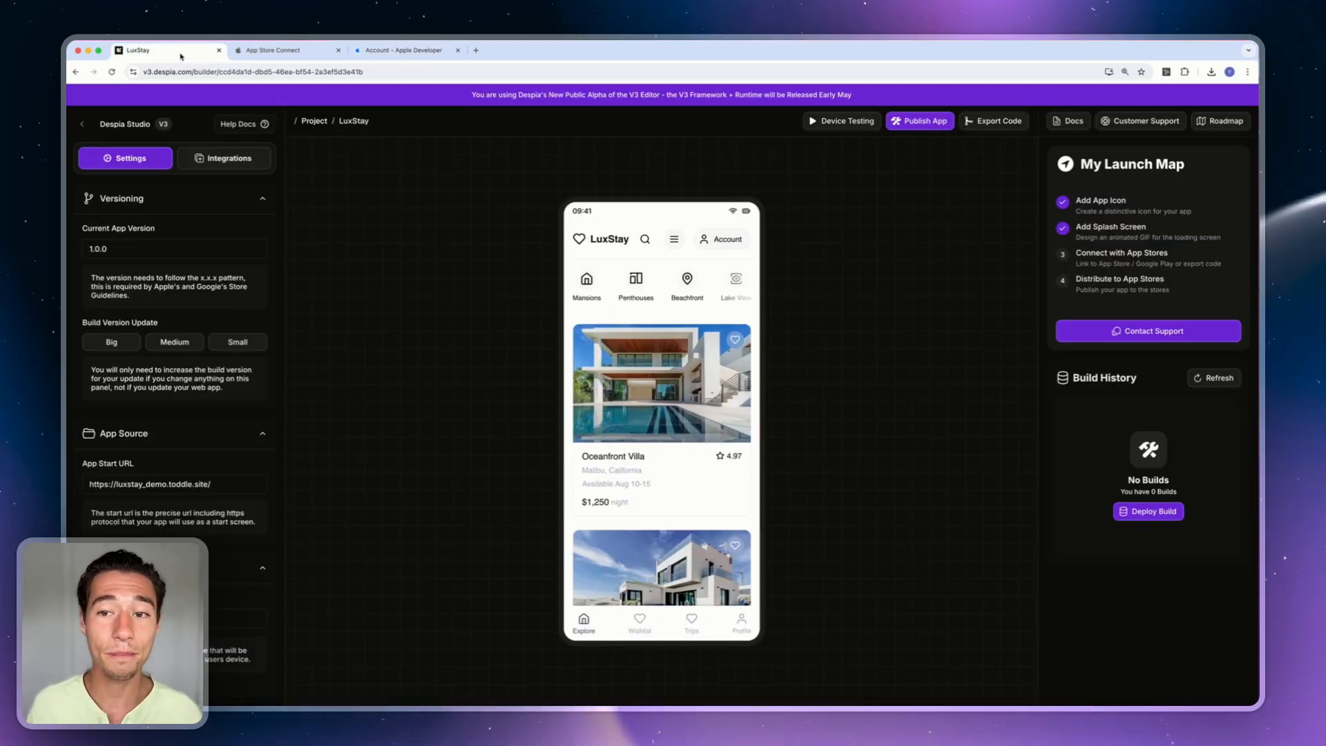
# Open LuxStay's One-Click Deployment panel for Apple iOS, closing and reopening it once.
pyautogui.click(926, 122)
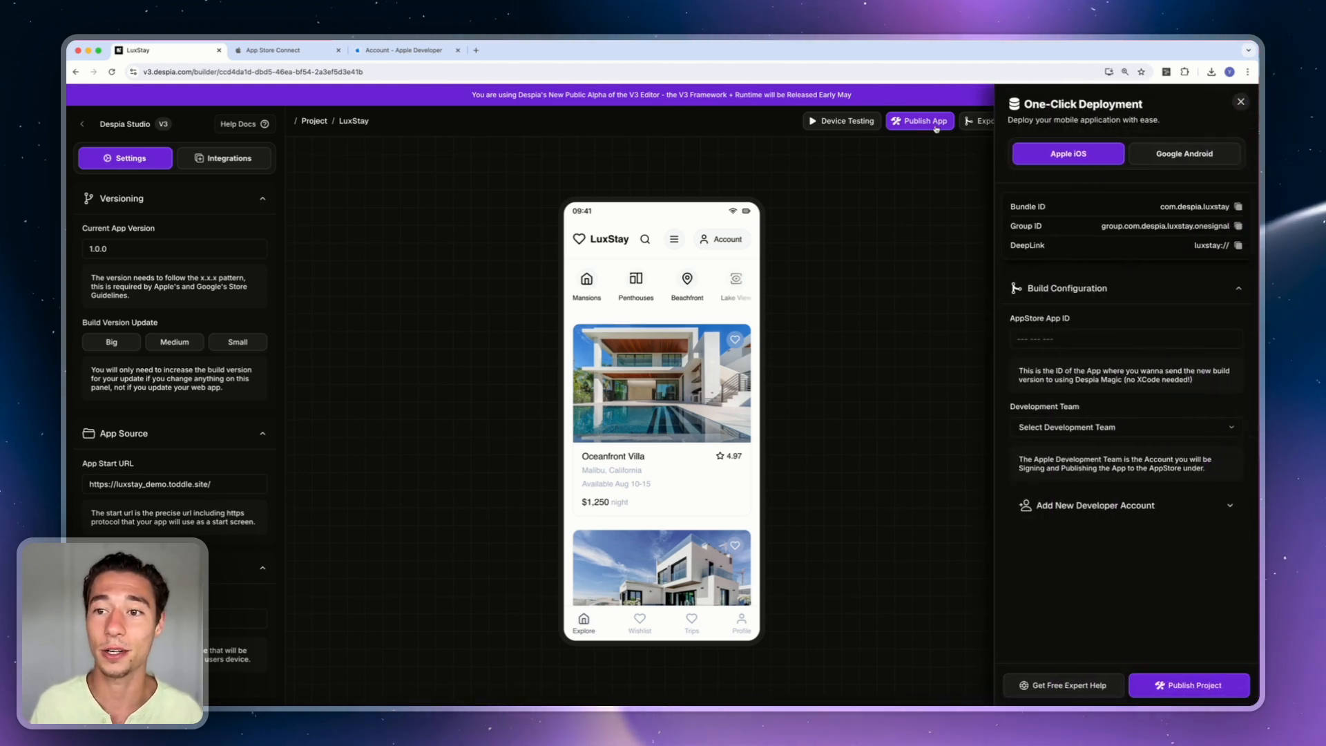
pyautogui.click(1241, 102)
pyautogui.click(929, 123)
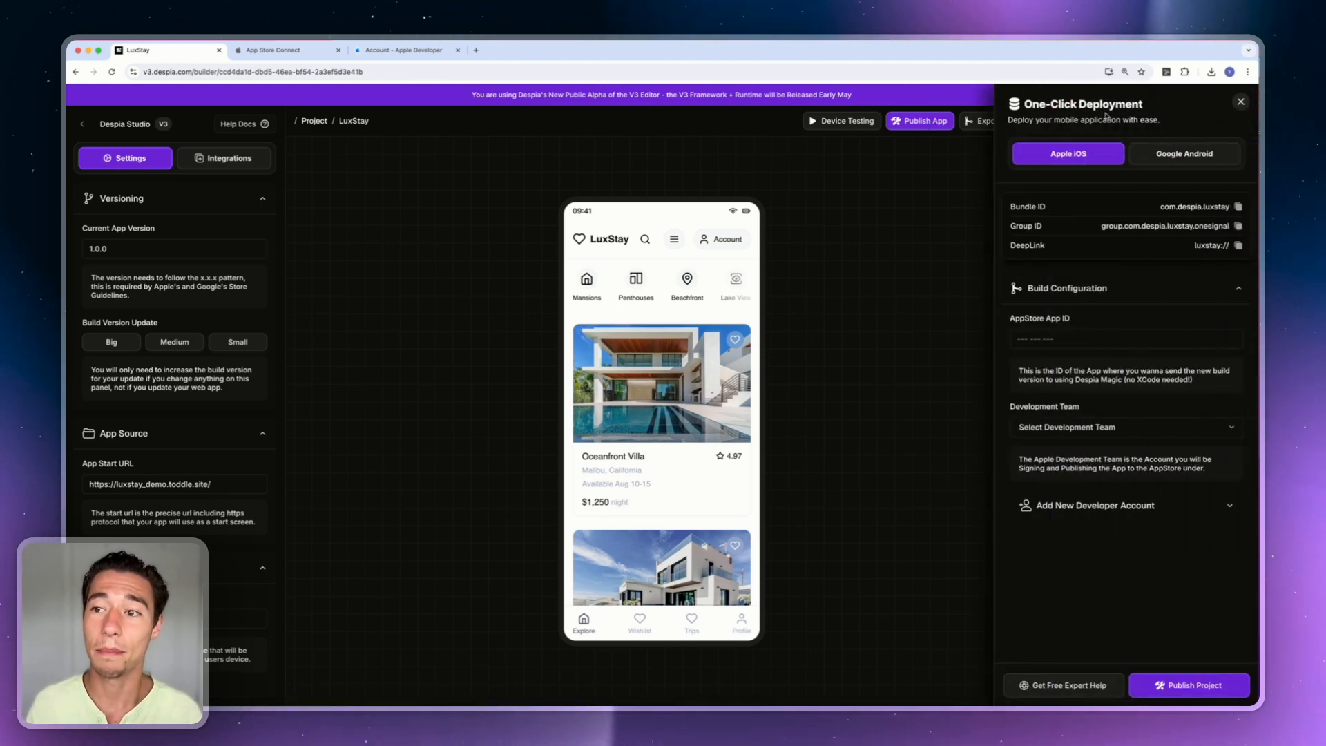
pyautogui.click(1240, 102)
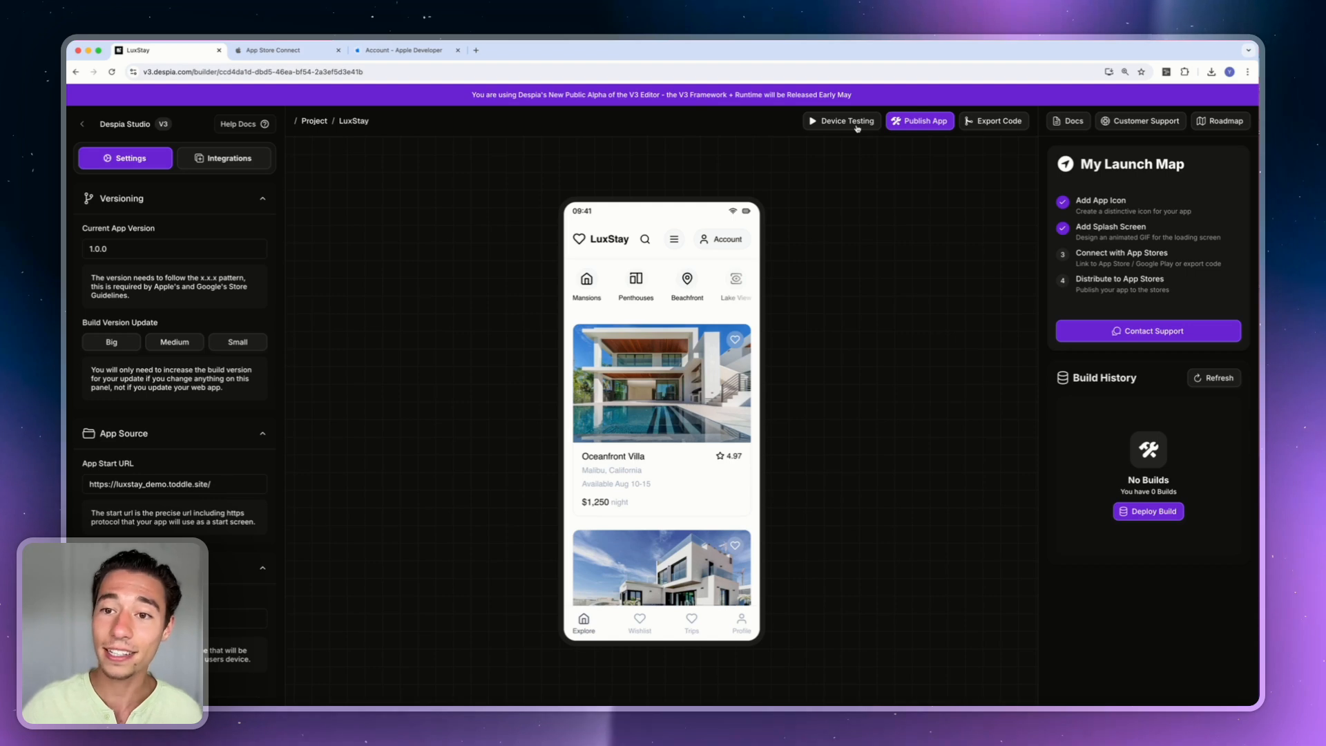
pyautogui.click(907, 127)
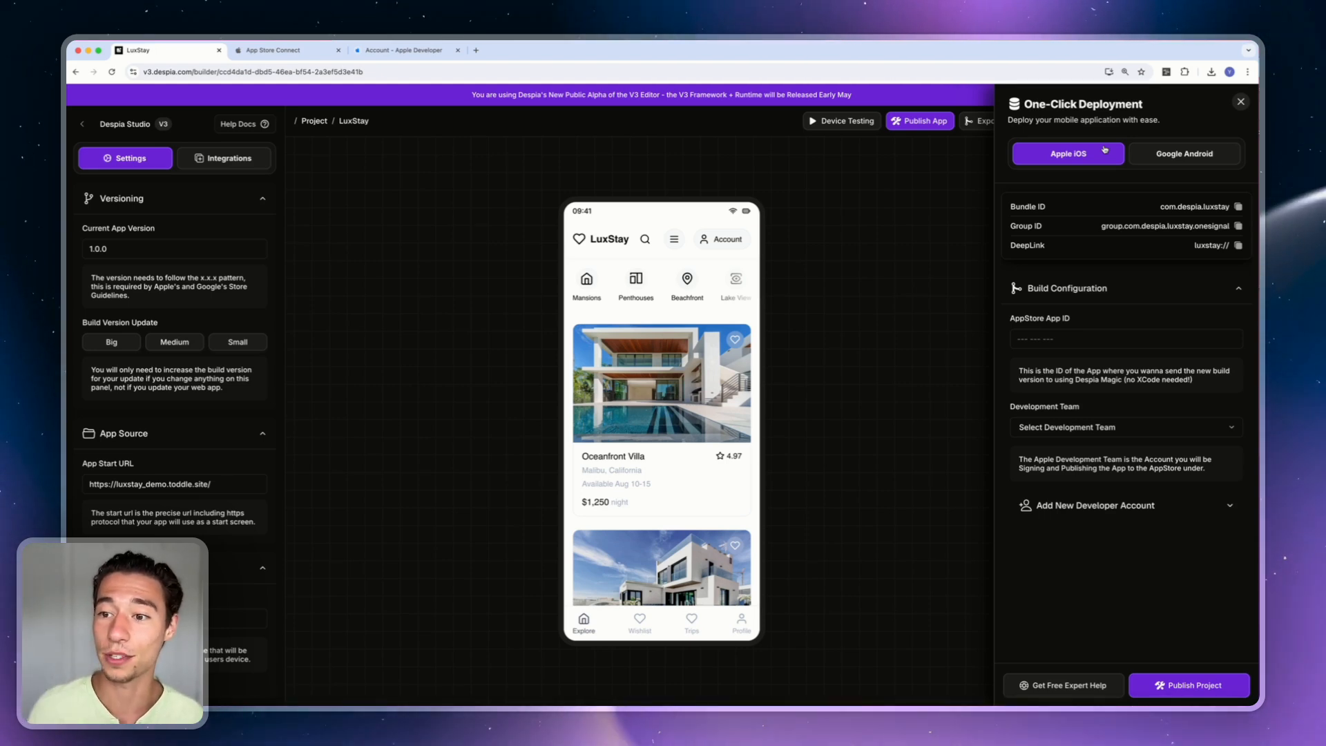
# Check the Development Team list, expand Add New Developer Account, then go to Apple Developer.
pyautogui.click(1050, 428)
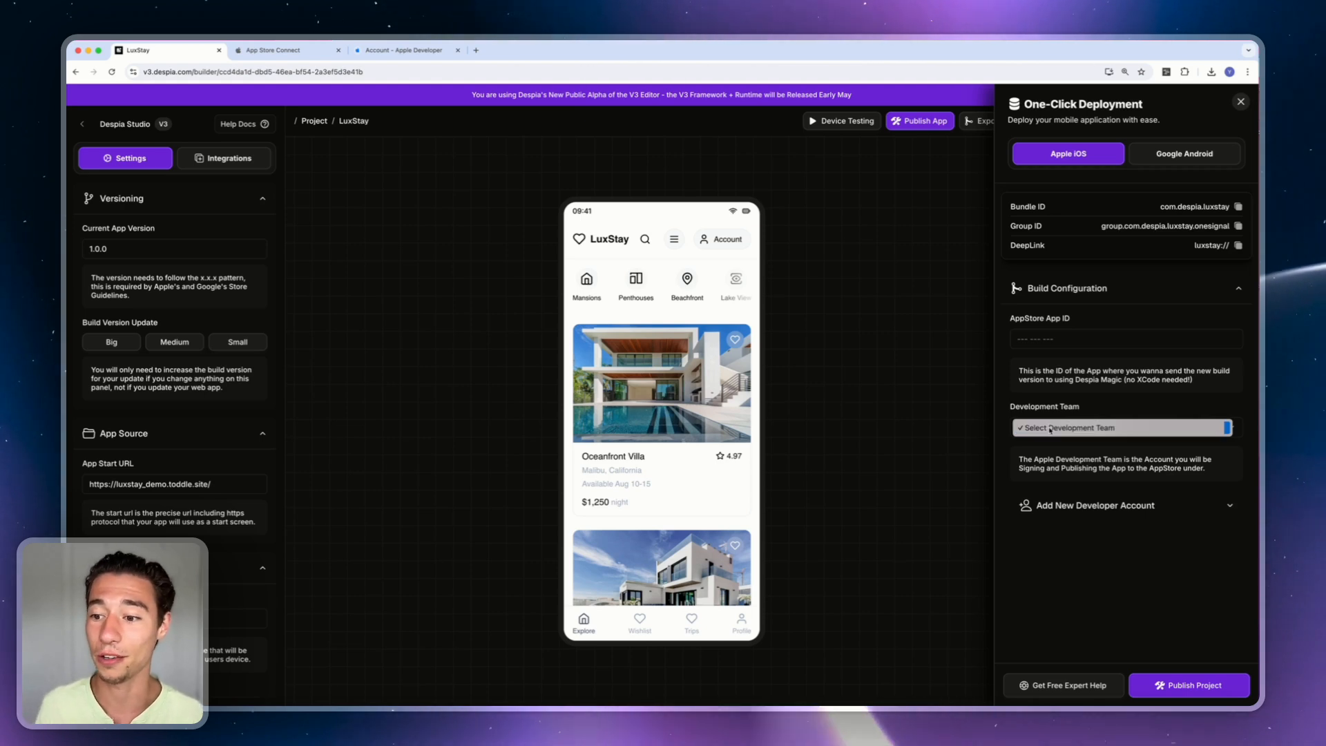
pyautogui.click(1050, 428)
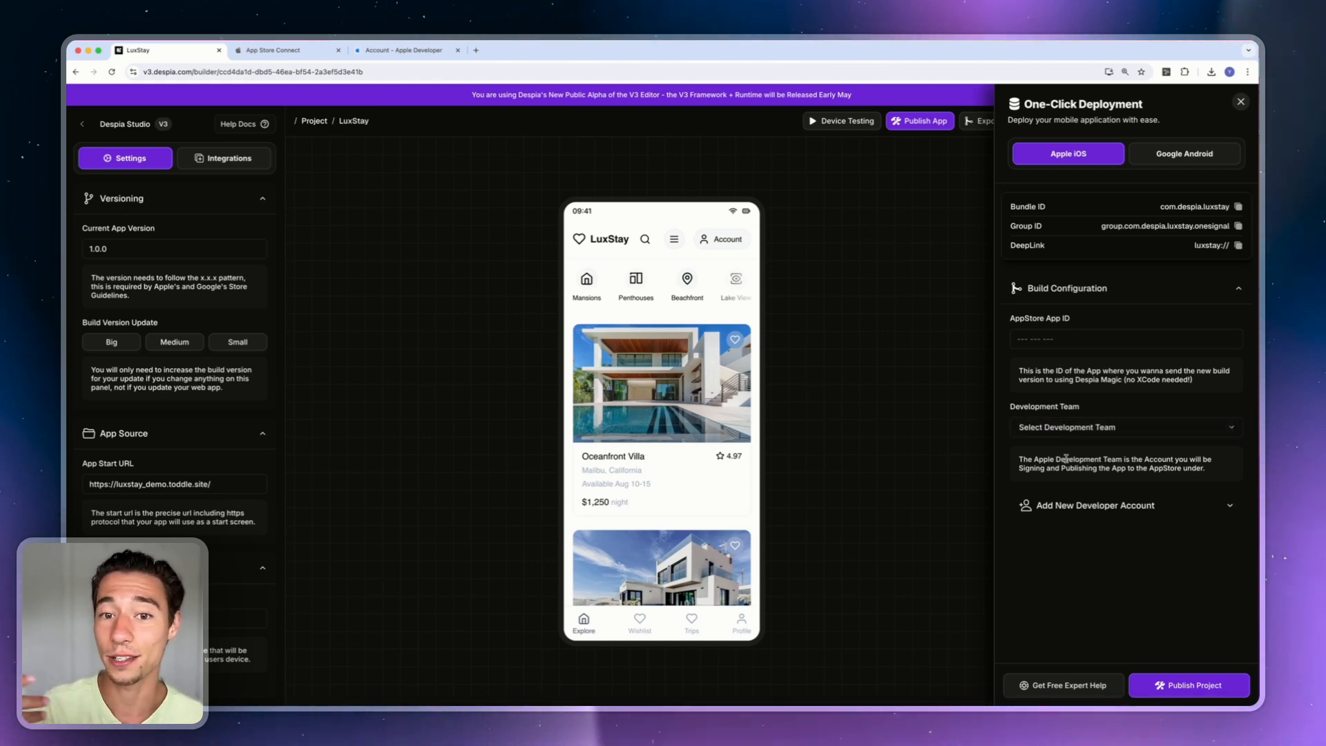
pyautogui.click(1065, 506)
pyautogui.scroll(-4, 1065, 512)
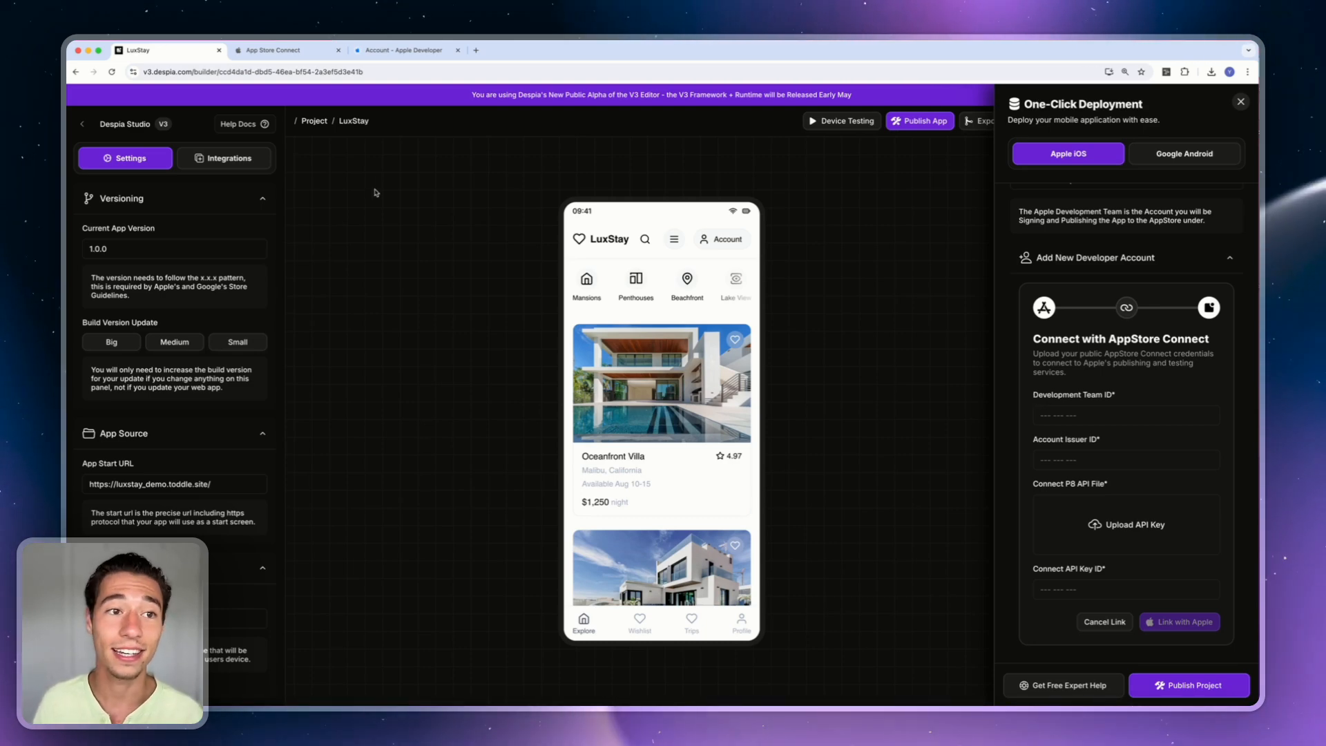
pyautogui.click(289, 53)
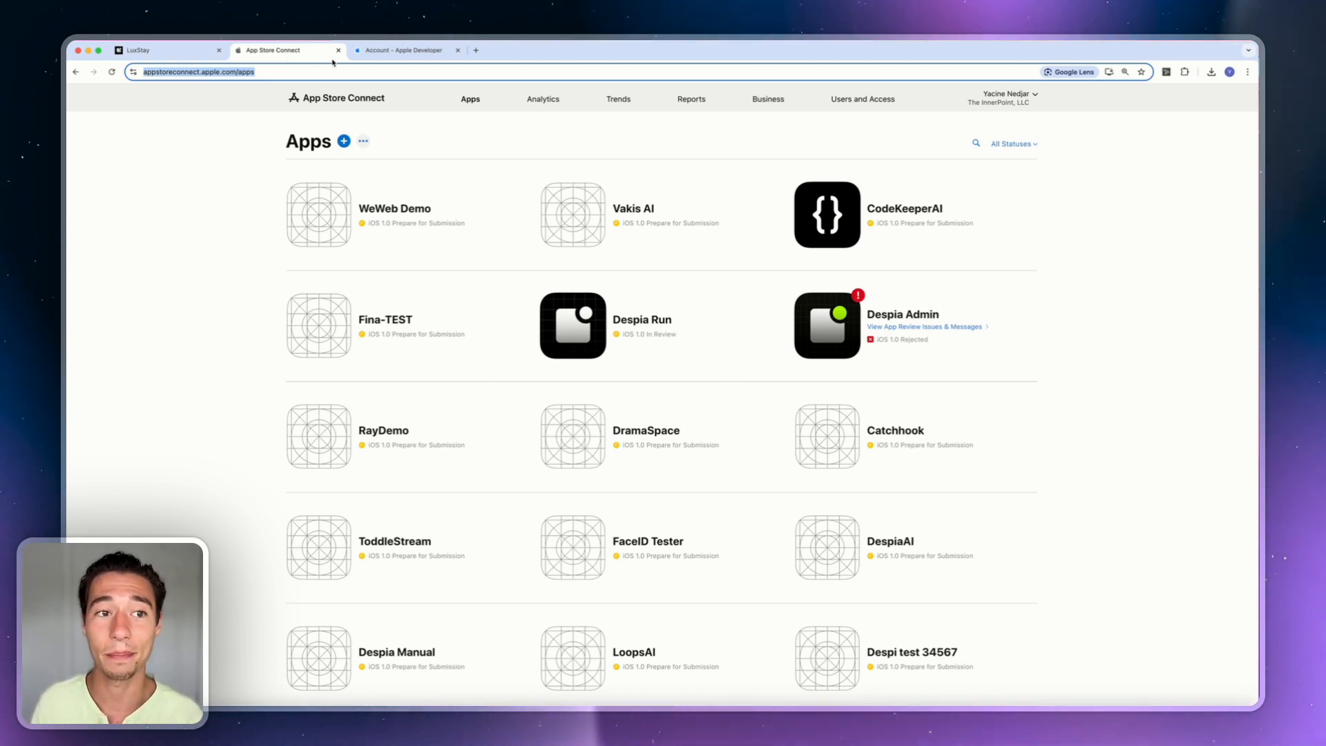
pyautogui.click(378, 54)
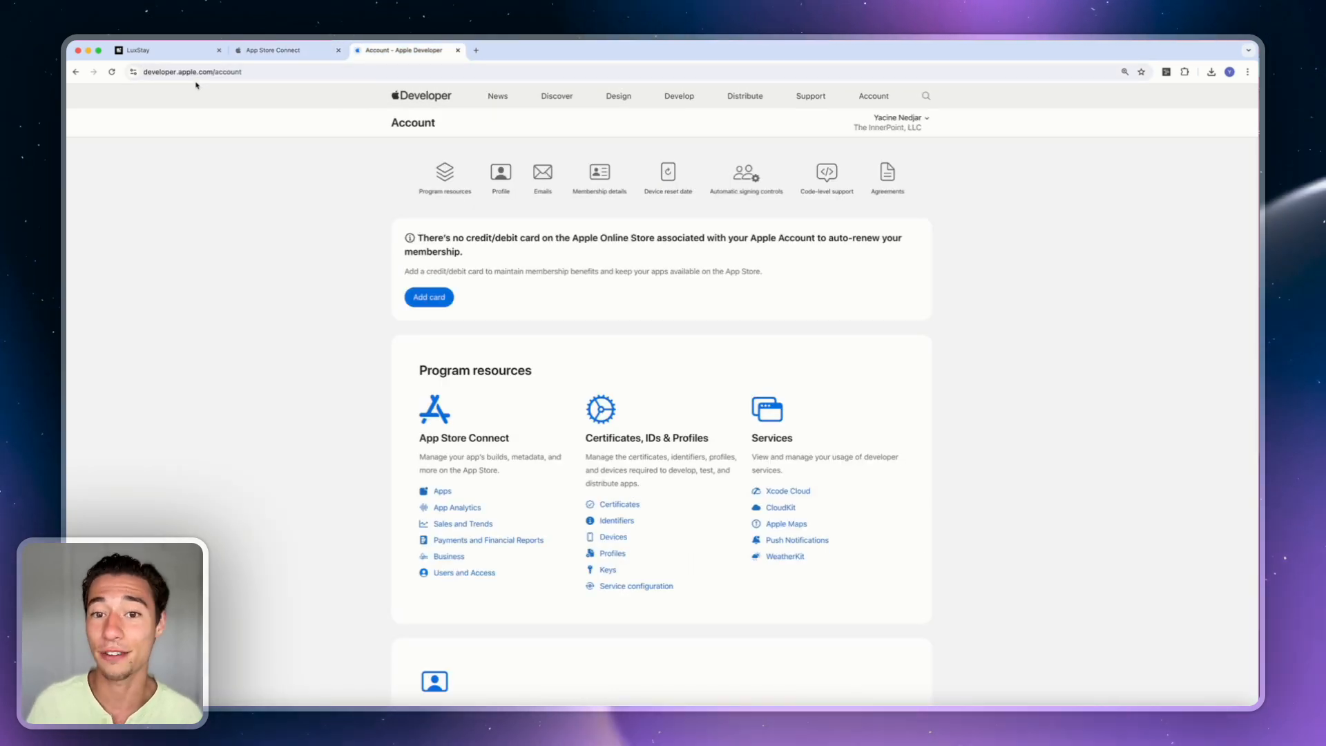
# Copy the team ID from the Apple Developer Identifiers page and return to LuxStay.
pyautogui.click(615, 521)
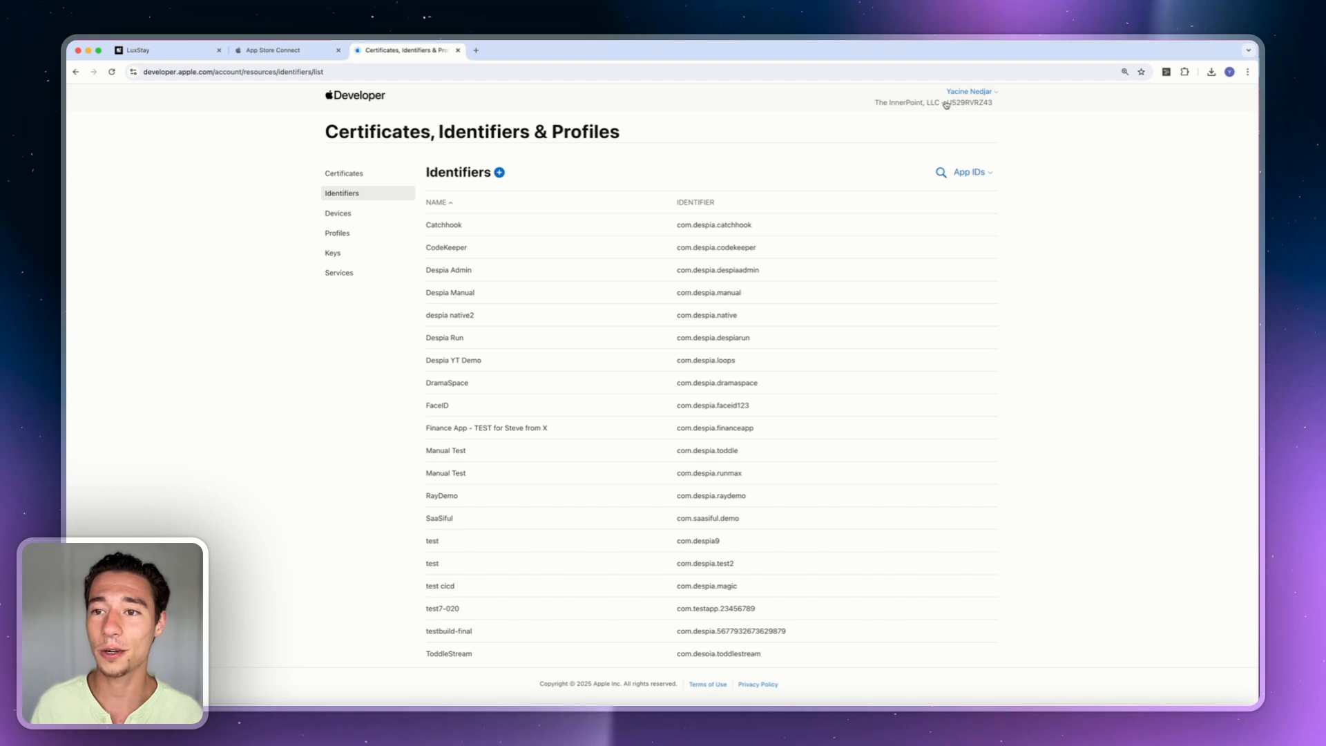
pyautogui.doubleClick(966, 104)
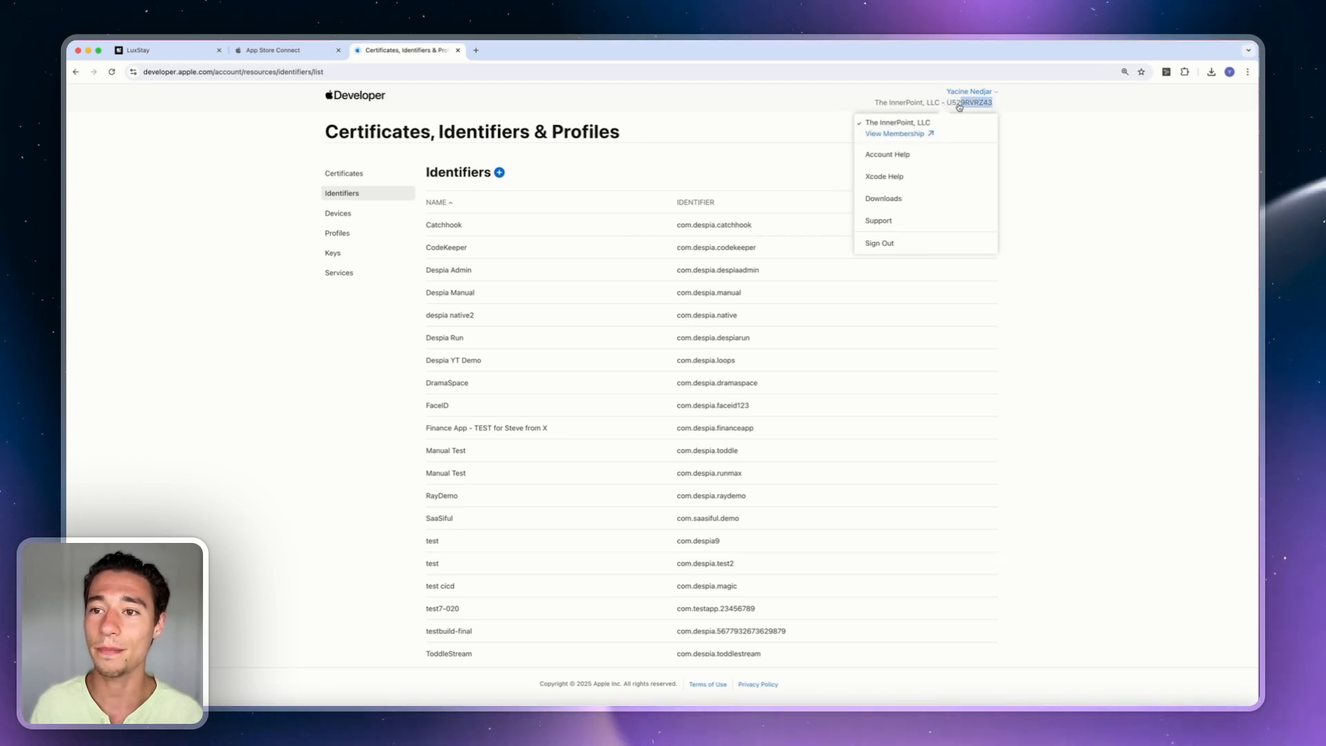
pyautogui.press('super+c')
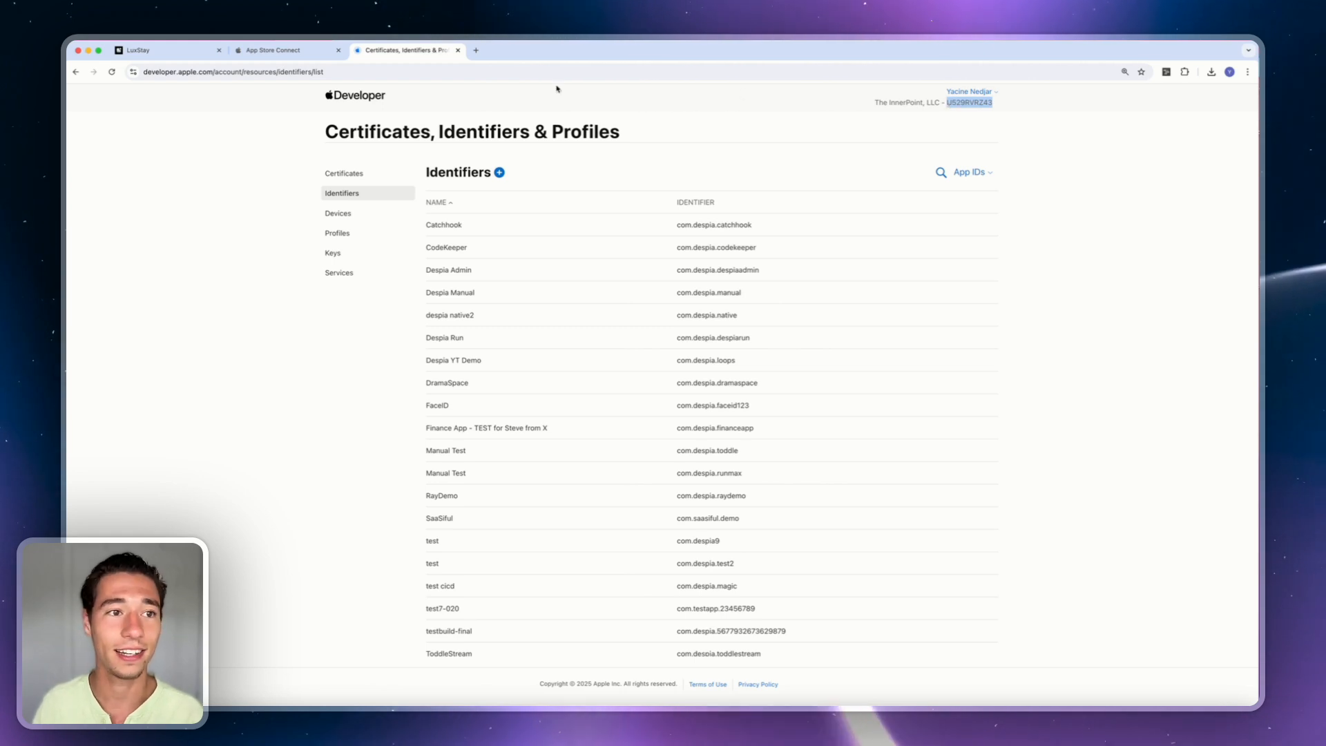
pyautogui.click(187, 51)
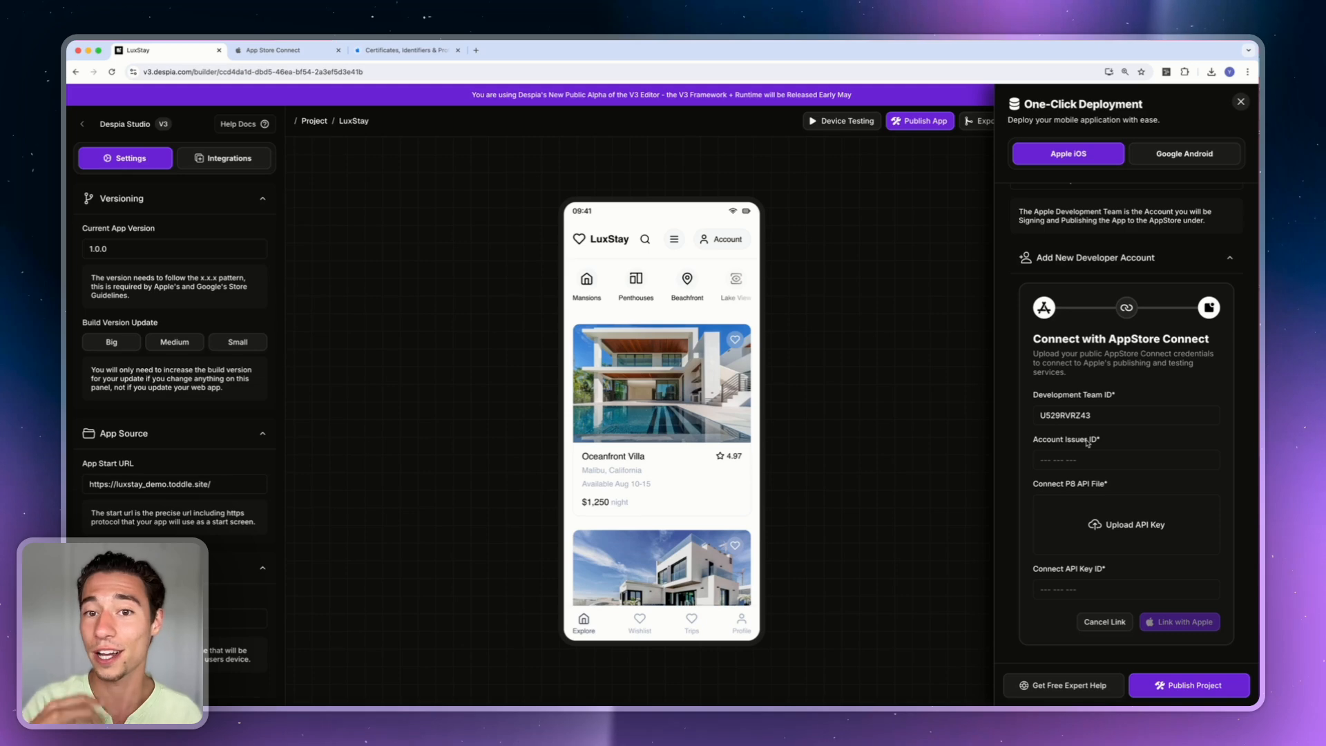
# Return to App Store Connect once the Development Team ID holds the pasted team ID.
pyautogui.click(273, 50)
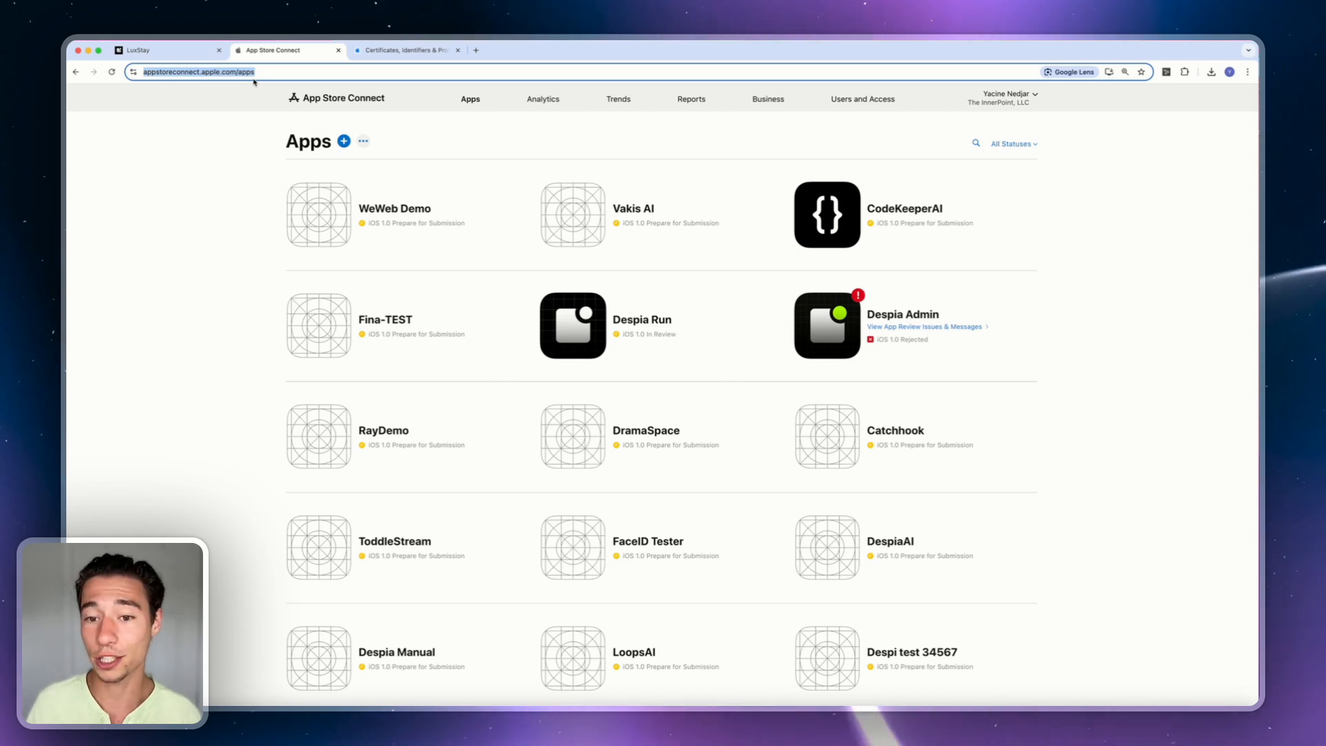
# Copy the Issuer ID from Users and Access API Integrations and return to the LuxStay form.
pyautogui.click(199, 163)
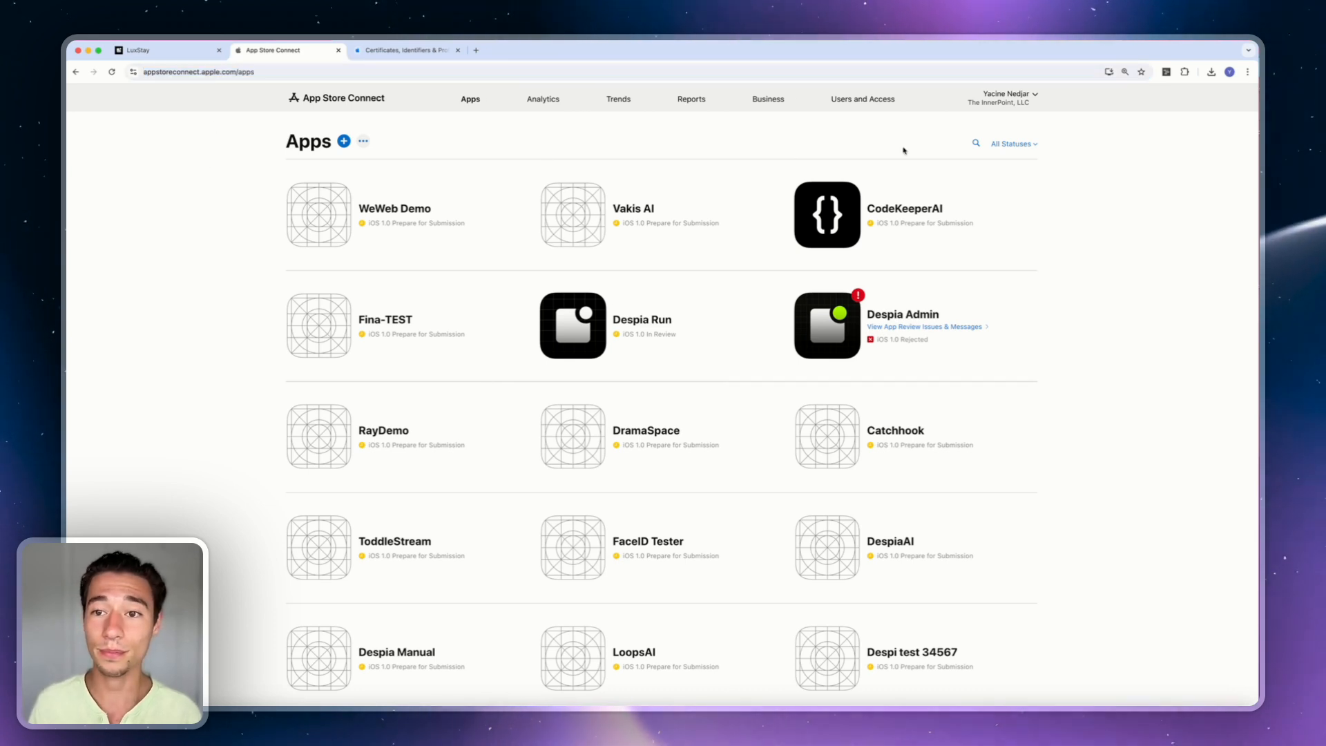
pyautogui.click(846, 103)
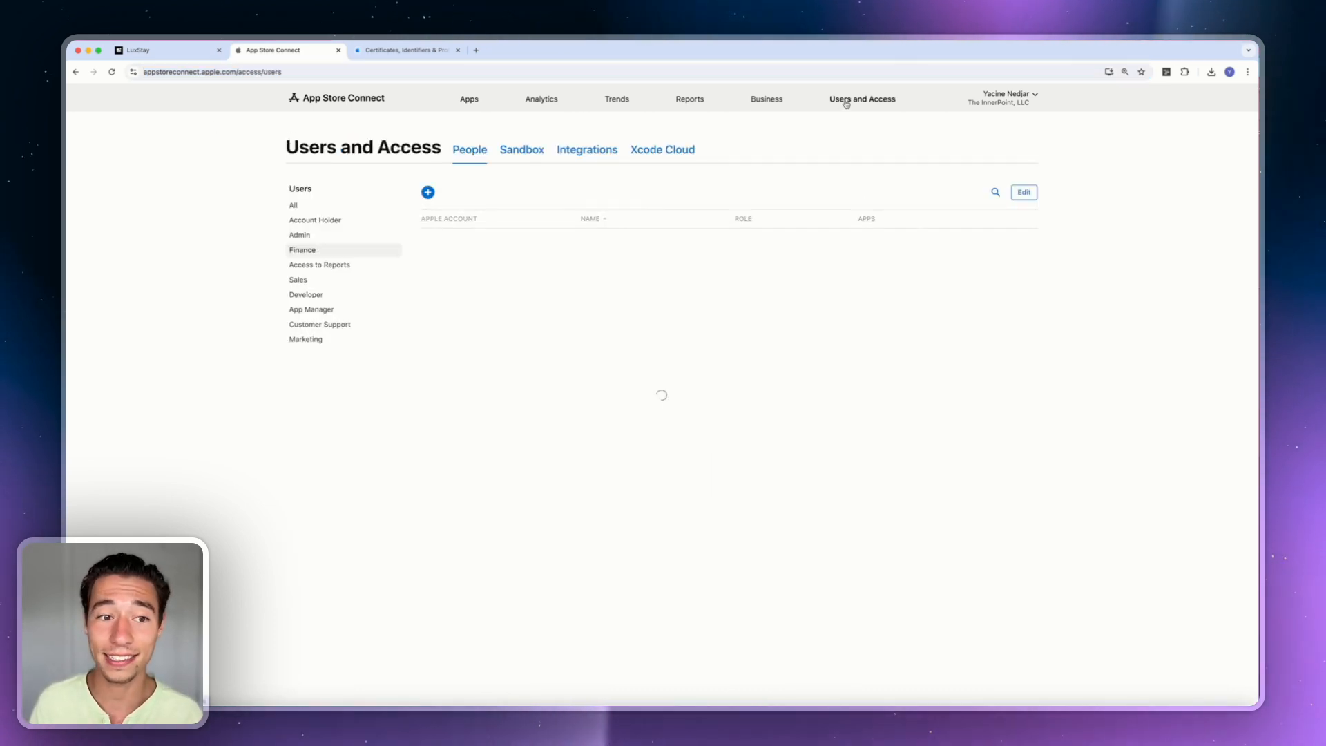
pyautogui.click(563, 151)
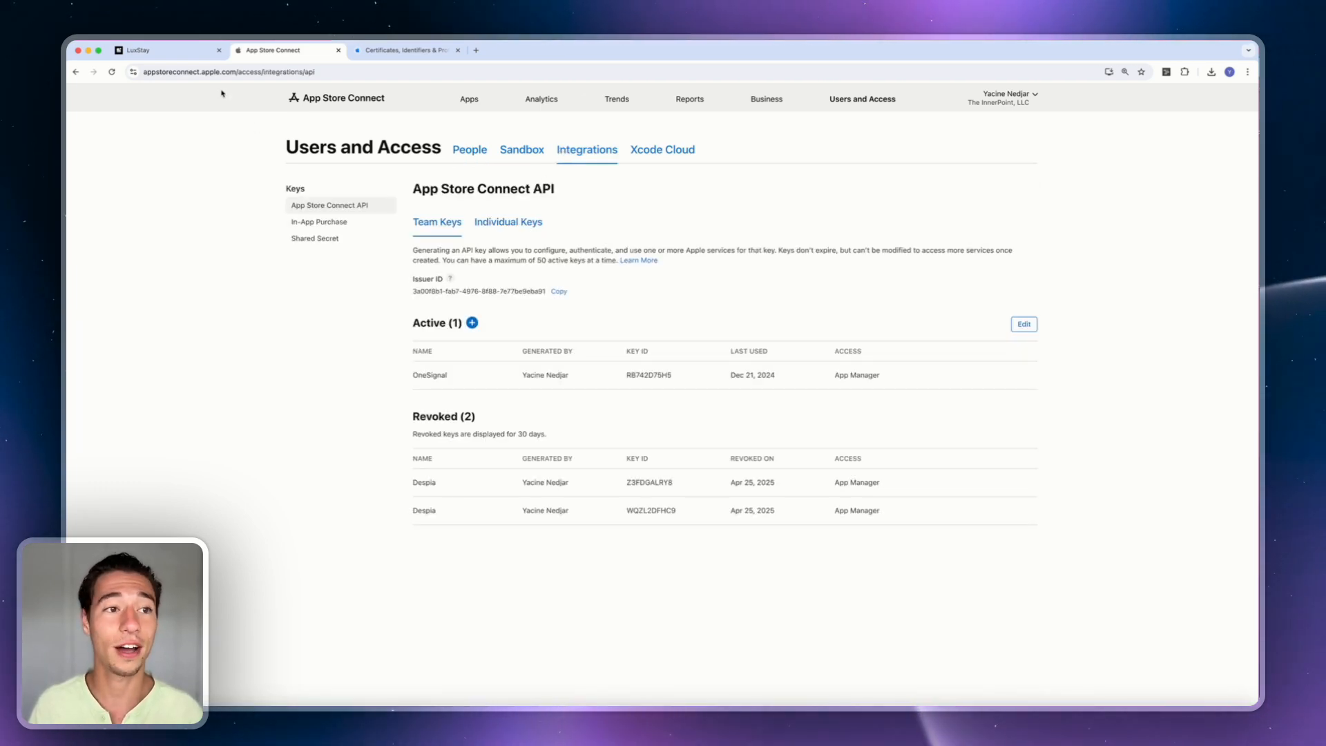
pyautogui.click(192, 56)
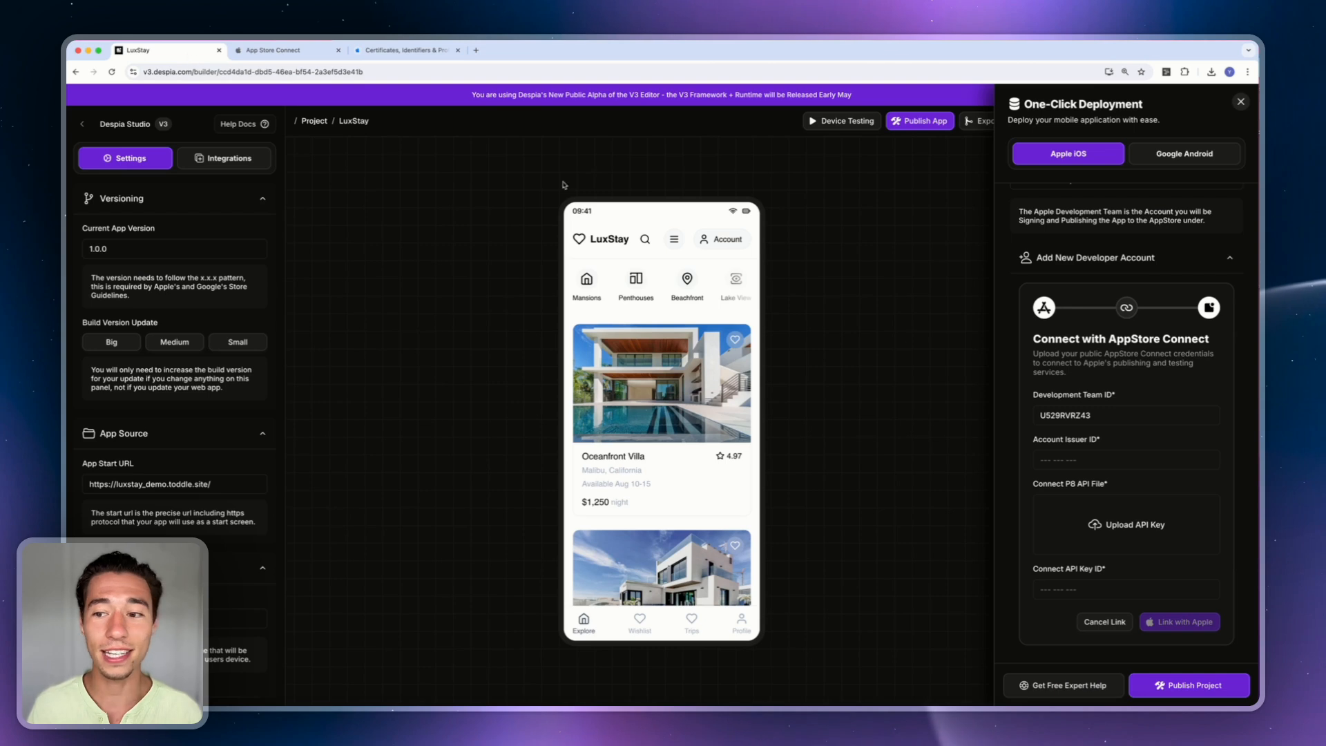
pyautogui.tripleClick(1048, 442)
pyautogui.click(367, 138)
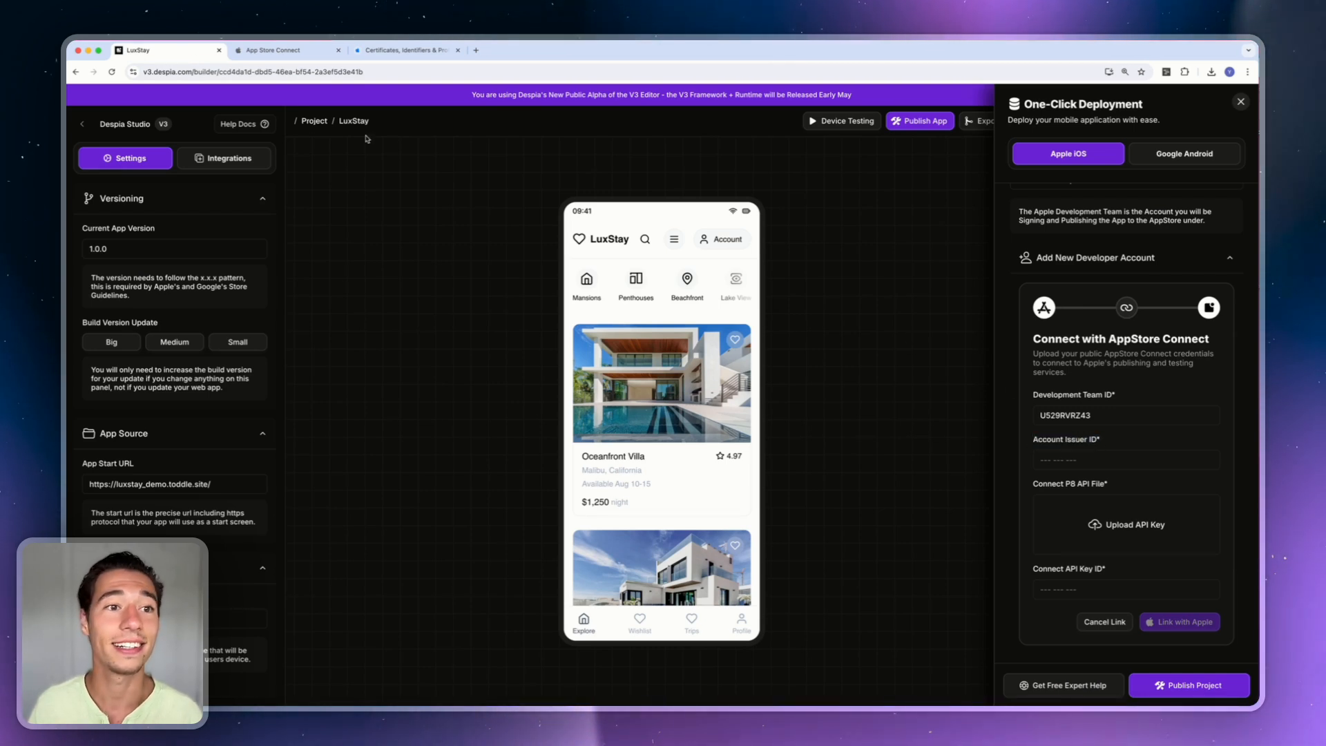
pyautogui.click(296, 50)
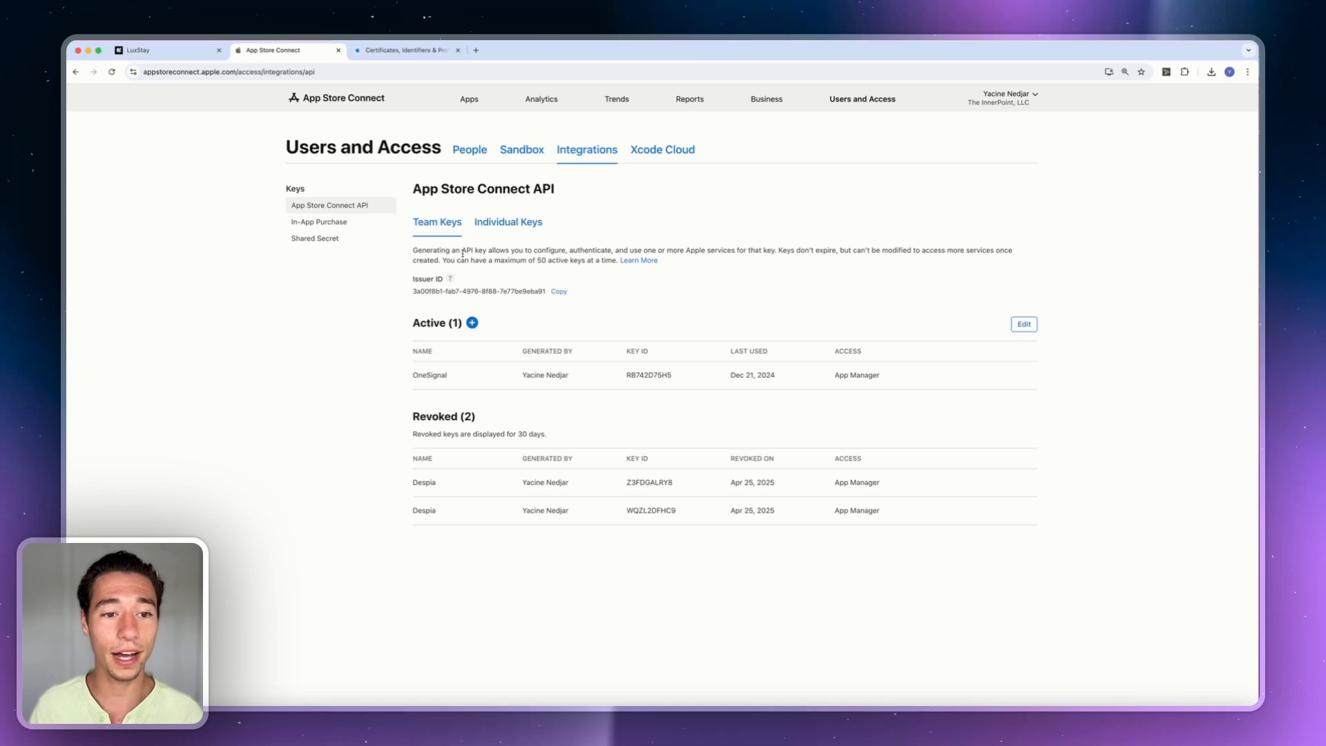
pyautogui.tripleClick(412, 279)
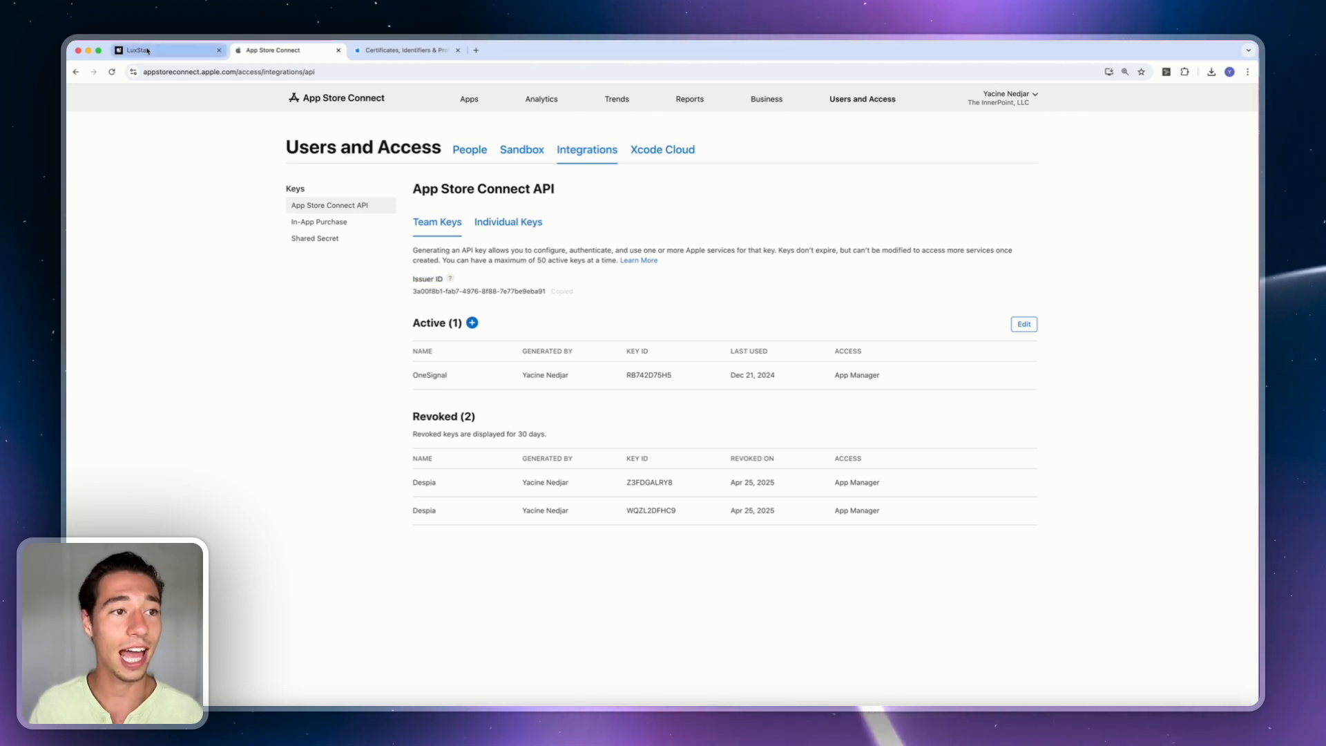
pyautogui.click(170, 49)
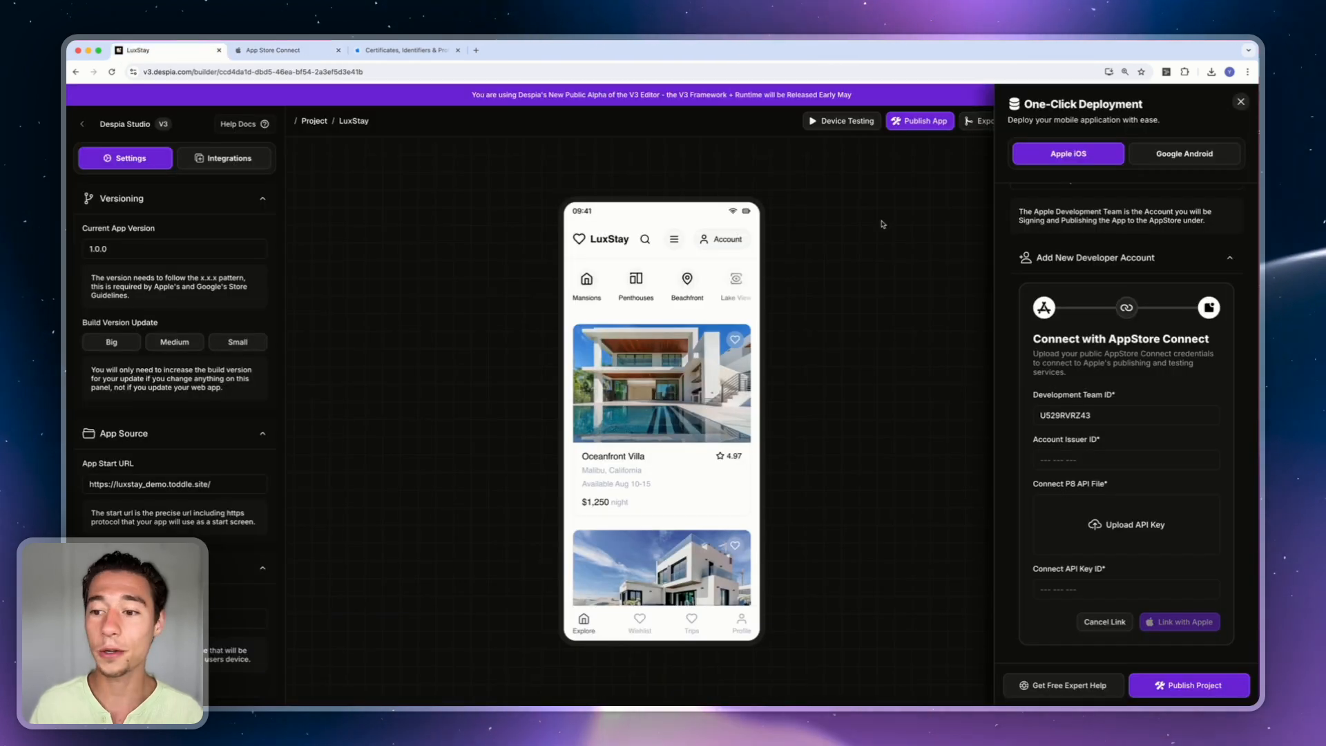
# Paste the copied issuer ID into Account Issuer ID and go back to the API keys.
pyautogui.click(1058, 457)
pyautogui.press('super+v')
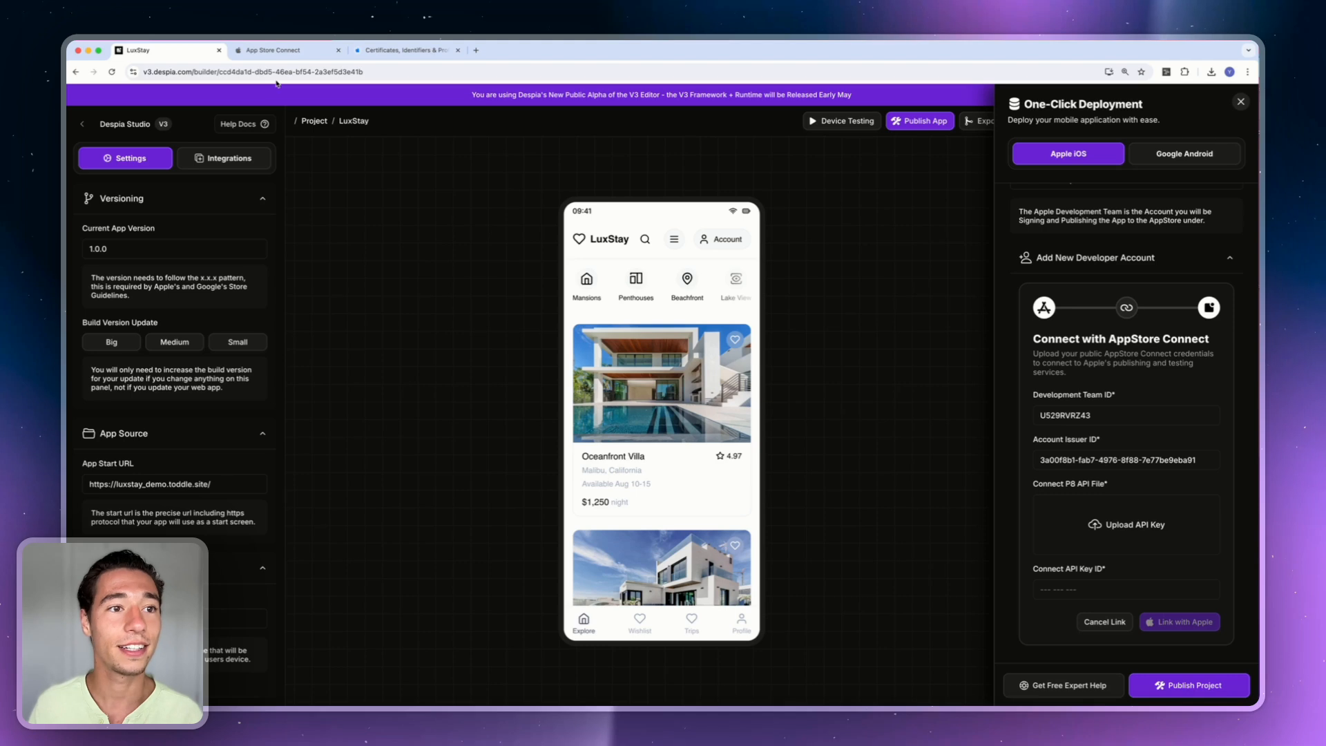
pyautogui.click(275, 50)
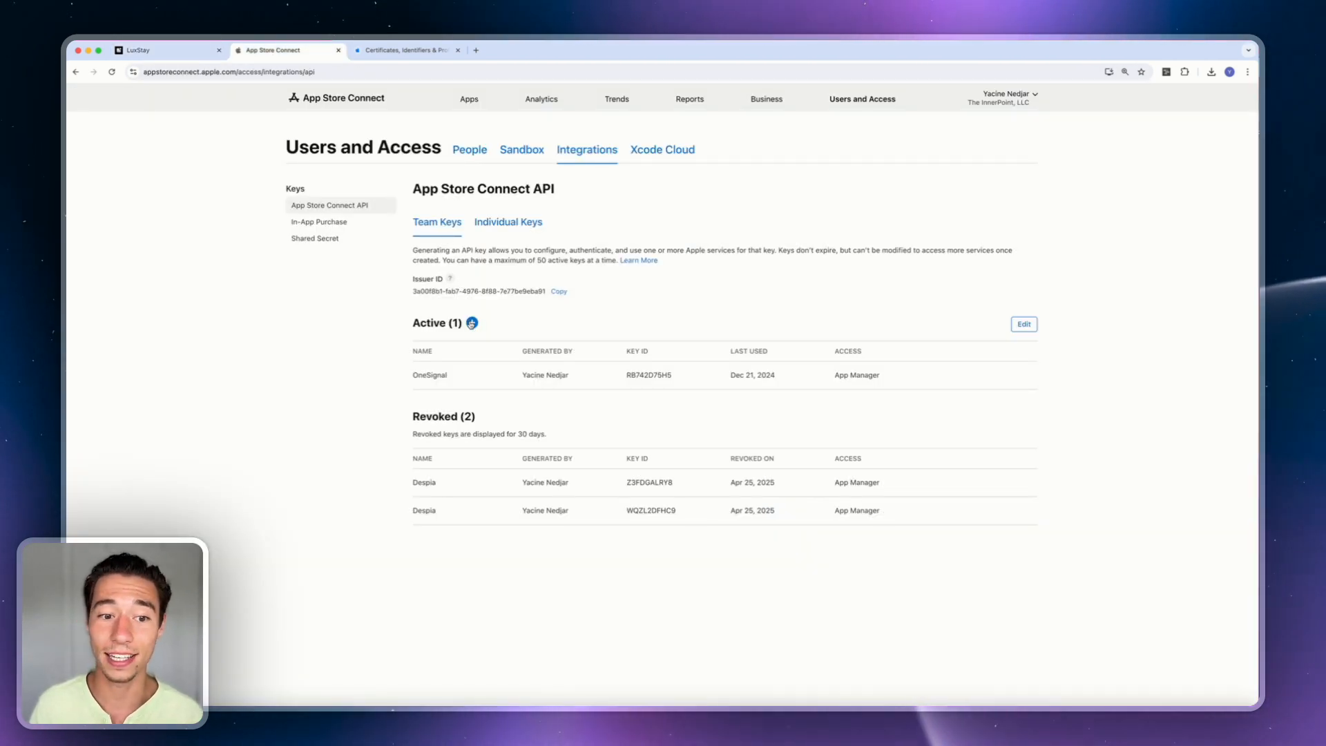
# Generate a 'Despia' API key with App Manager access and download its key file.
pyautogui.click(472, 323)
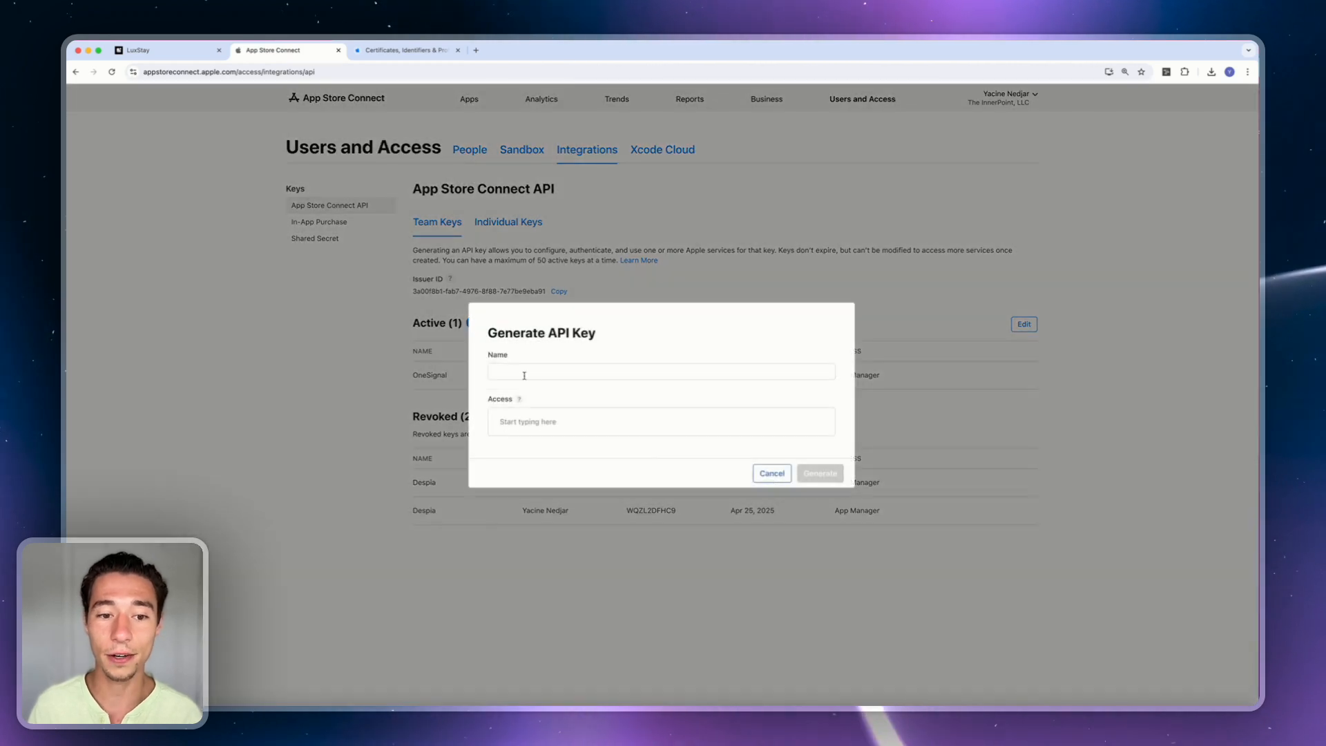
pyautogui.click(526, 373)
pyautogui.write('Despia')
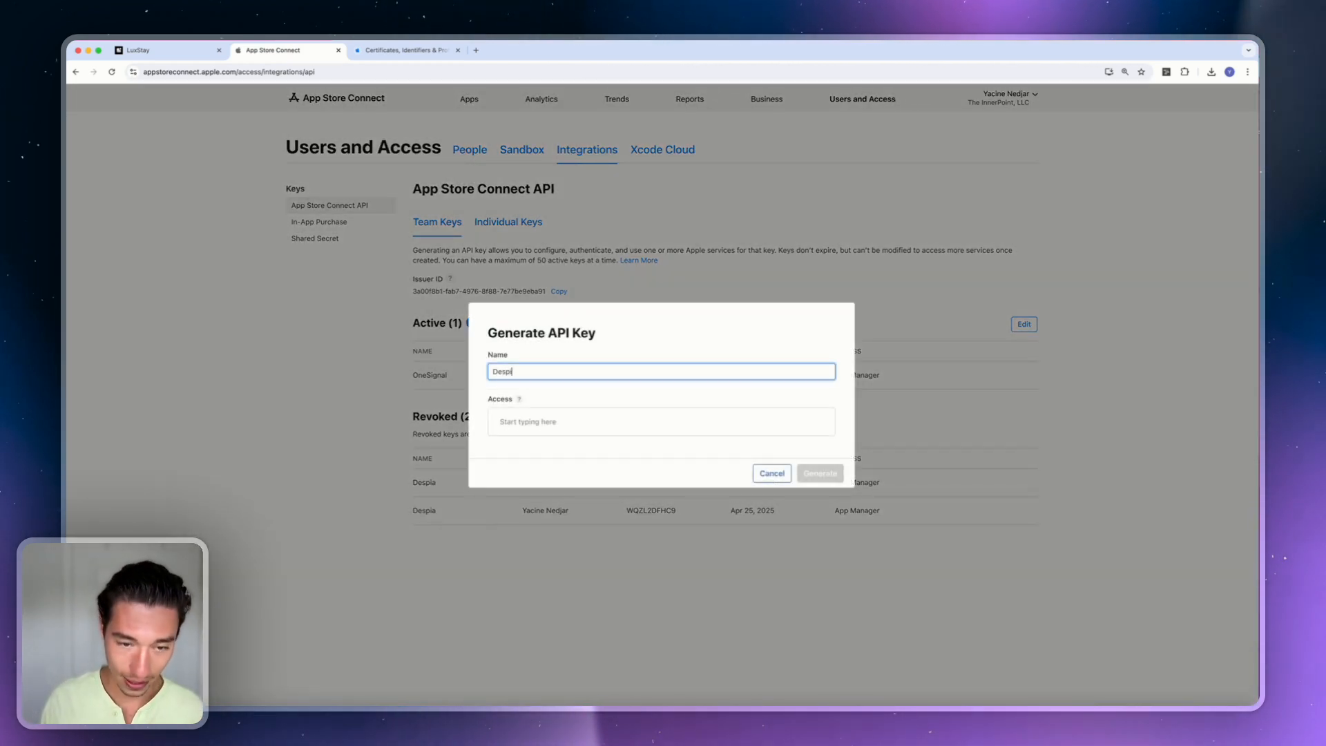
pyautogui.click(552, 428)
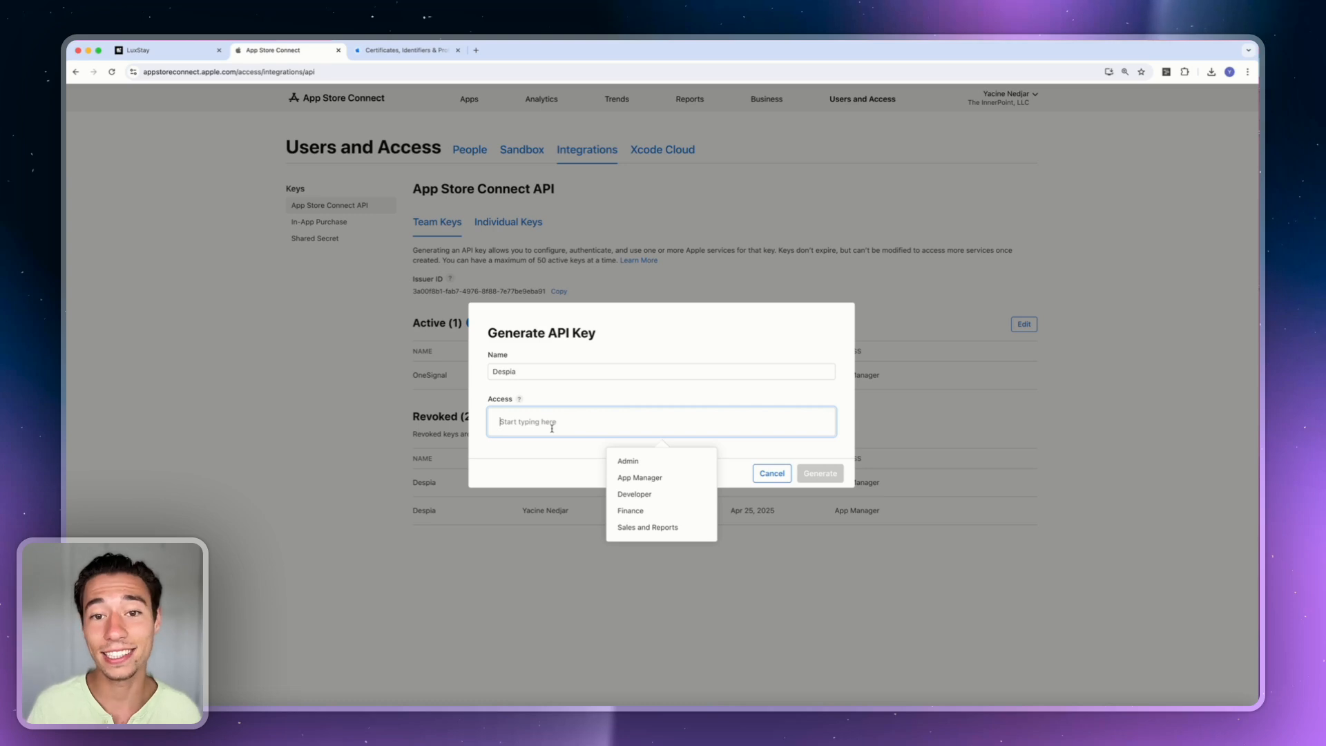
pyautogui.click(639, 477)
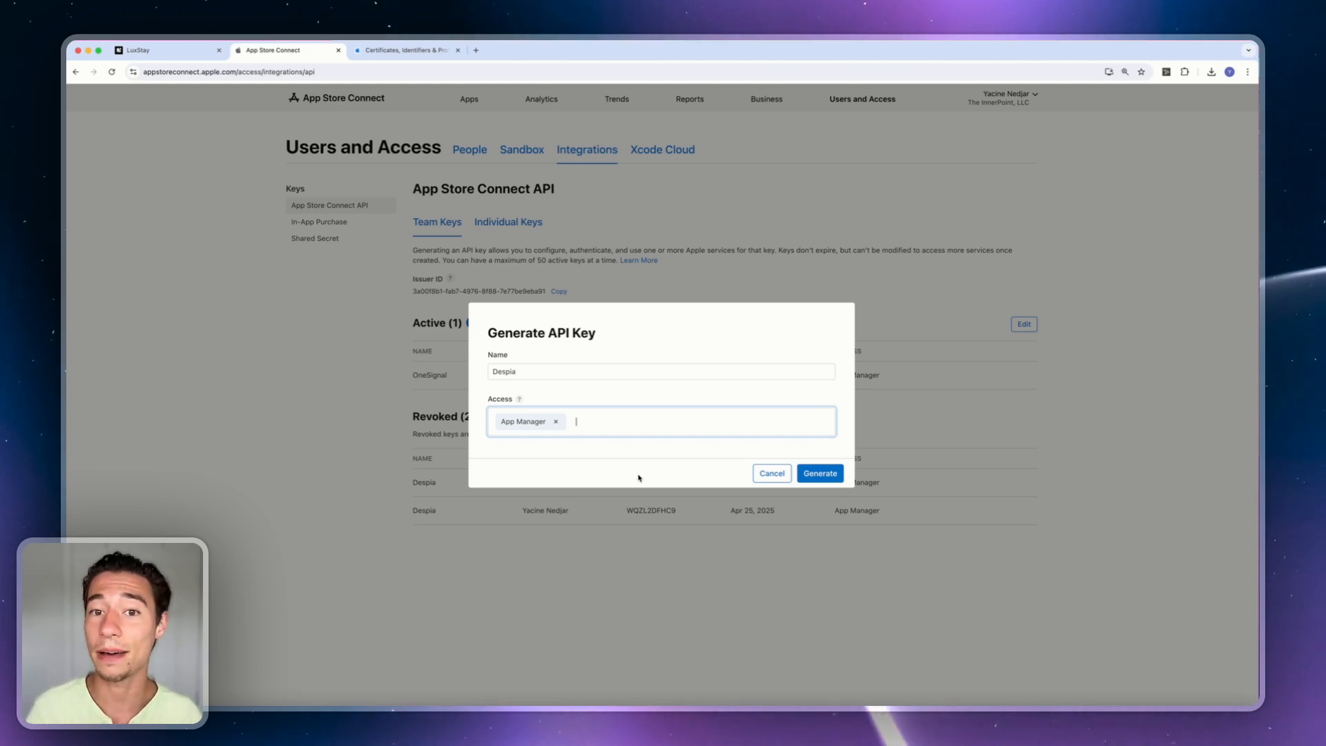
pyautogui.click(821, 474)
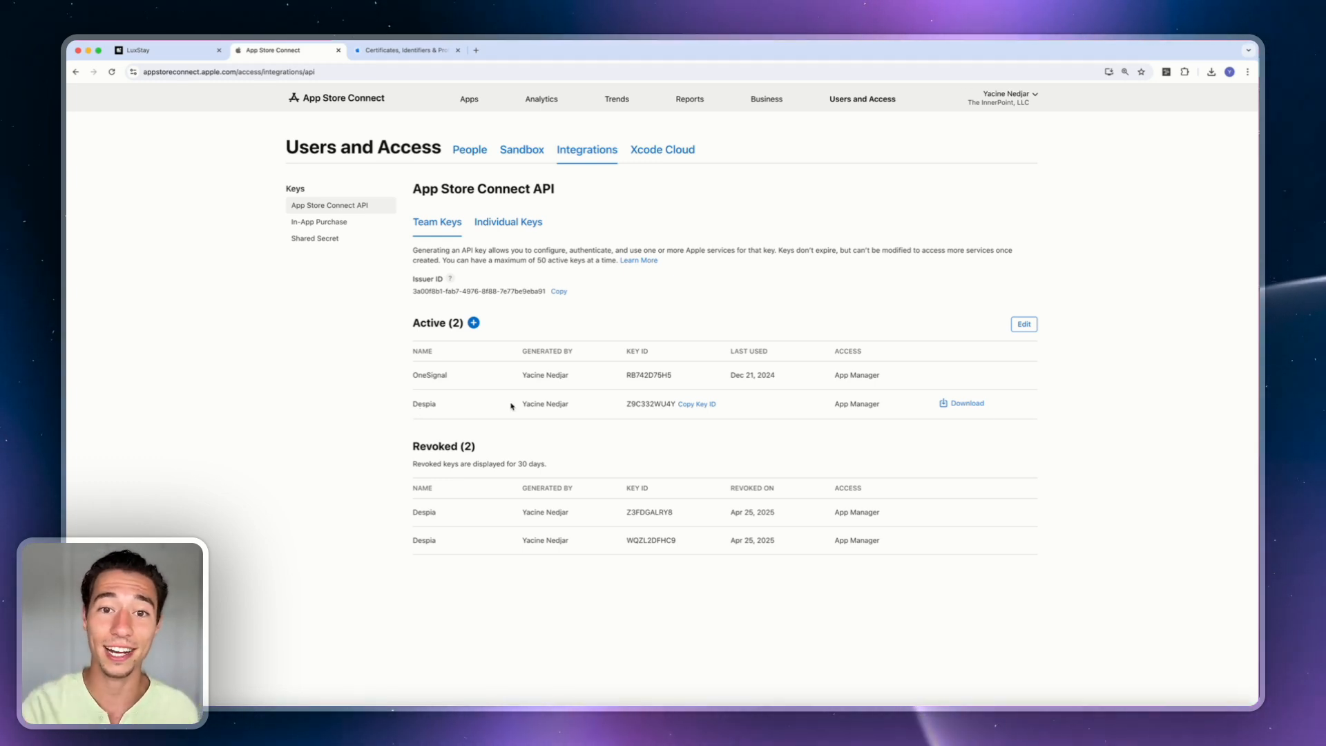
pyautogui.click(951, 406)
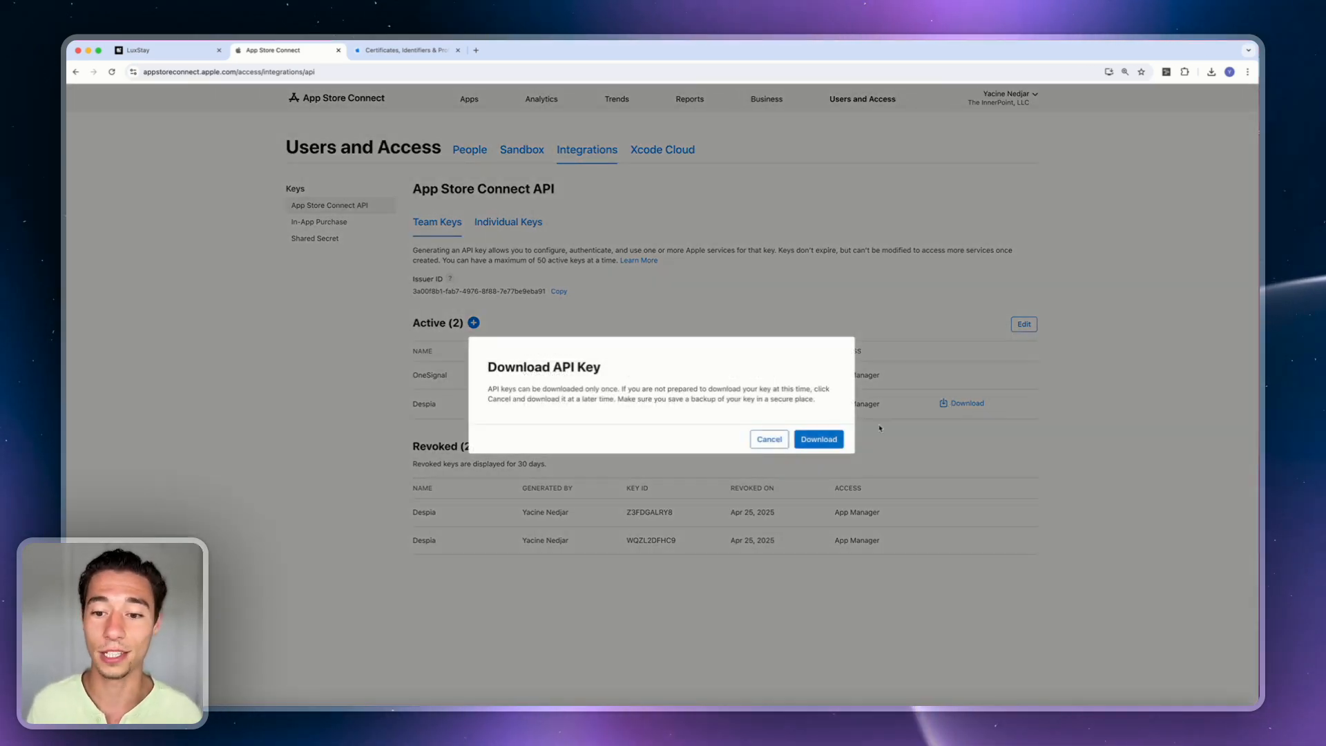
pyautogui.tripleClick(529, 396)
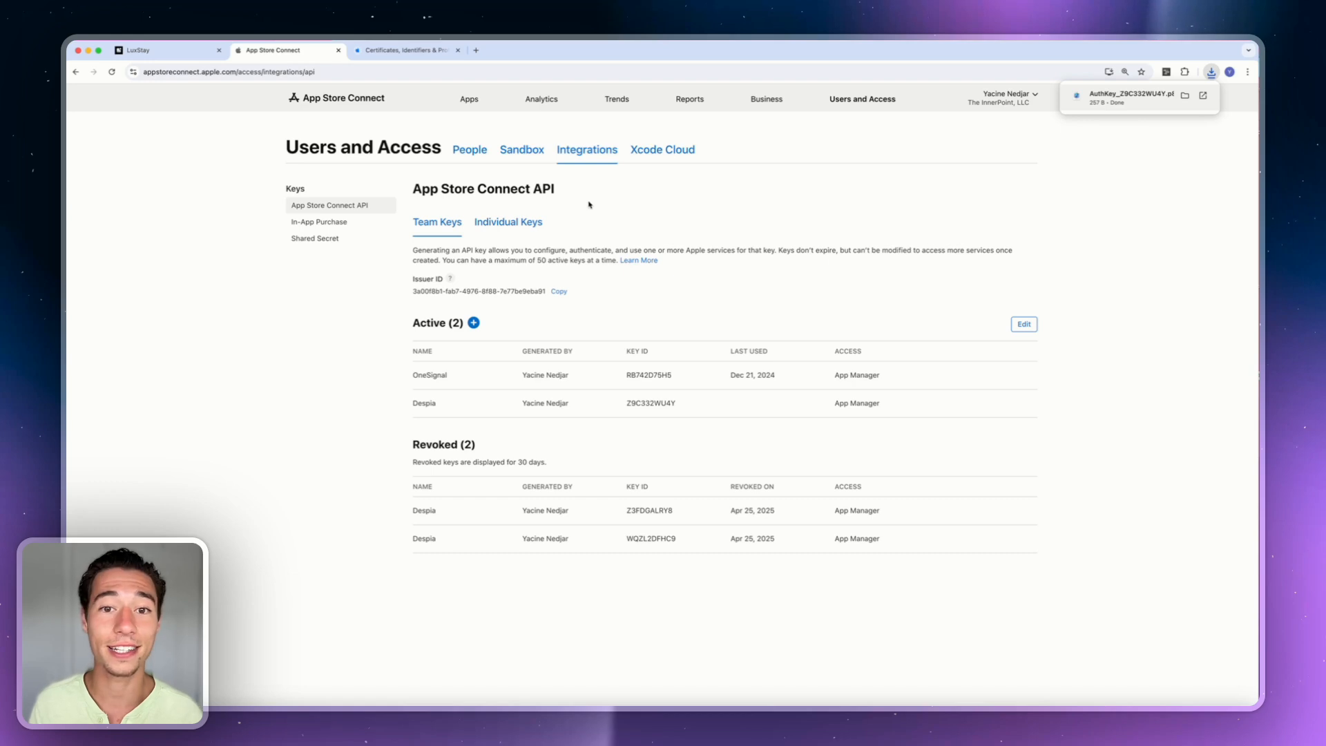
# Upload the downloaded .p8 key file to Despia's Connect with AppStore Connect form and verify it.
pyautogui.click(152, 52)
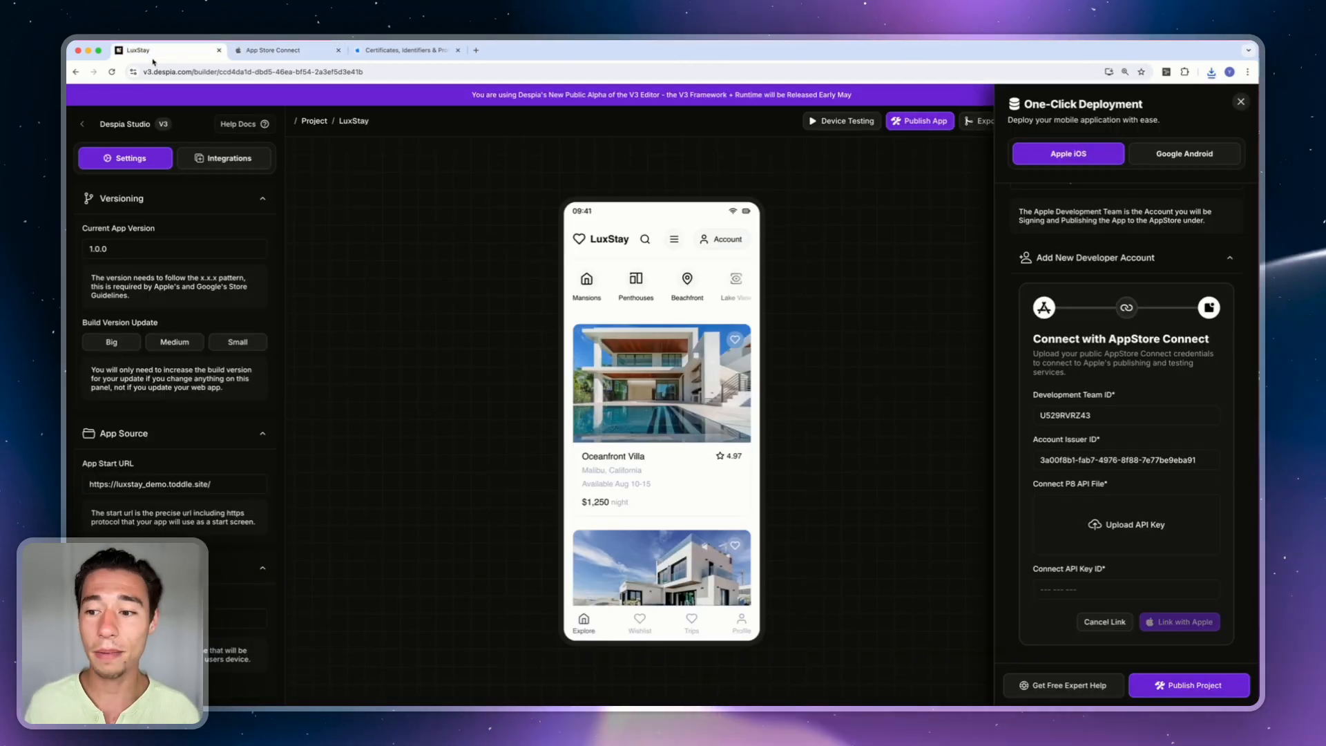
pyautogui.click(1131, 526)
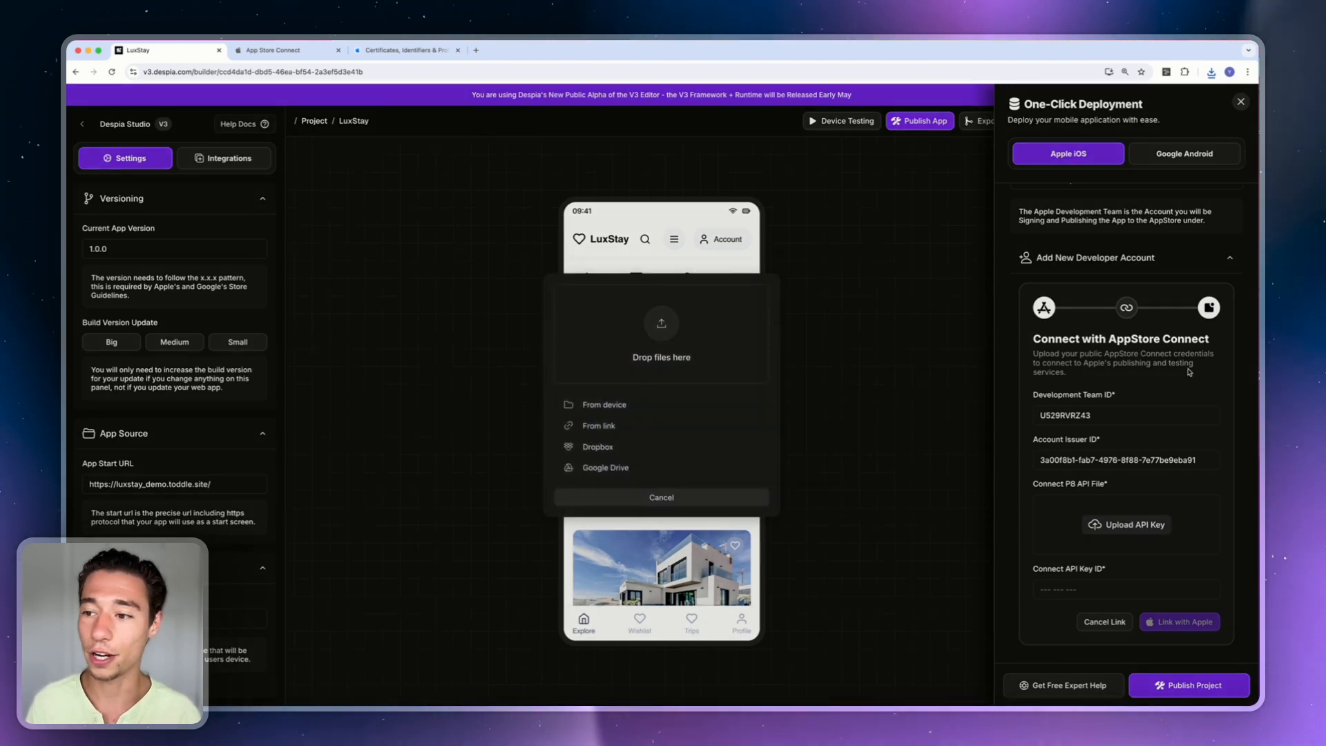
pyautogui.moveTo(1257, 418); pyautogui.dragTo(714, 330)
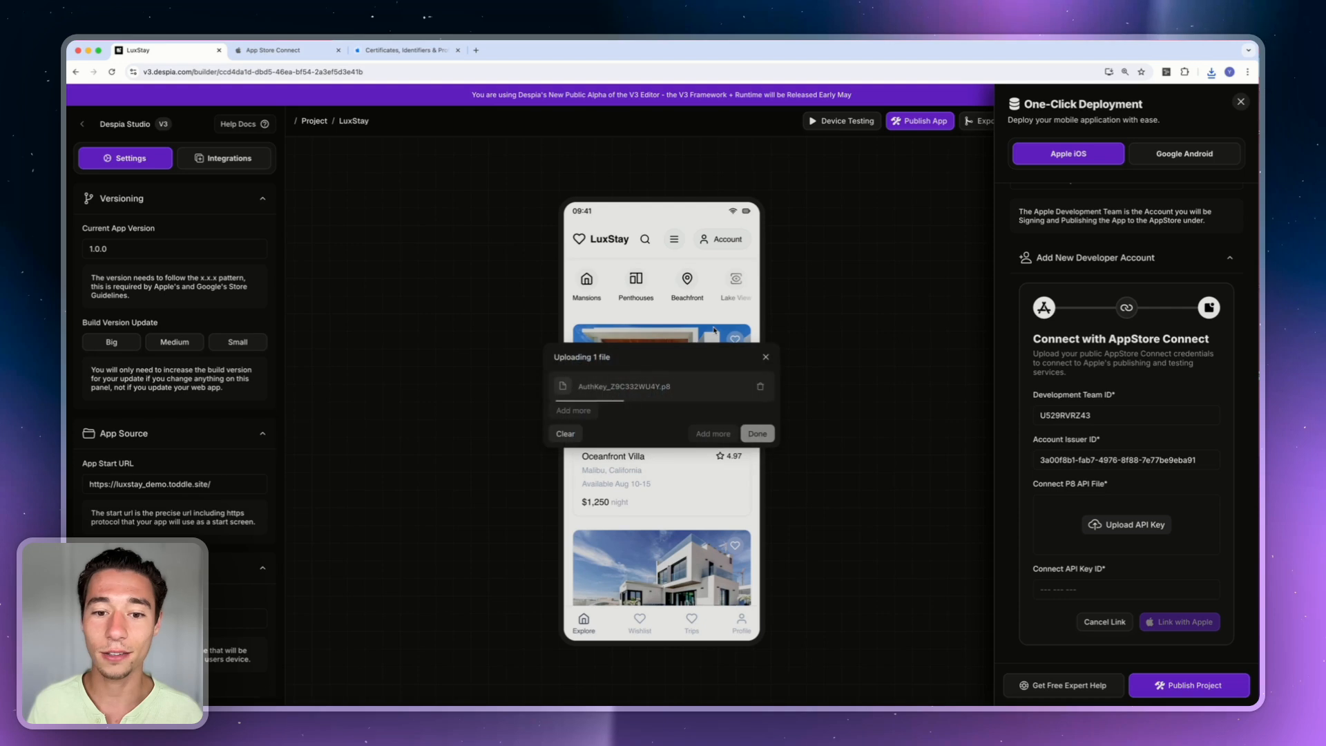
pyautogui.click(756, 433)
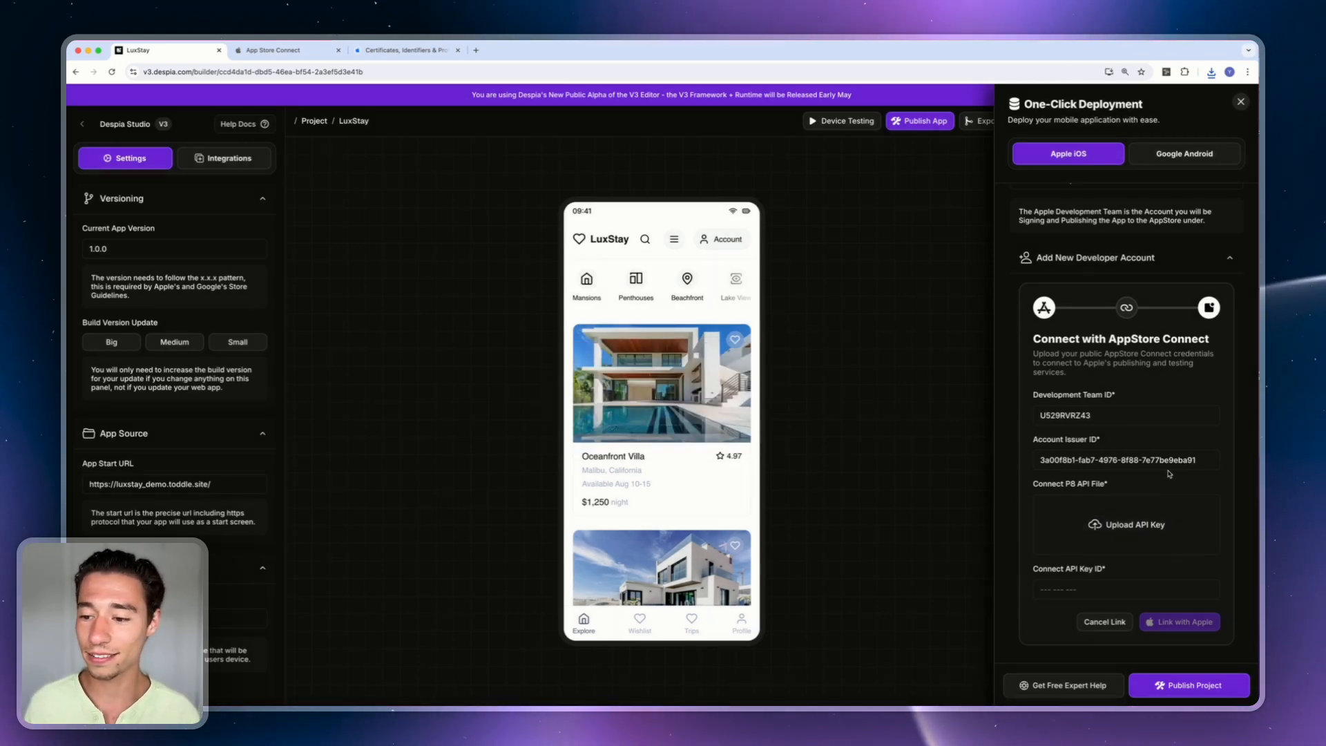
pyautogui.click(1126, 525)
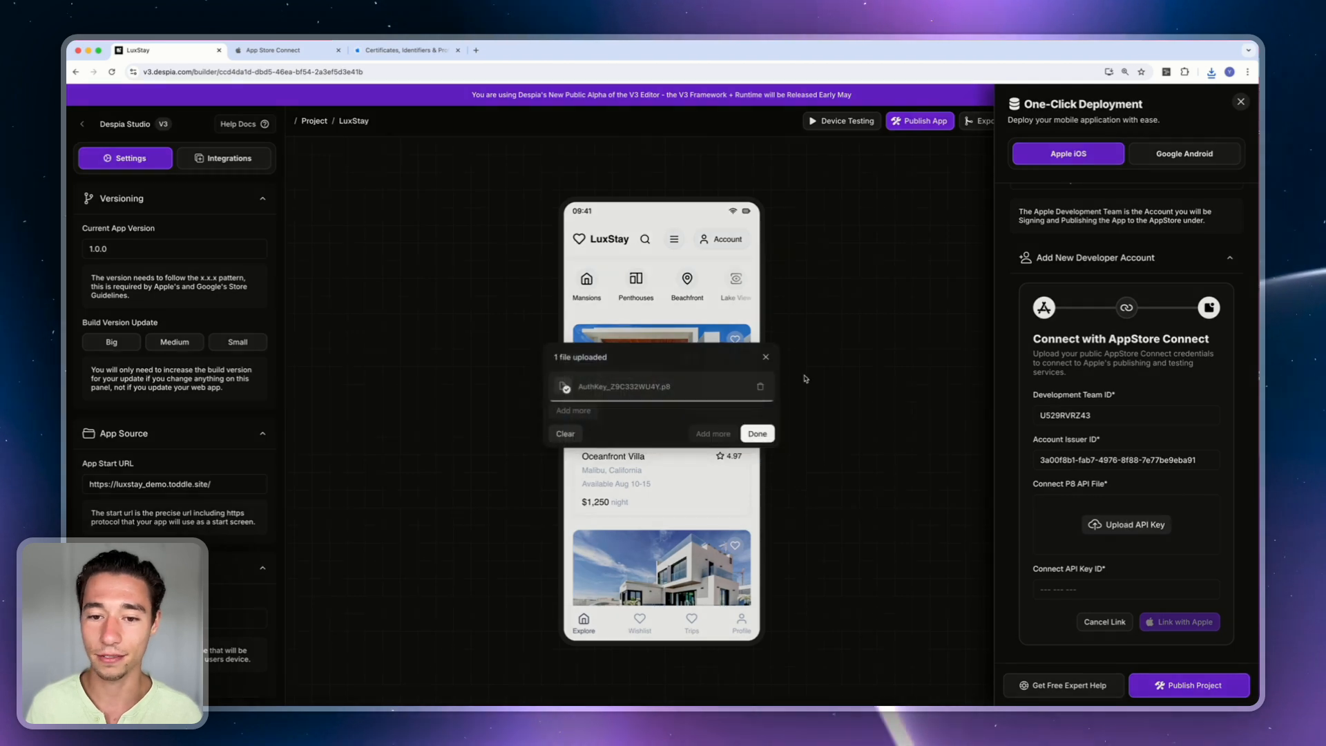
pyautogui.click(758, 434)
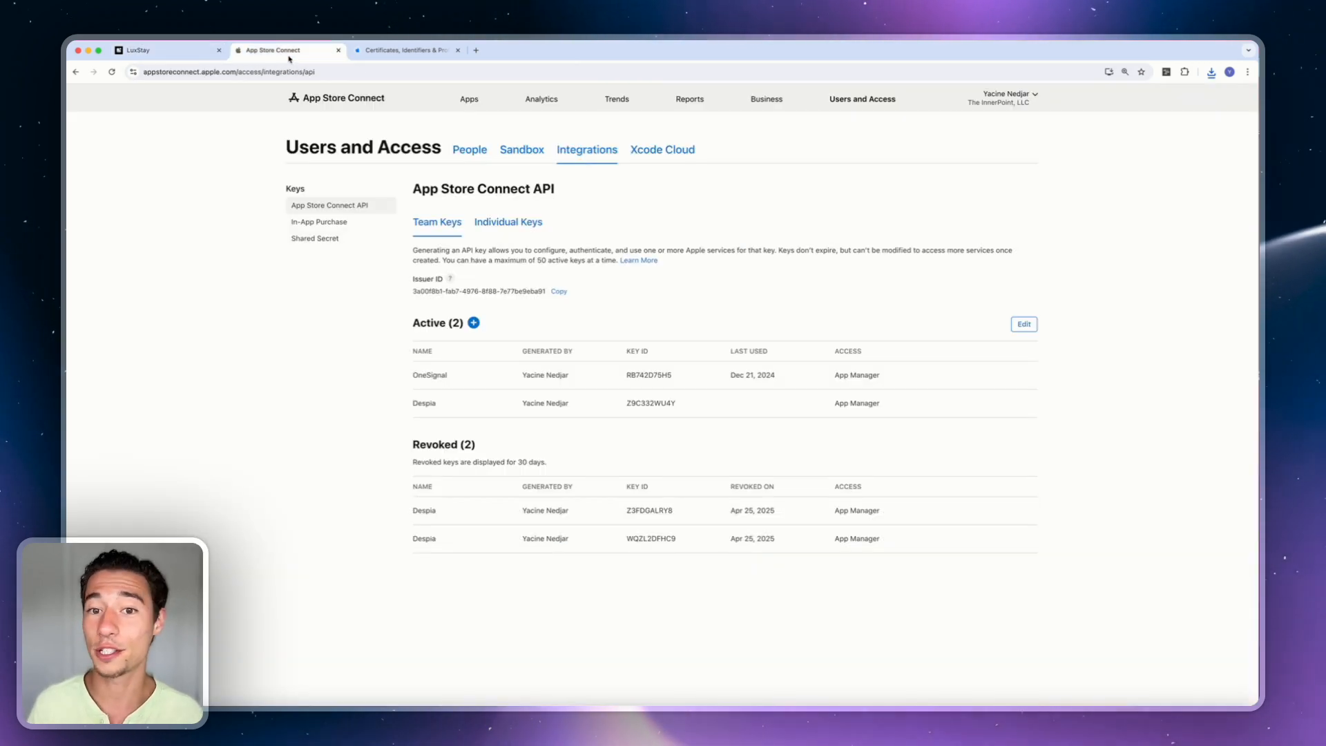
pyautogui.click(288, 51)
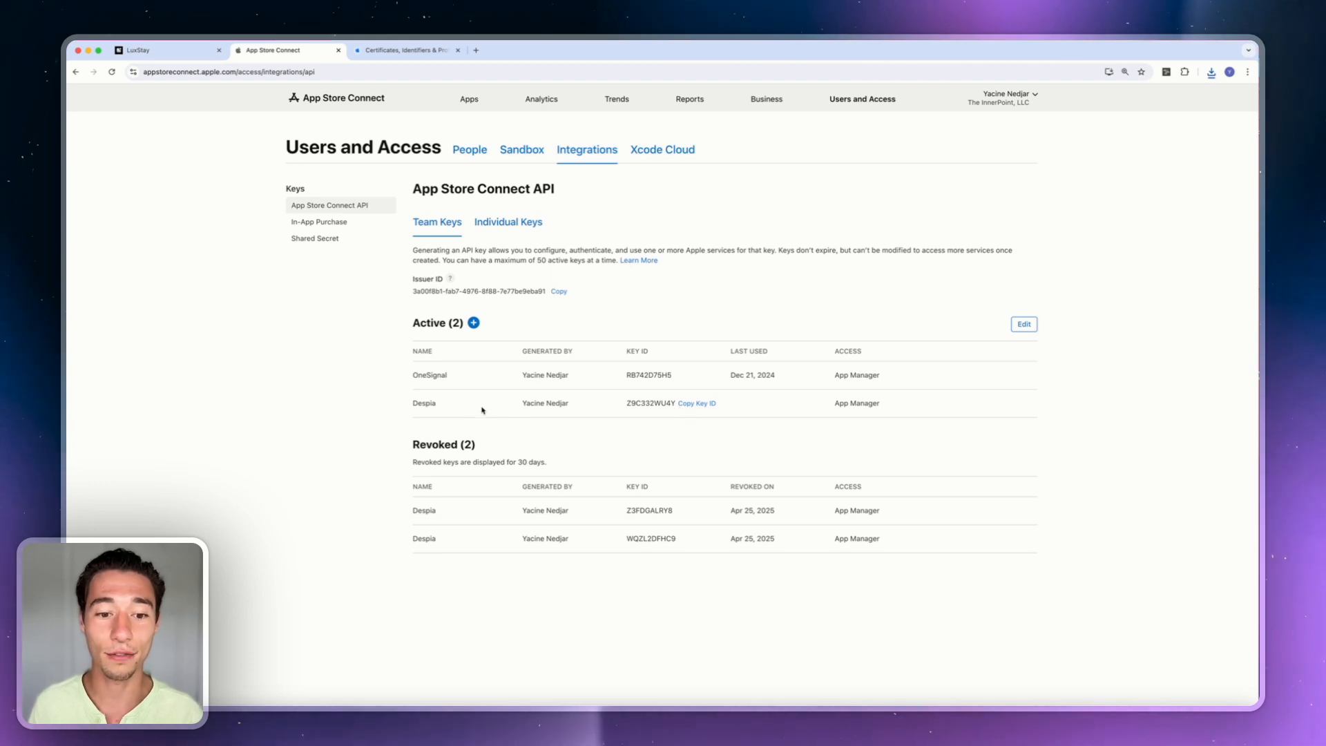
# Paste the Despia key's copied ID into the API Key ID field and open the Development Team list.
pyautogui.click(697, 404)
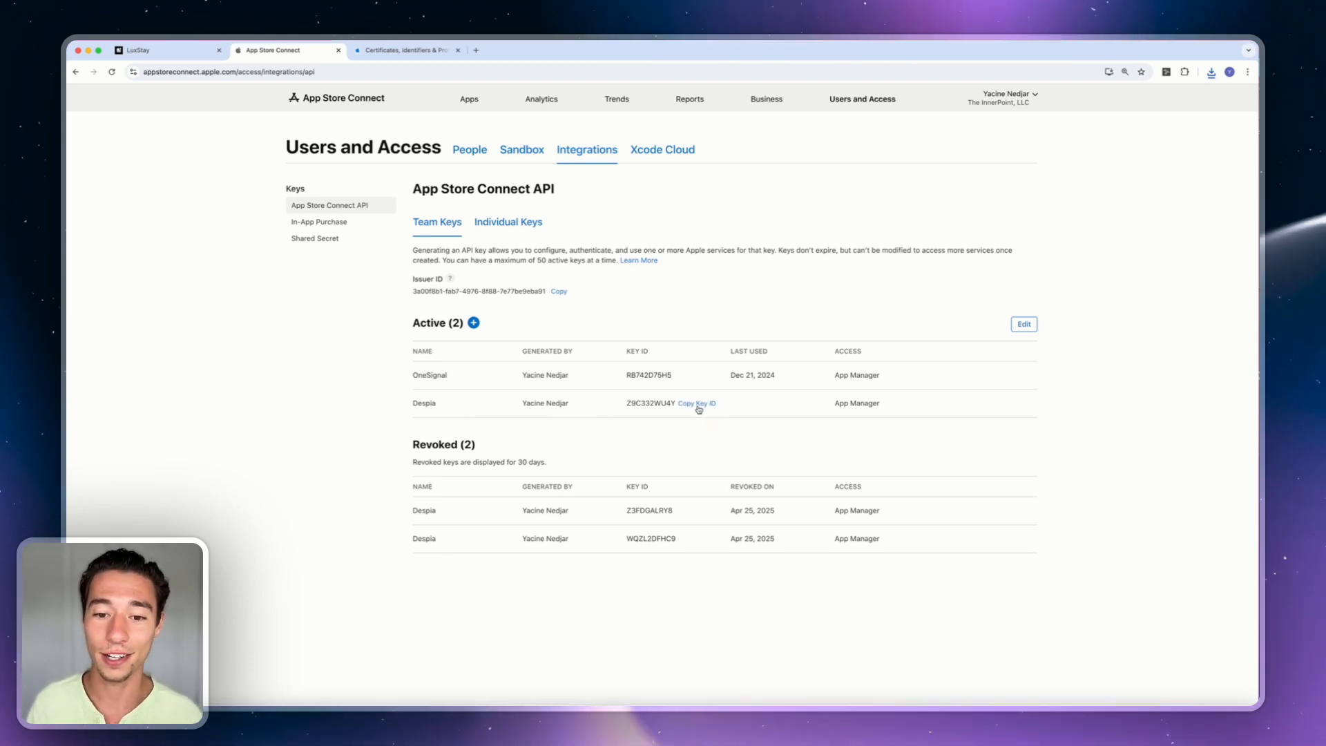
pyautogui.click(164, 51)
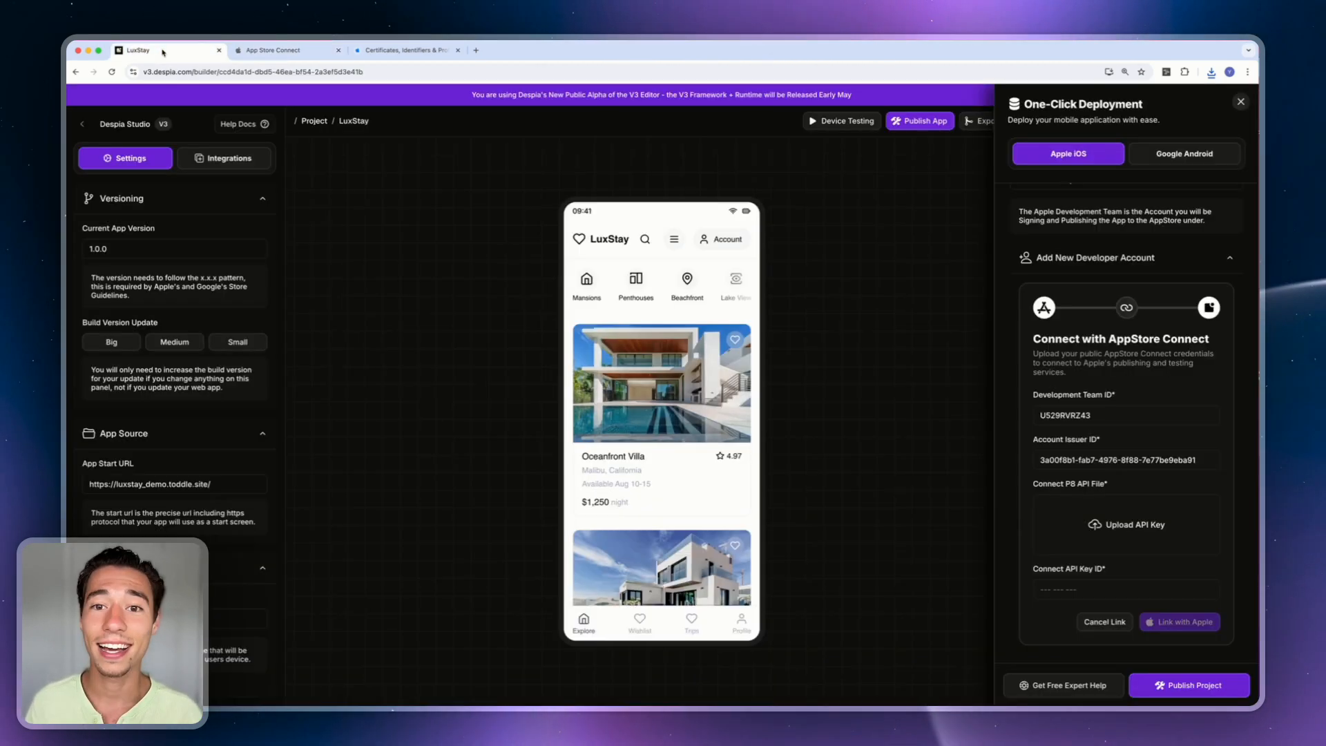
pyautogui.click(1060, 588)
pyautogui.press('super+v')
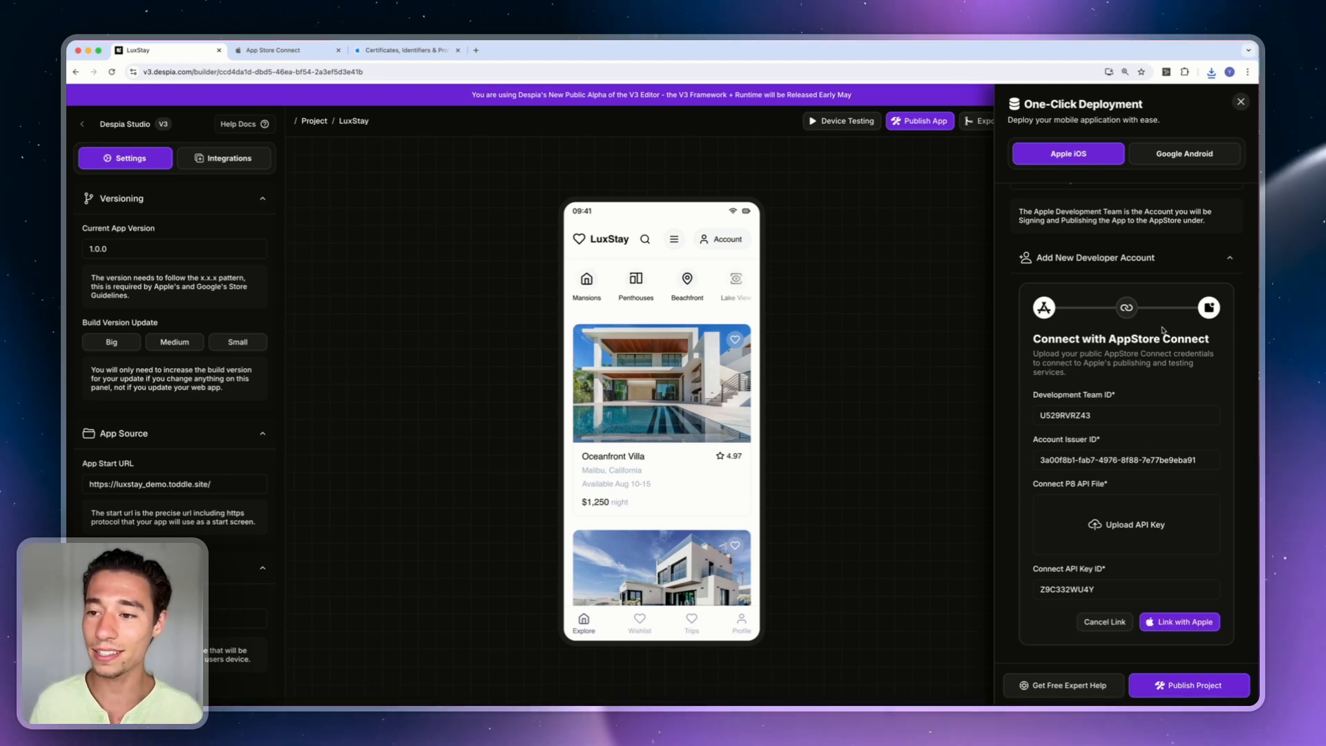
pyautogui.scroll(3, 1144, 332)
pyautogui.click(1119, 363)
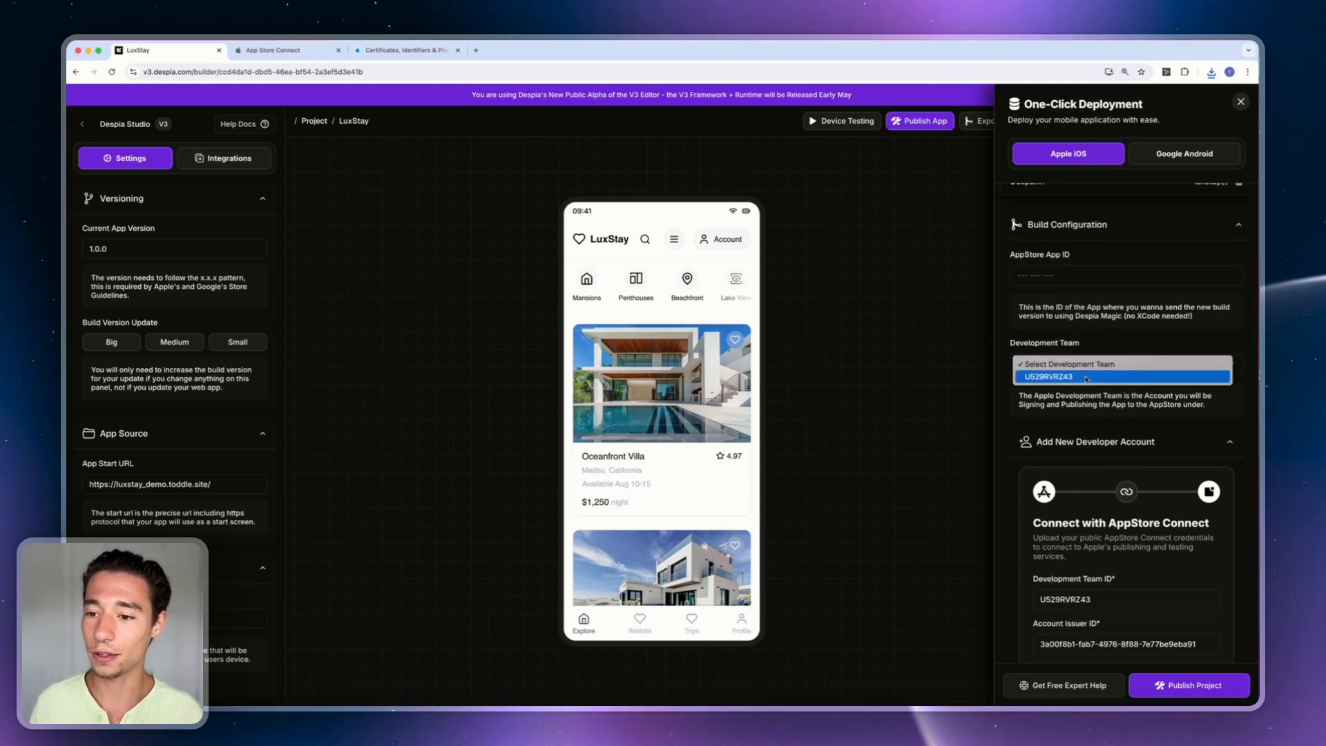
# Choose the linked Apple team ID as the iOS build's Development Team in Build Configuration.
pyautogui.click(1068, 417)
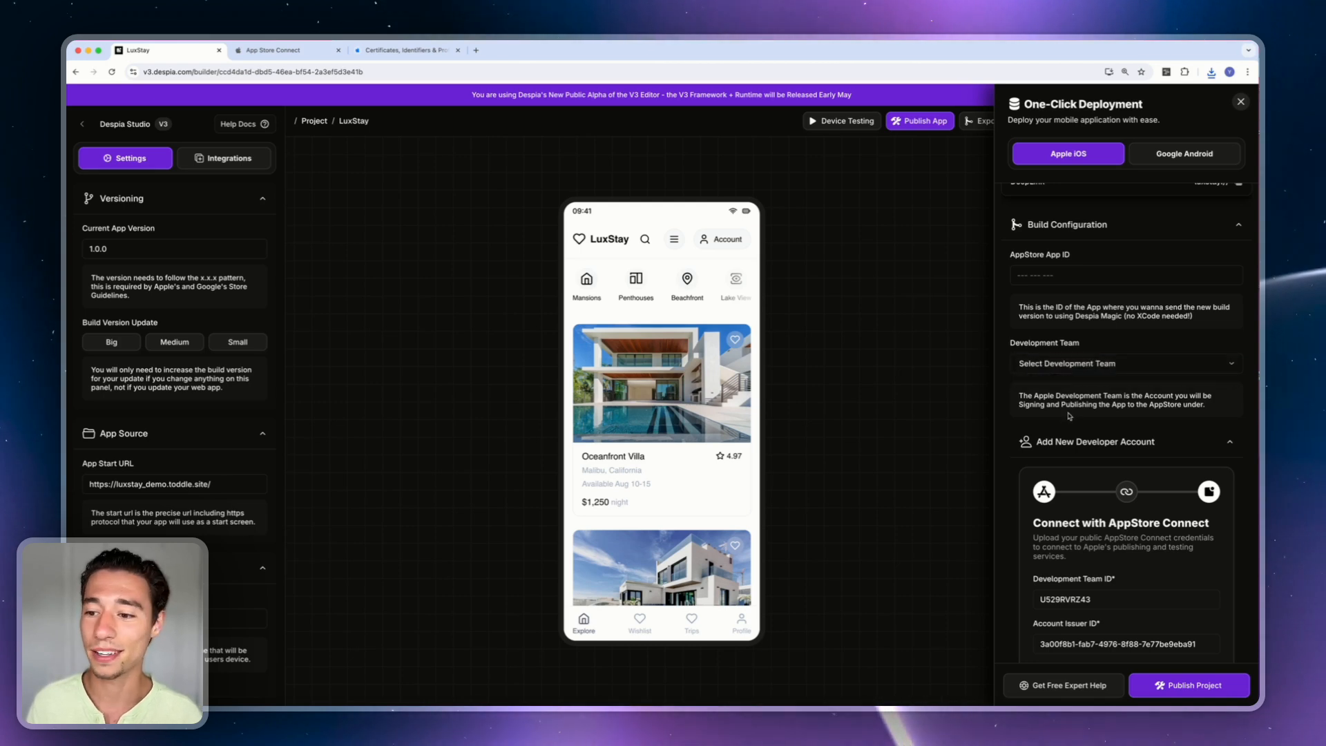
pyautogui.click(1233, 443)
pyautogui.click(1095, 364)
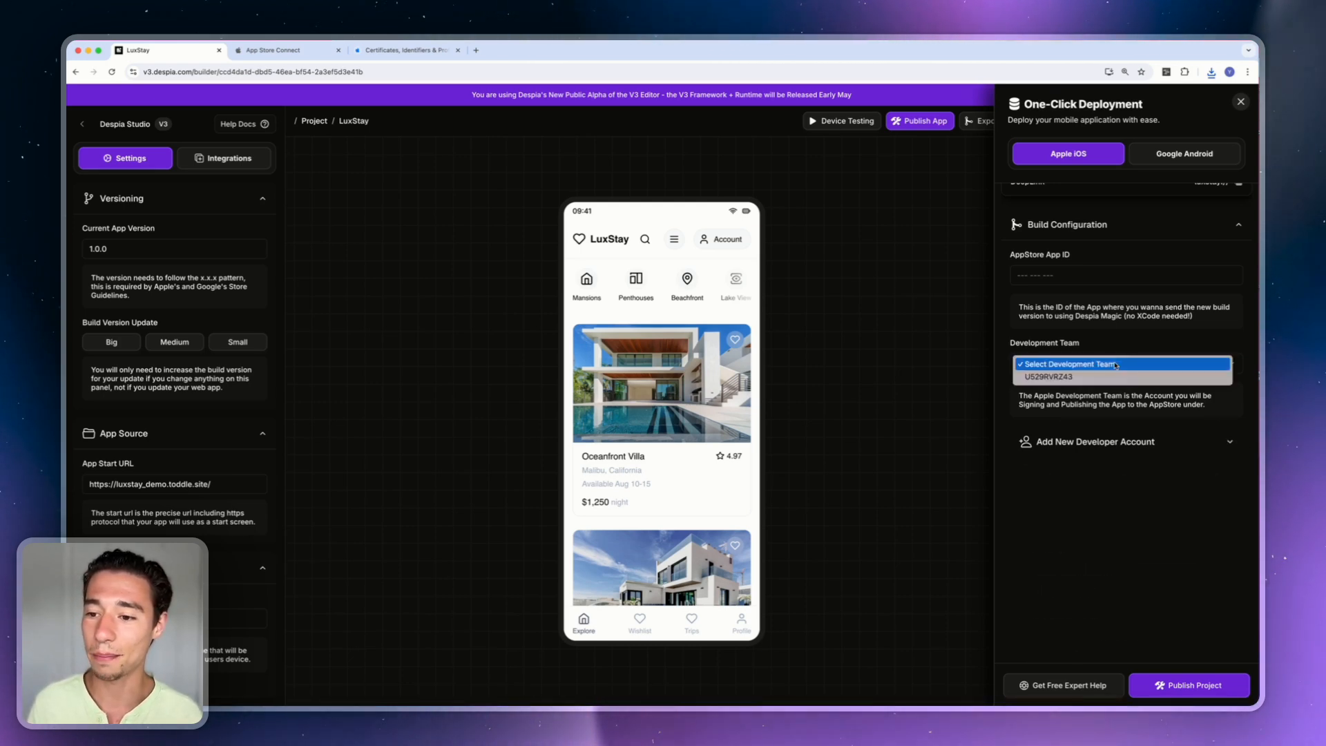
pyautogui.click(1051, 376)
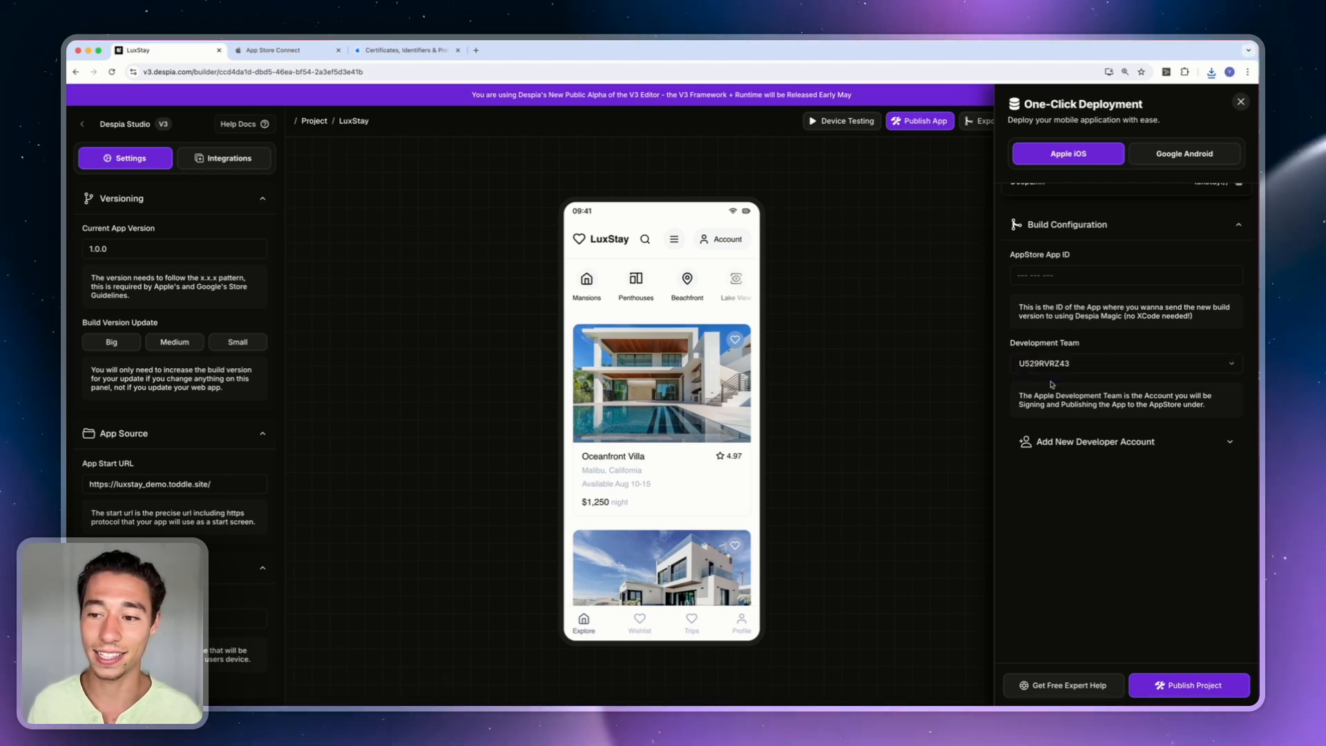
pyautogui.scroll(1, 1050, 380)
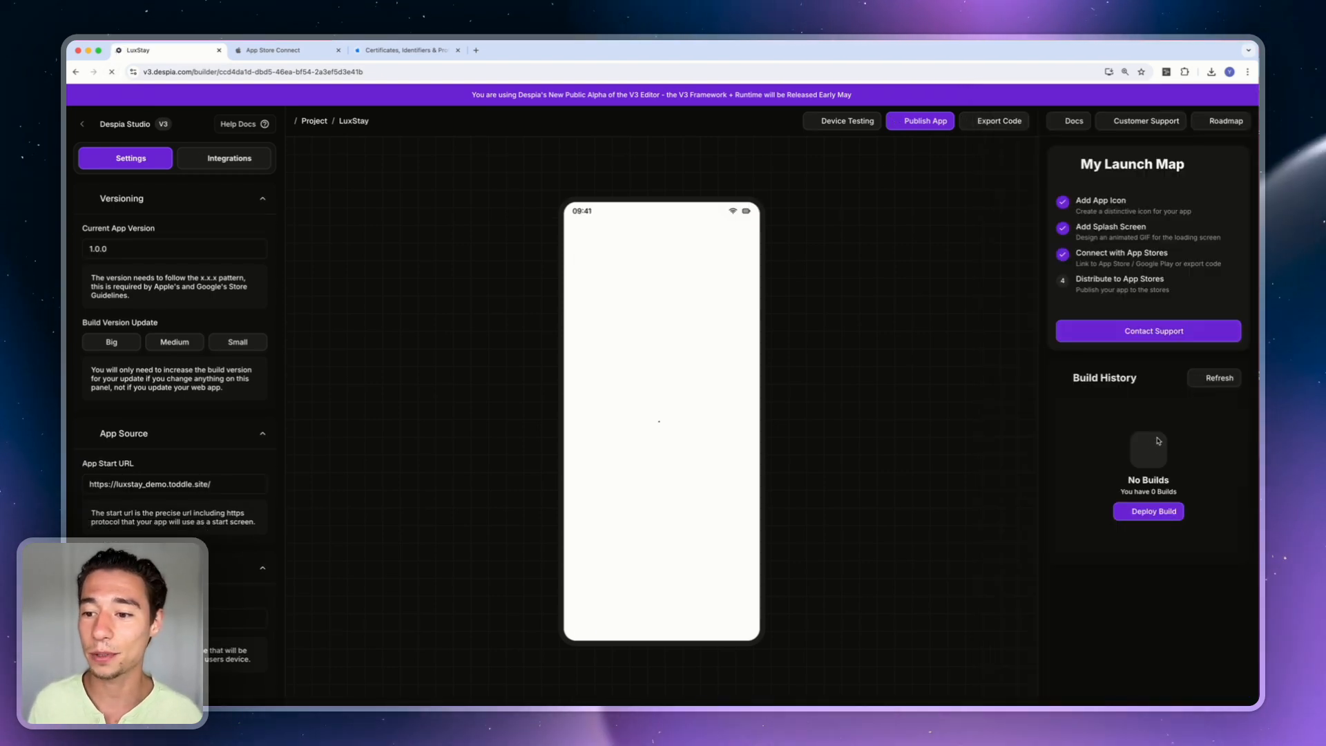
# Reopen the One-Click Deployment panel through Publish App.
pyautogui.click(911, 123)
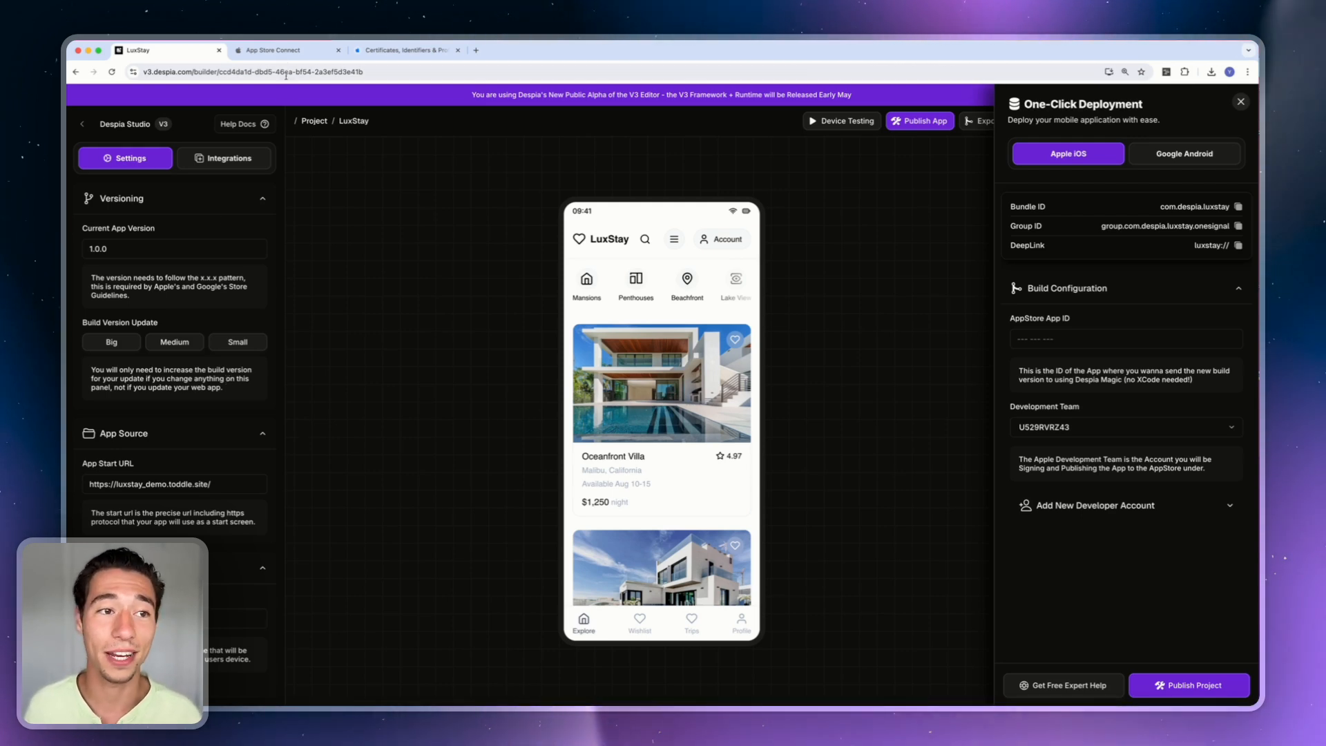
# Begin a new iOS app from the Apps list in App Store Connect using + > New App.
pyautogui.click(280, 51)
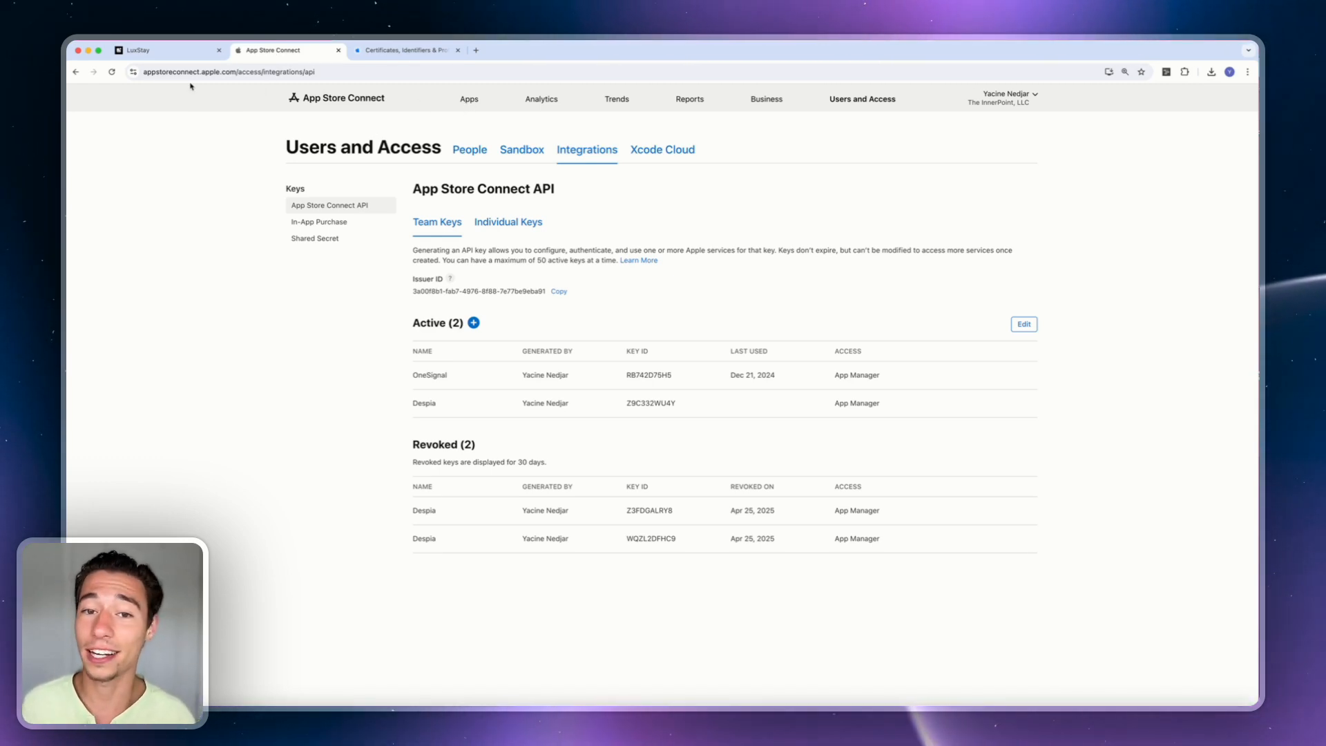
pyautogui.click(471, 100)
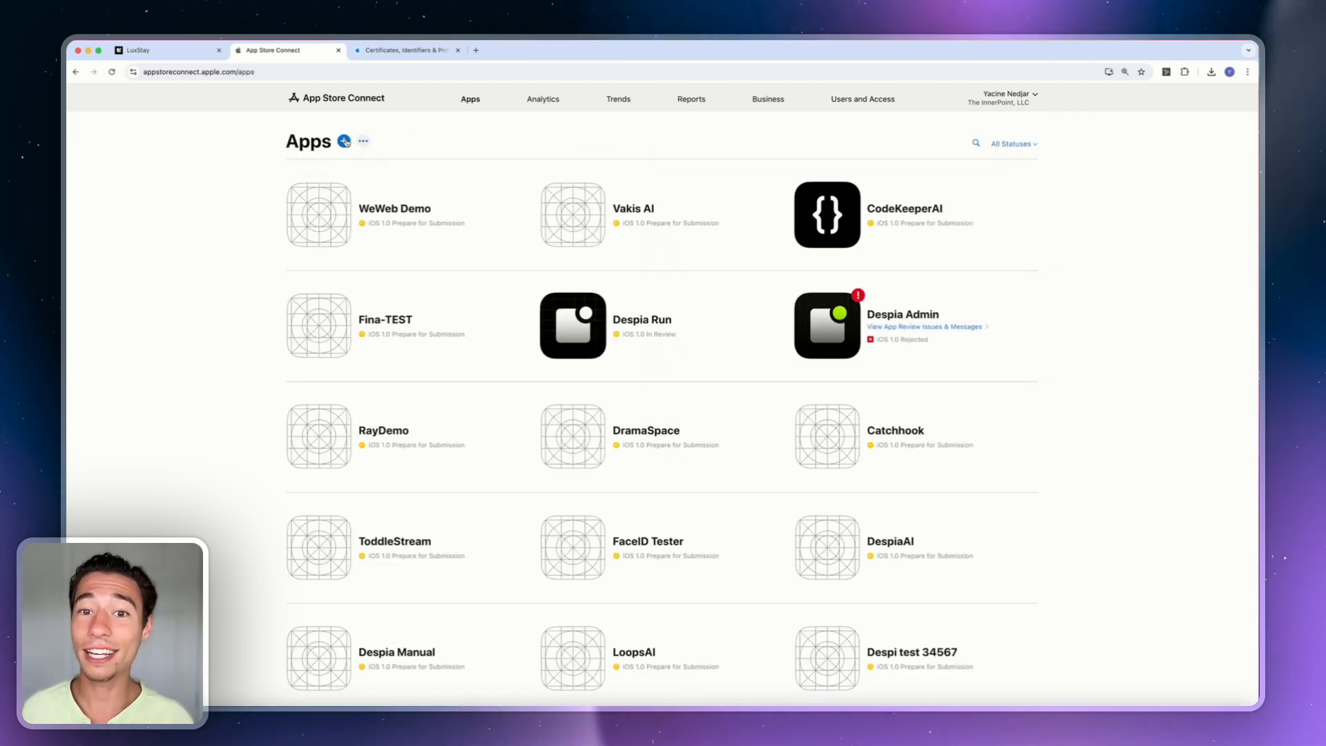
pyautogui.click(345, 141)
pyautogui.click(323, 176)
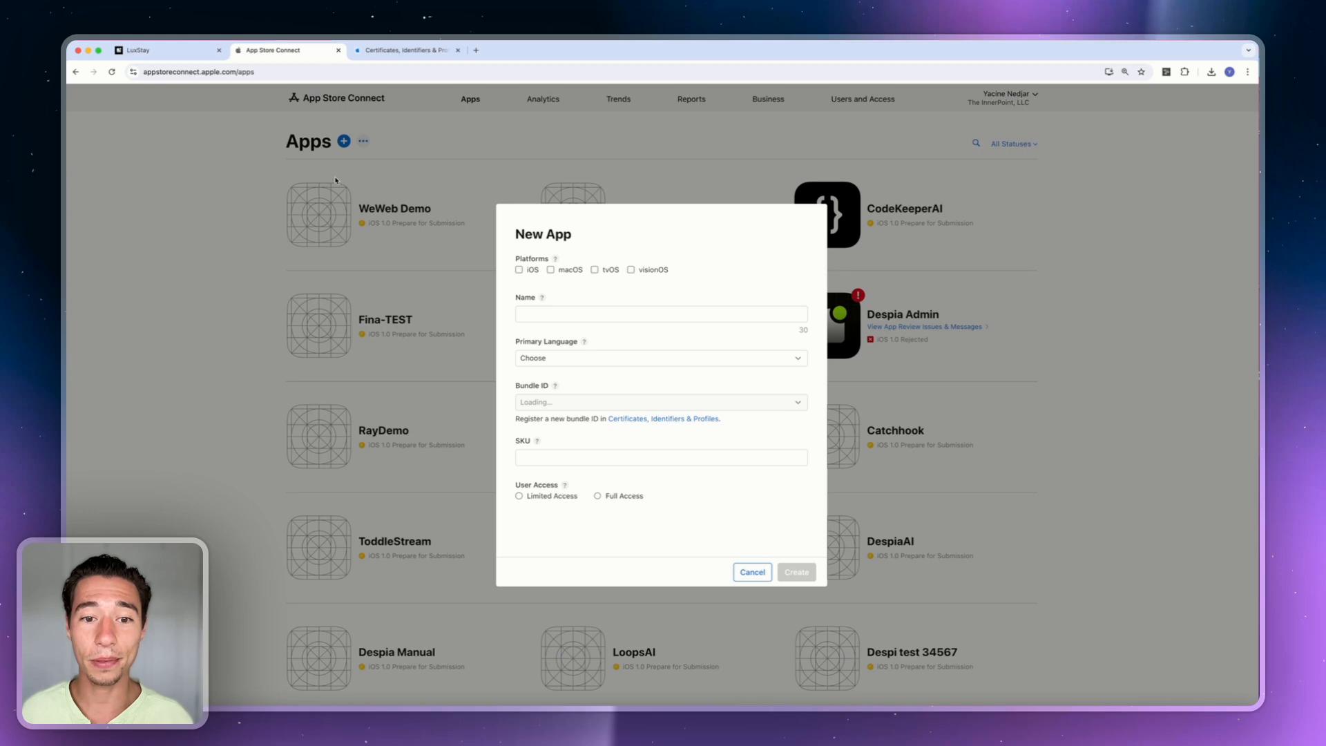
pyautogui.click(525, 271)
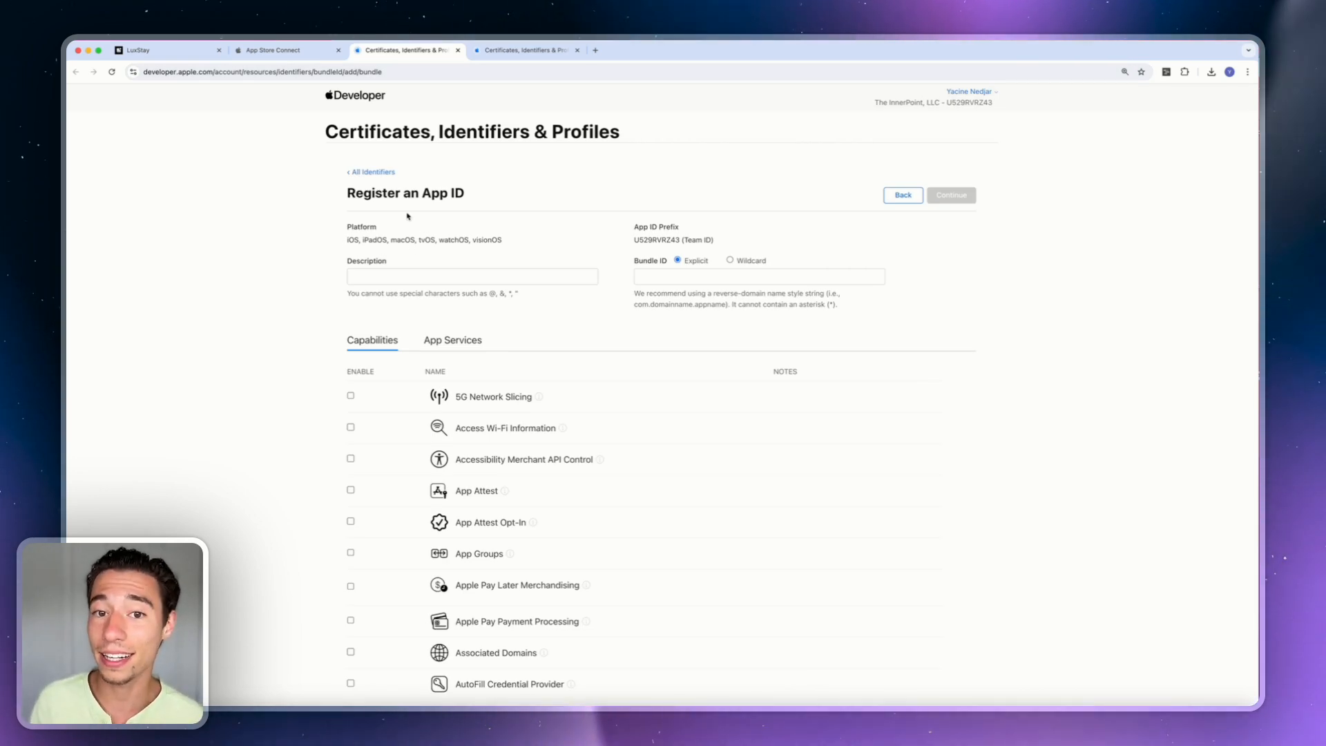
# Check the LuxStay builder's bundle ID com.despia.luxstay, dismissing the expert help chat.
pyautogui.click(185, 51)
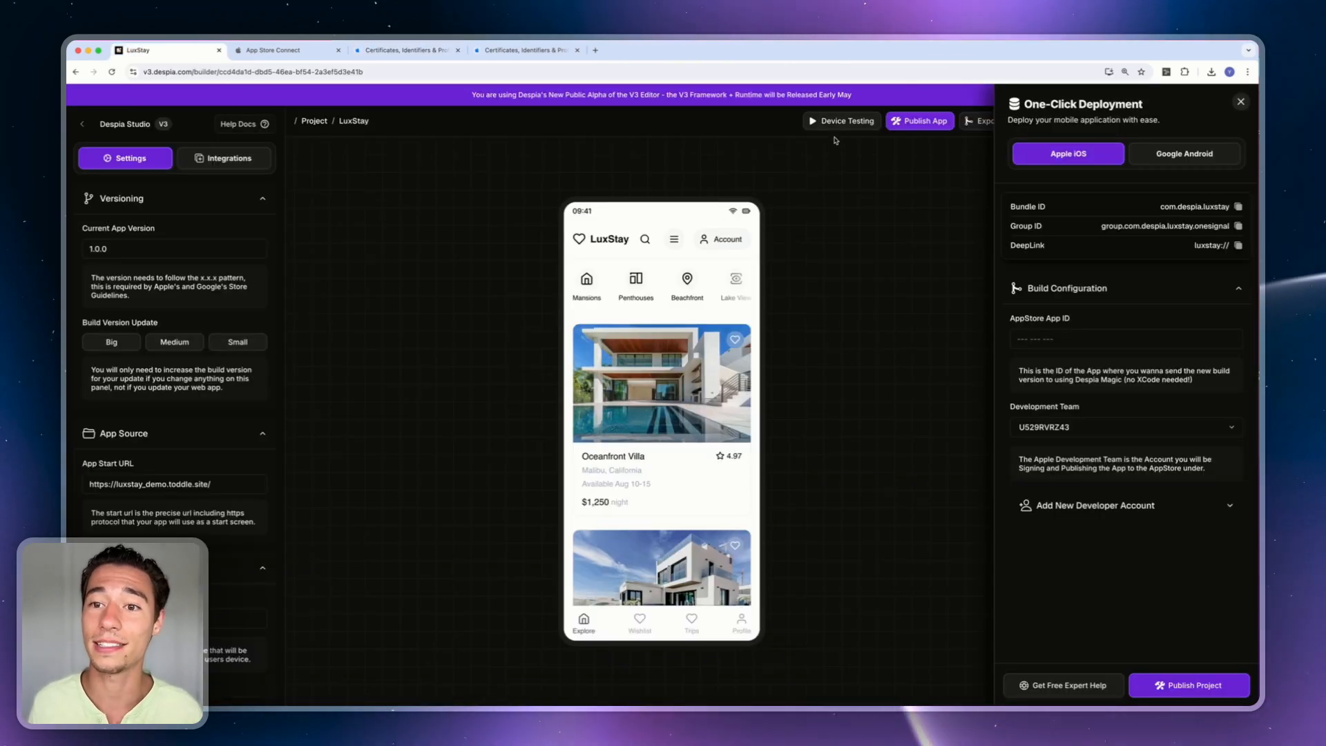
pyautogui.click(1037, 686)
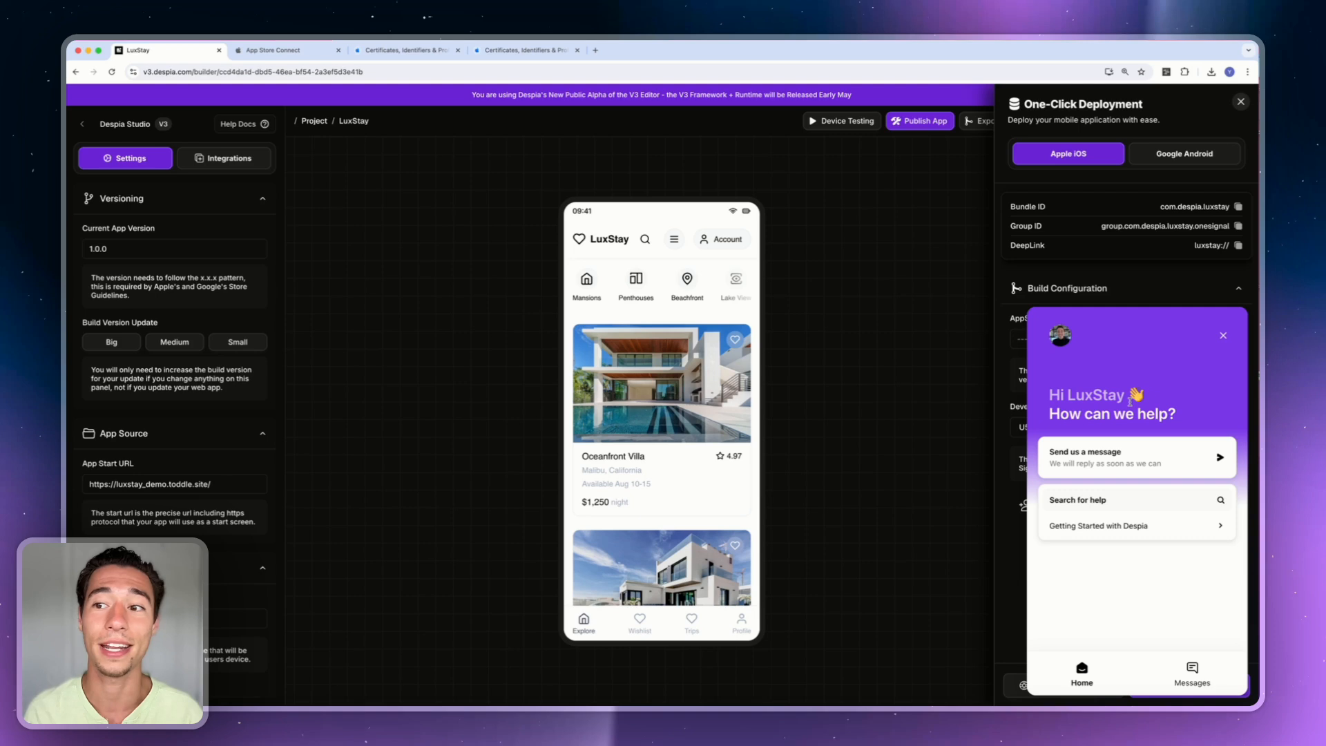
pyautogui.click(1229, 340)
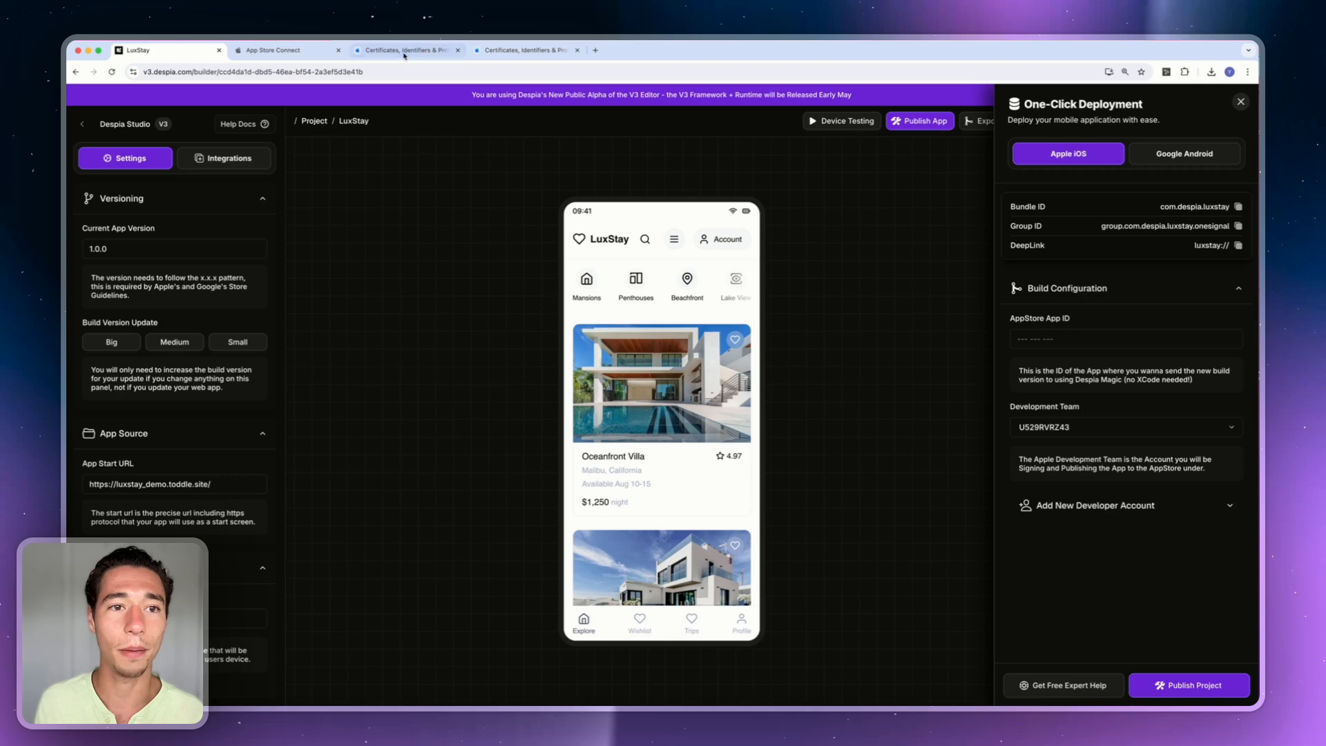
pyautogui.click(302, 51)
# Fill in the App ID with description LuxStay and explicit bundle ID com.despia.luxstay.
pyautogui.click(404, 50)
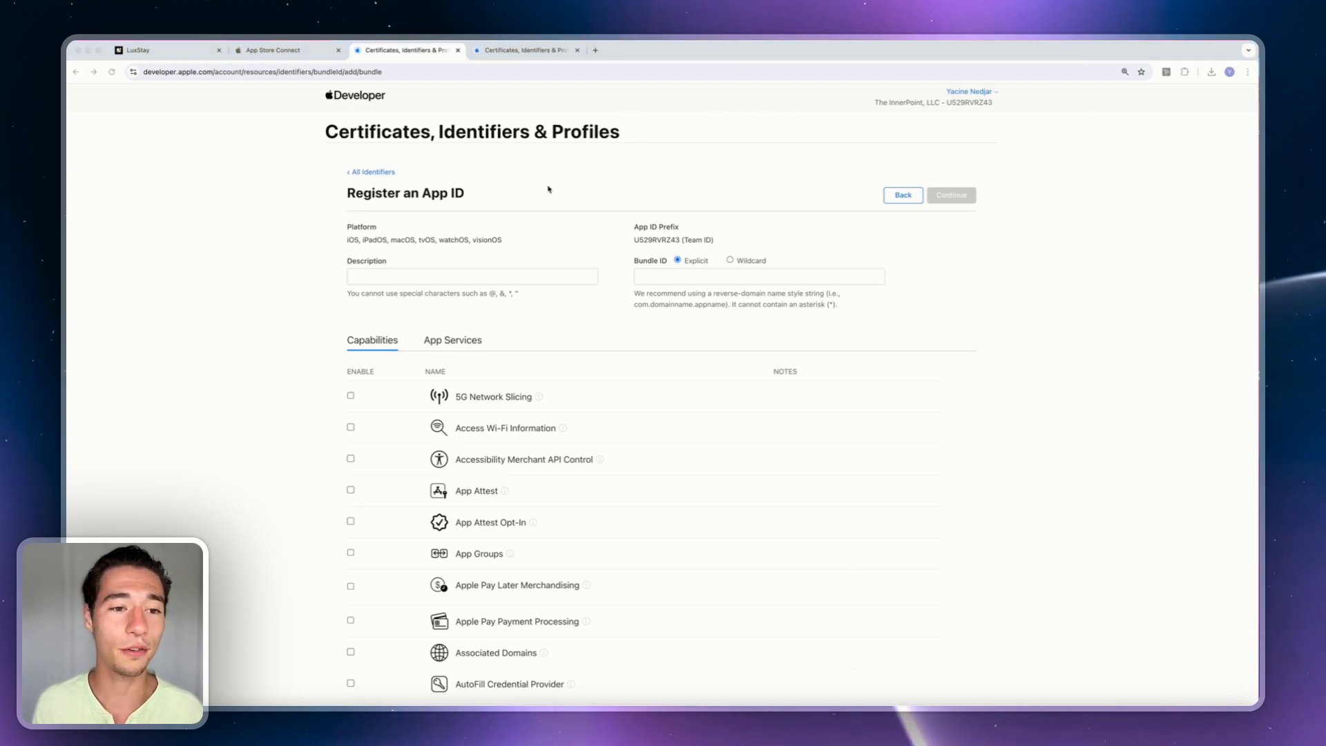
pyautogui.click(385, 275)
pyautogui.write('Lu')
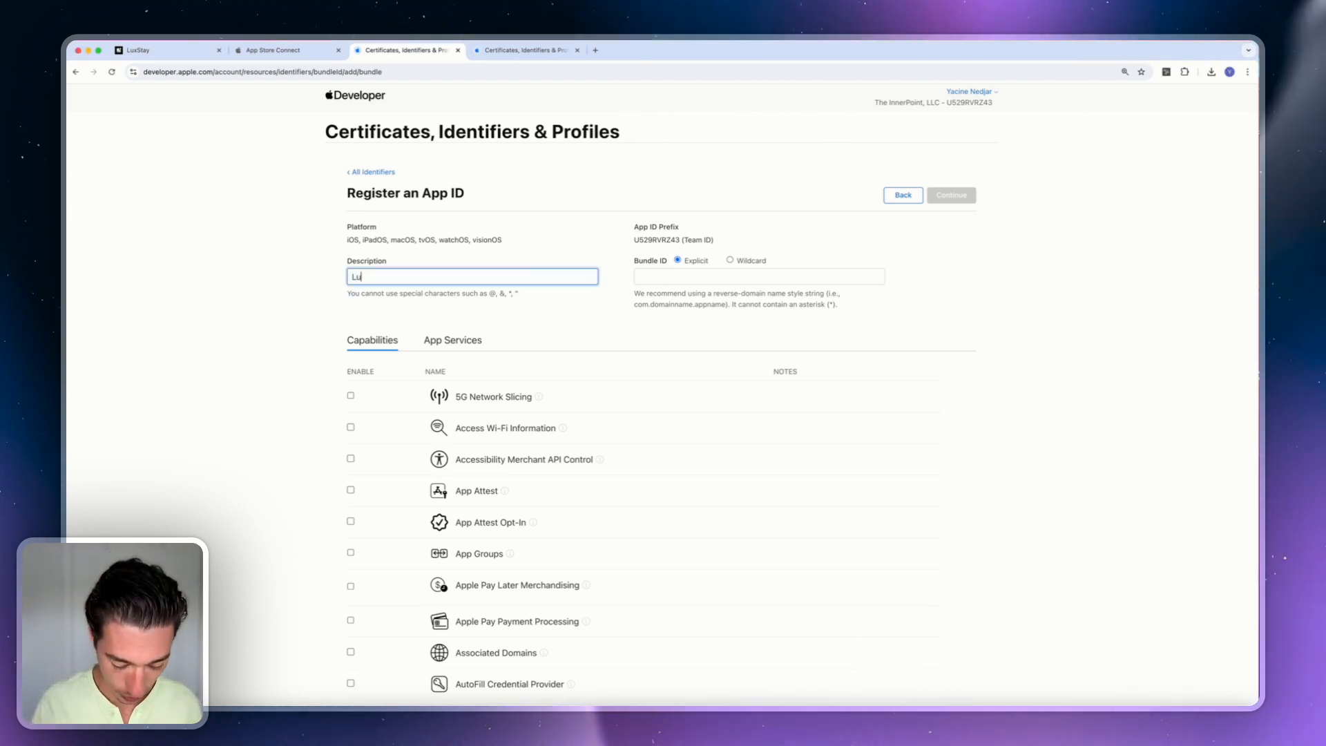
pyautogui.write('xStay')
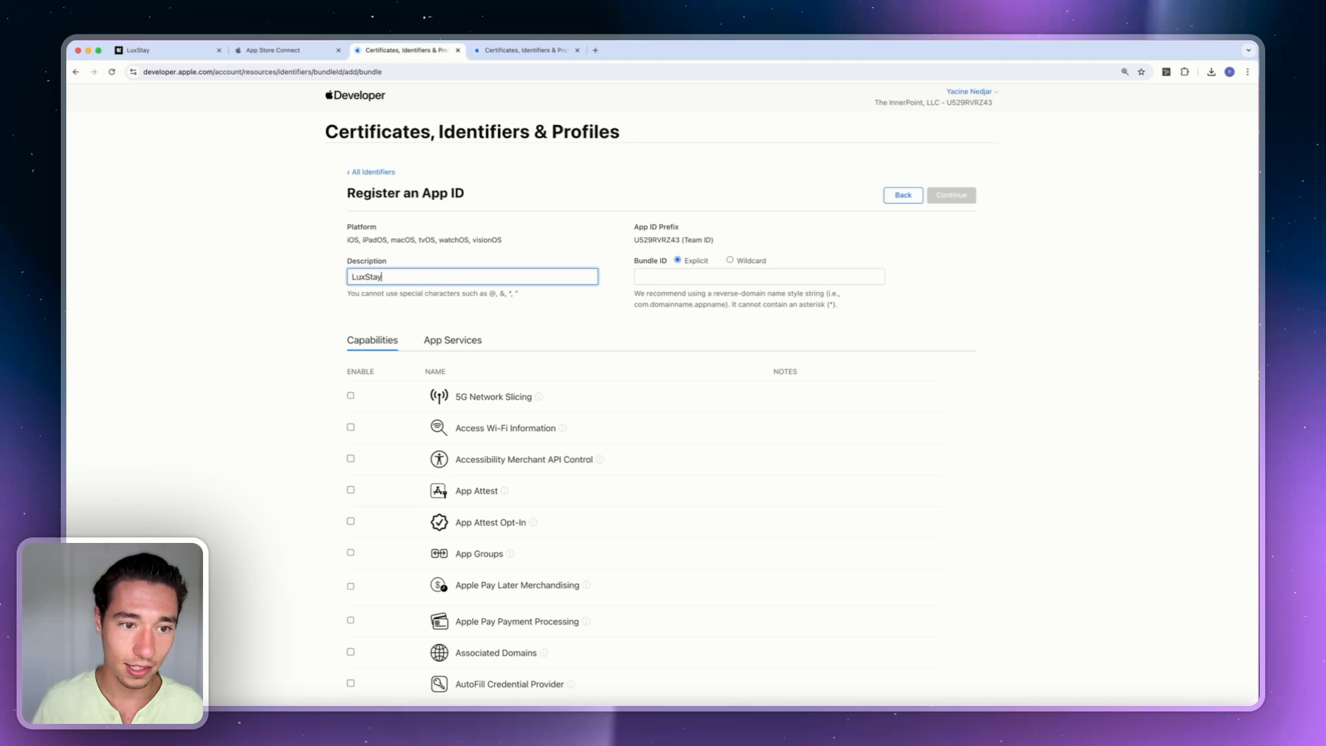
pyautogui.click(658, 275)
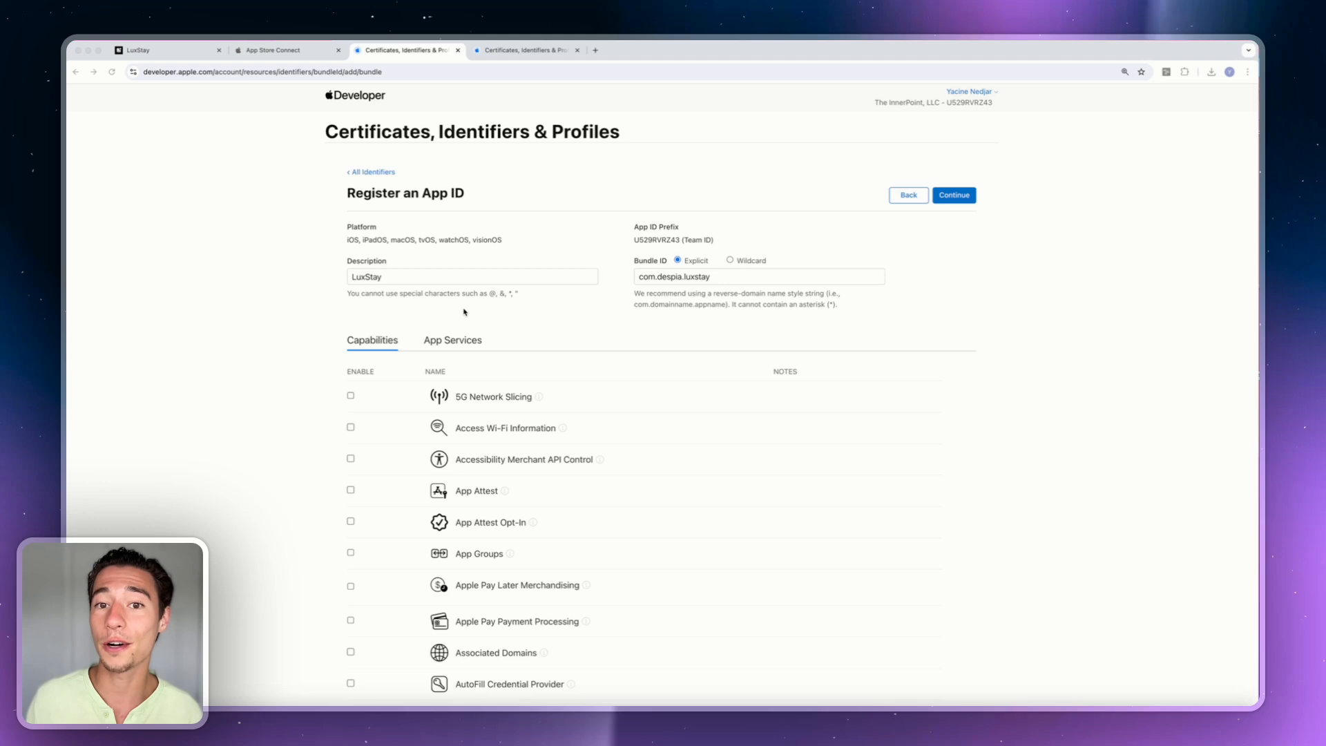
pyautogui.scroll(-3, 464, 312)
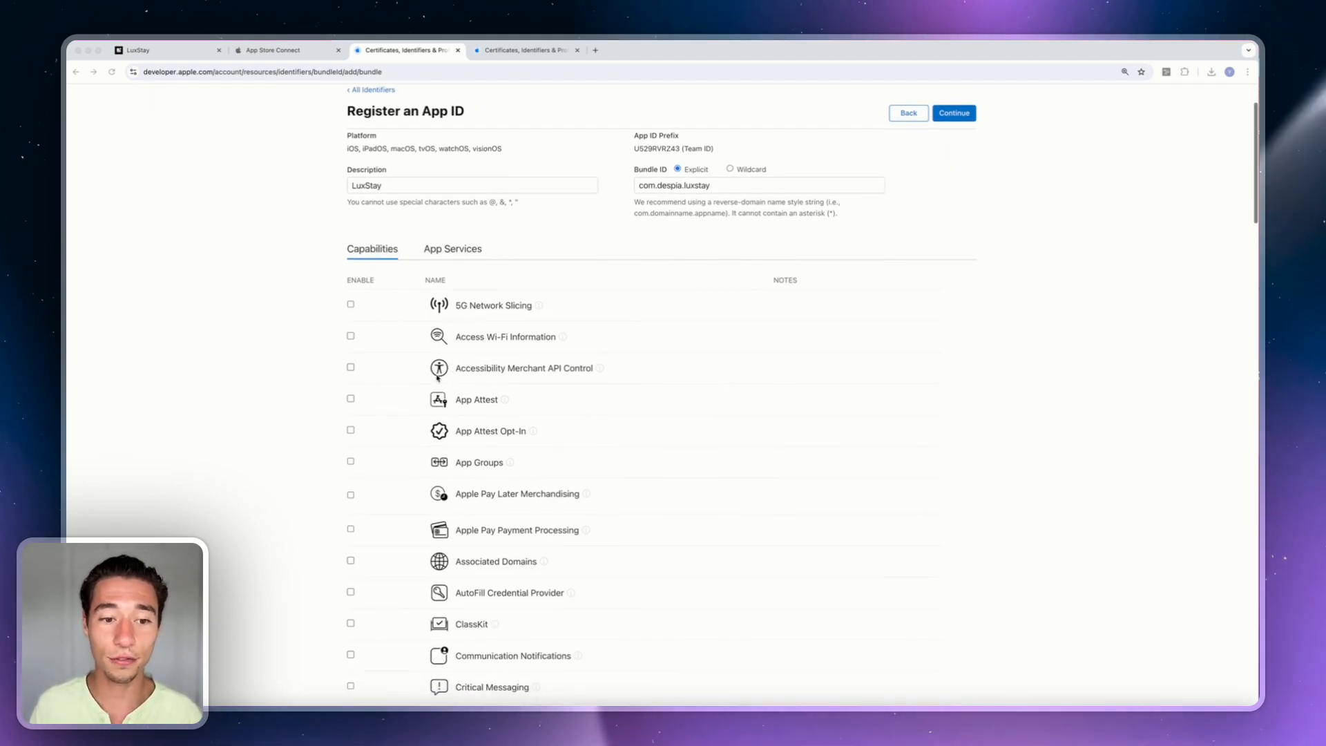
# Tick the App Attest and App Groups capabilities for the LuxStay App ID.
pyautogui.click(350, 399)
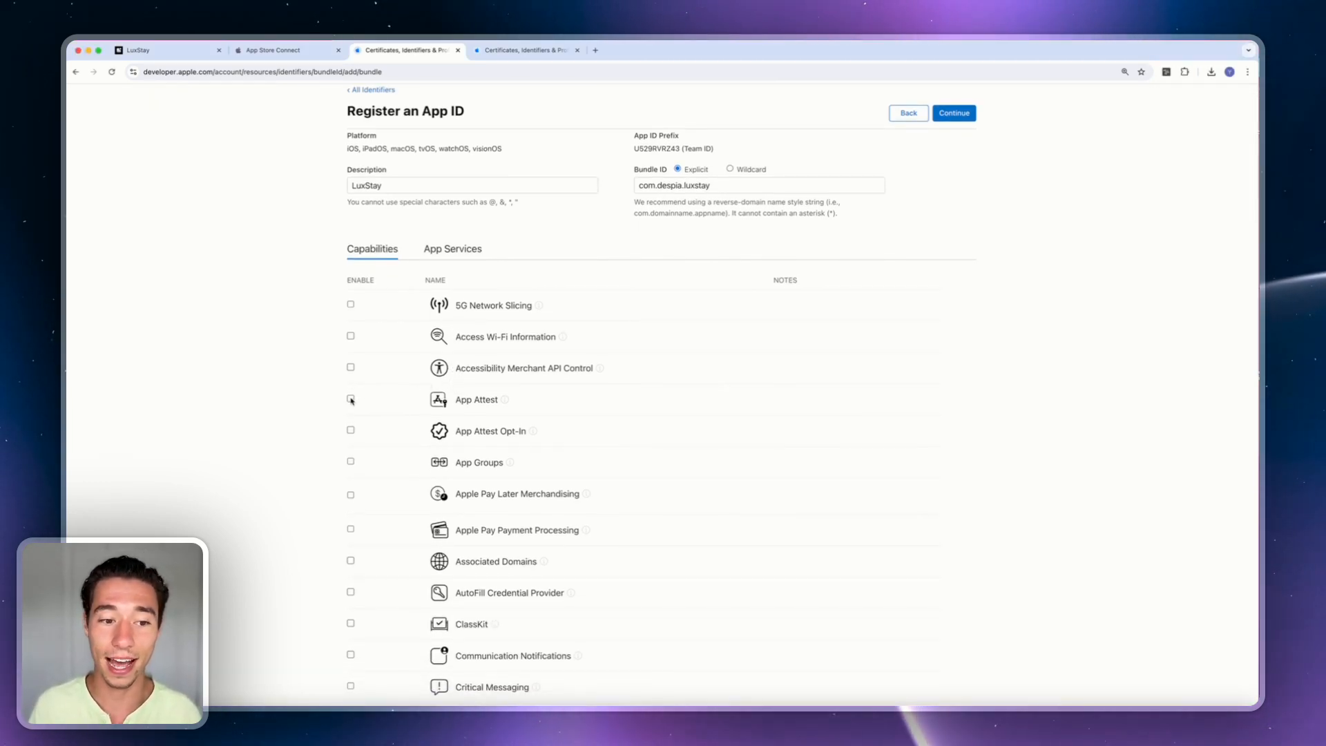
pyautogui.scroll(-1, 511, 408)
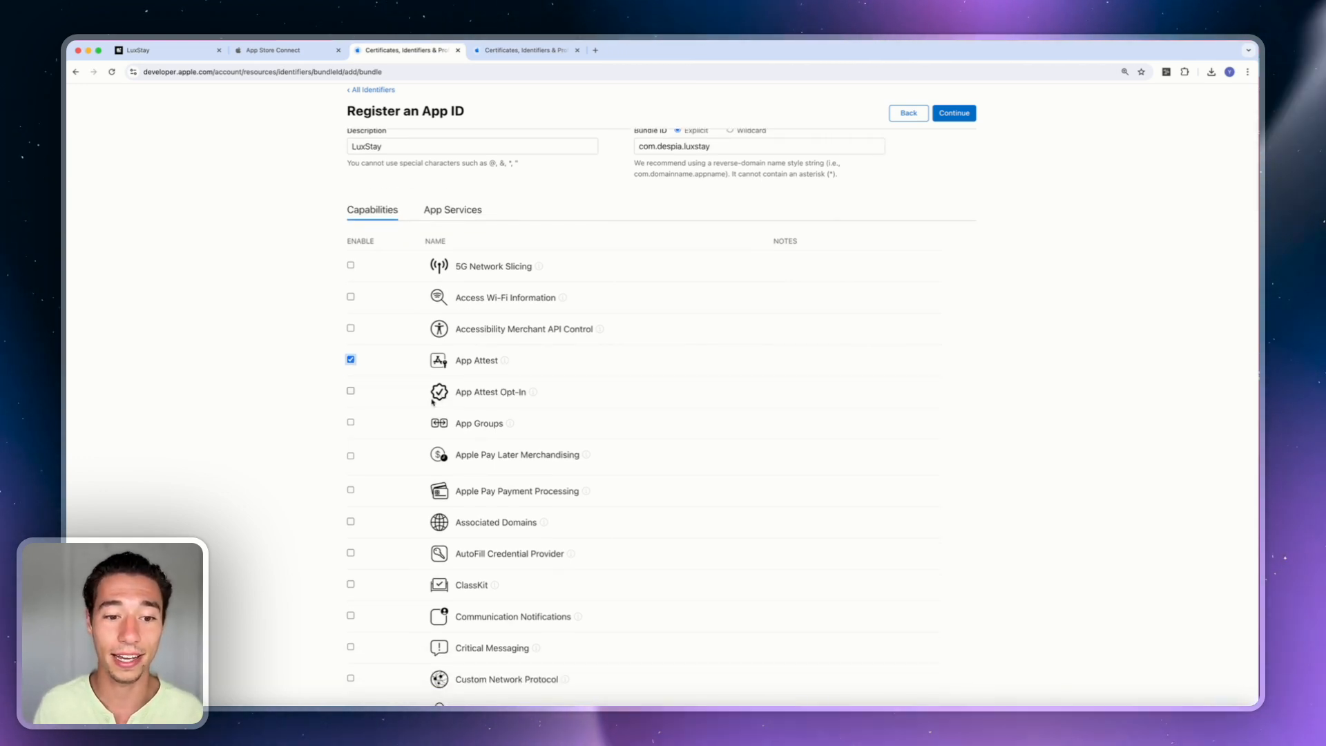
pyautogui.scroll(-1, 408, 414)
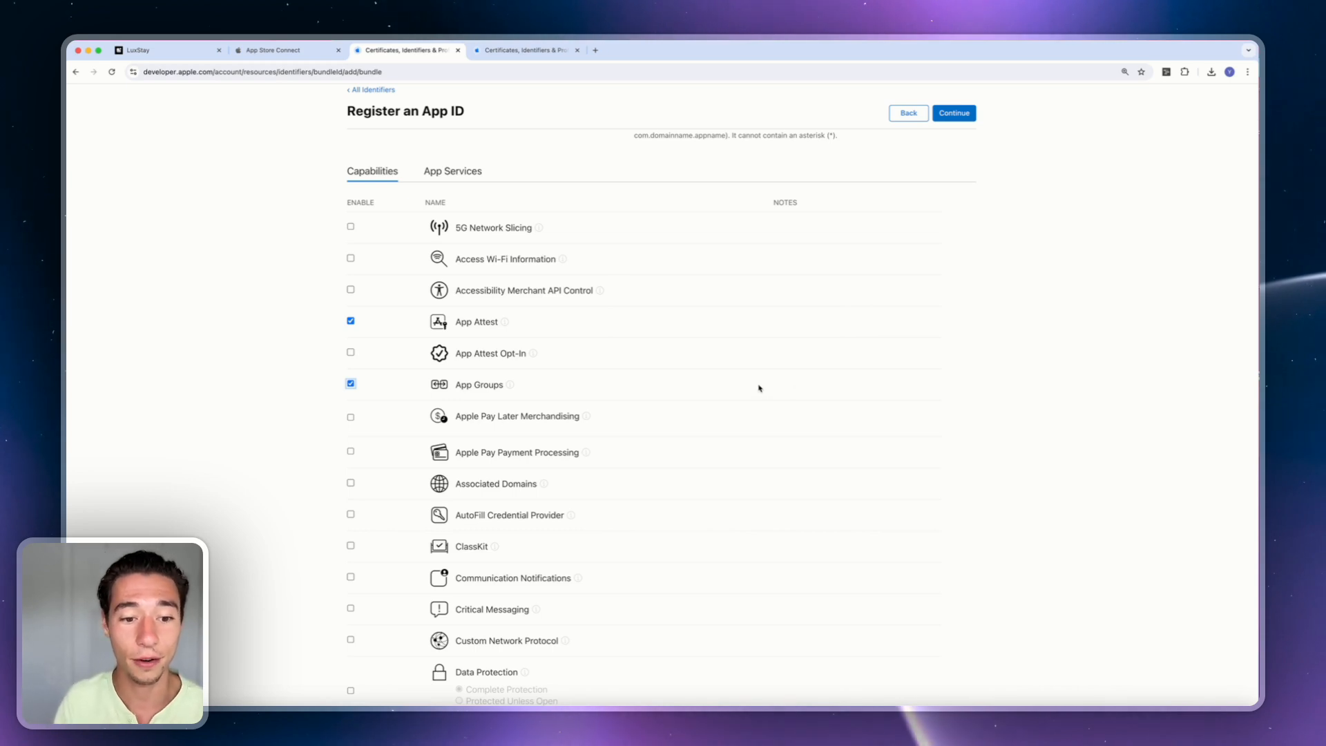
pyautogui.scroll(-2, 421, 453)
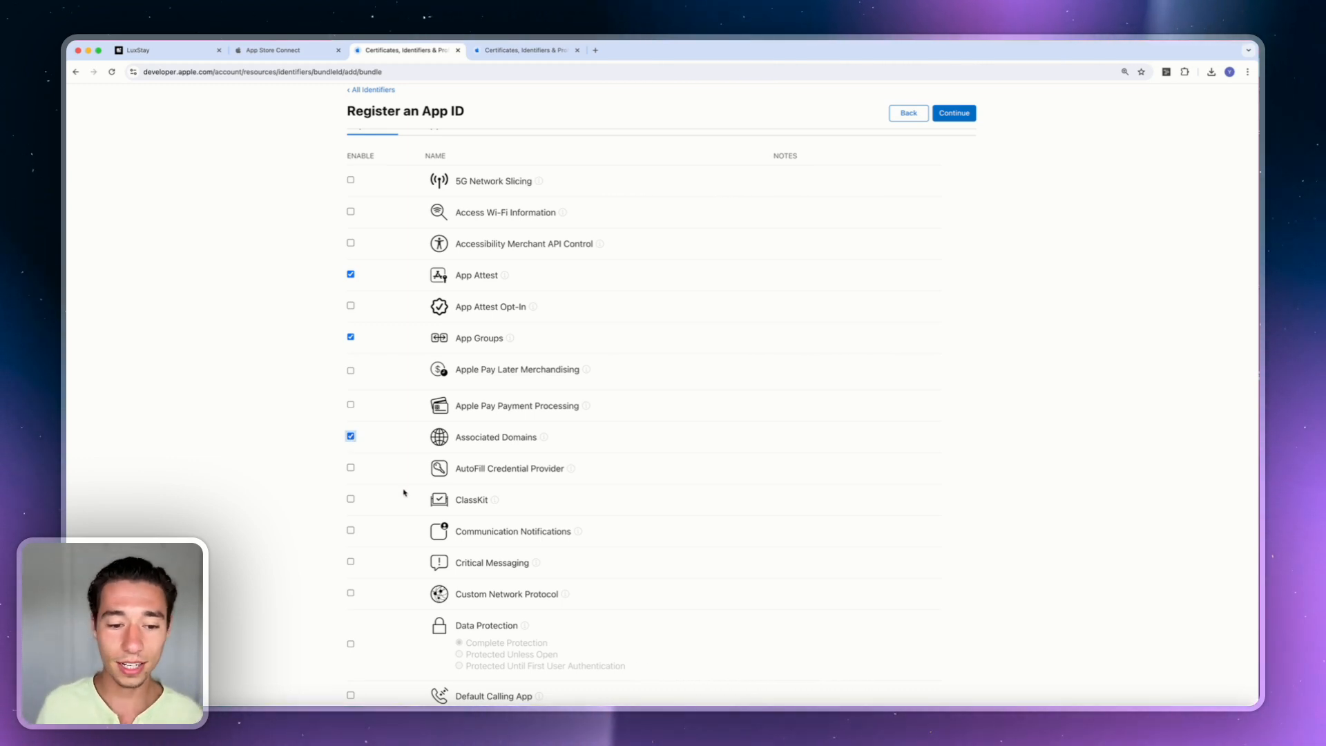
# Enable Push Notifications together with its Broadcast Capability.
pyautogui.scroll(-10, 404, 491)
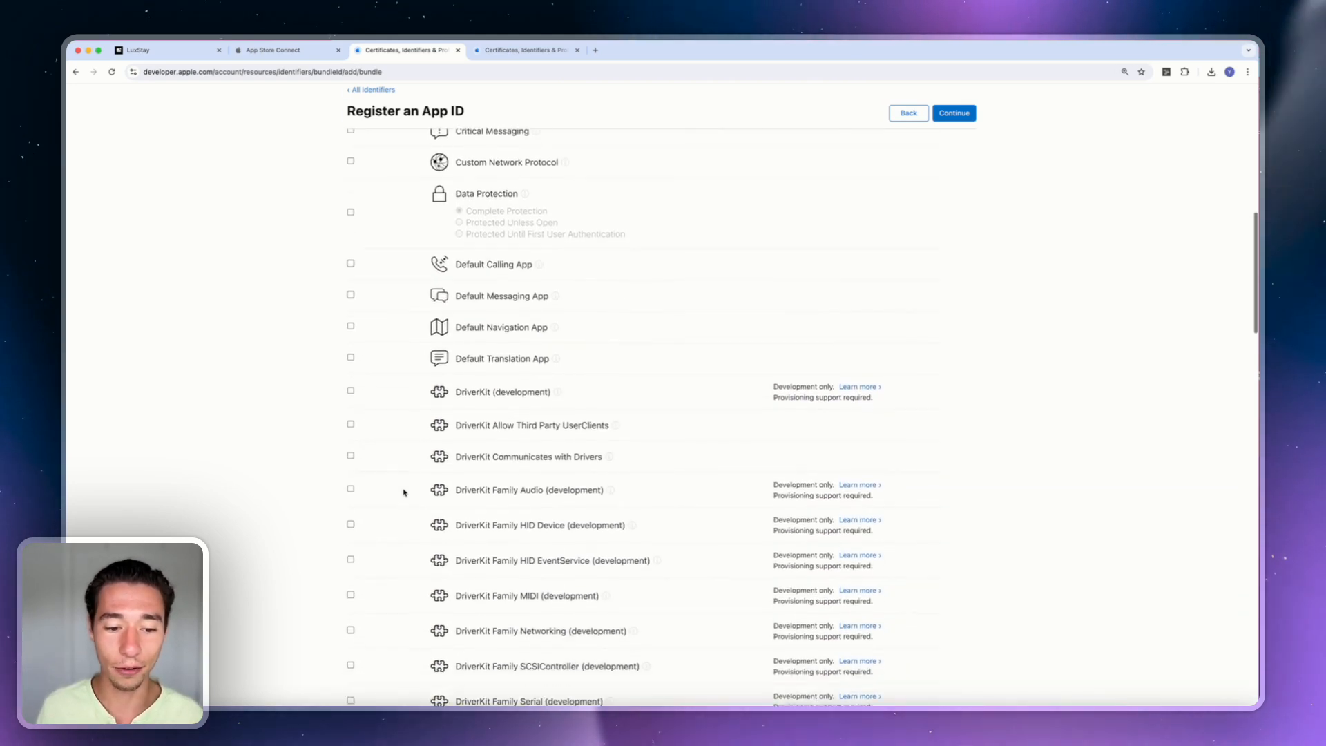
pyautogui.scroll(-9, 404, 491)
pyautogui.scroll(-6, 404, 491)
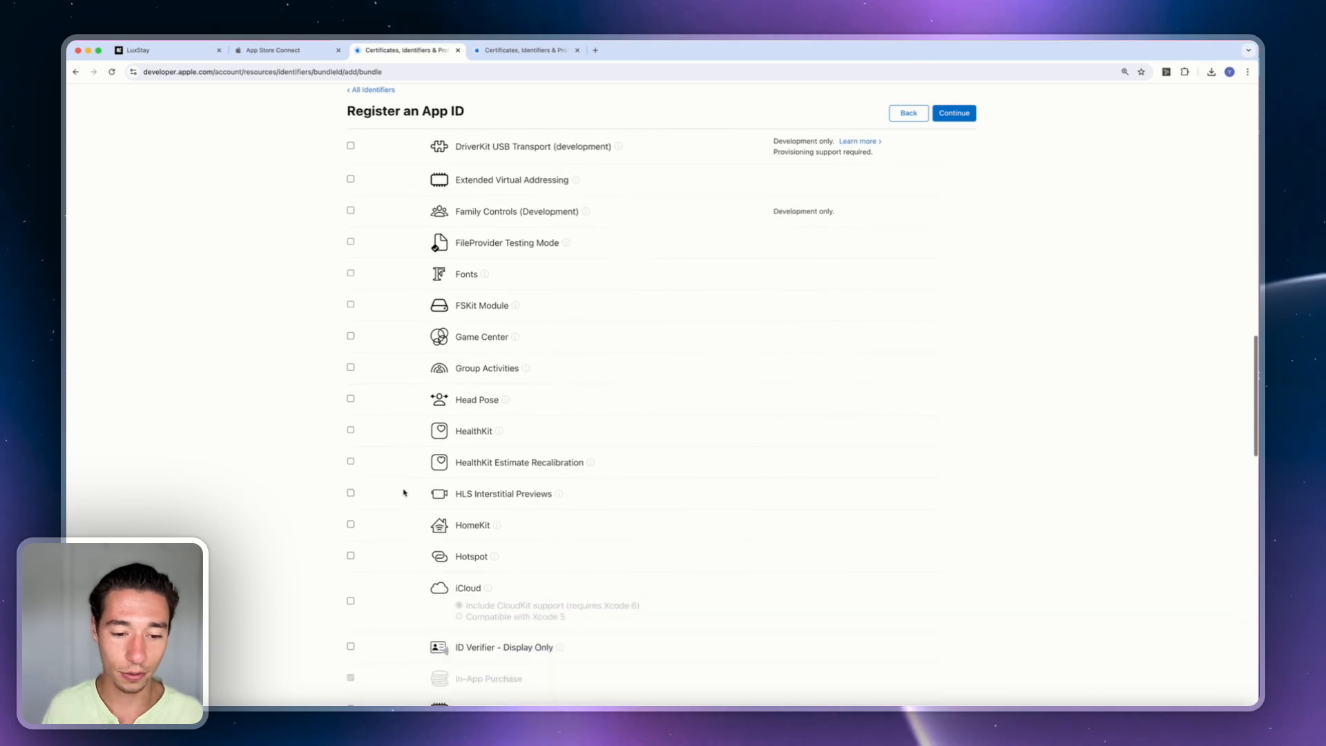
pyautogui.scroll(-9, 404, 492)
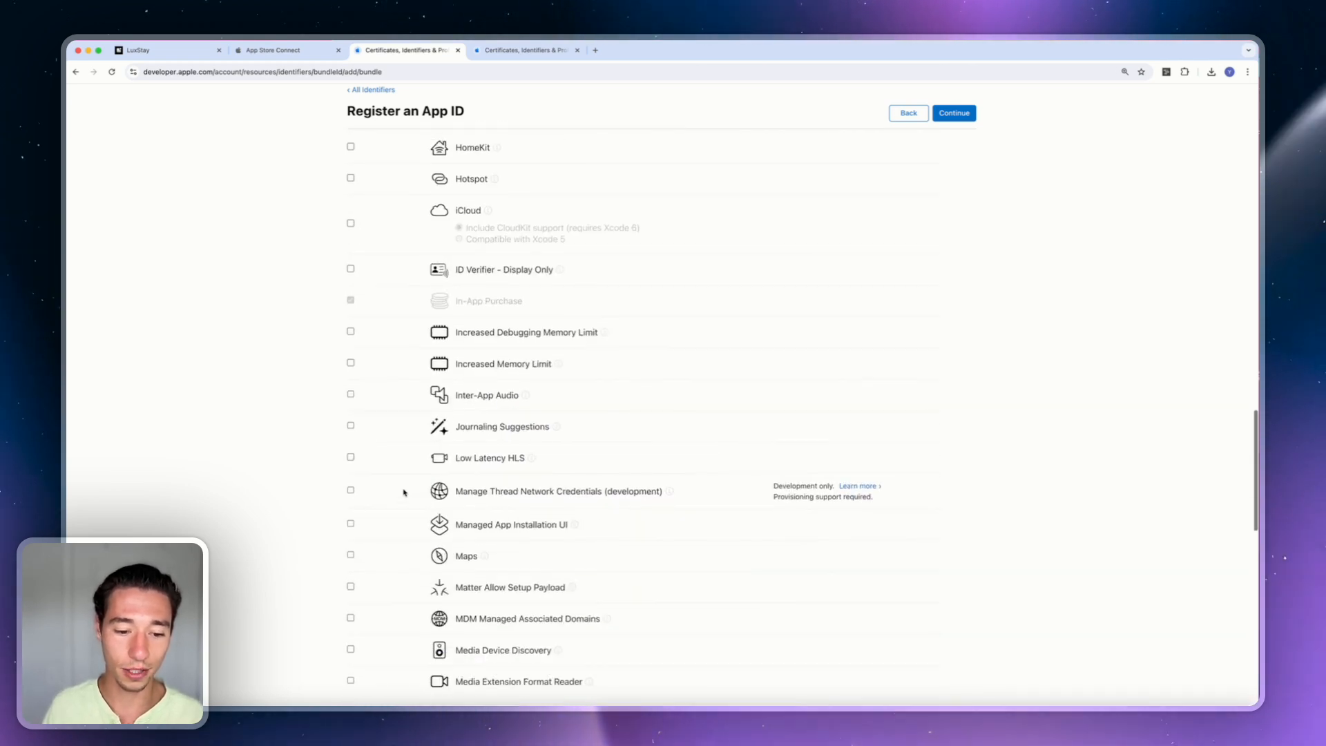
pyautogui.scroll(-8, 404, 491)
pyautogui.scroll(-1, 403, 492)
pyautogui.scroll(-2, 360, 570)
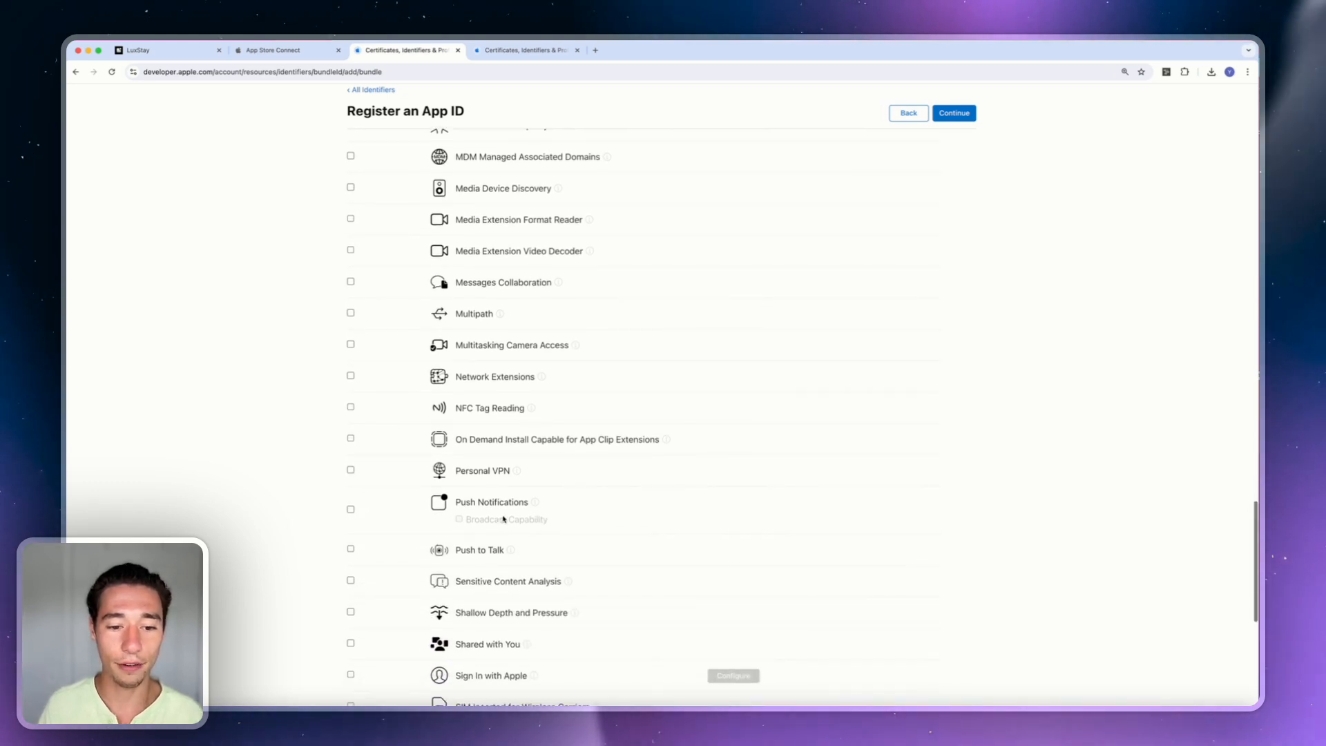
pyautogui.click(350, 510)
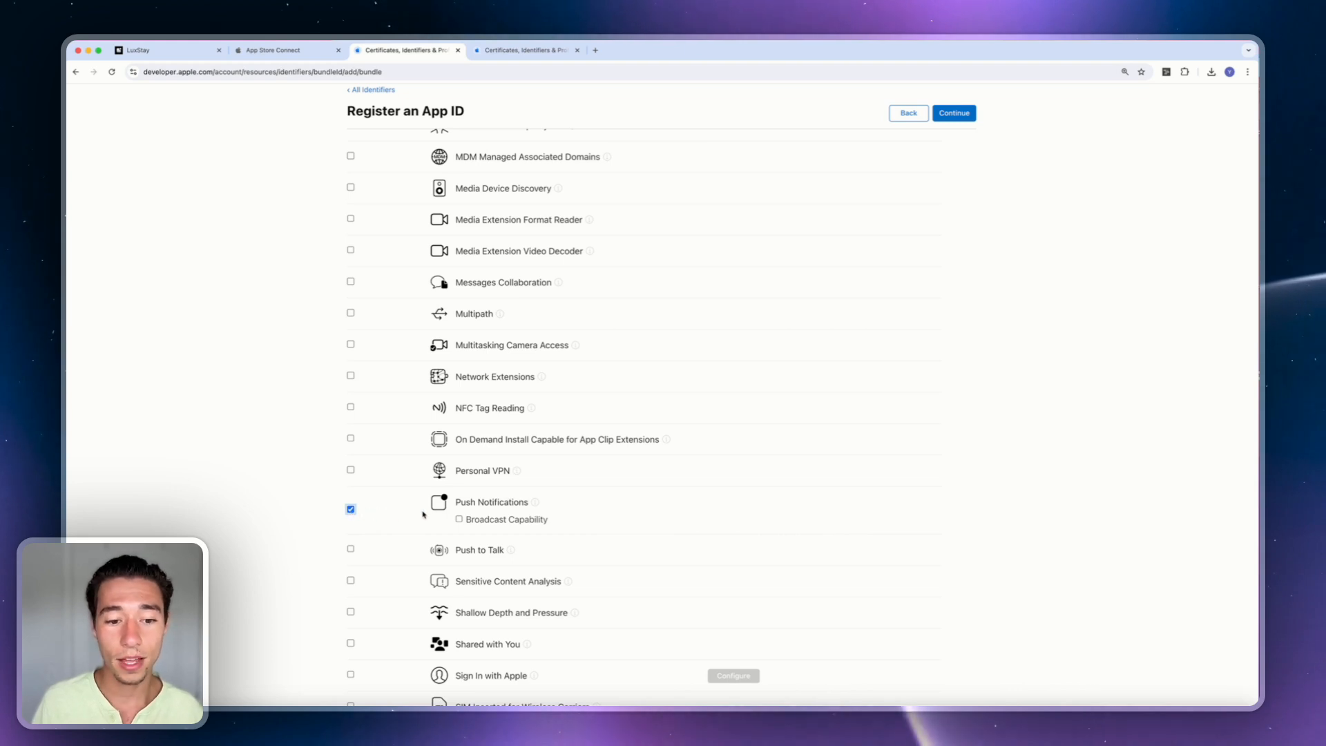
pyautogui.click(460, 519)
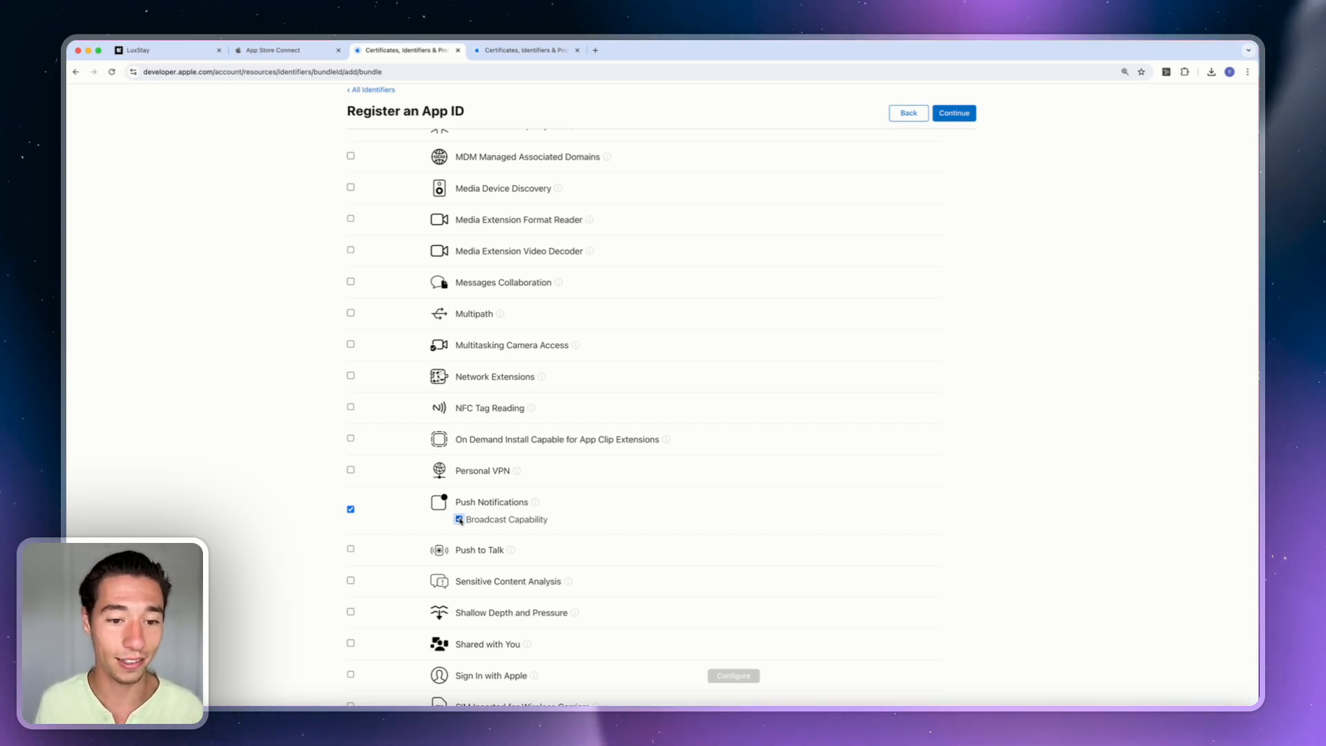
# Toggle HealthKit on and back off, leaving it disabled in the capabilities list.
pyautogui.scroll(-2, 461, 520)
pyautogui.scroll(-4, 460, 521)
pyautogui.scroll(-7, 461, 521)
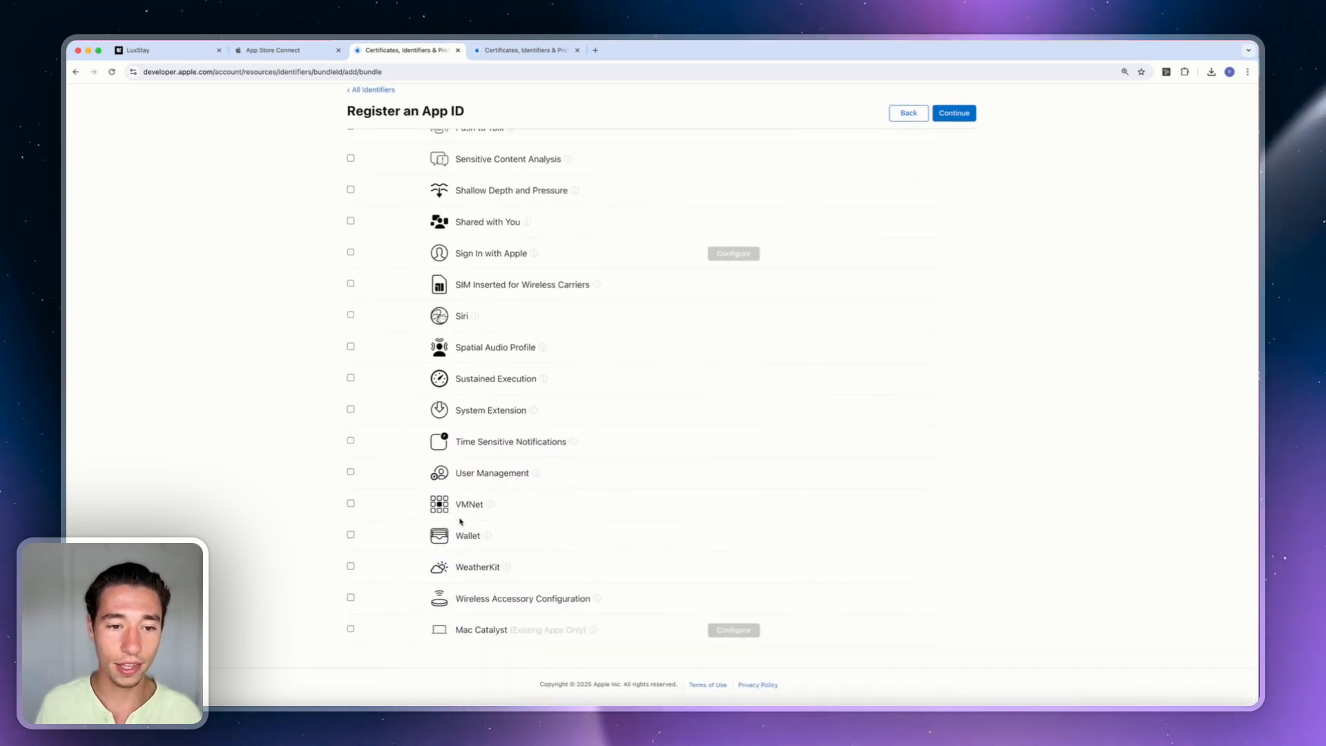
pyautogui.scroll(4, 375, 284)
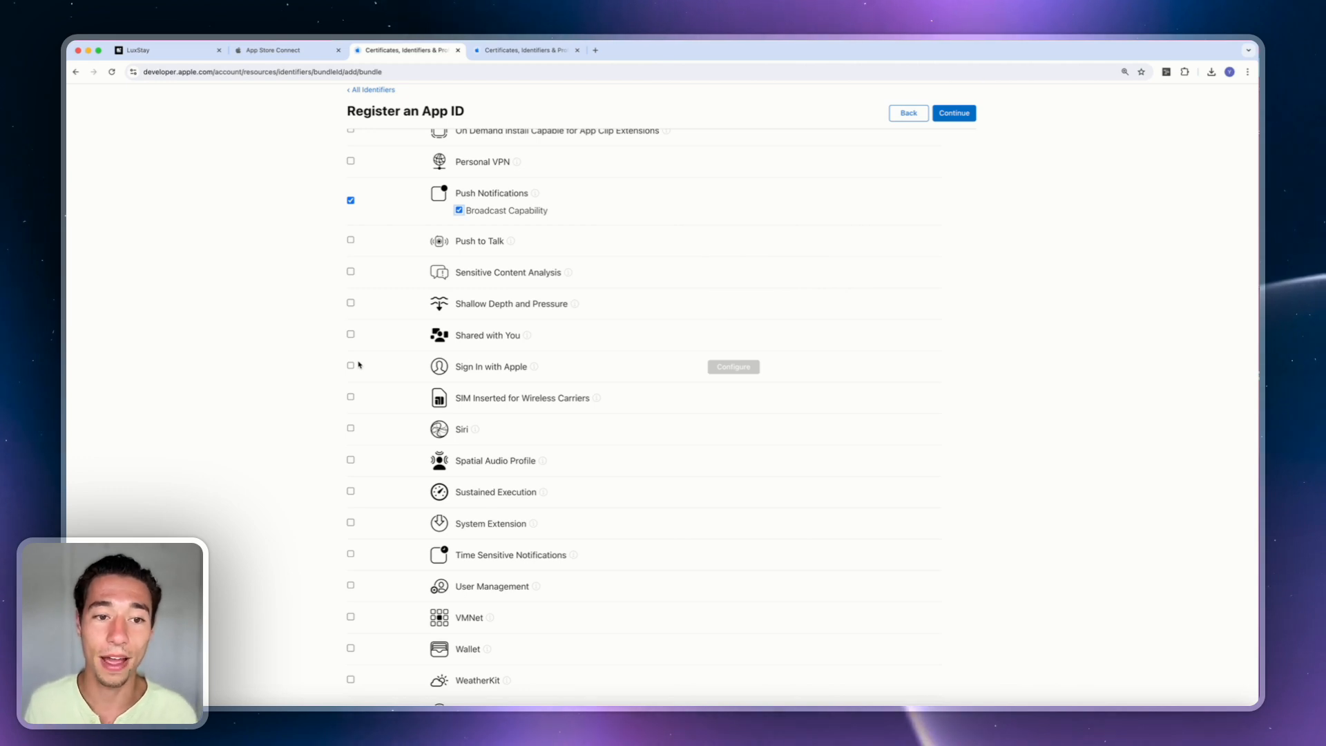
pyautogui.scroll(7, 358, 364)
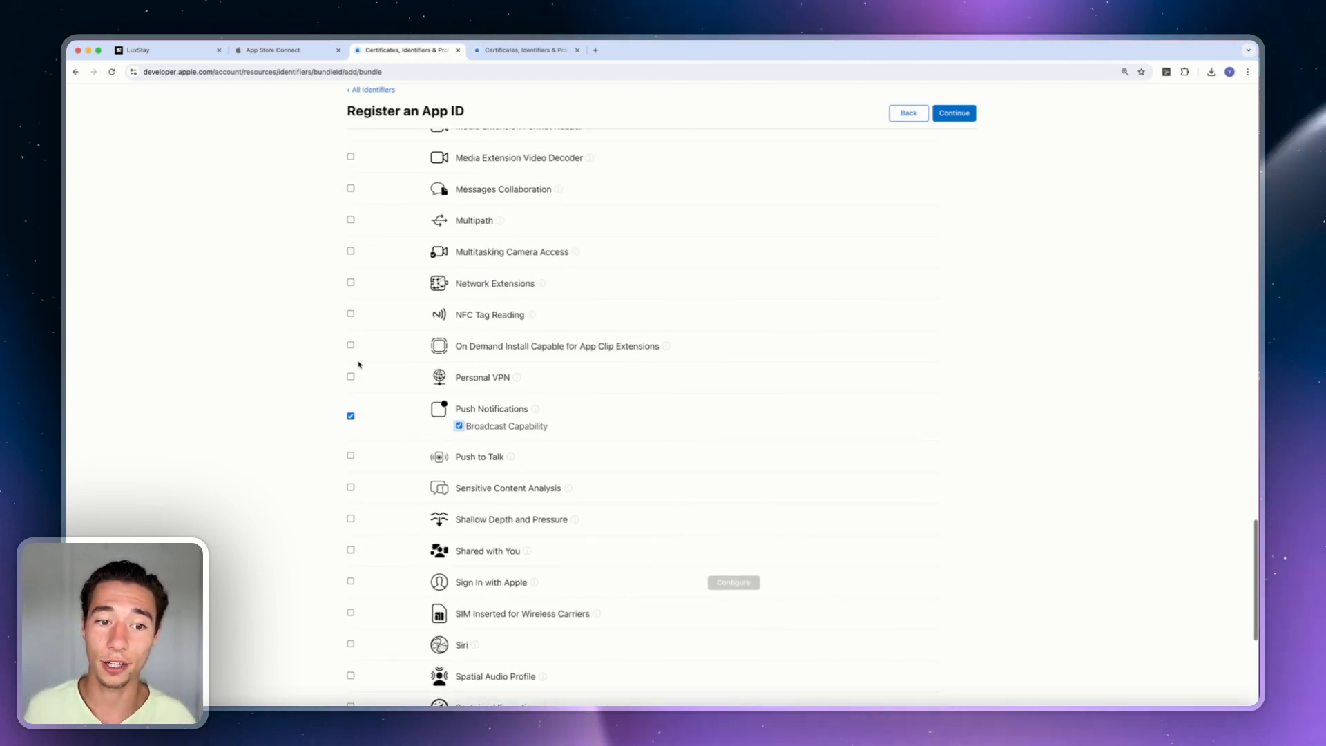
pyautogui.scroll(4, 359, 364)
pyautogui.scroll(6, 359, 365)
pyautogui.scroll(8, 359, 364)
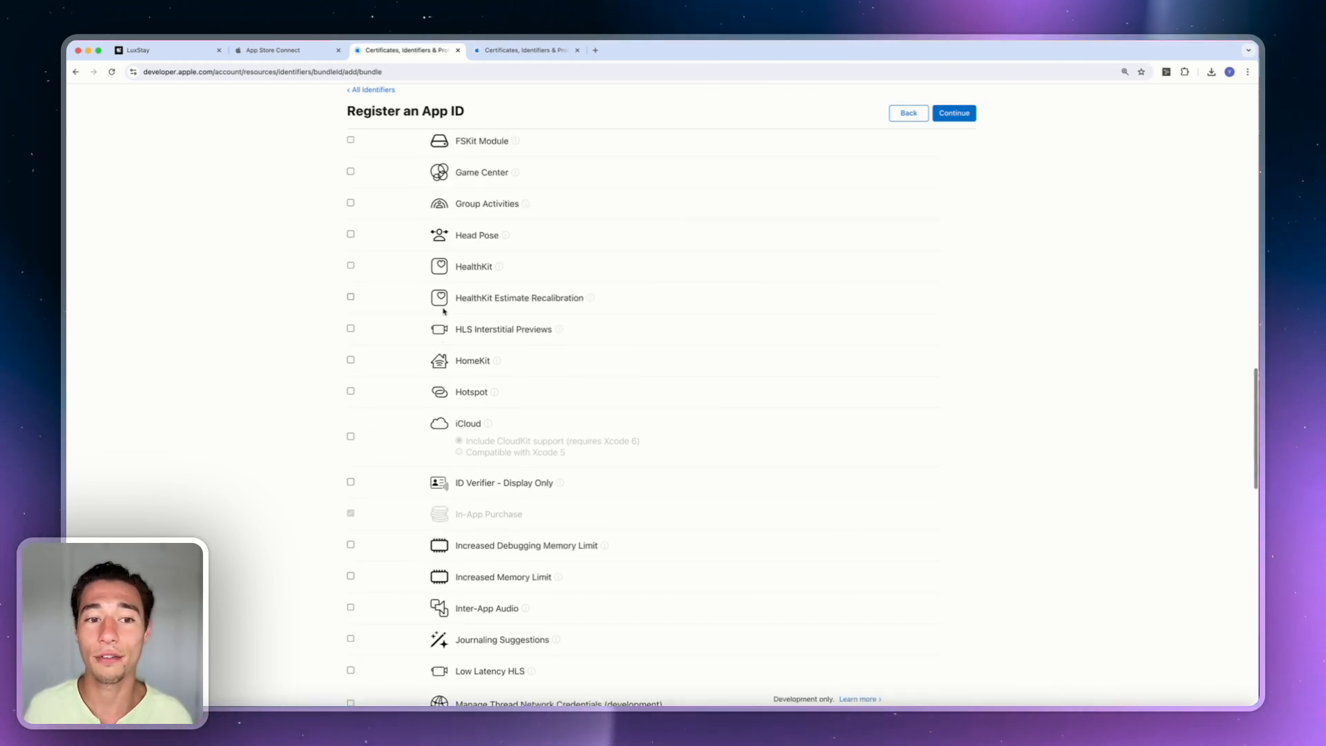
pyautogui.click(350, 266)
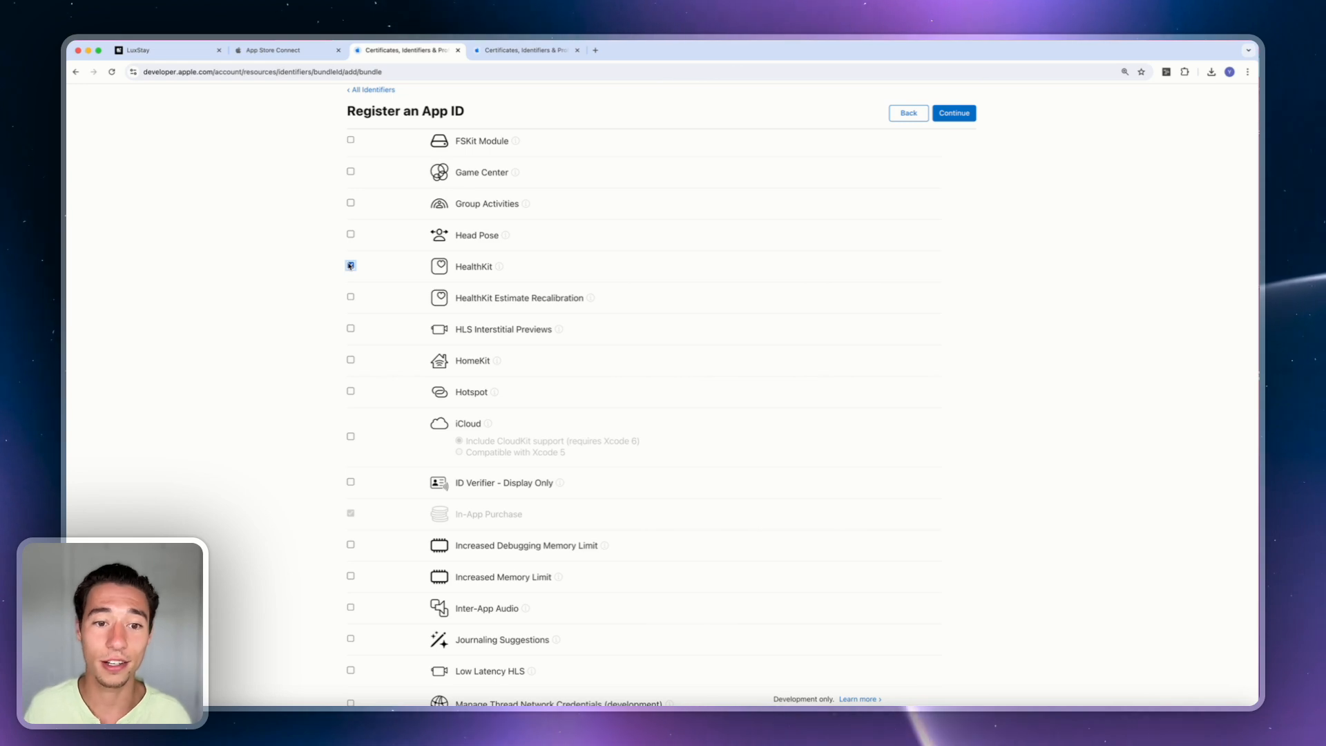
pyautogui.click(350, 266)
pyautogui.scroll(5, 371, 259)
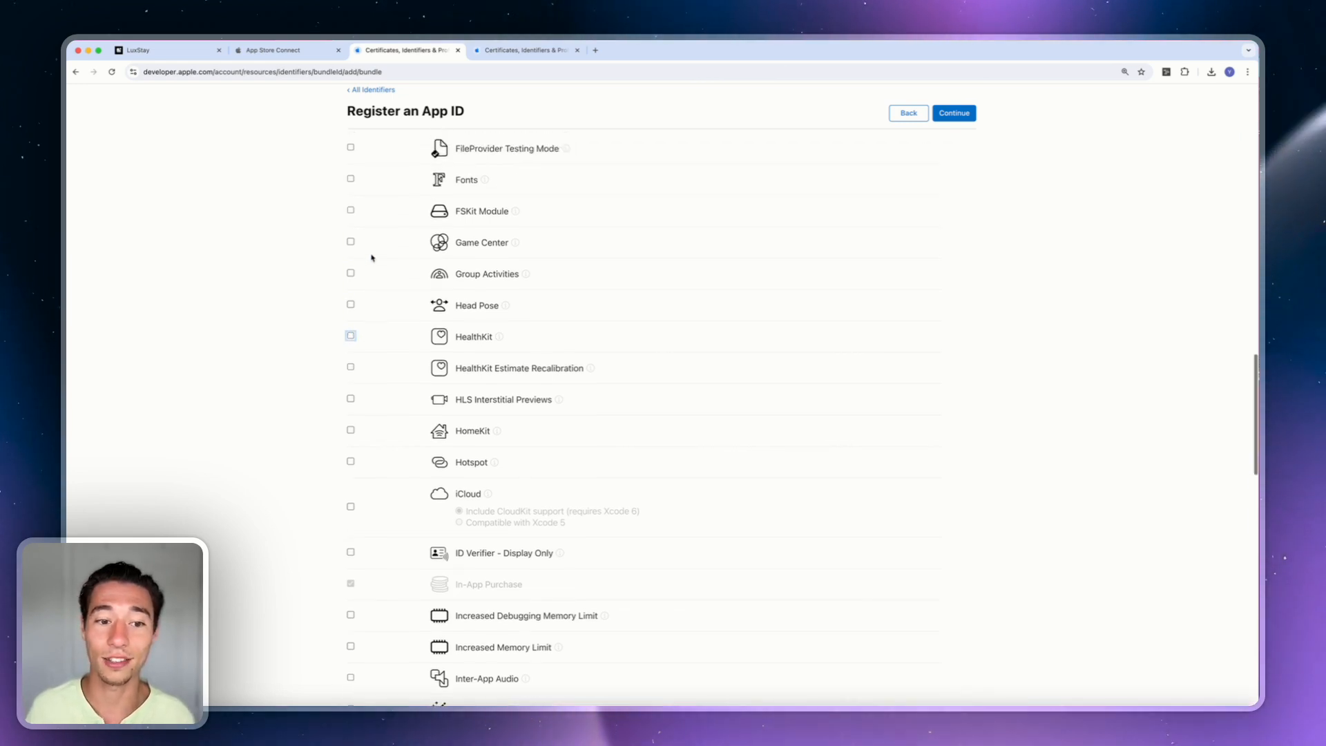
pyautogui.scroll(20, 372, 259)
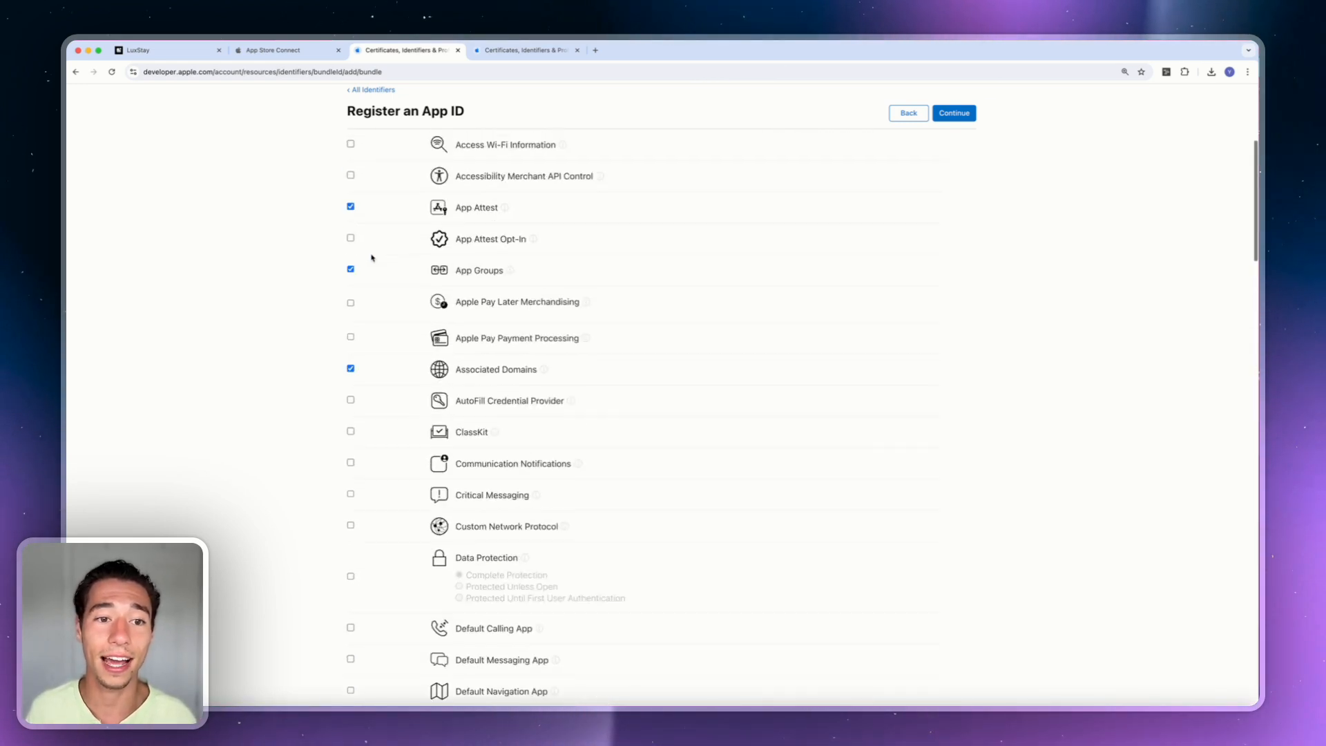
pyautogui.scroll(2, 371, 257)
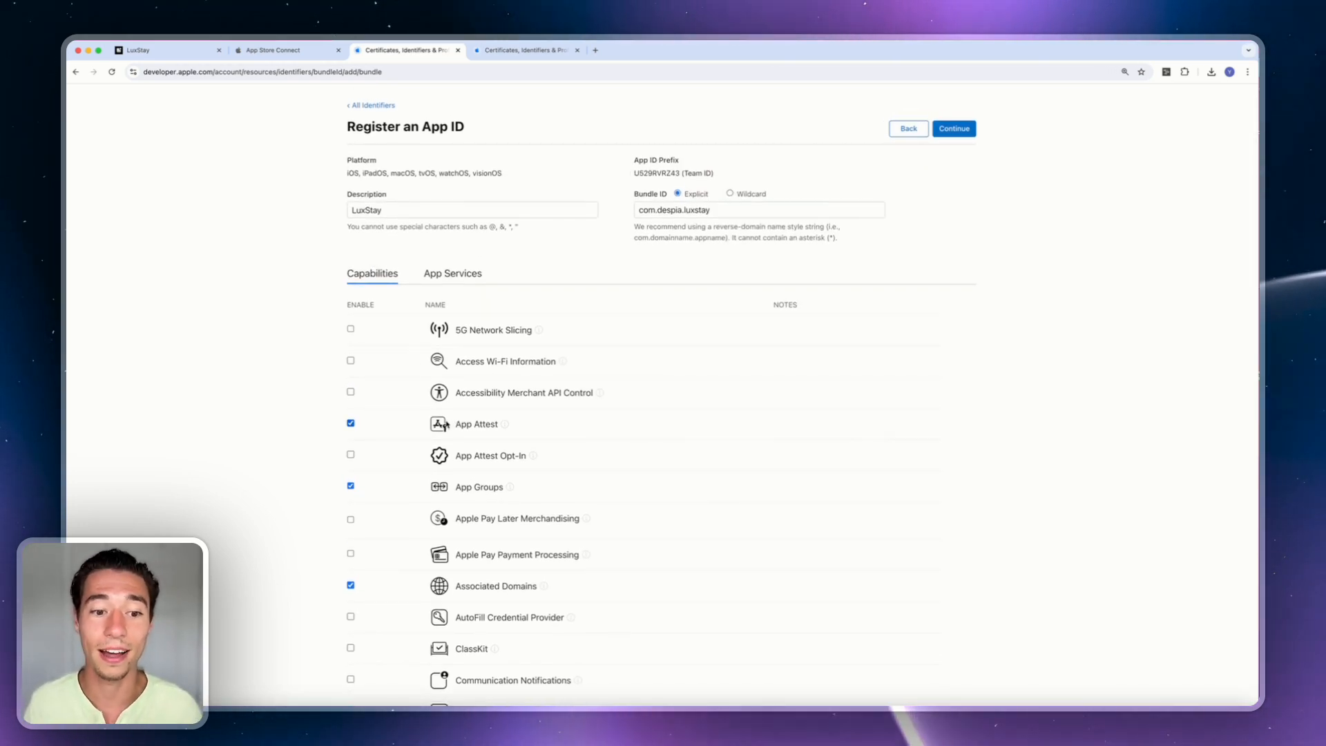
pyautogui.scroll(-2, 528, 433)
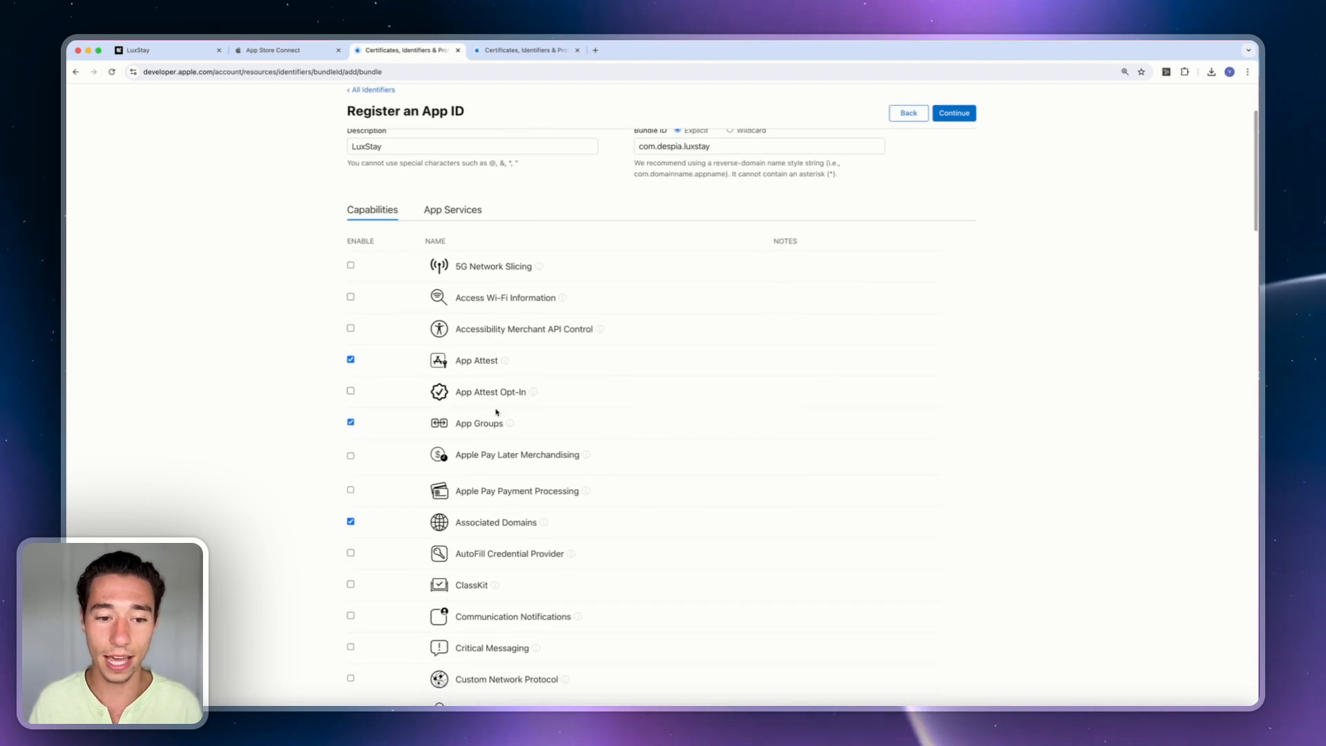
pyautogui.scroll(-12, 524, 452)
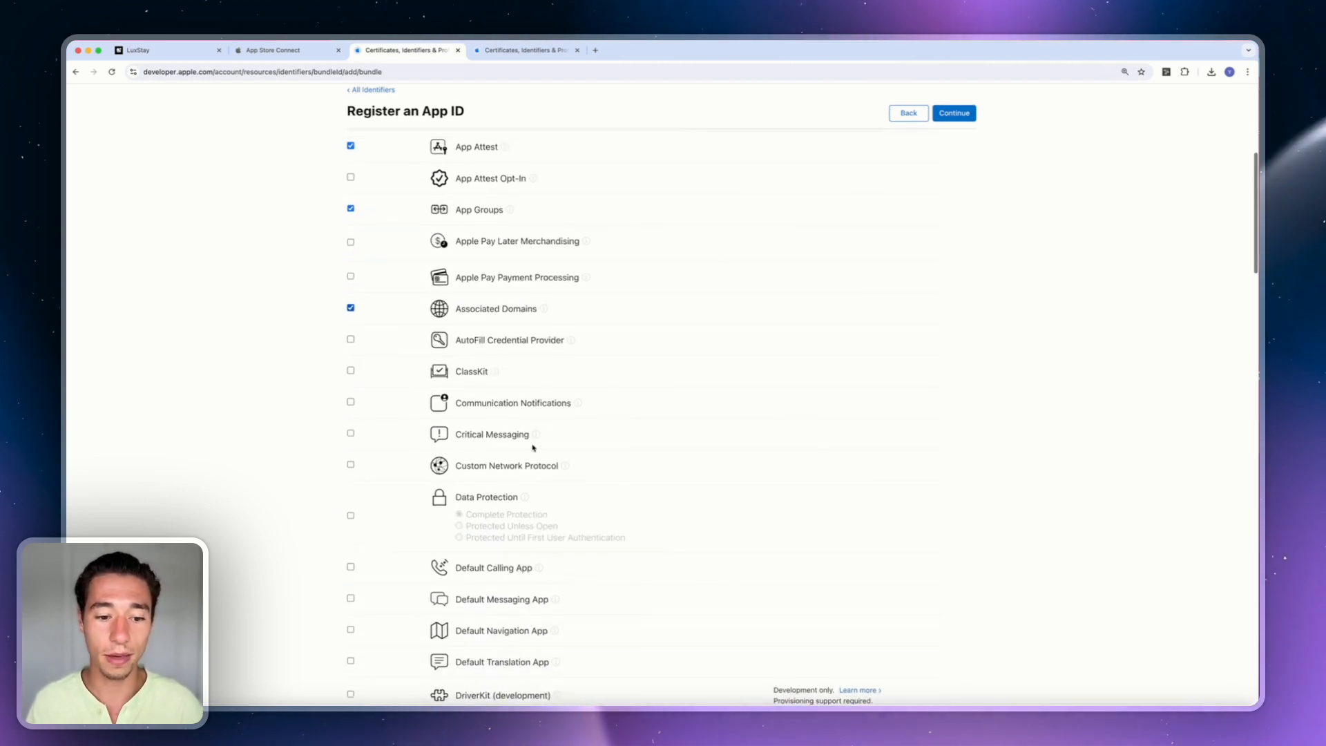
pyautogui.scroll(-20, 533, 447)
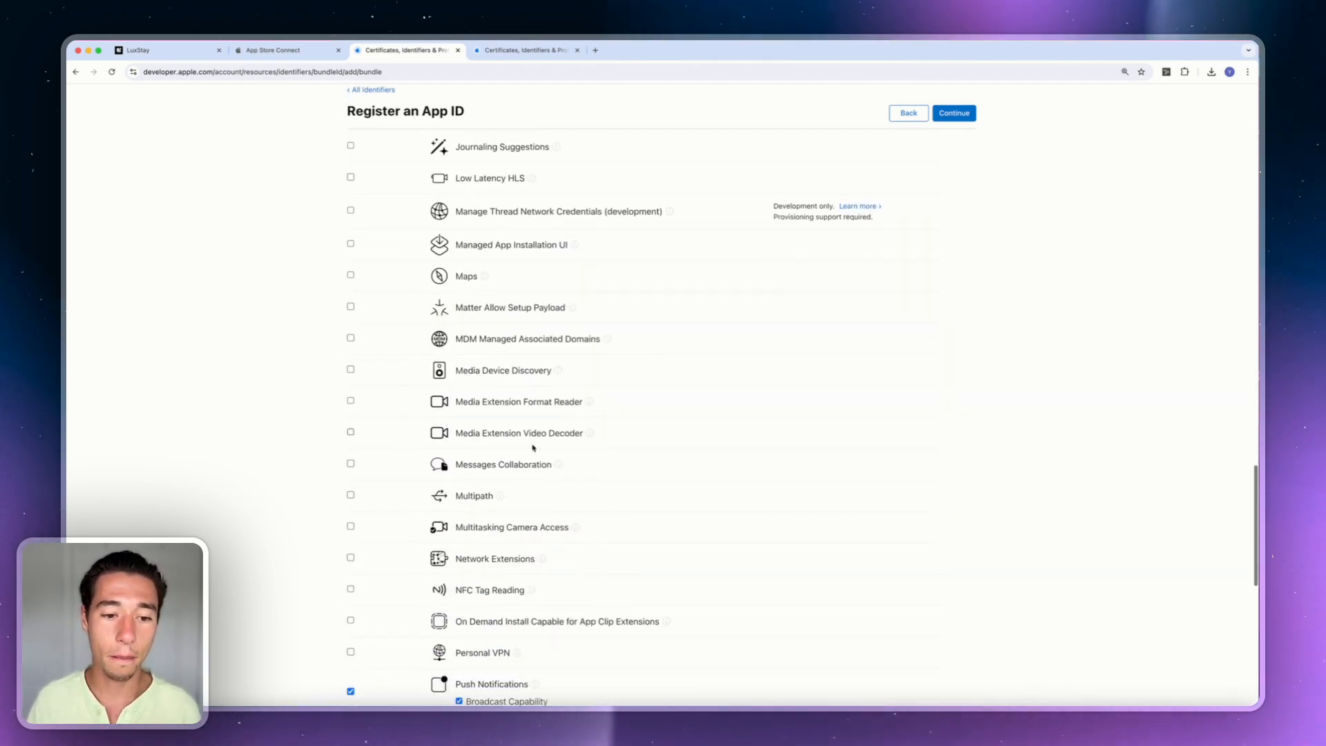
pyautogui.scroll(-17, 533, 447)
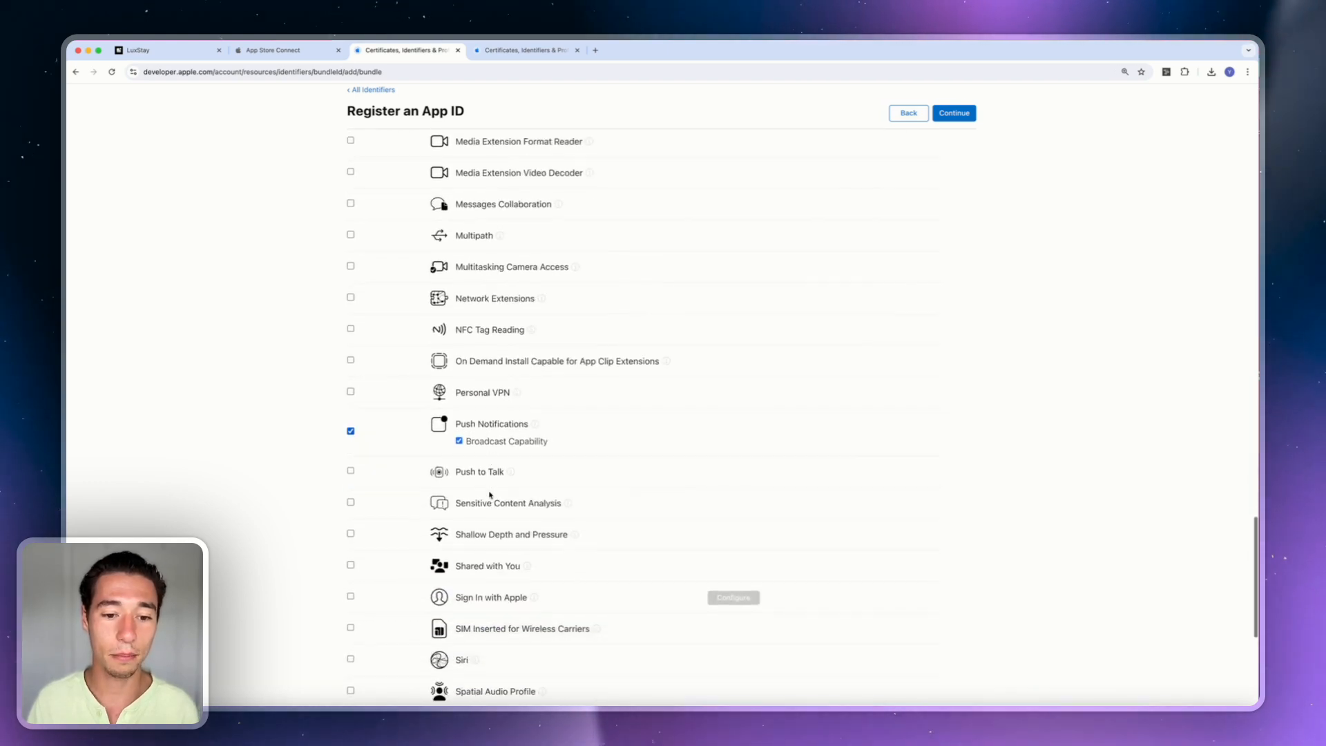
pyautogui.scroll(-7, 489, 494)
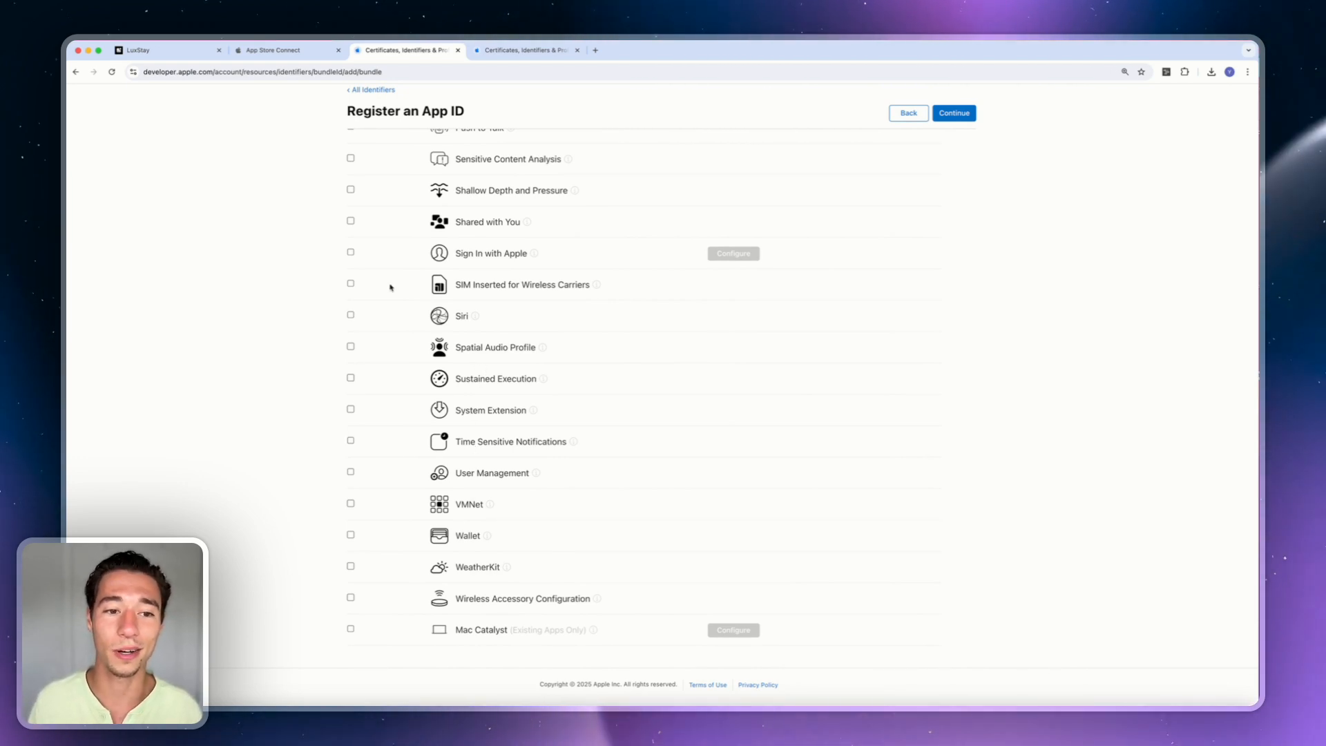
pyautogui.scroll(20, 349, 343)
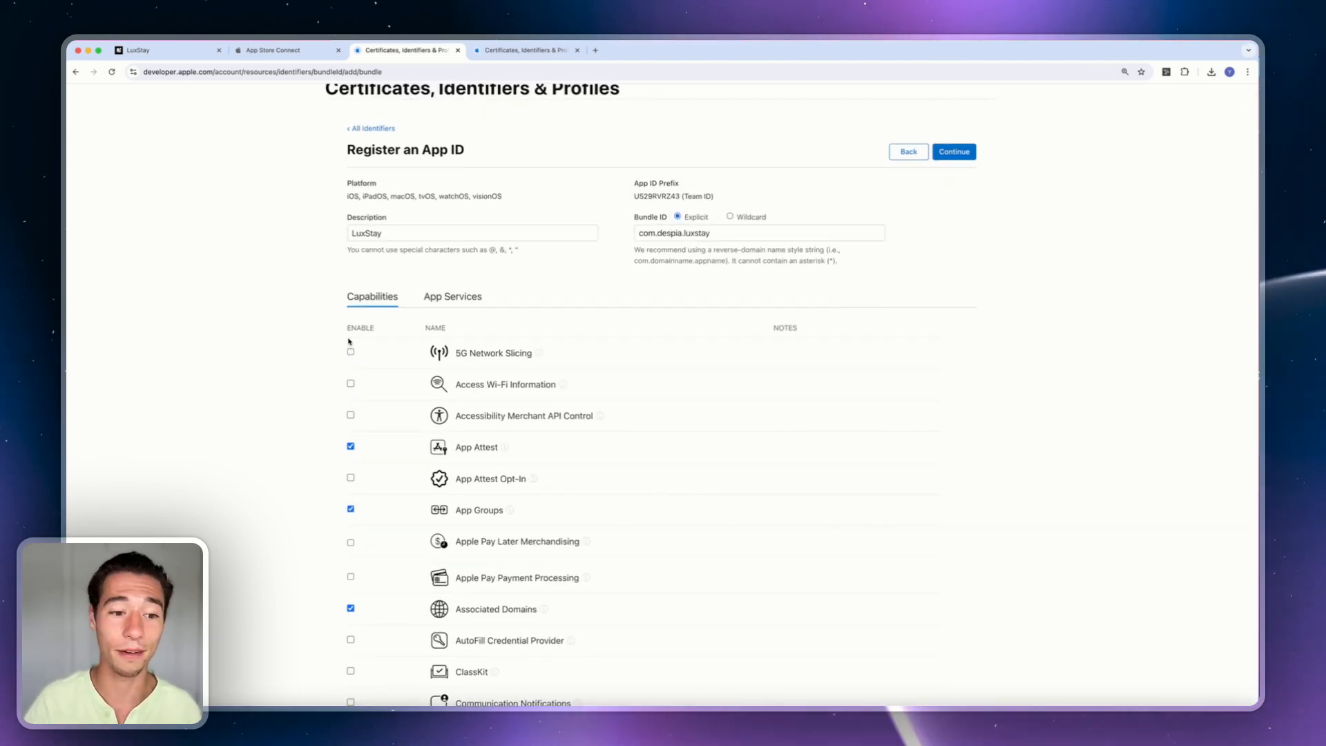
pyautogui.scroll(-8, 350, 341)
pyautogui.scroll(-20, 350, 341)
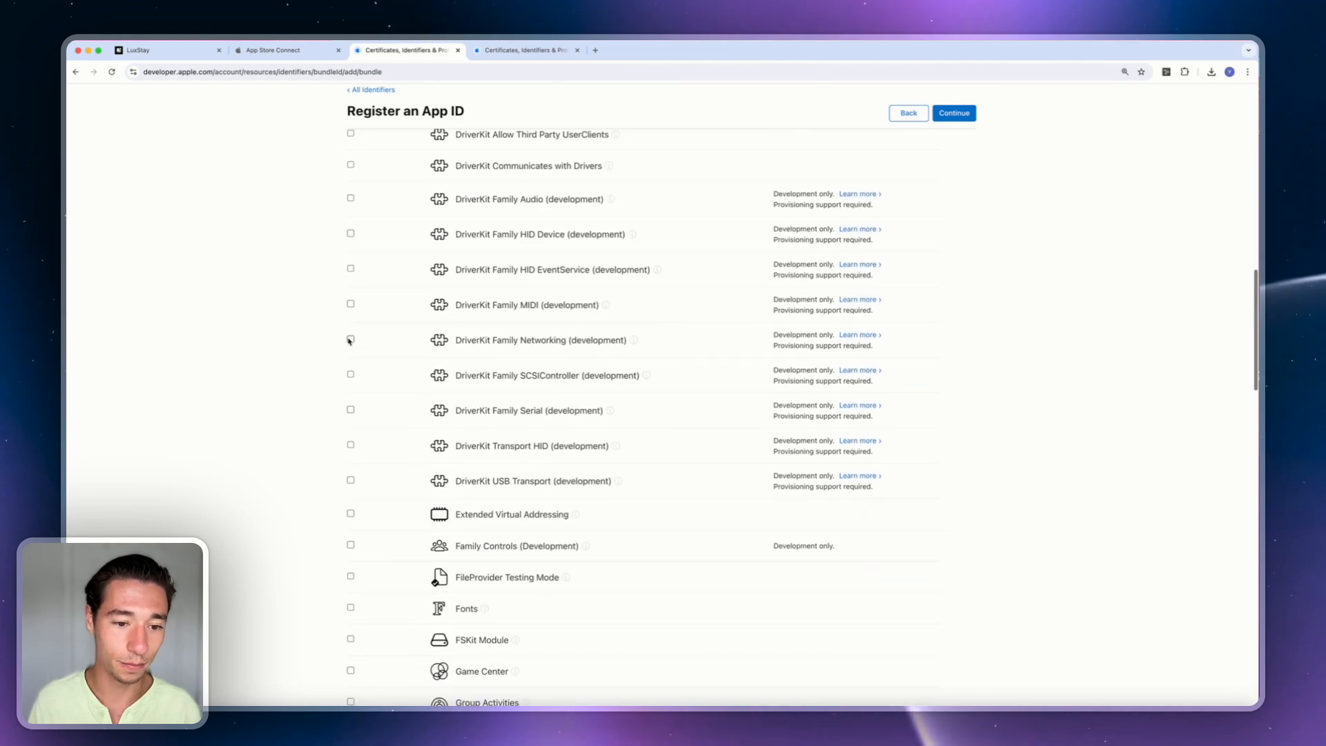
pyautogui.scroll(-14, 350, 341)
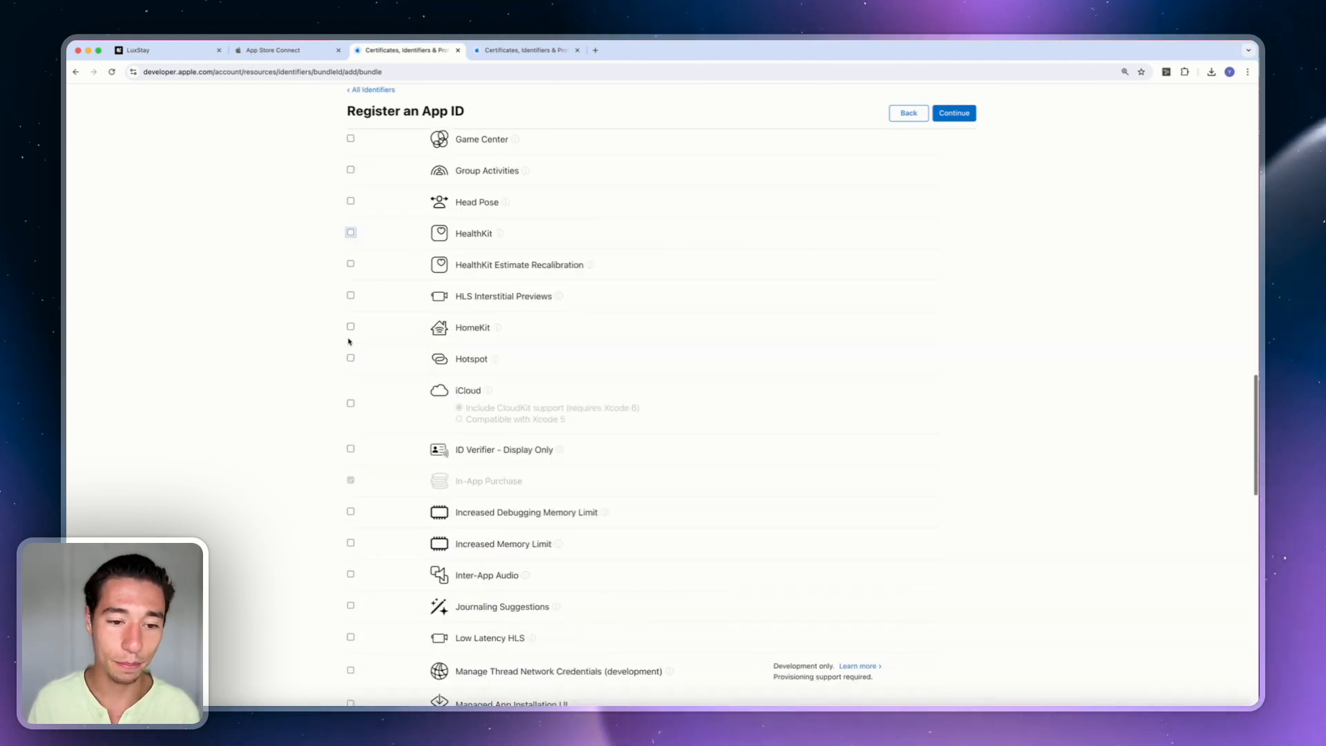
pyautogui.scroll(20, 350, 341)
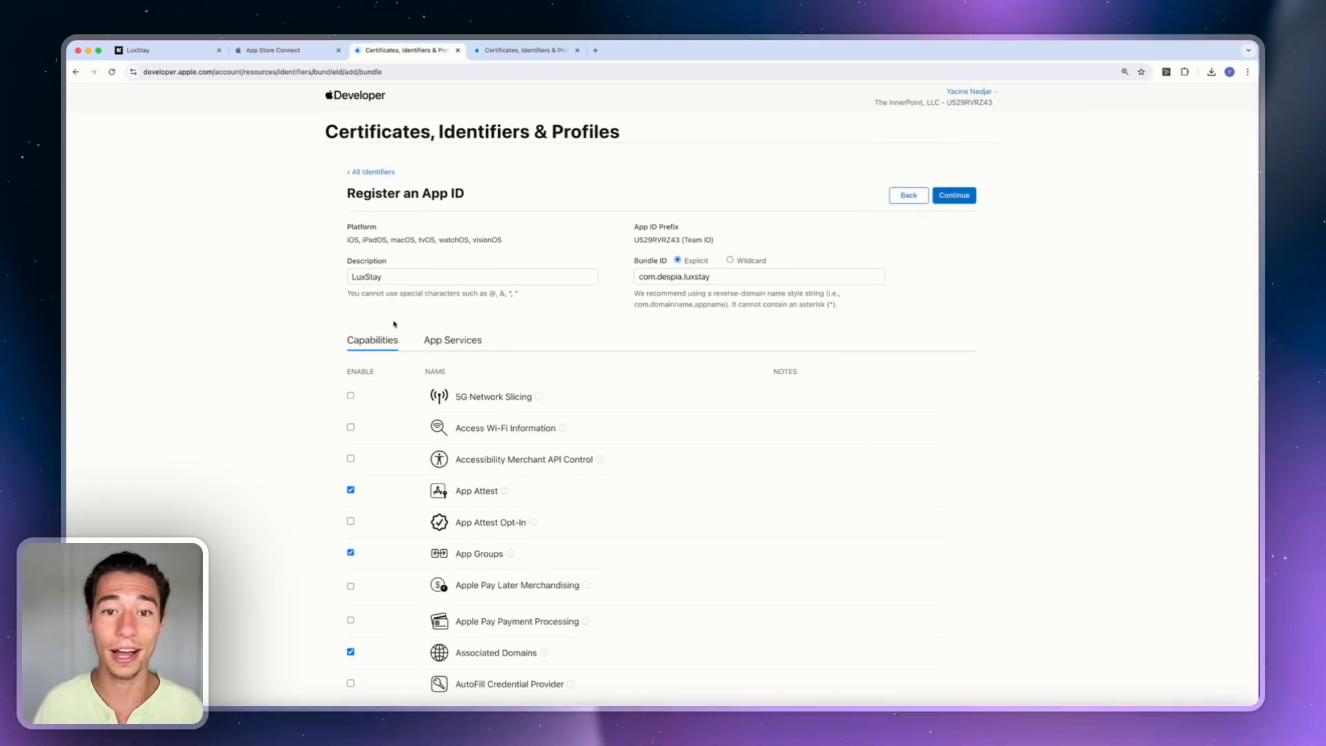
# Confirm the LuxStay App ID and begin registering a new App Groups identifier.
pyautogui.click(954, 196)
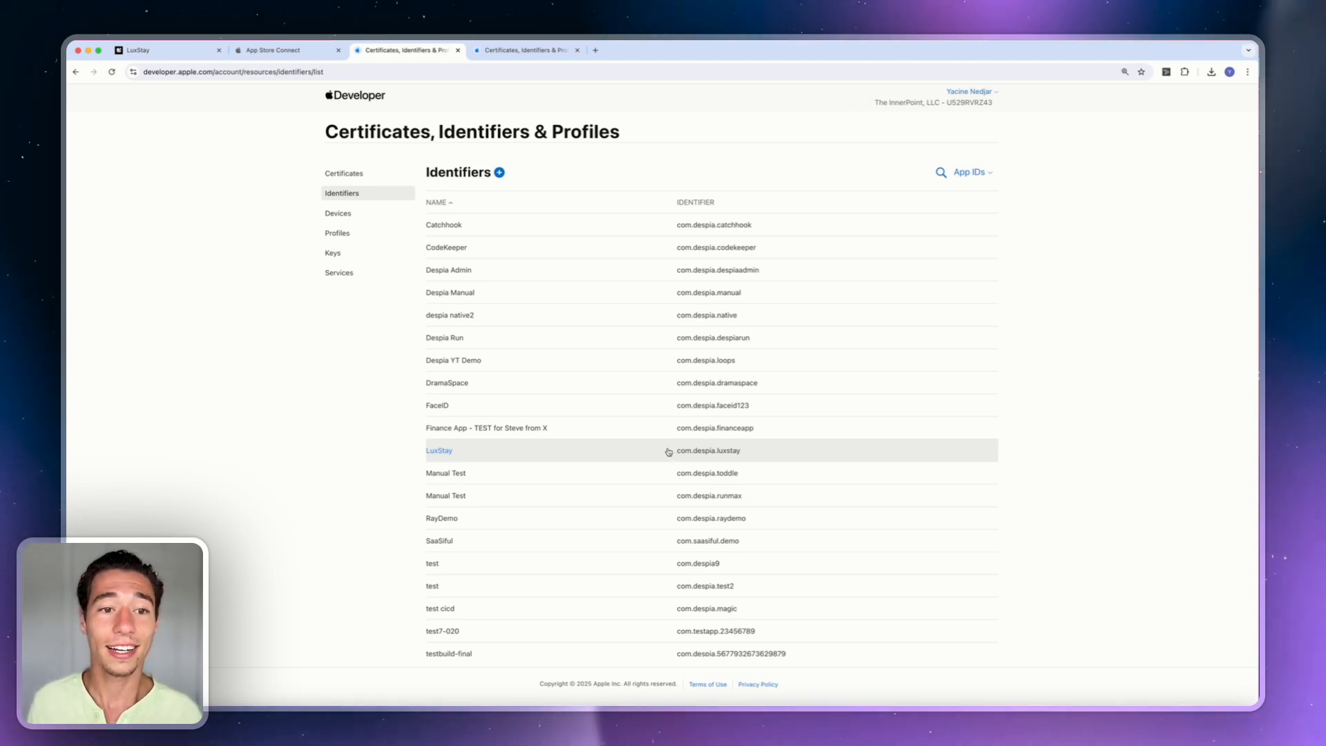
pyautogui.click(500, 172)
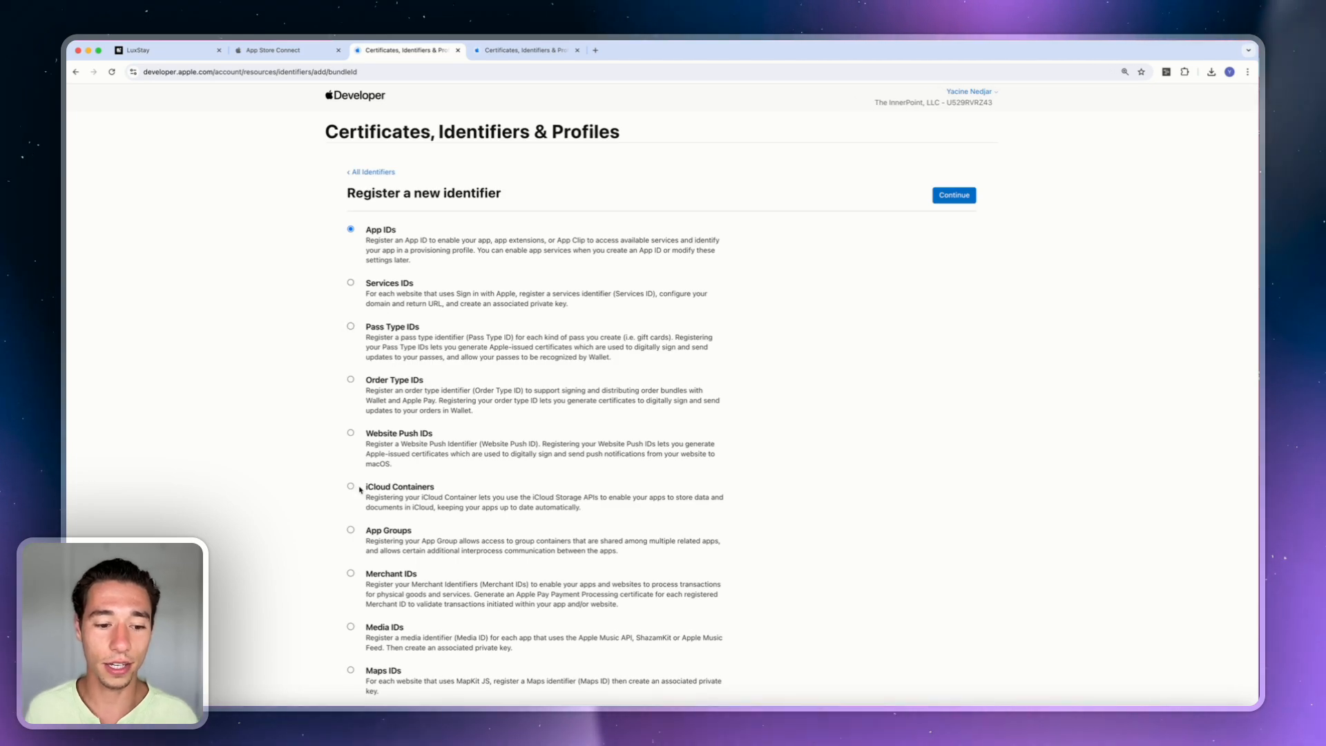
pyautogui.click(351, 530)
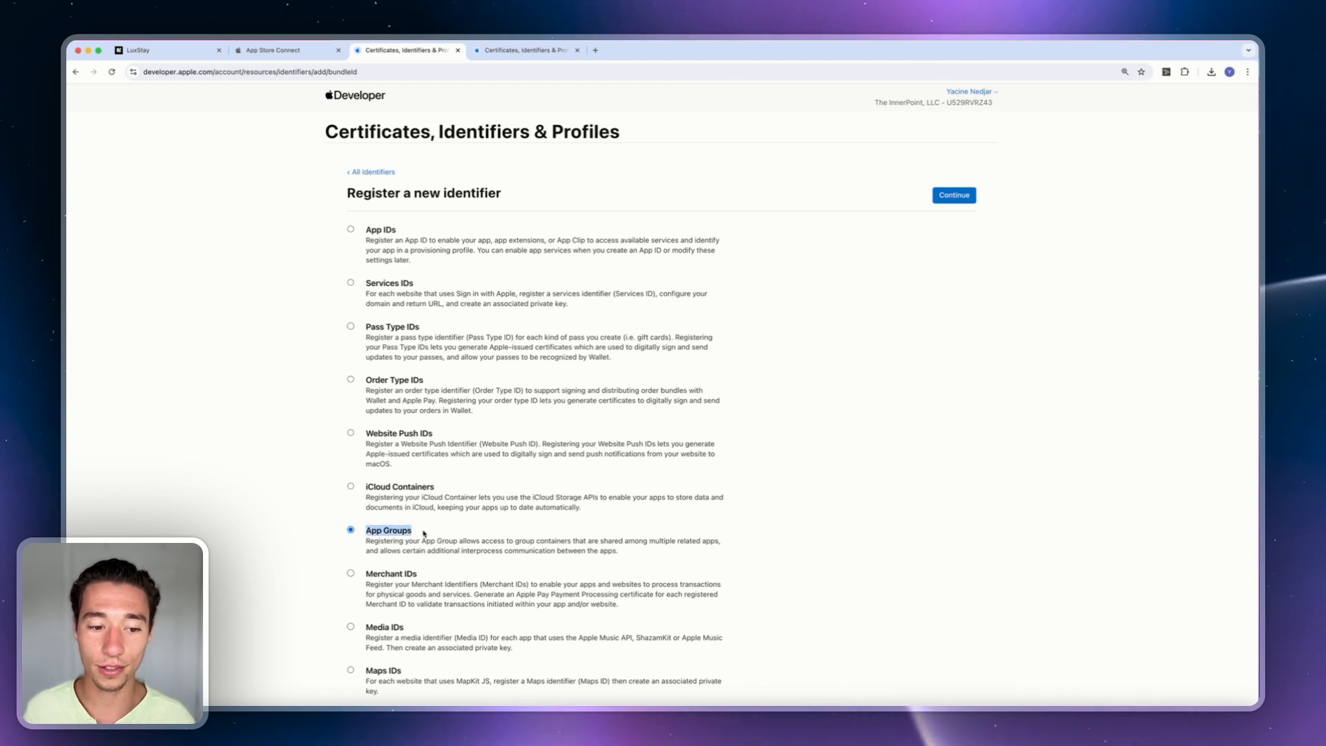
# Register 'AppGroup for LuxStay' with identifier group.com.despia.luxstay.onesignal, copied from Despia.
pyautogui.click(953, 197)
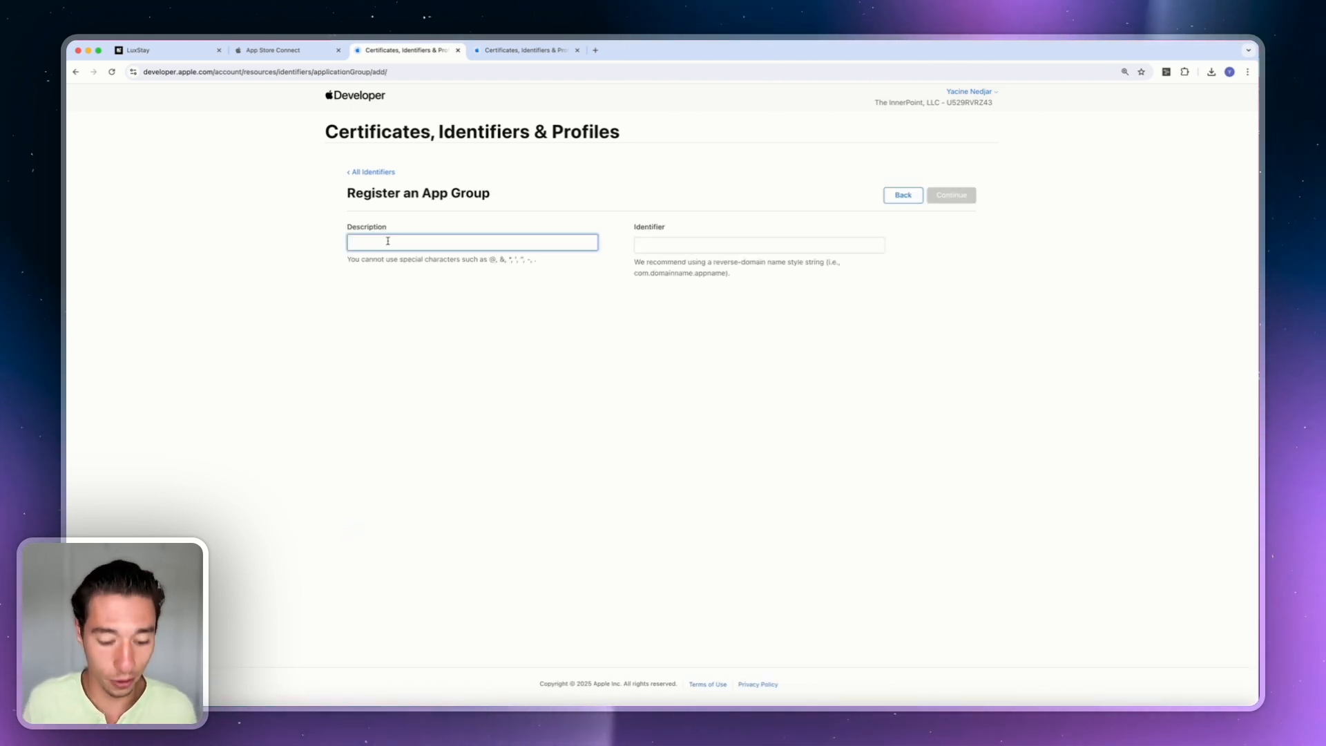
pyautogui.write('AppGrou')
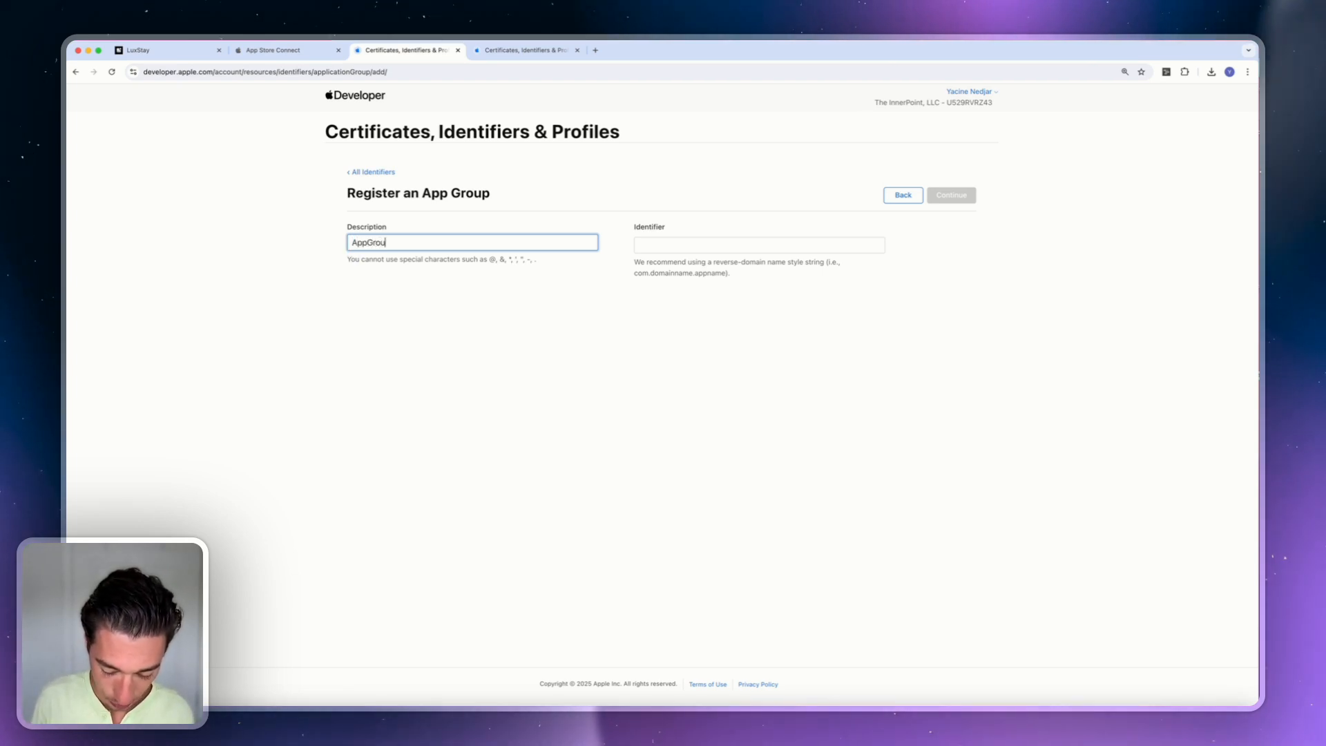
pyautogui.write('p for LuxStay')
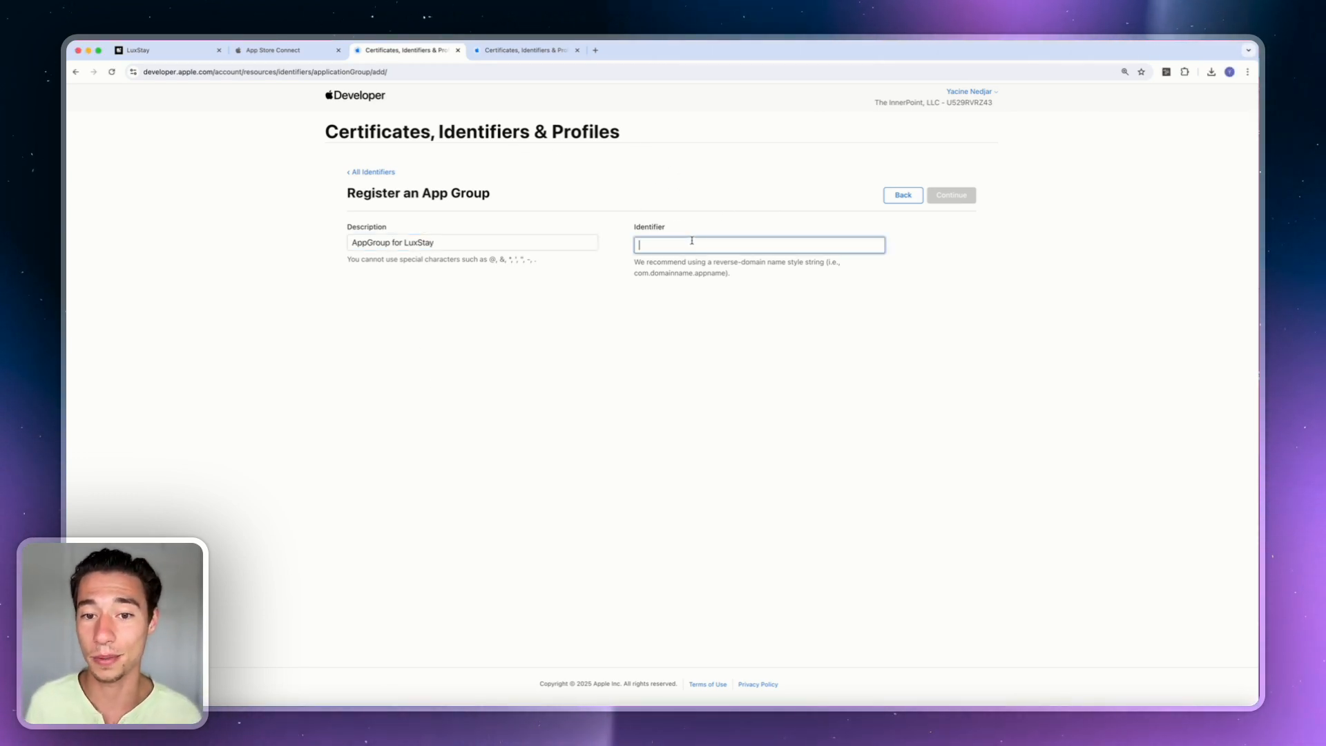
pyautogui.click(179, 53)
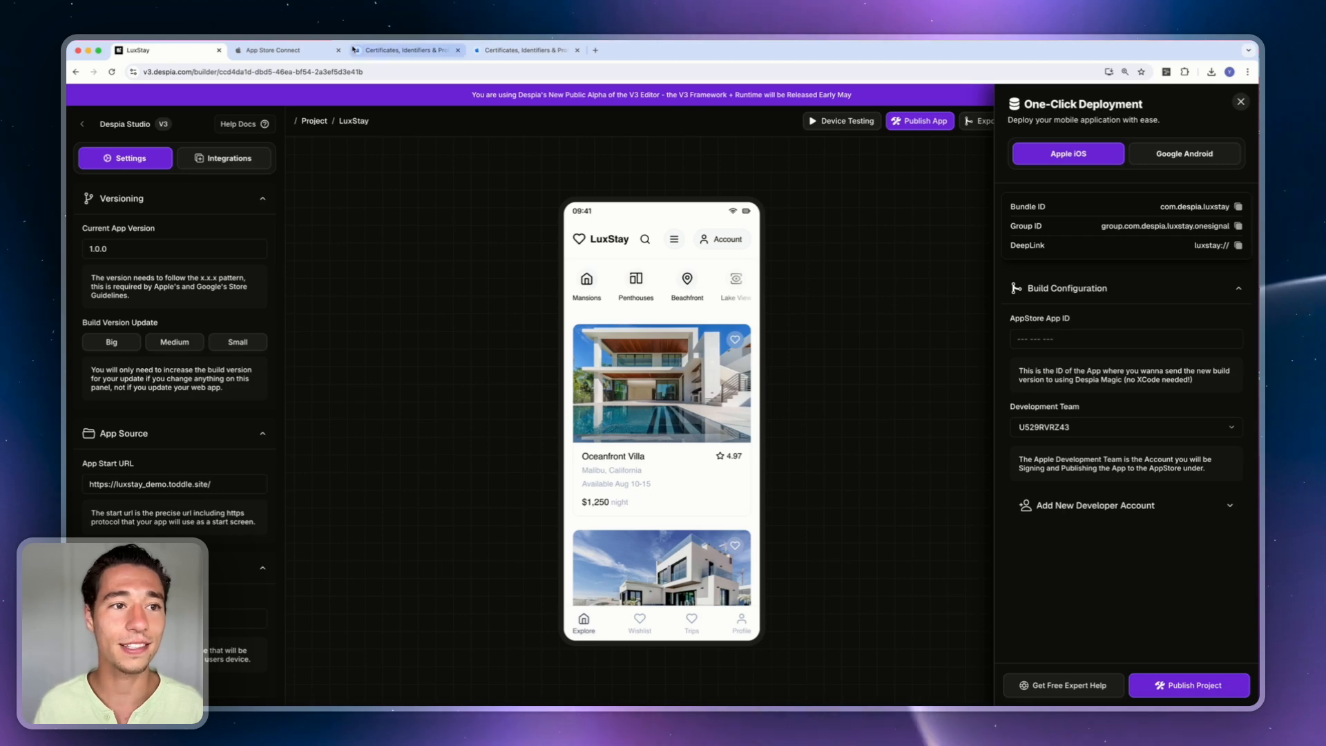
pyautogui.click(300, 50)
pyautogui.click(388, 51)
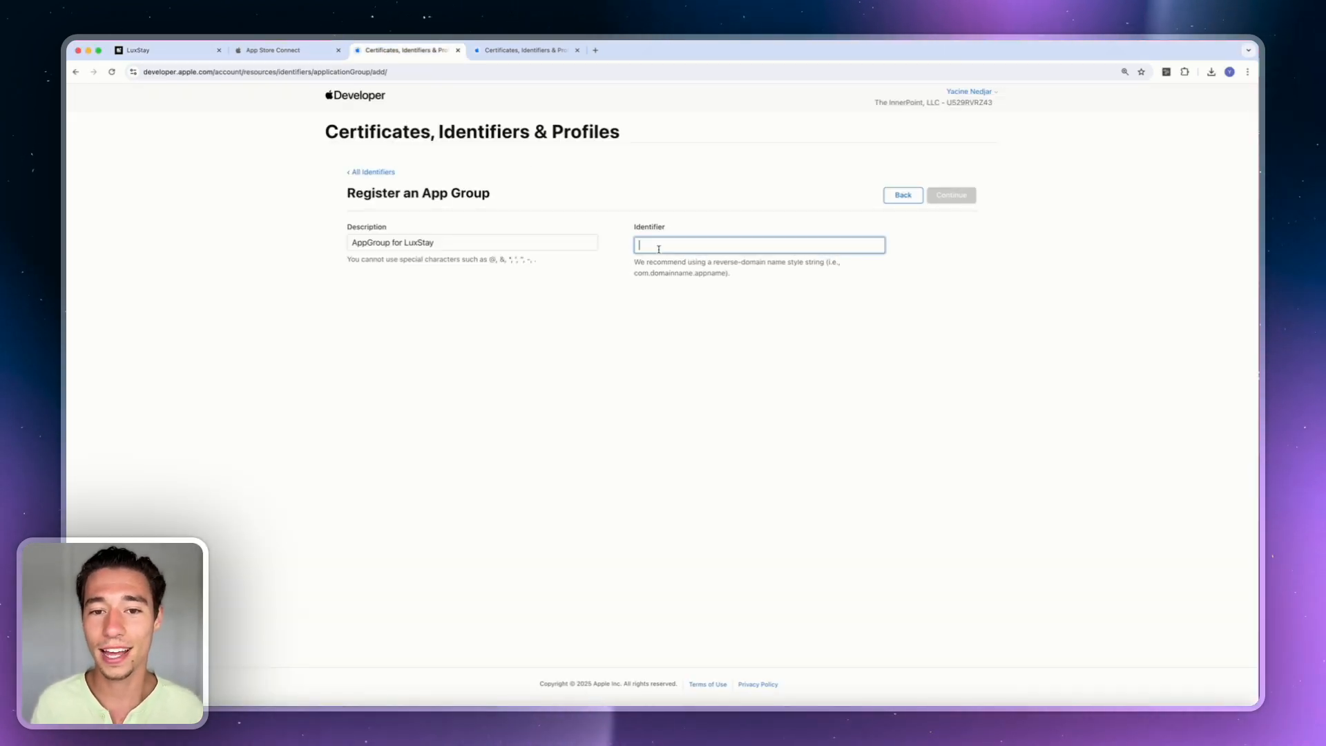
pyautogui.click(763, 210)
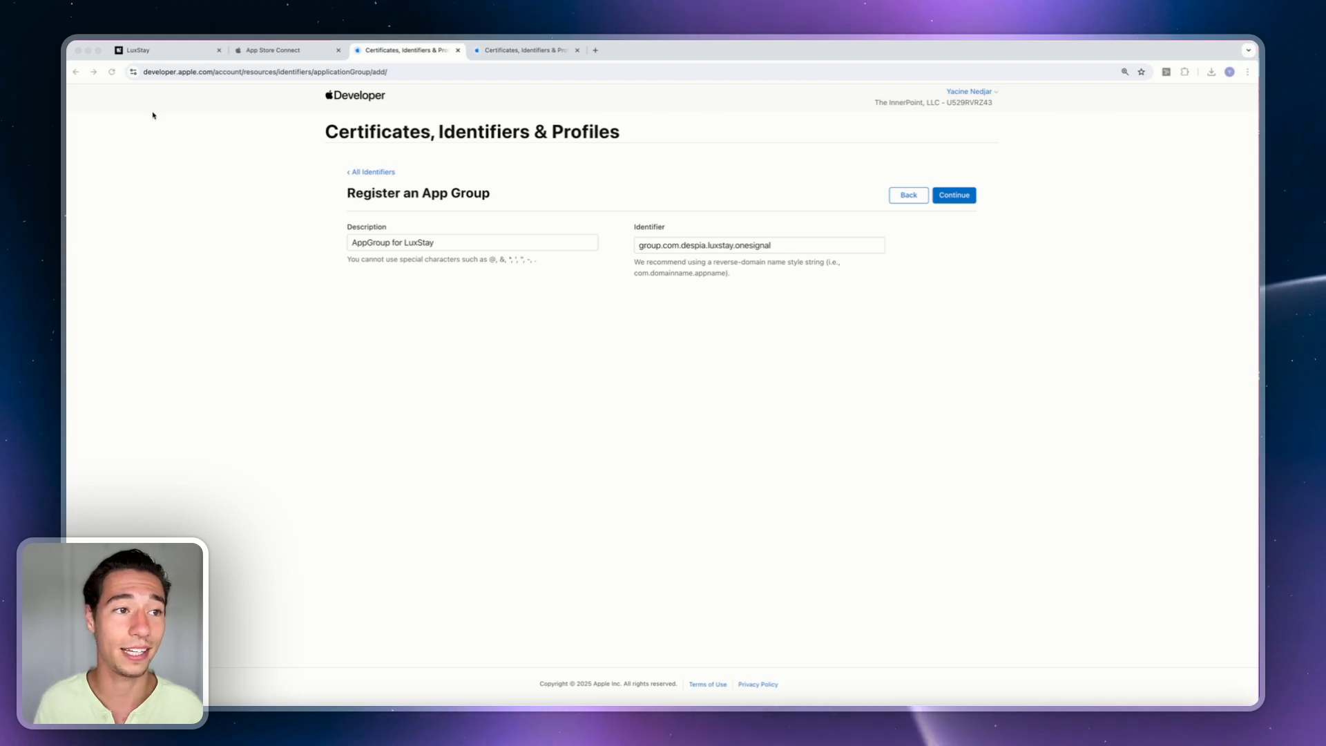
pyautogui.click(141, 51)
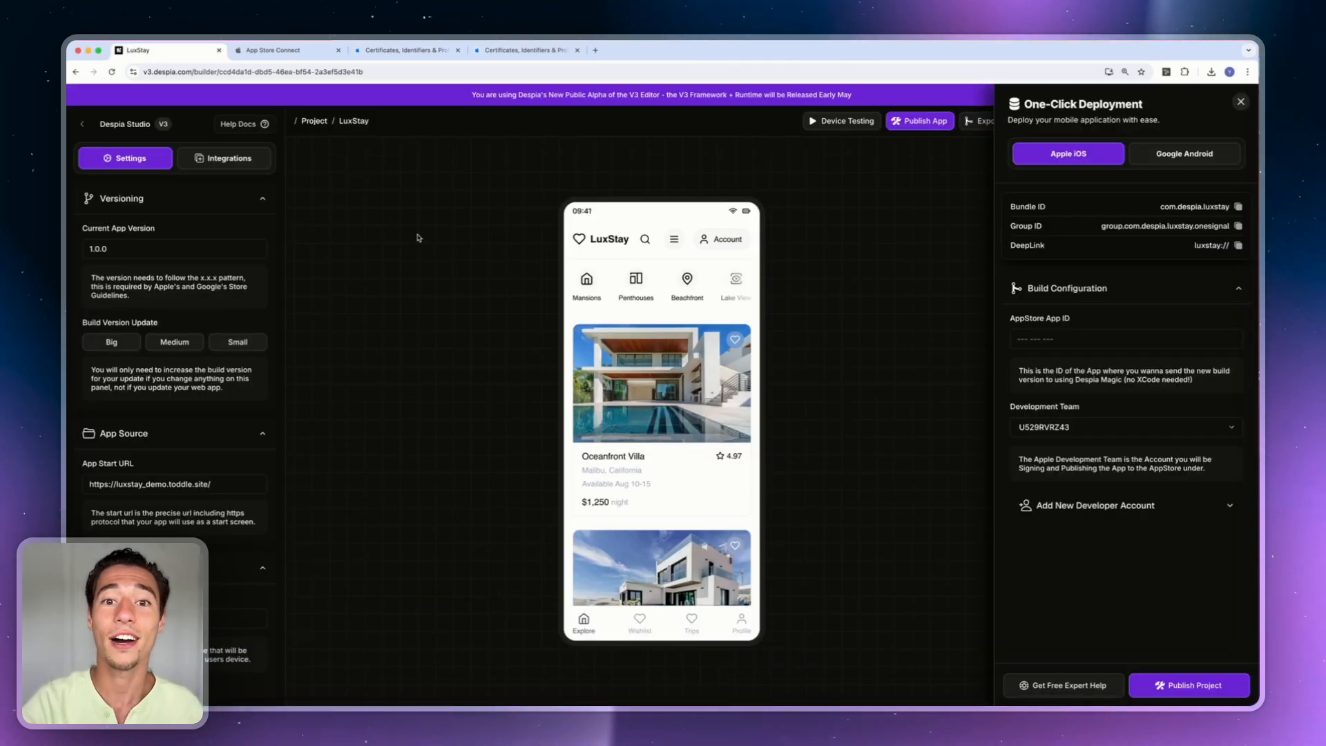
pyautogui.click(387, 50)
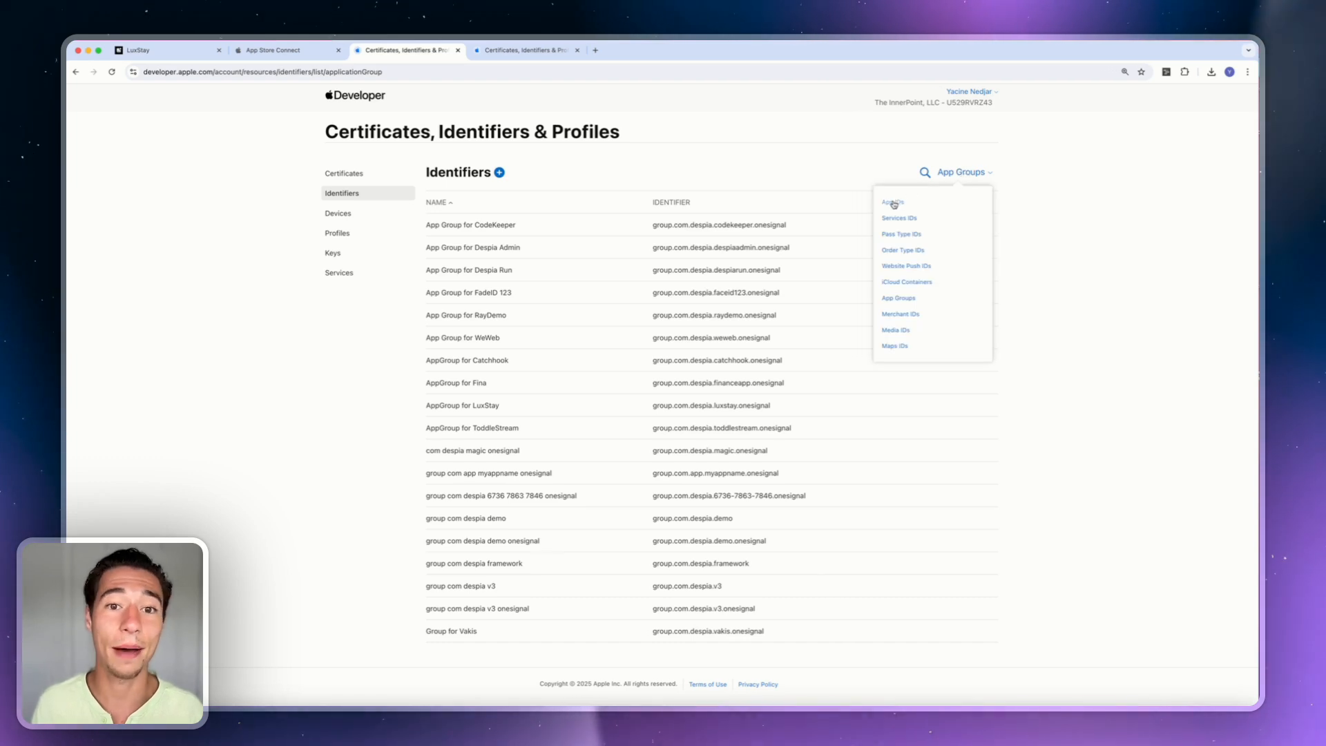
# Filter identifiers to App IDs, find 'luxstay' with Cmd+F, and open the LuxStay App ID.
pyautogui.click(893, 202)
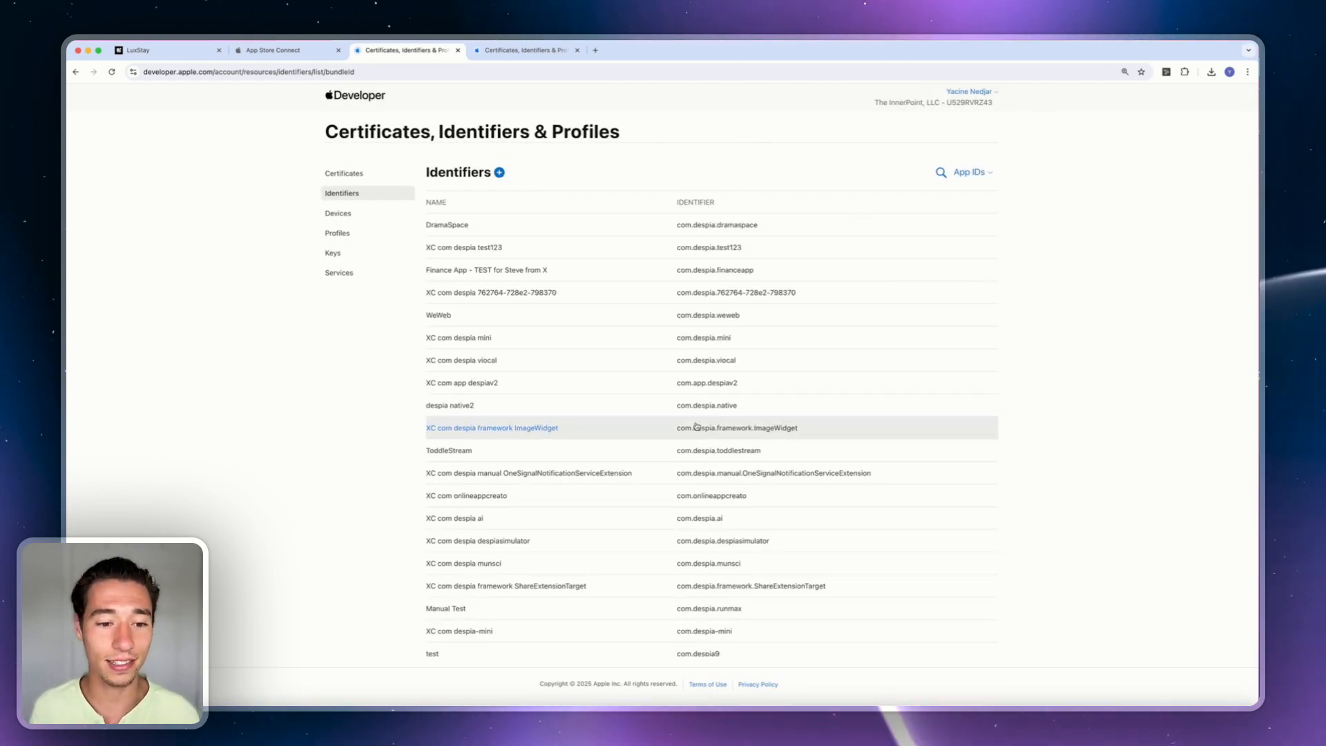
pyautogui.scroll(-1, 536, 556)
pyautogui.scroll(1, 536, 556)
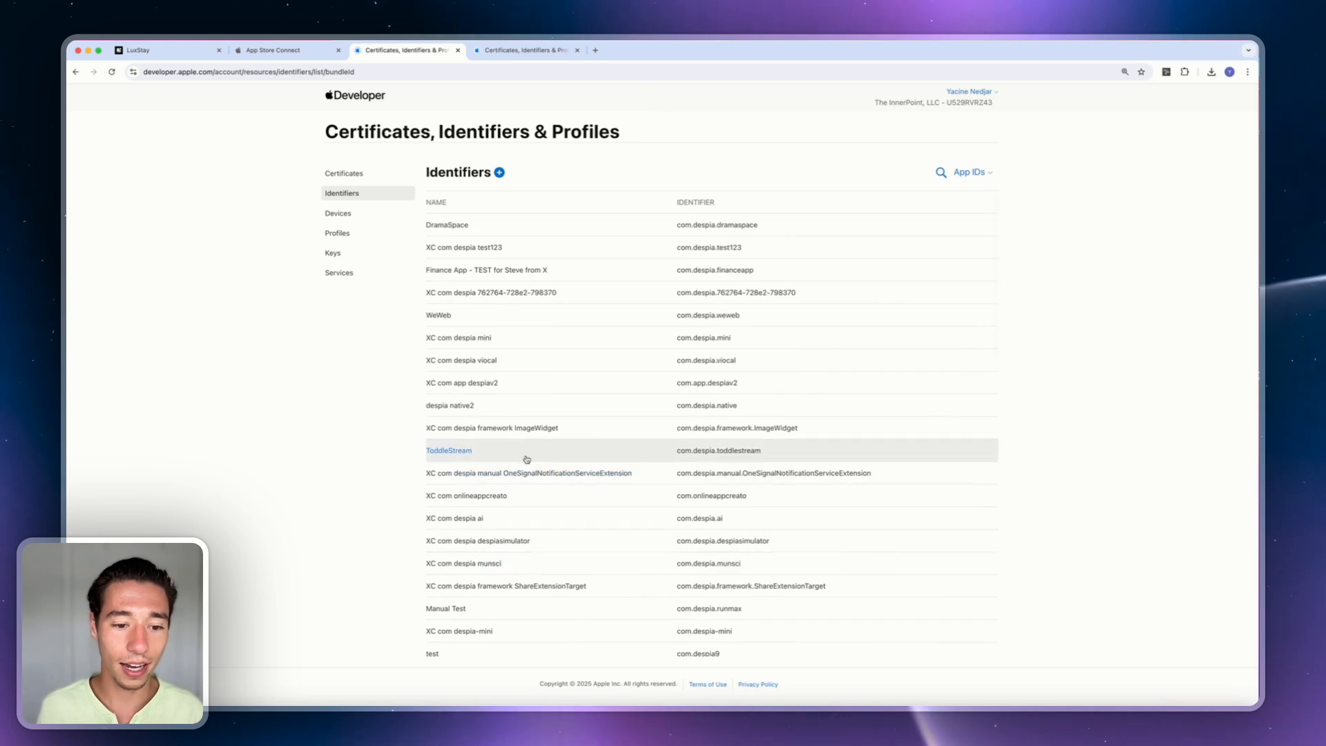
pyautogui.scroll(-15, 526, 459)
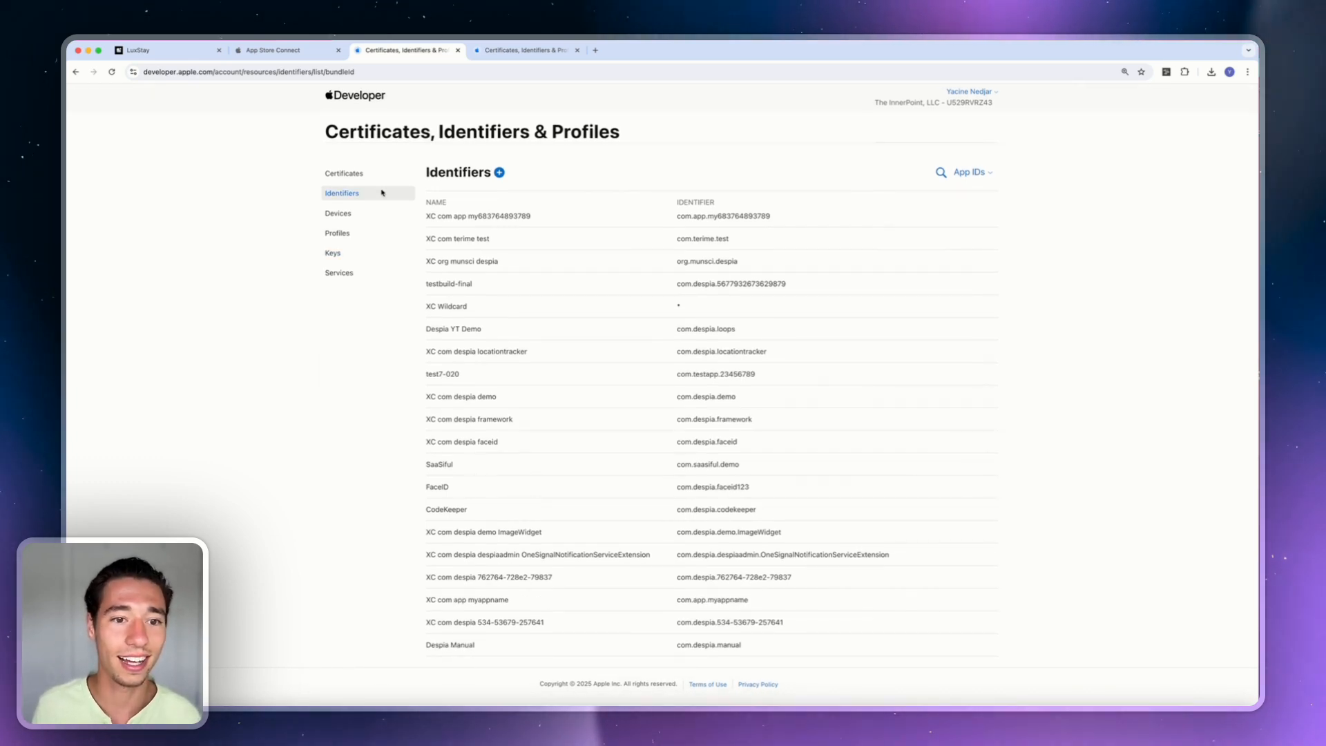
pyautogui.press('super+f')
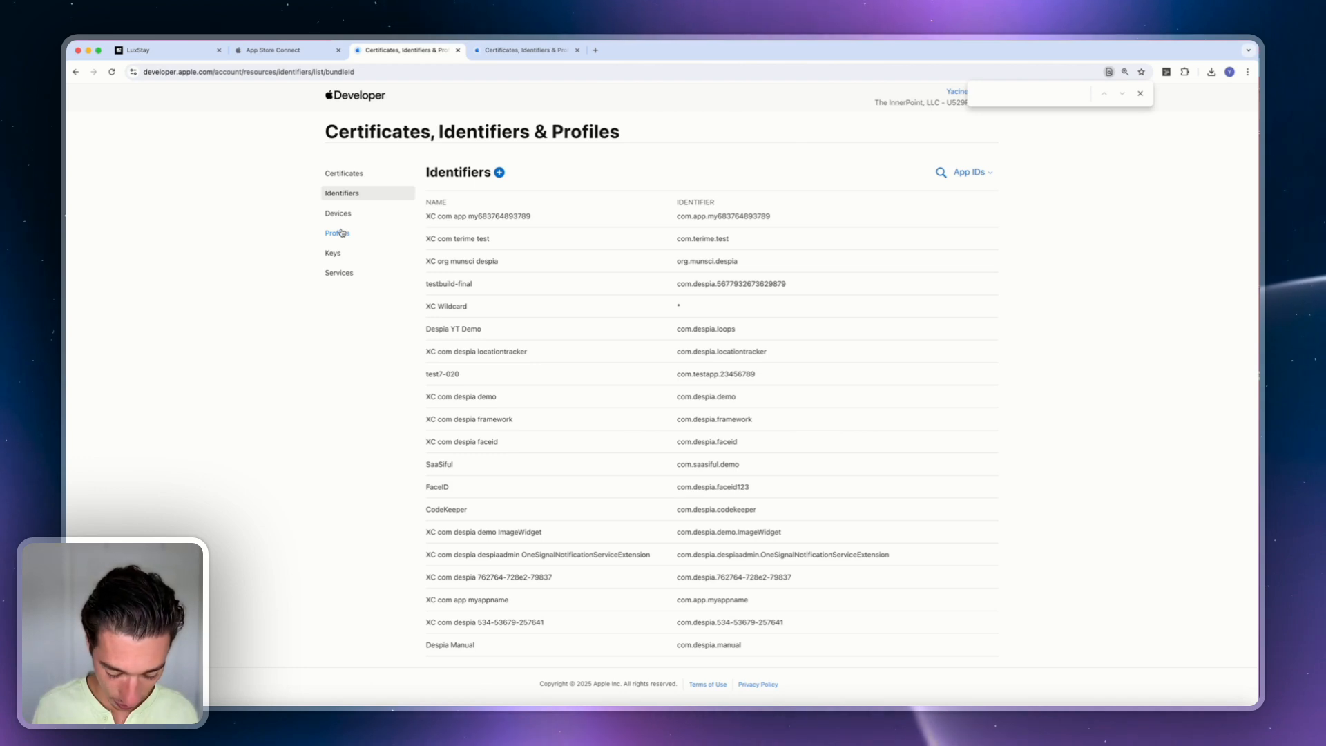
pyautogui.write('kuxstay')
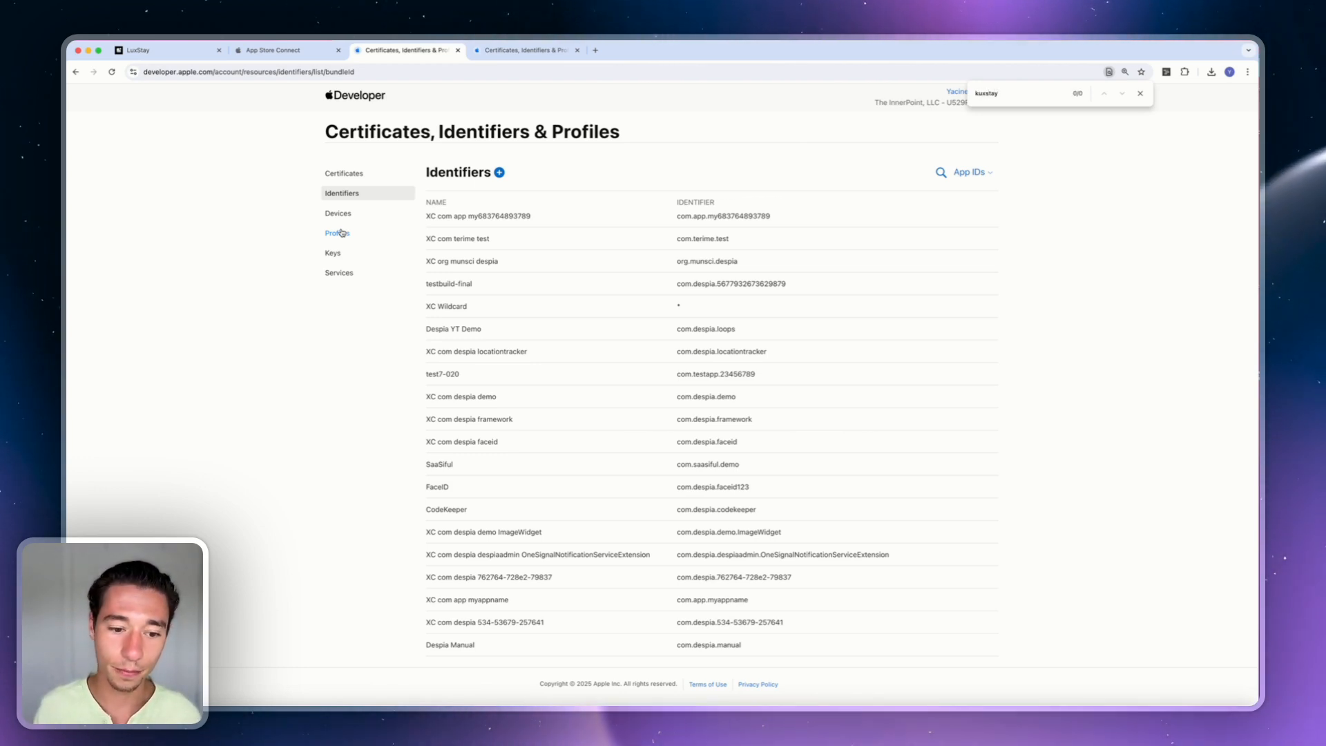
pyautogui.press('BackSpace')
pyautogui.write('luxs')
pyautogui.press('Return')
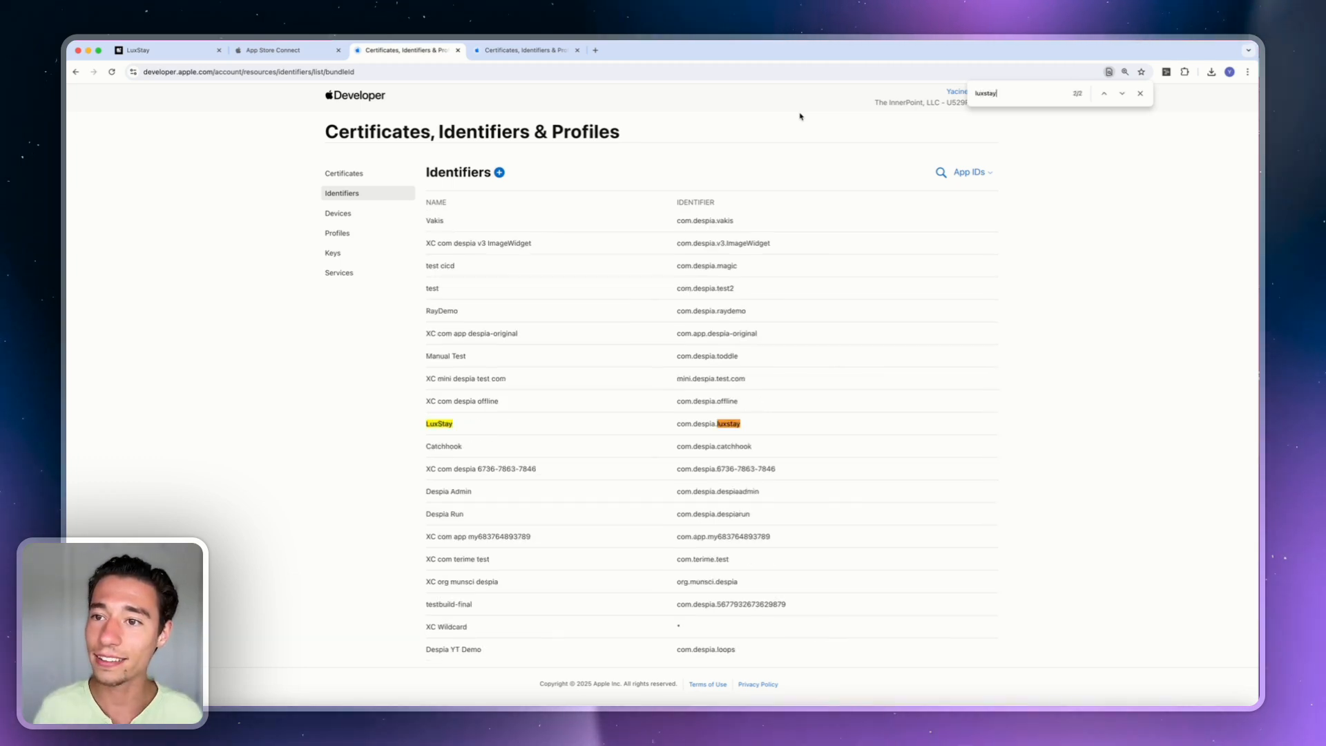
pyautogui.click(467, 423)
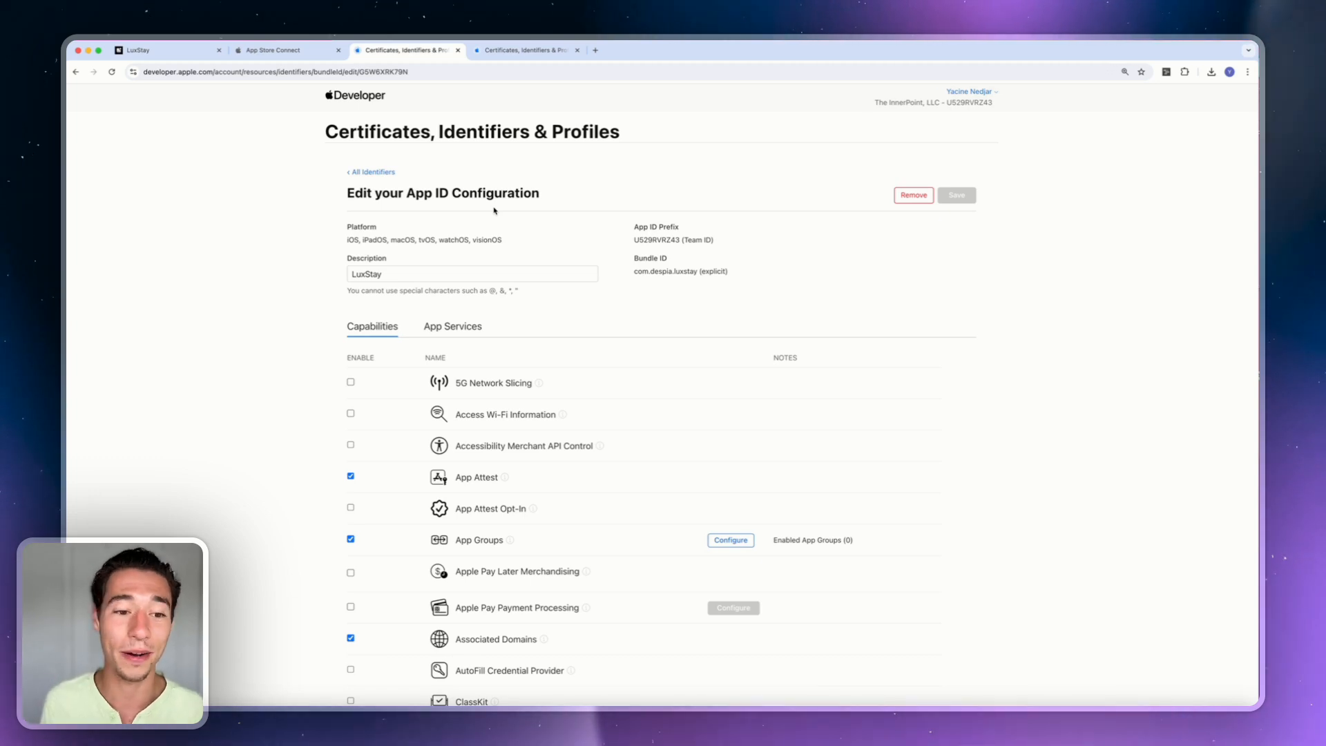
# Enable the single app group 'AppGroup for LuxStay' under the LuxStay App ID's App Groups.
pyautogui.scroll(-3, 747, 509)
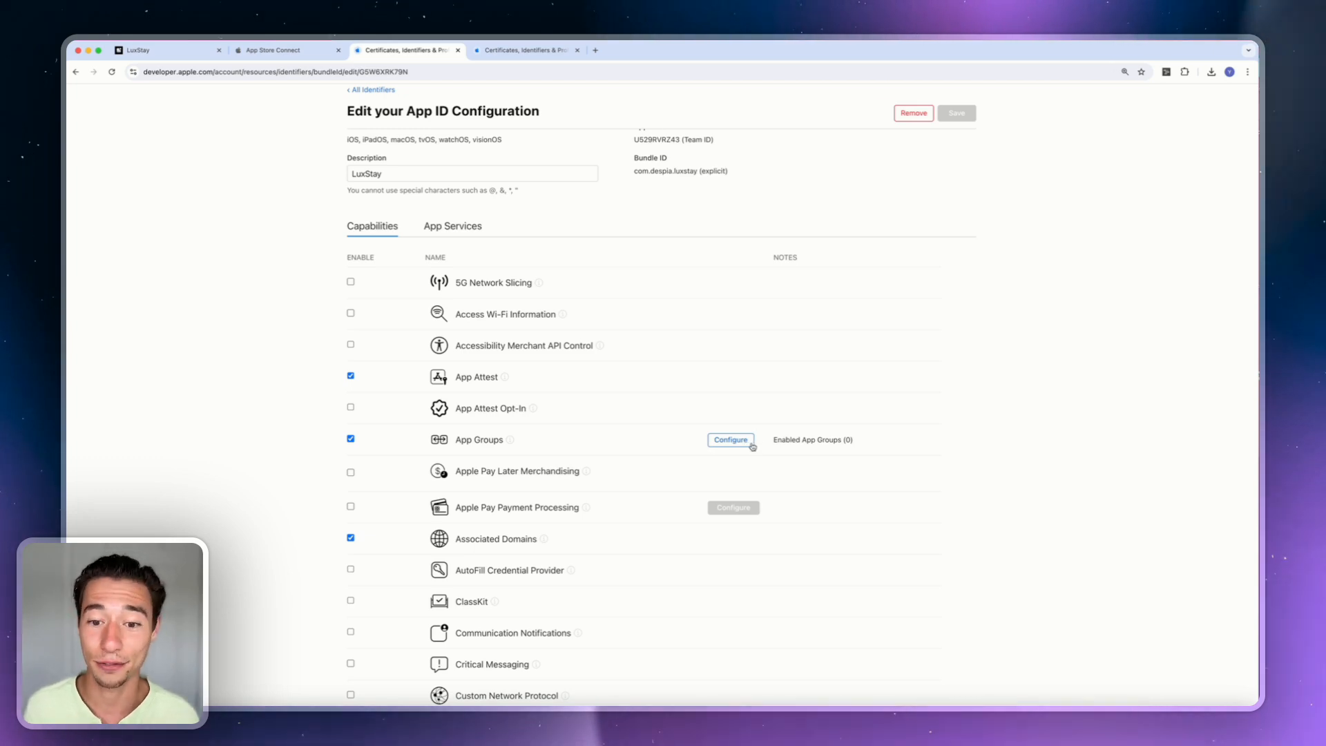
pyautogui.click(723, 441)
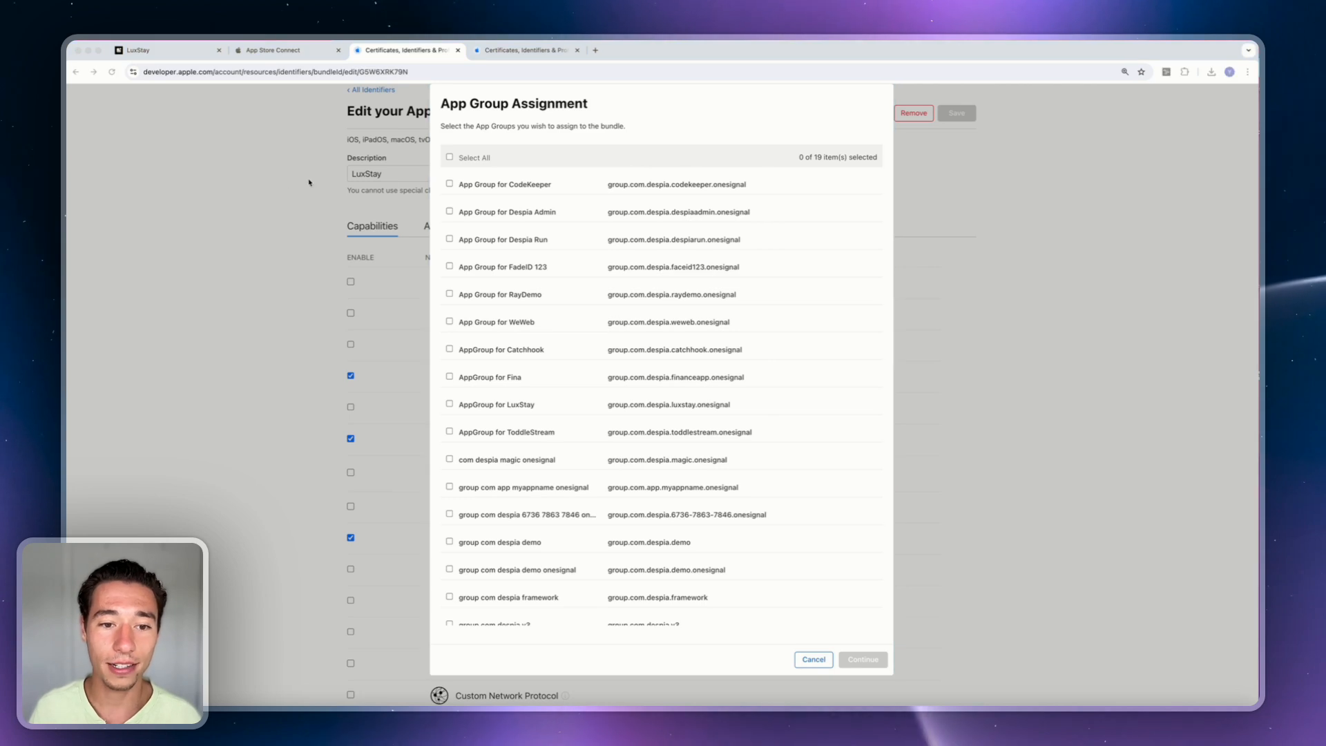
pyautogui.scroll(-3, 564, 393)
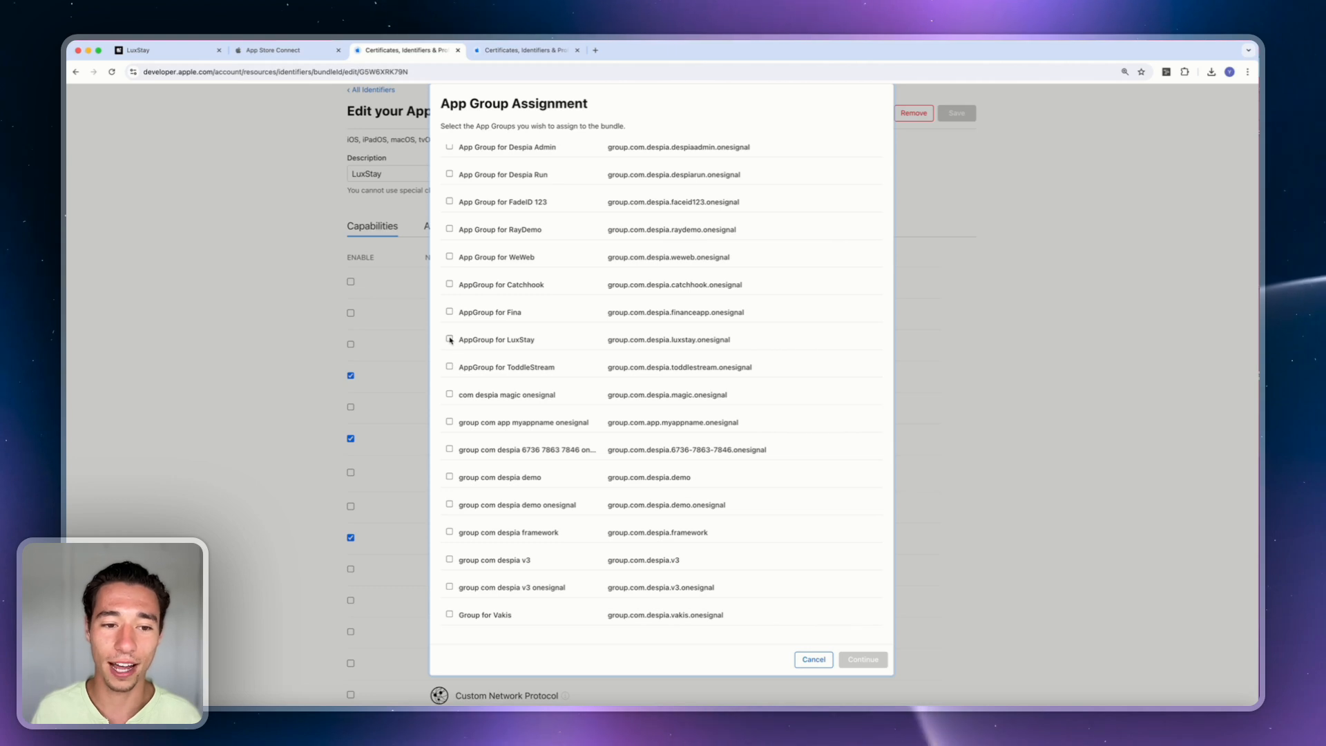
pyautogui.click(865, 659)
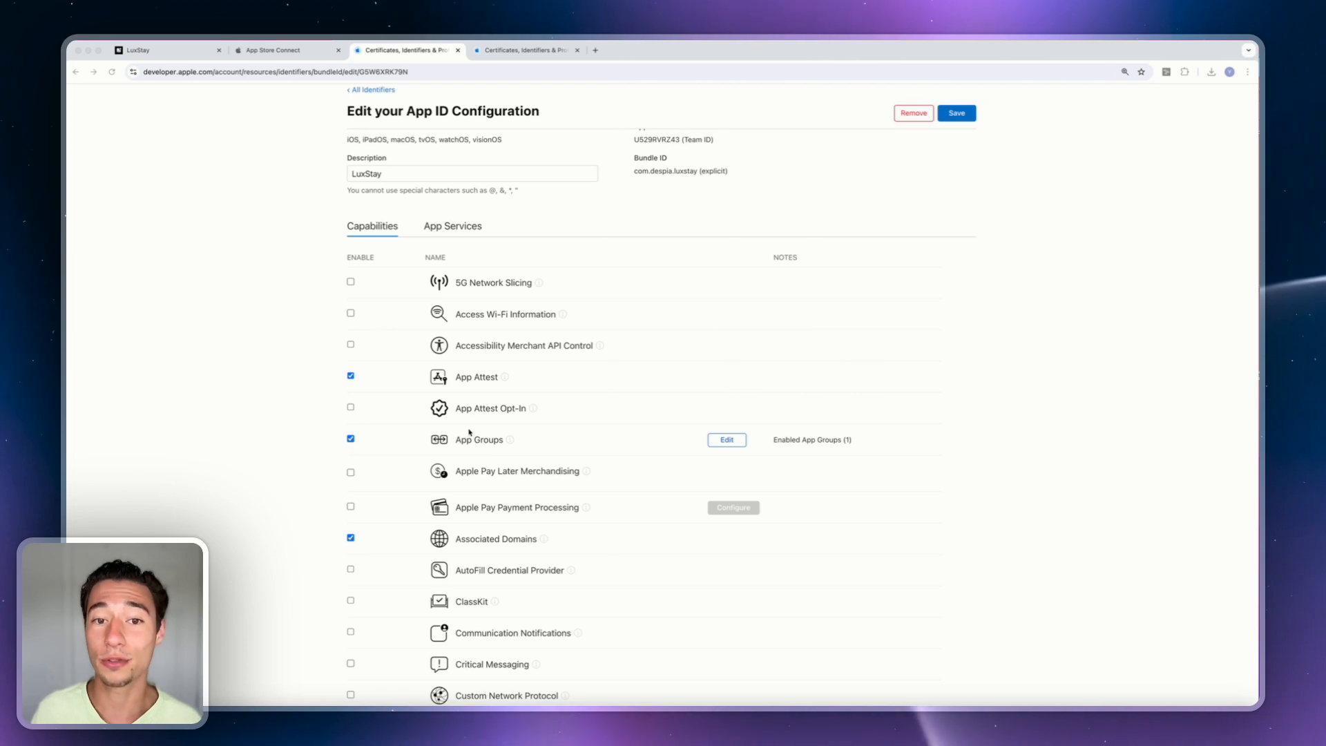
# Review the App Groups assignment twice, closing it each time without changes.
pyautogui.click(728, 440)
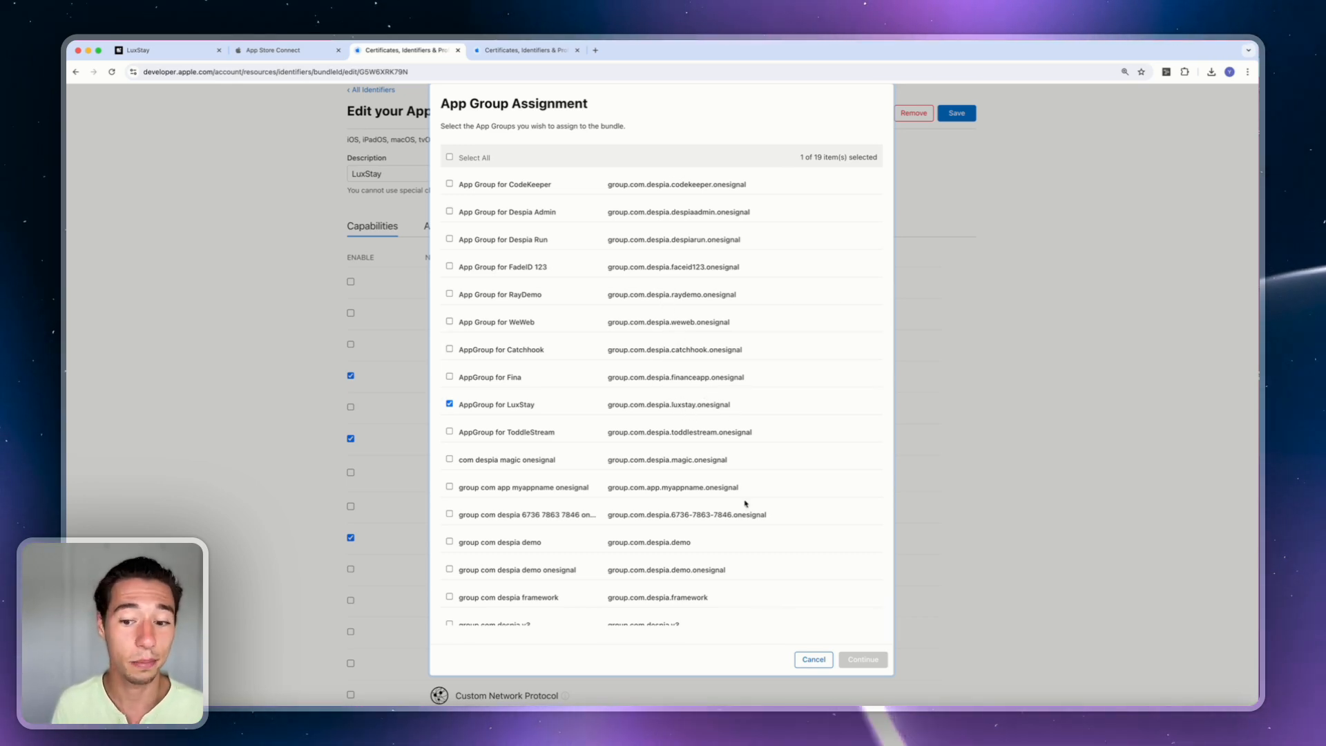
pyautogui.click(813, 660)
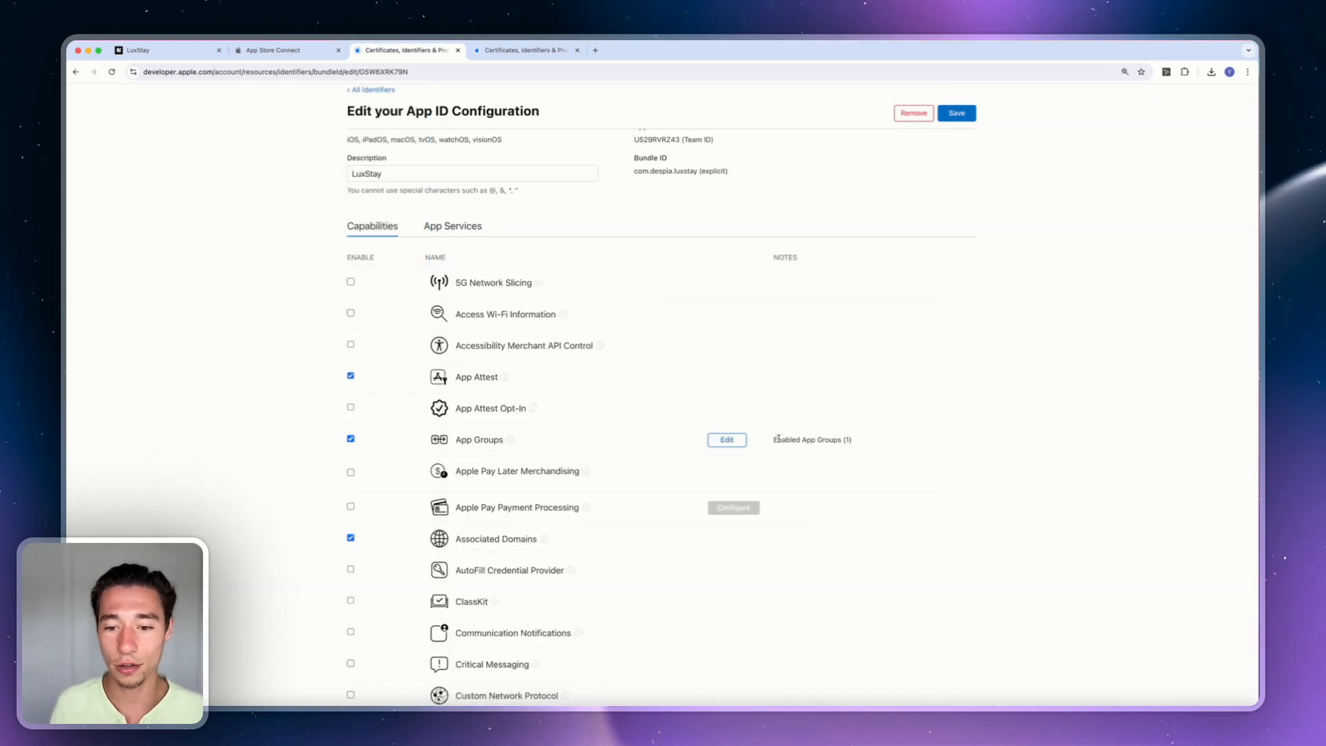
pyautogui.click(727, 441)
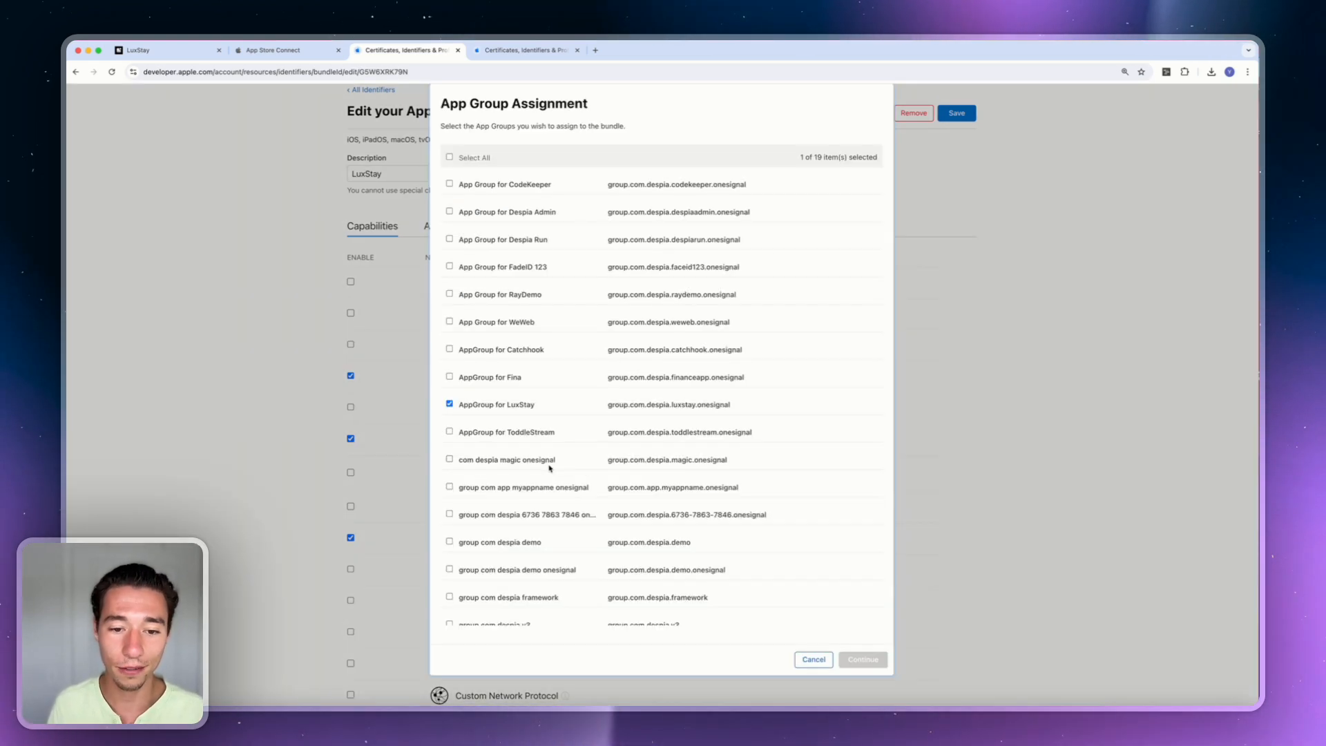
pyautogui.click(812, 660)
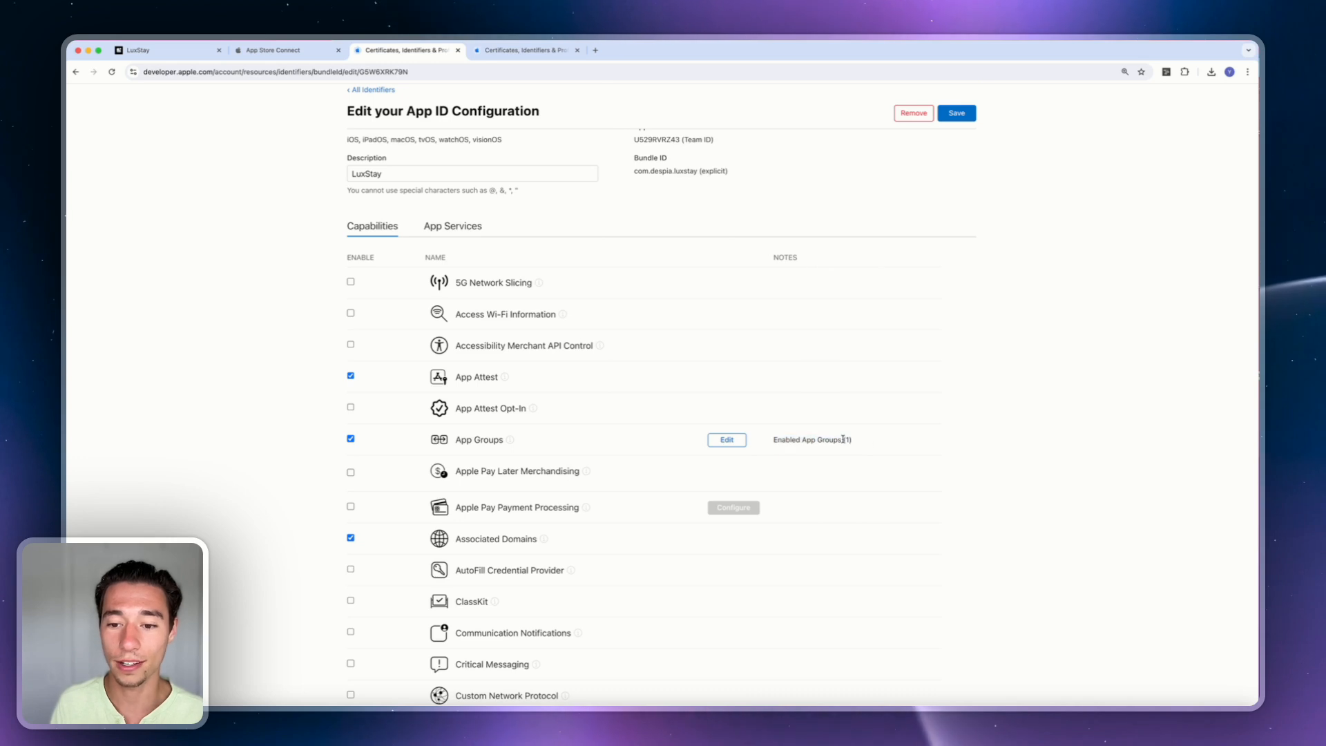
# Save the LuxStay App ID's capability changes and confirm the Modify App Capabilities warning.
pyautogui.click(957, 112)
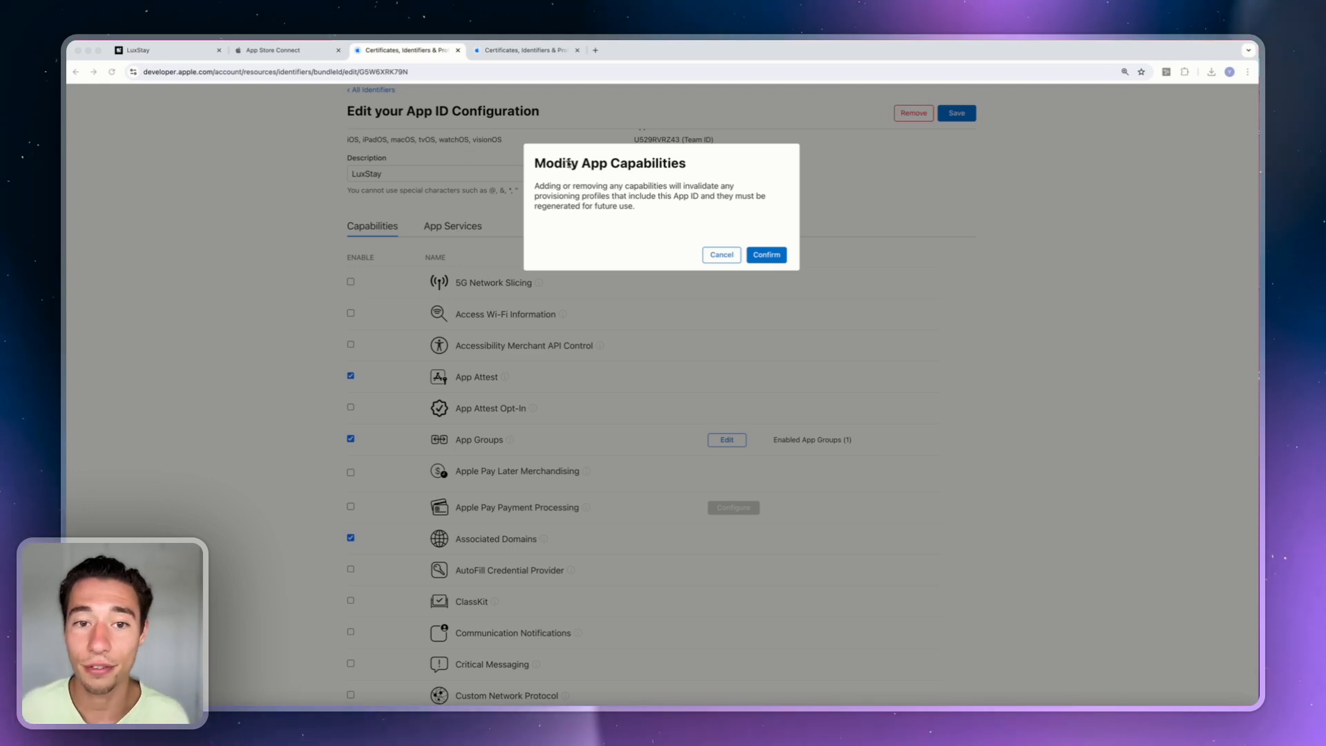
pyautogui.click(758, 255)
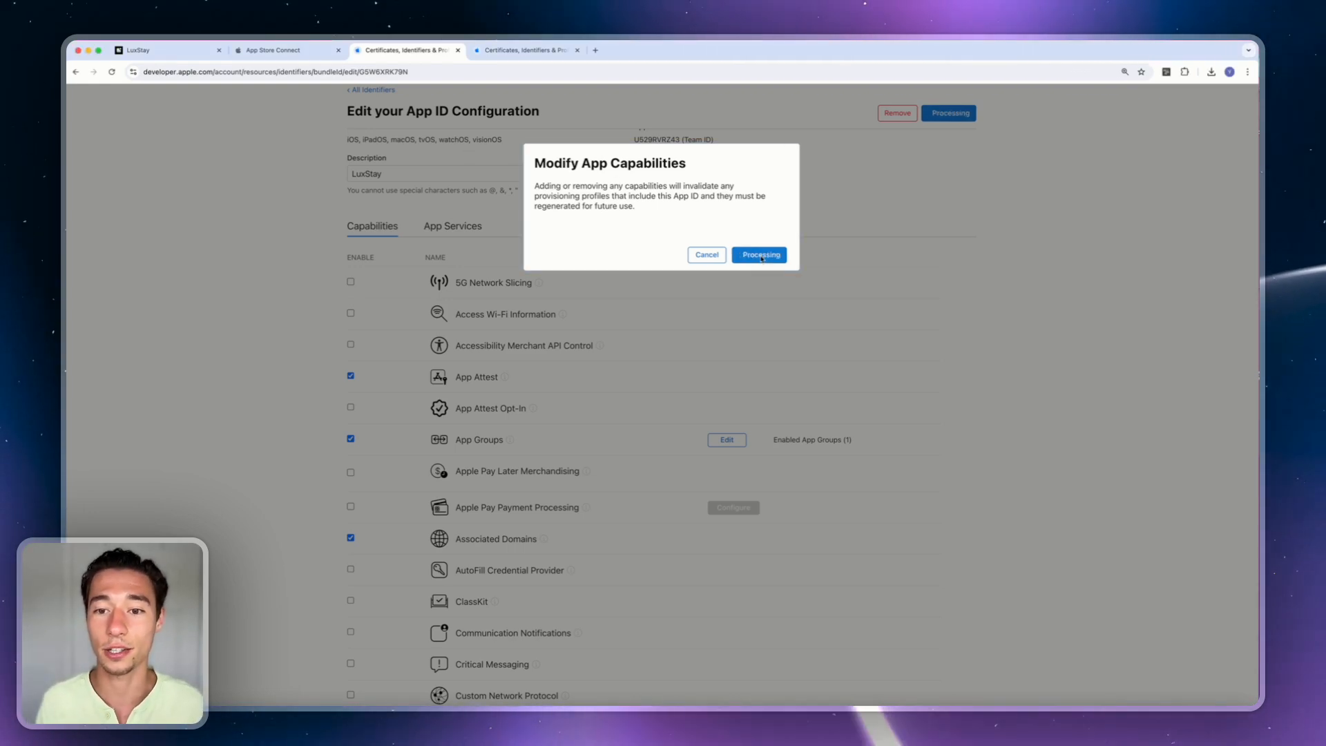
pyautogui.click(758, 255)
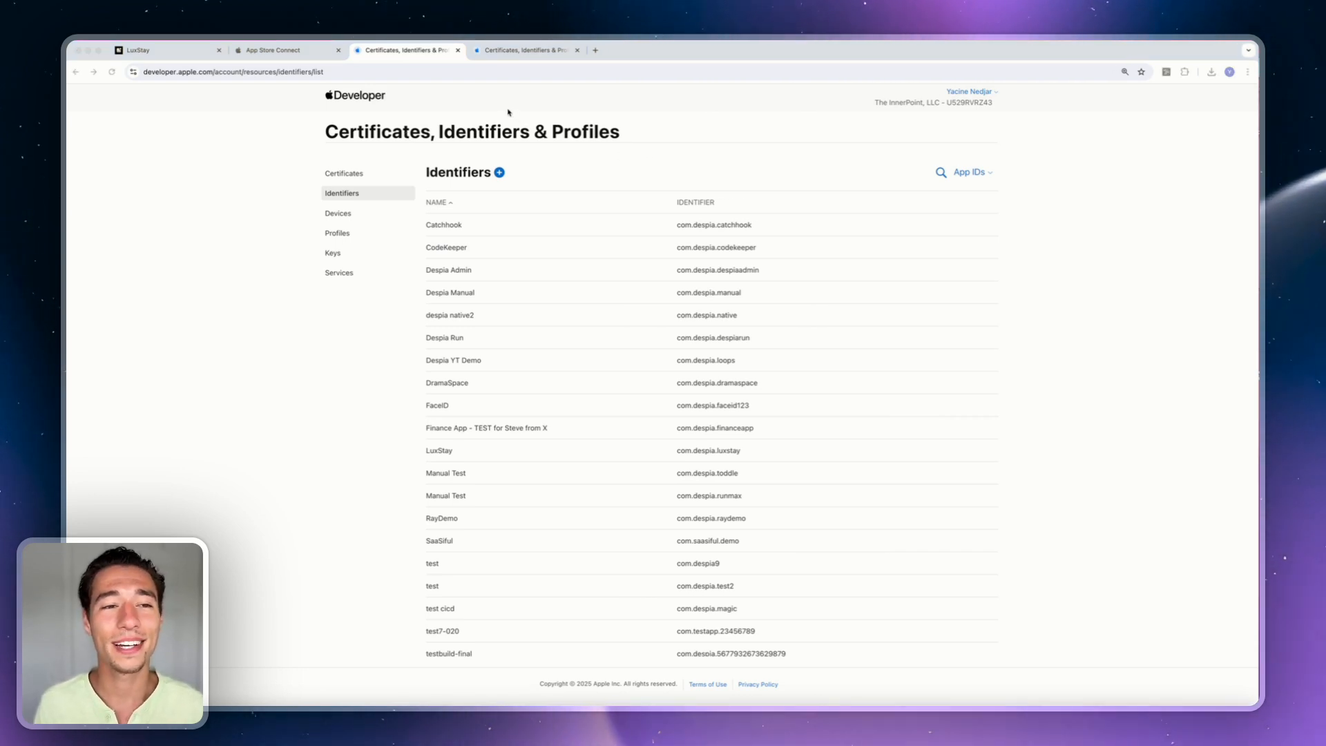
# Reload App Store Connect so the new LuxStay bundle ID becomes available.
pyautogui.click(276, 51)
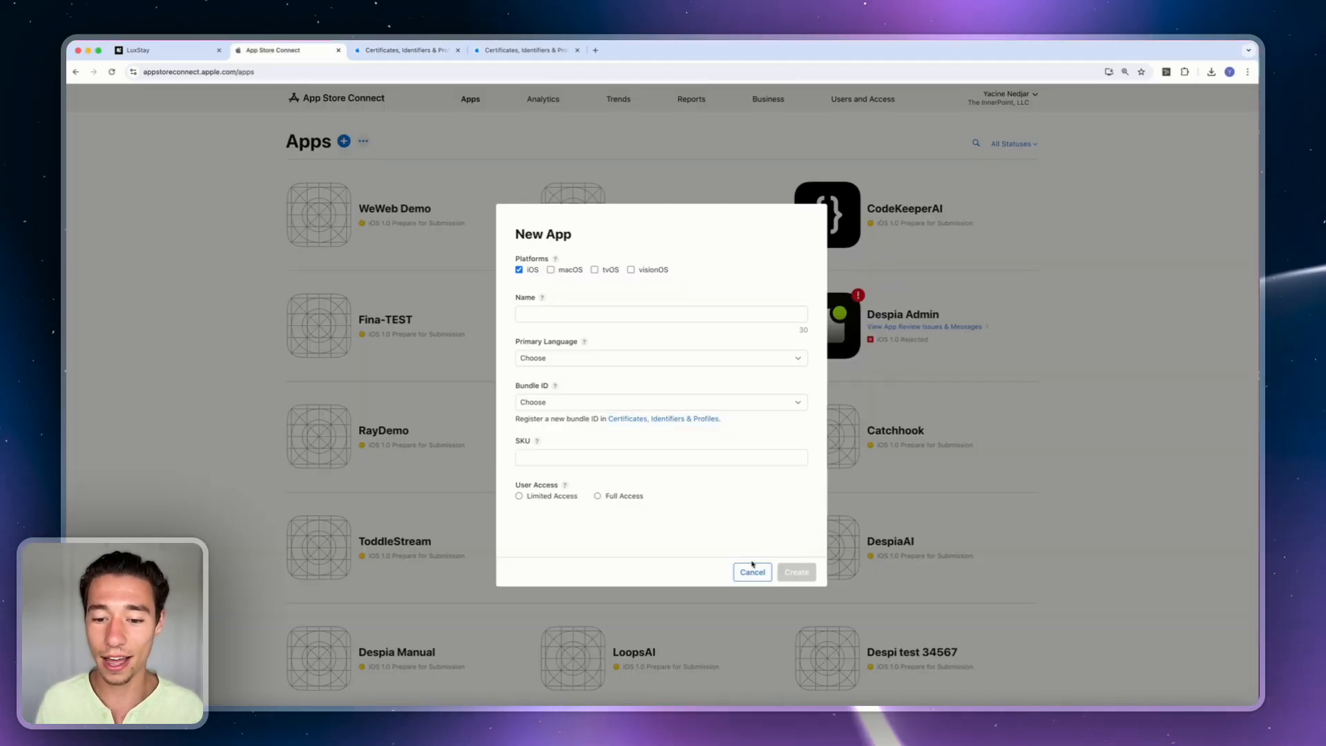
pyautogui.click(609, 408)
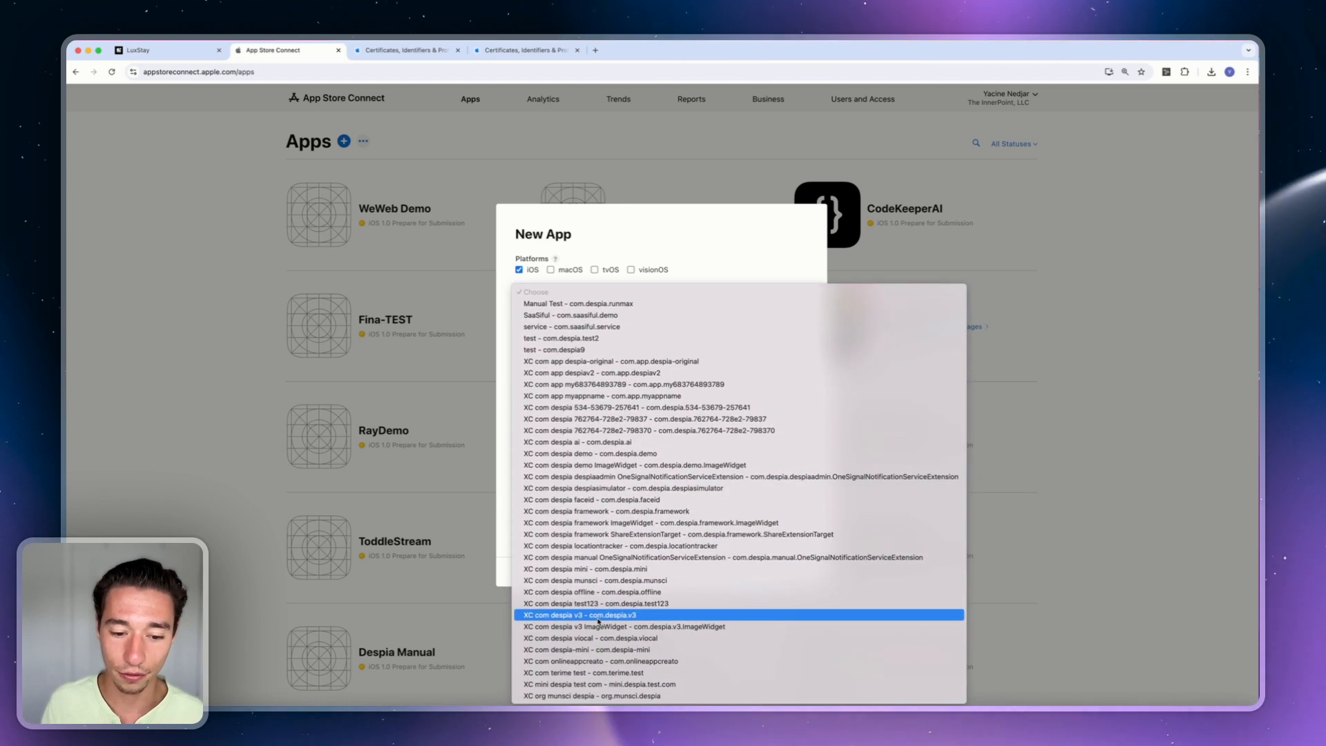
pyautogui.click(404, 495)
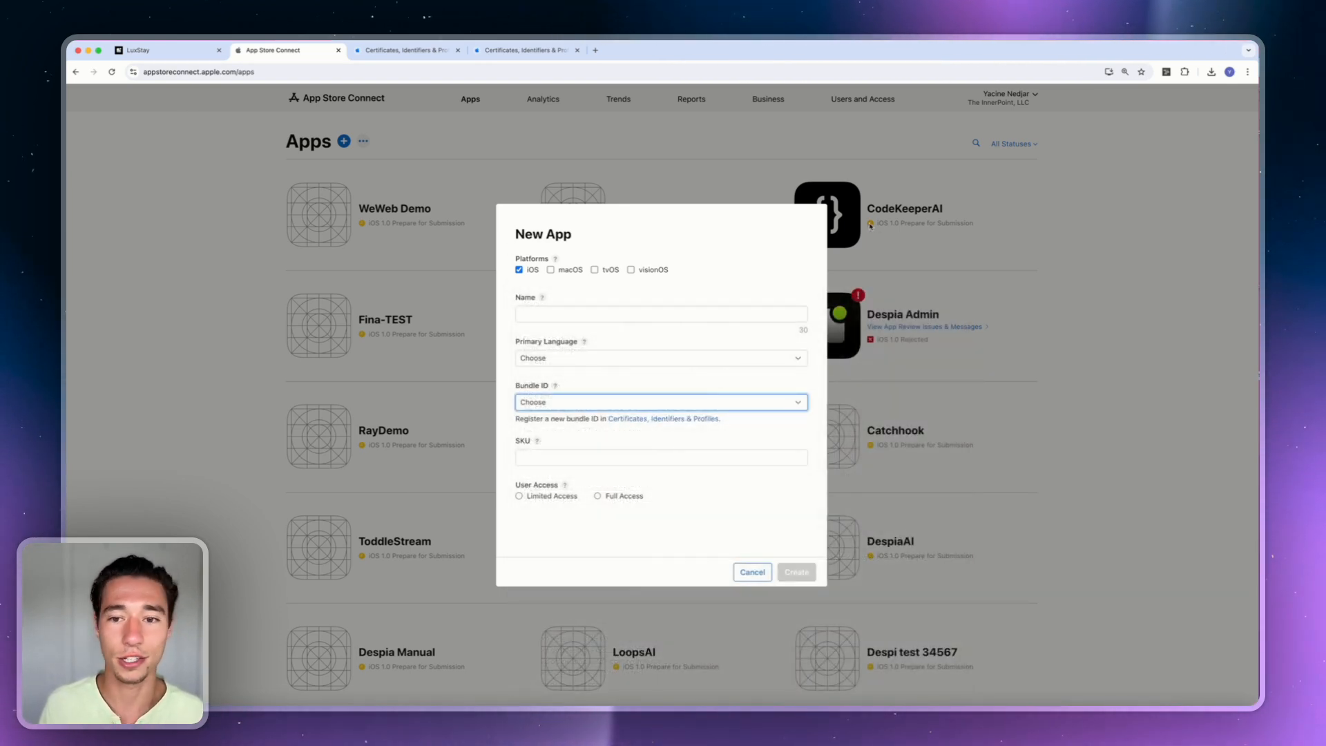
pyautogui.click(113, 73)
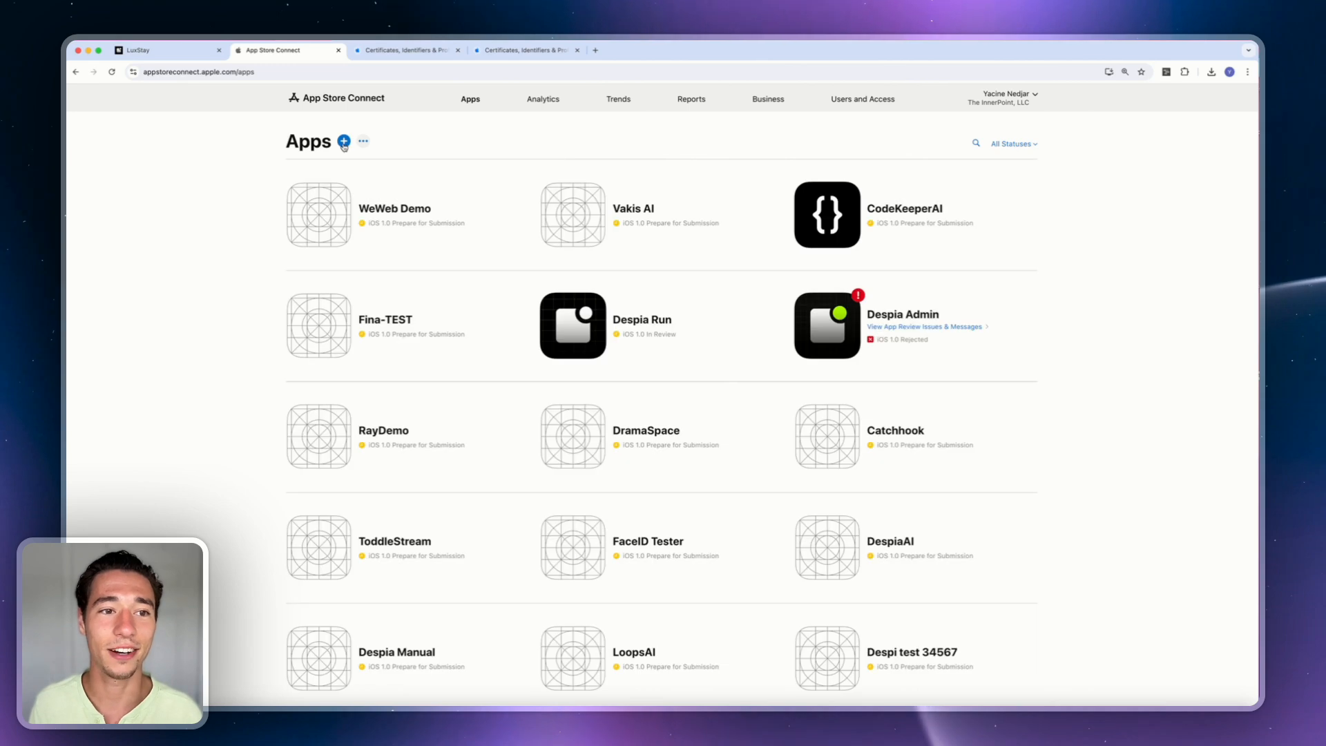
# Start a new iOS app named LuxStay with English (U.S.) as primary language.
pyautogui.click(315, 175)
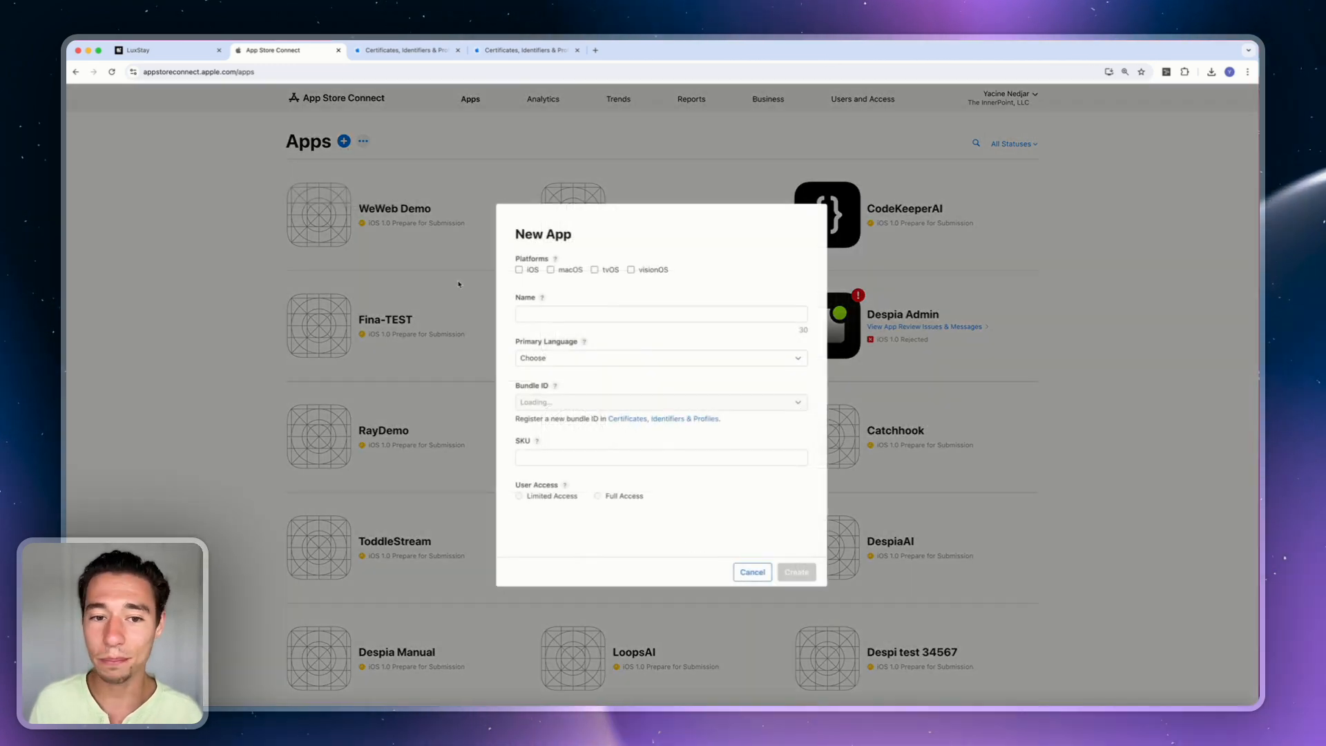
pyautogui.click(520, 270)
pyautogui.click(538, 312)
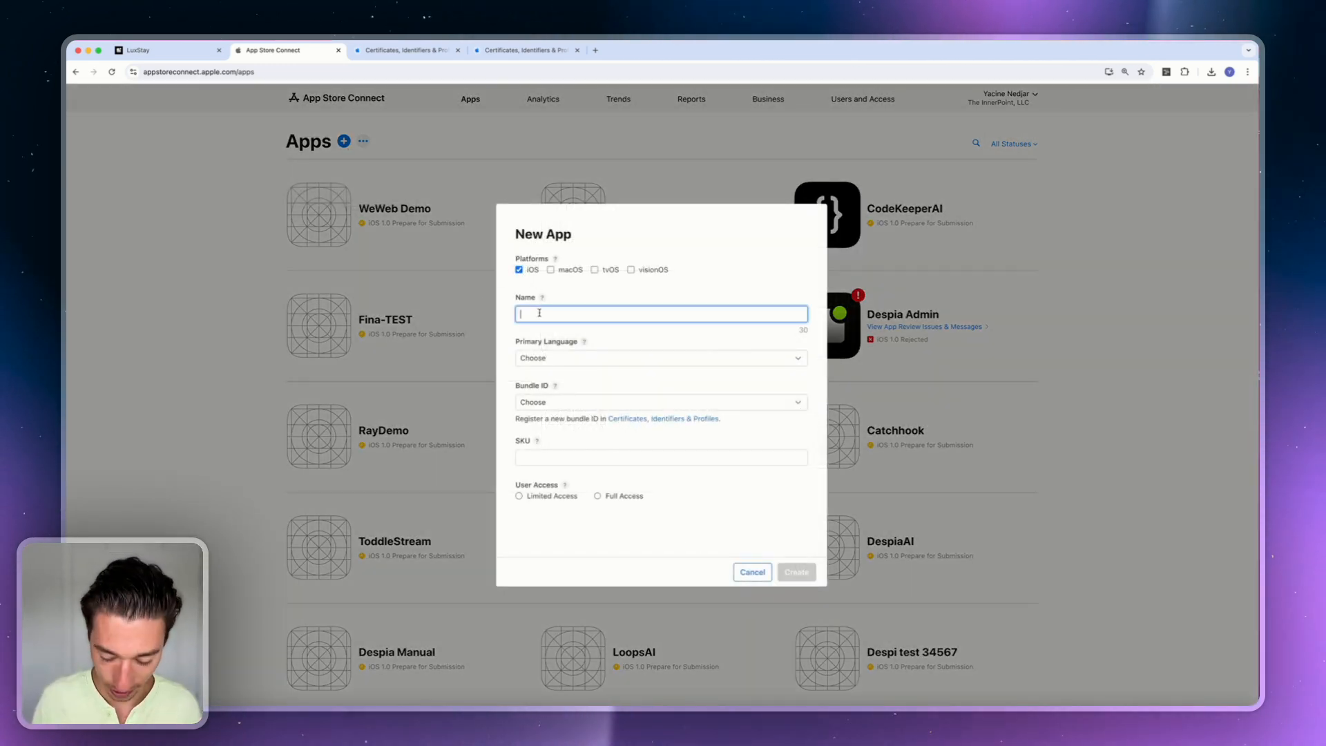
pyautogui.write('LuxStay')
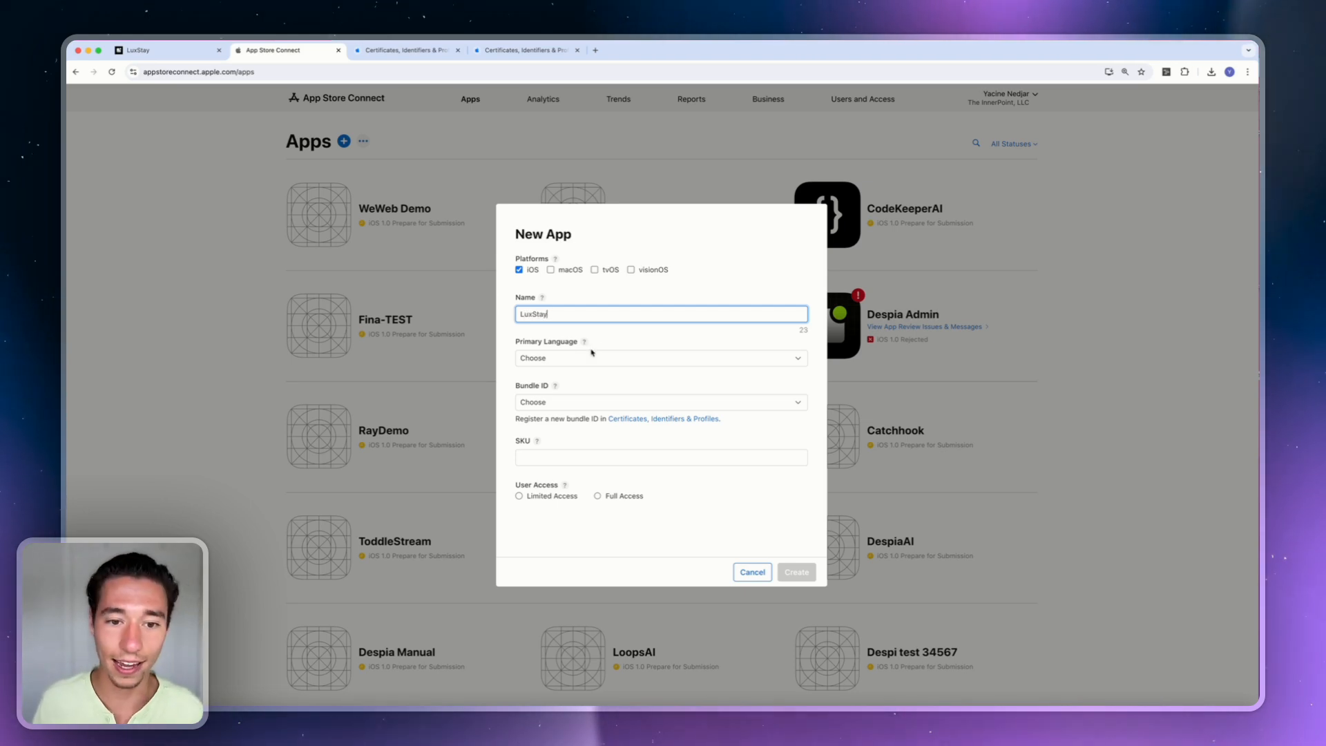
pyautogui.click(556, 359)
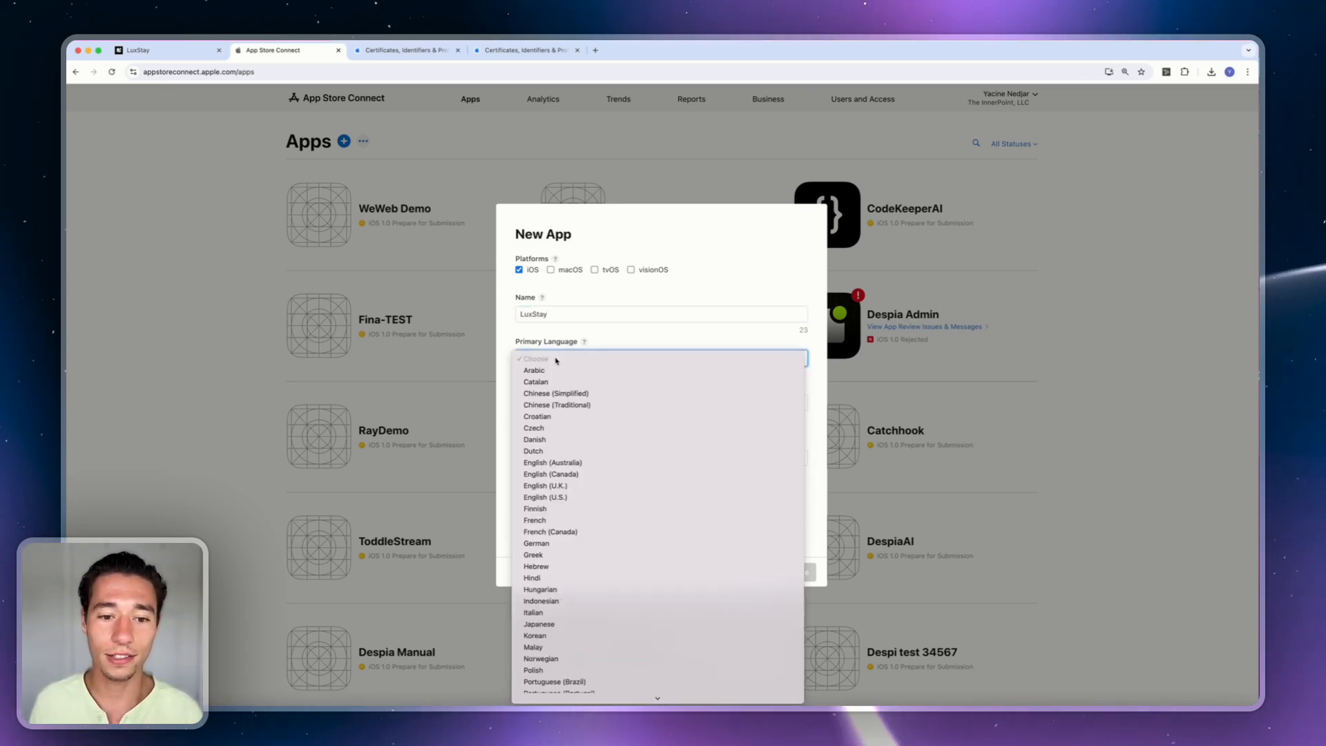
pyautogui.click(560, 496)
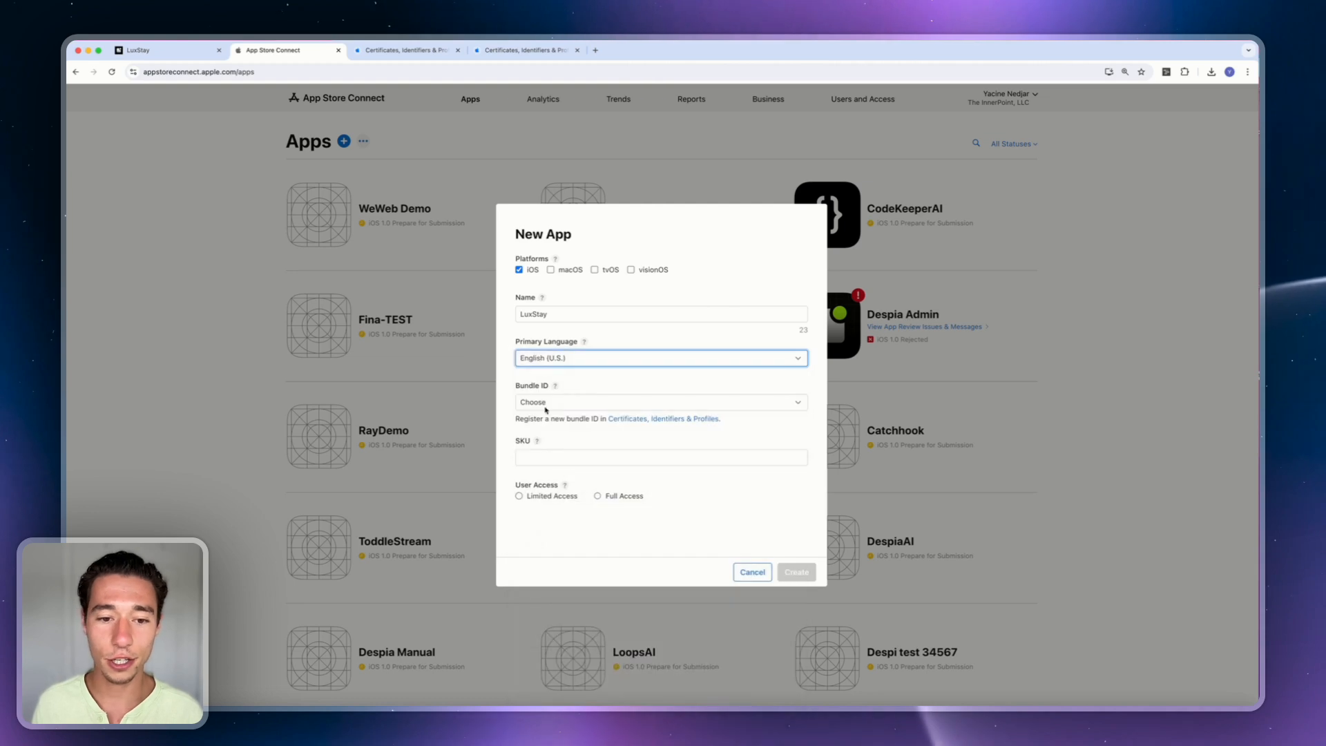
# Choose bundle ID com.despia.luxstay, enter SKU LUXSTAY and grant Full Access.
pyautogui.click(545, 403)
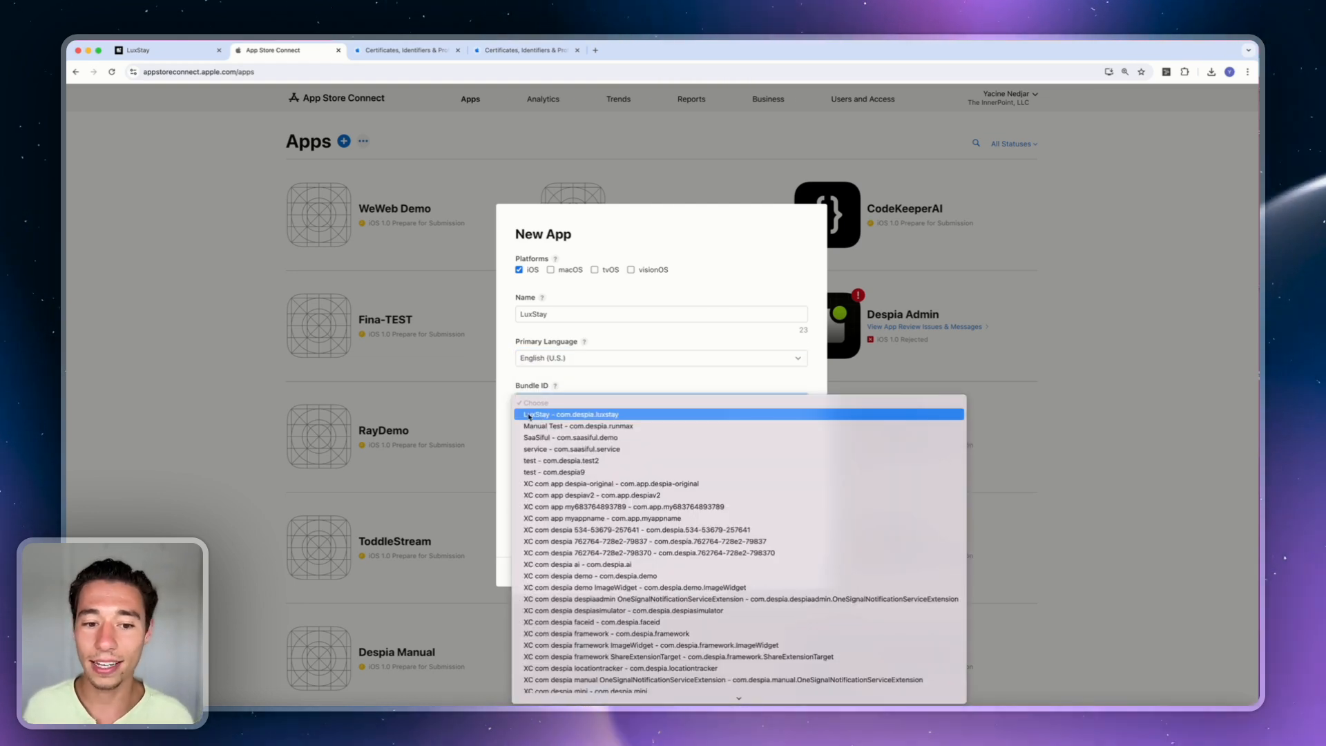
pyautogui.click(571, 416)
pyautogui.click(542, 448)
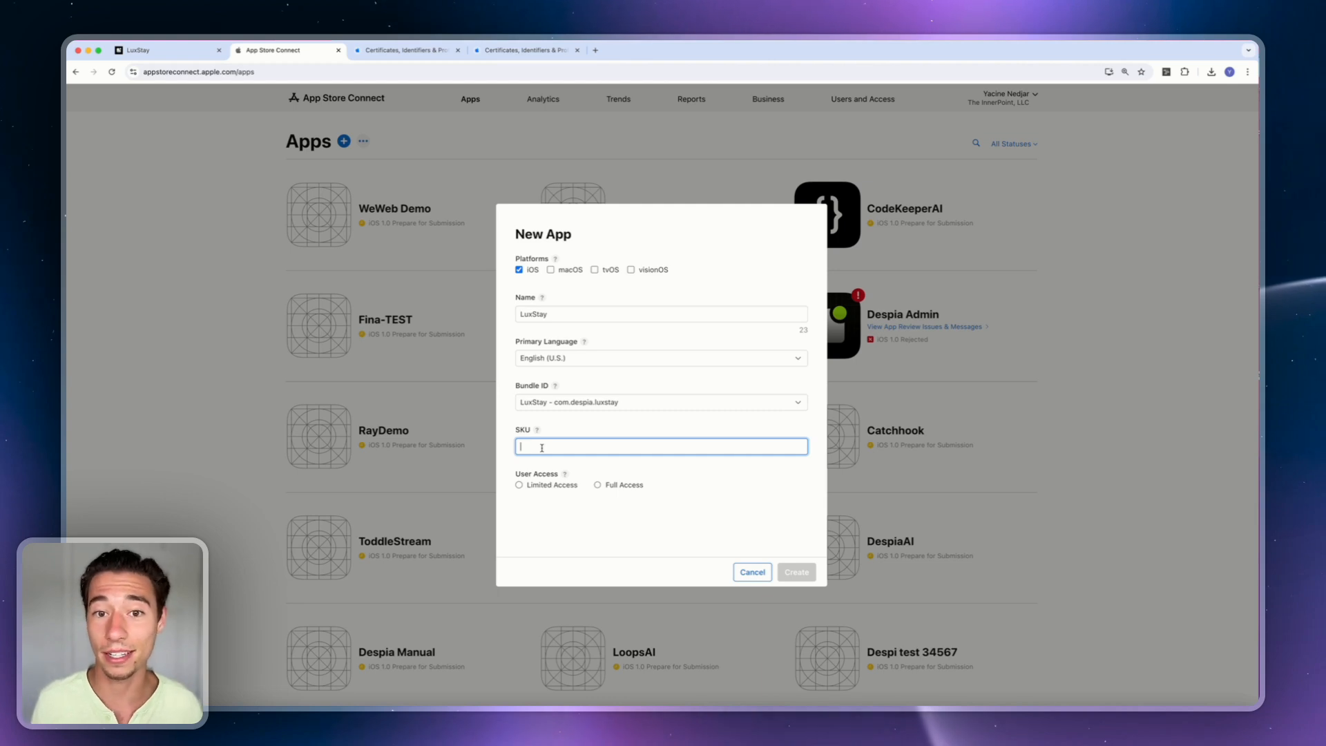
pyautogui.write('LU')
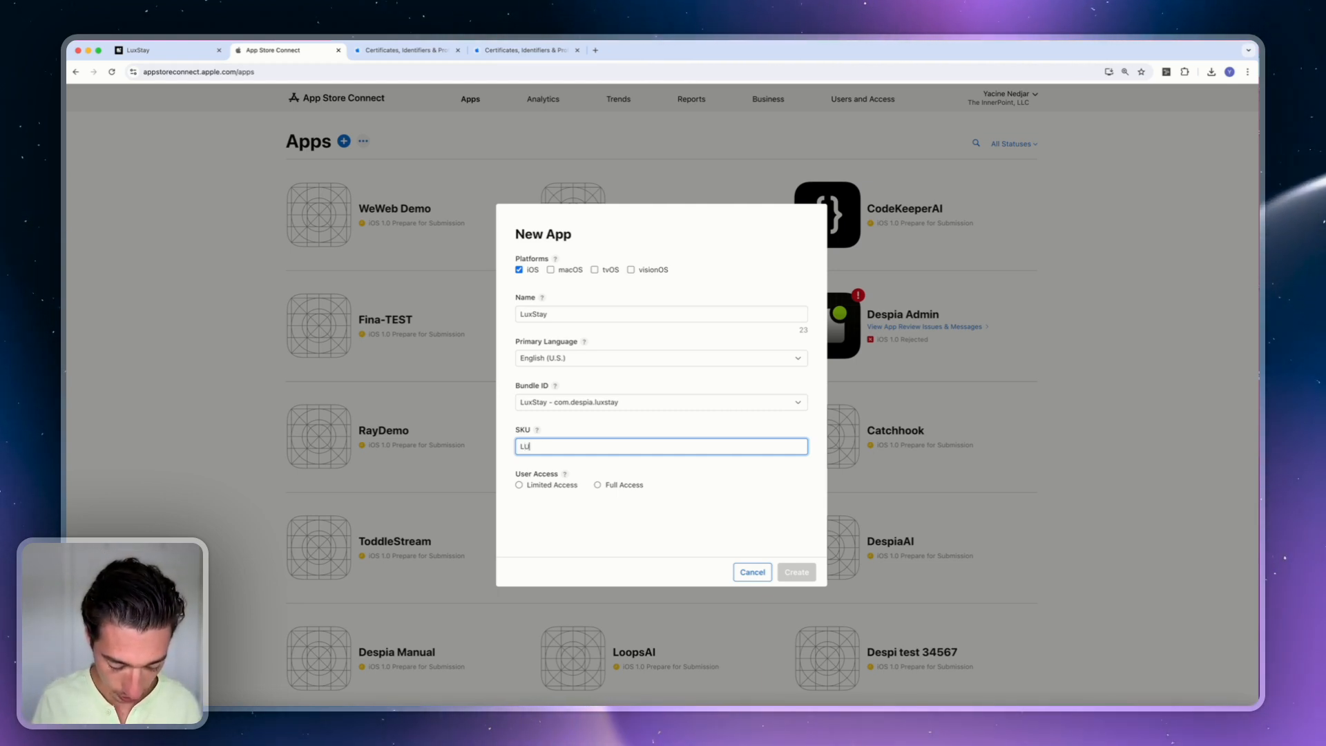
pyautogui.write('XSTAY')
pyautogui.click(654, 489)
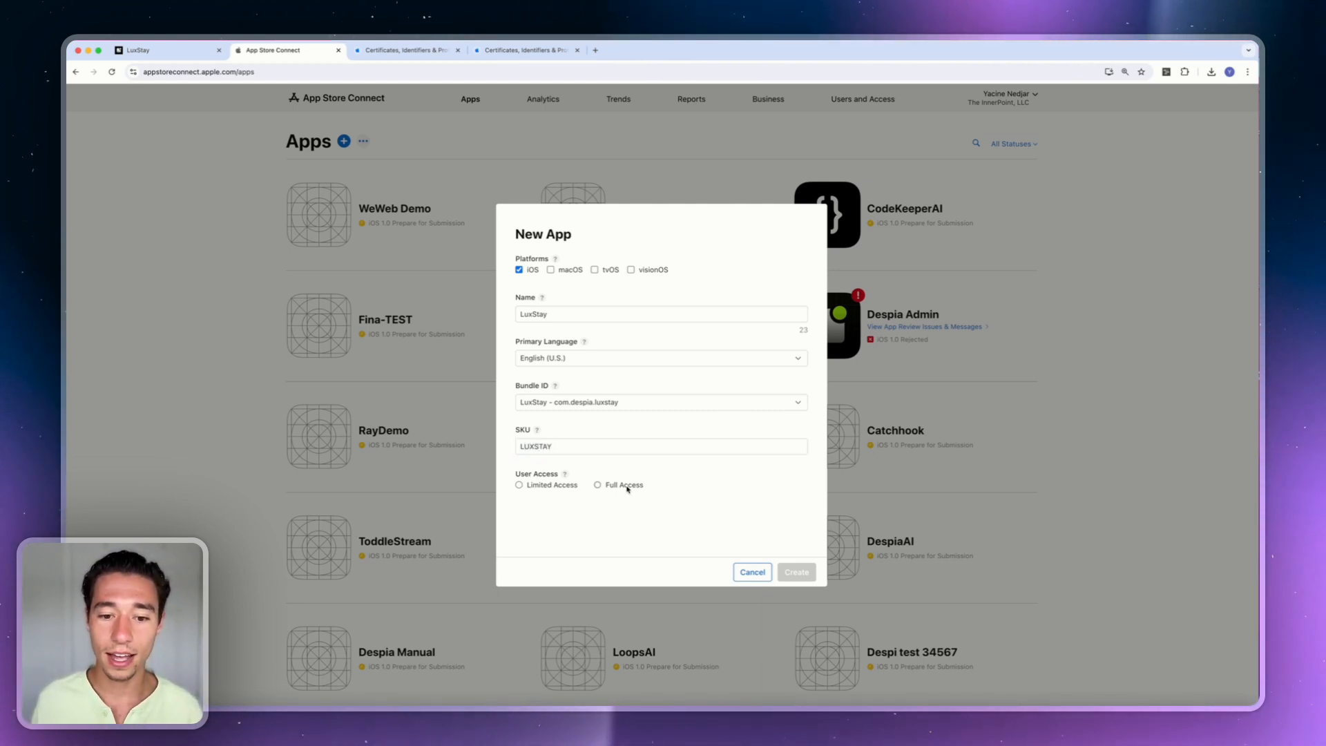
pyautogui.click(602, 485)
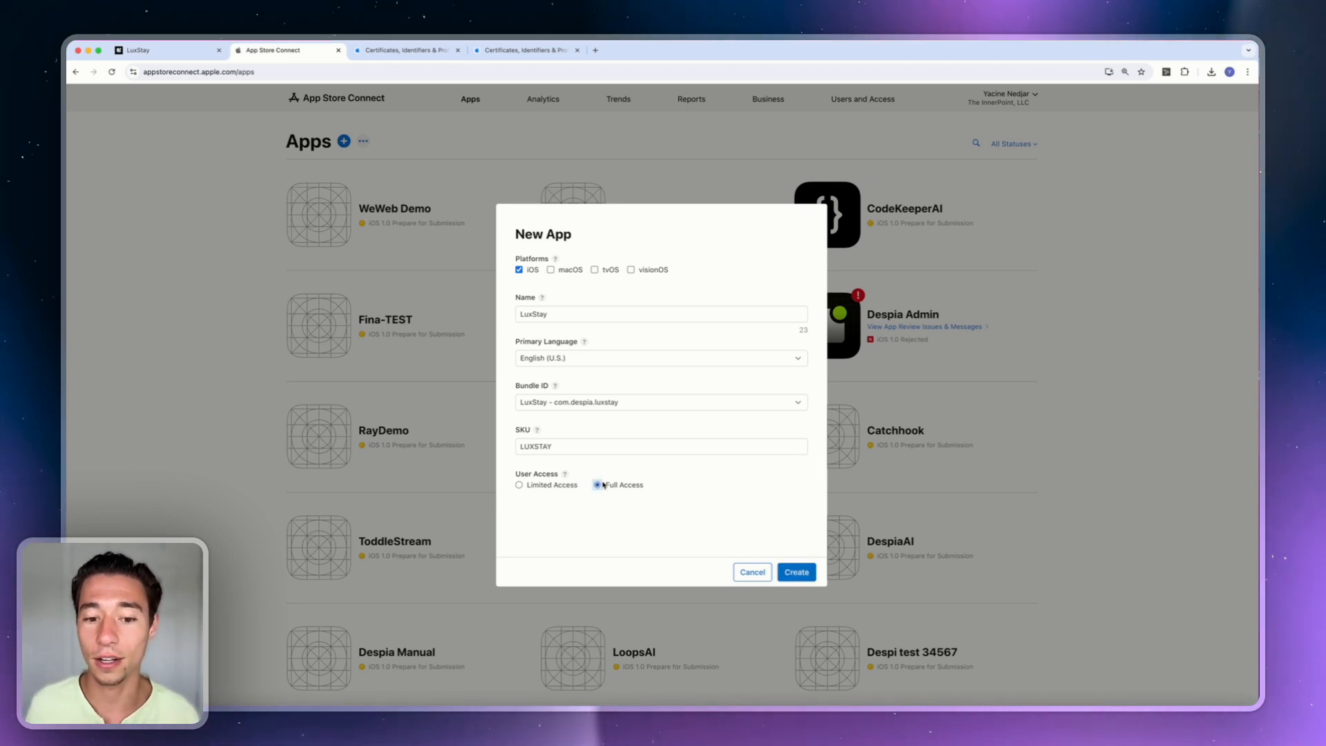
# After the name-taken error, create the app as 'LuxStay - The Best Travel App' within 30 characters.
pyautogui.click(798, 572)
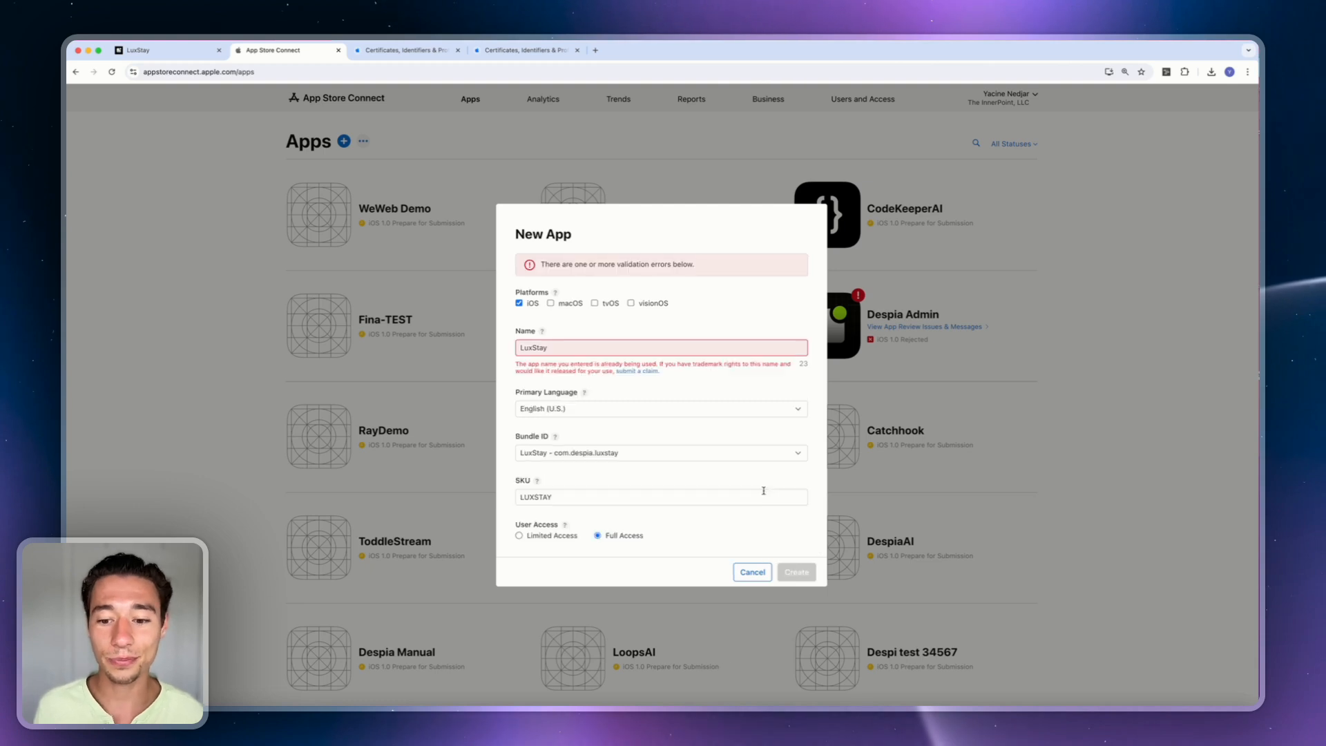
pyautogui.click(557, 348)
pyautogui.write('-')
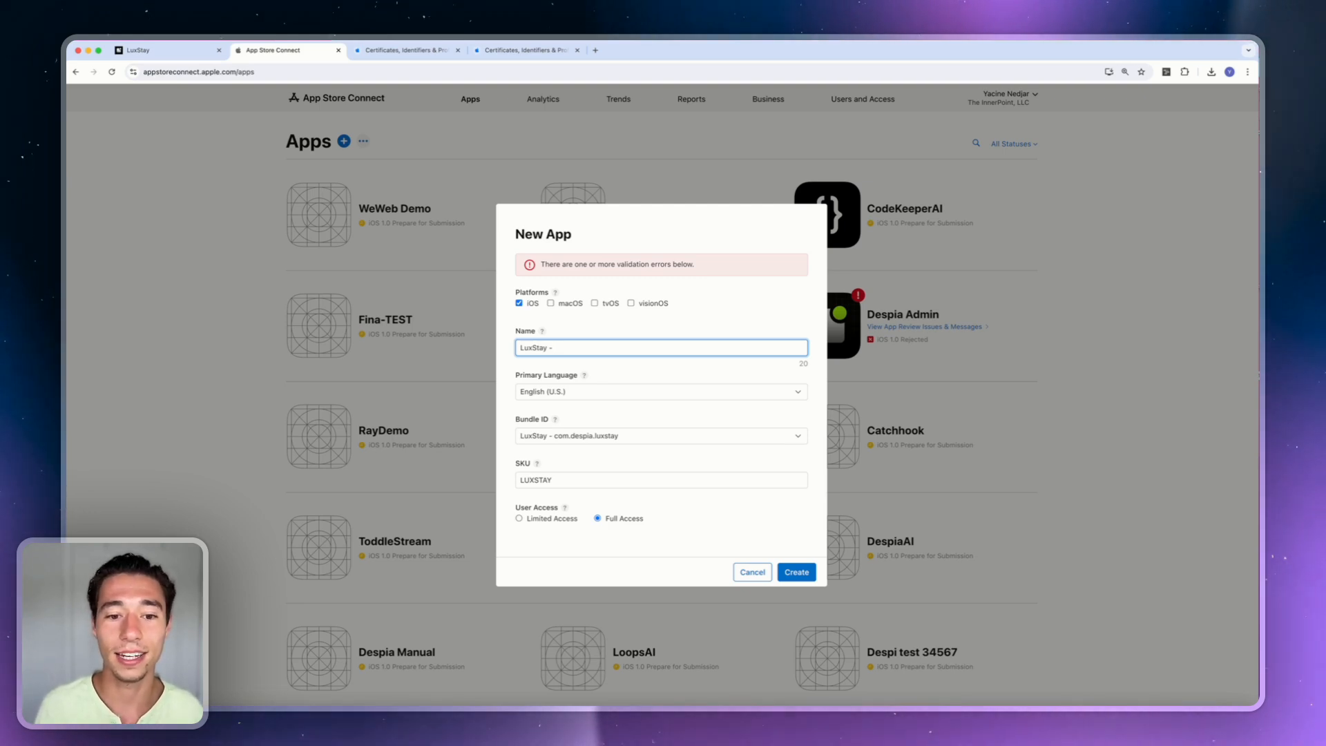
pyautogui.write(' Th')
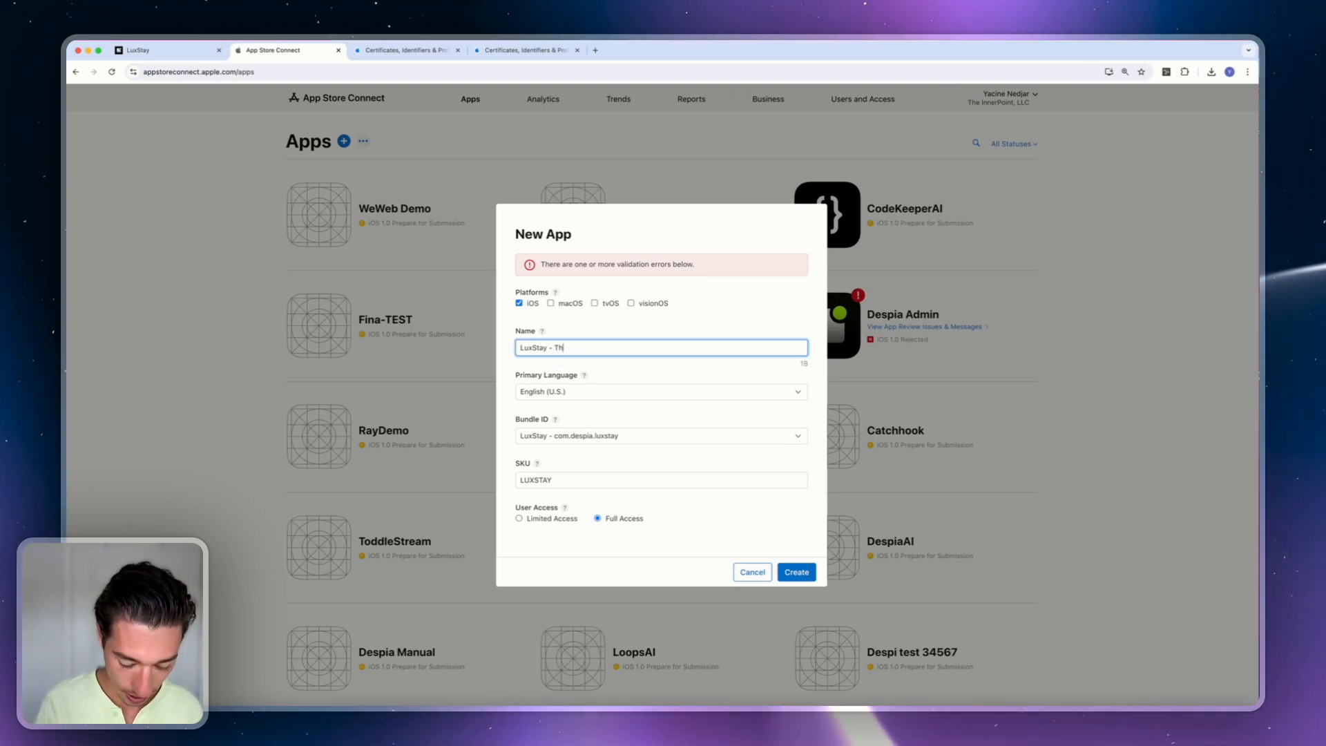
pyautogui.write('e Best Travel App Ever')
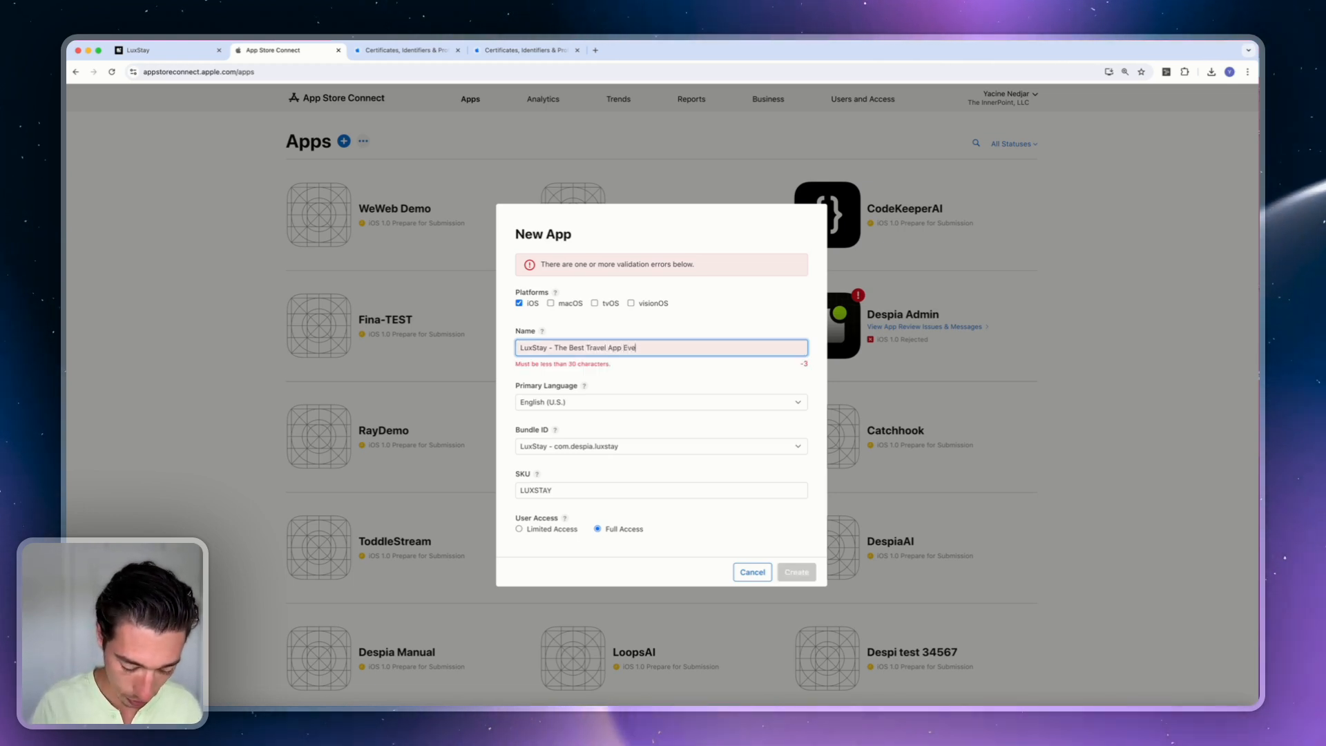
pyautogui.press('BackSpace')
pyautogui.press('BackSpace')
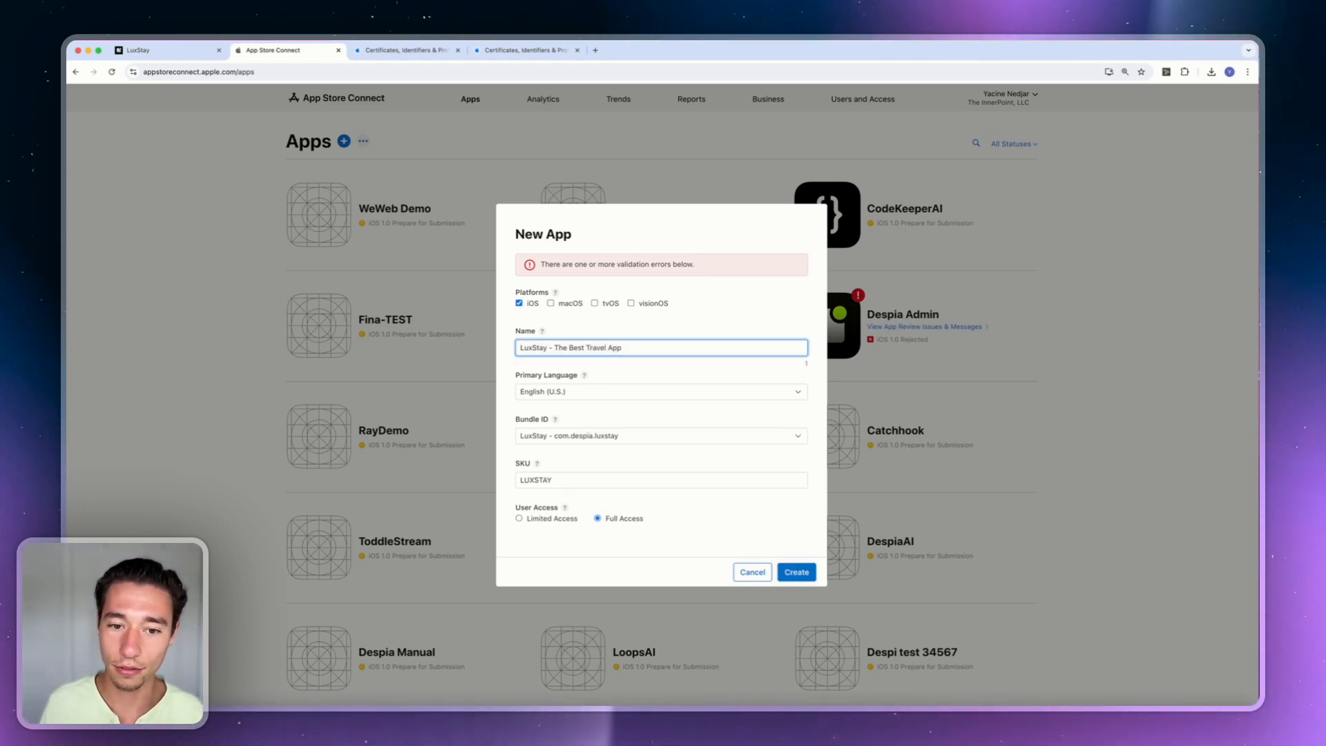
pyautogui.click(812, 571)
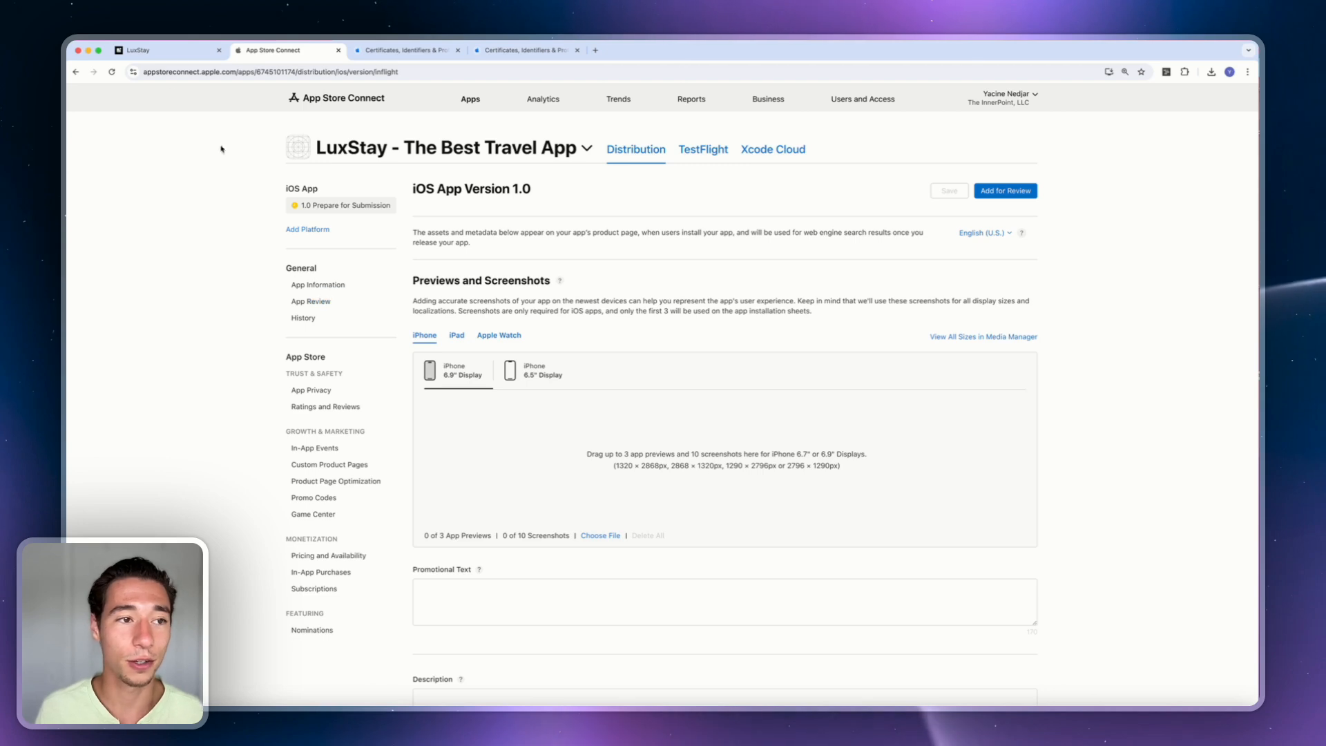
pyautogui.click(151, 50)
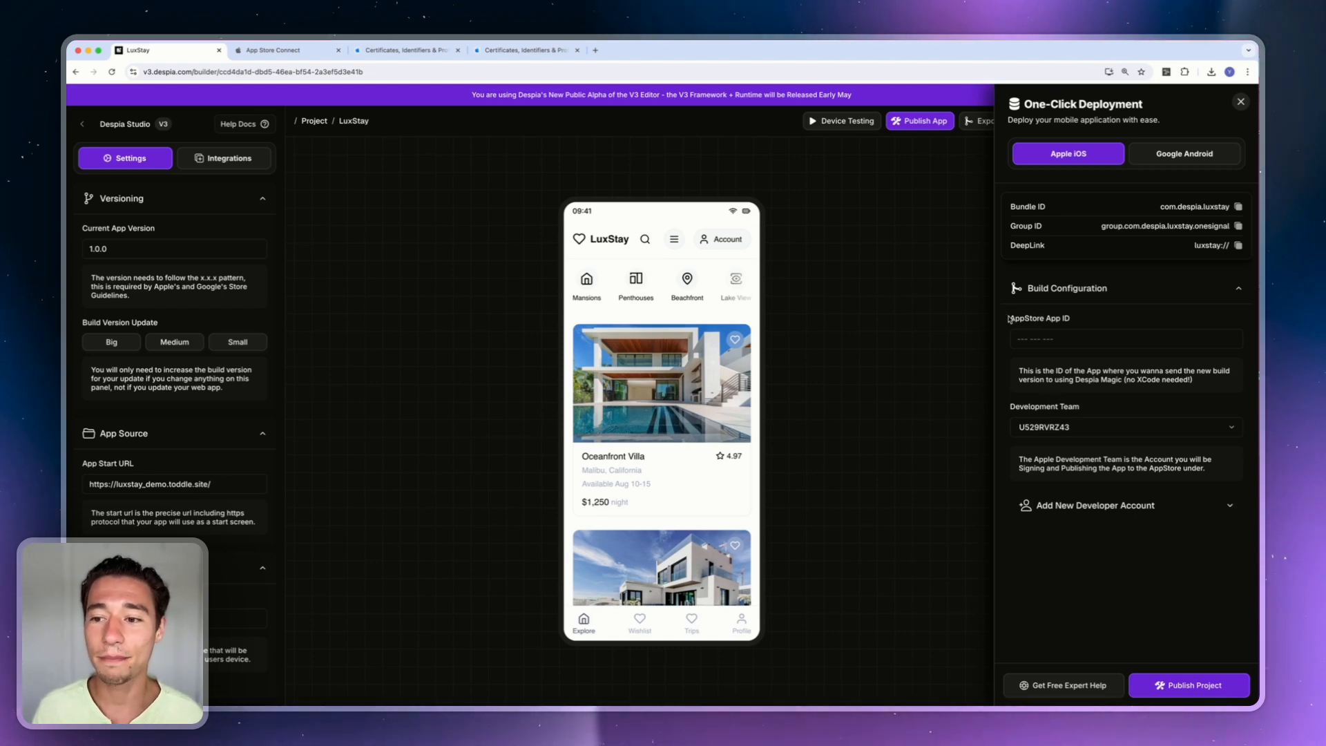
pyautogui.moveTo(1007, 318); pyautogui.dragTo(1077, 320)
pyautogui.click(350, 115)
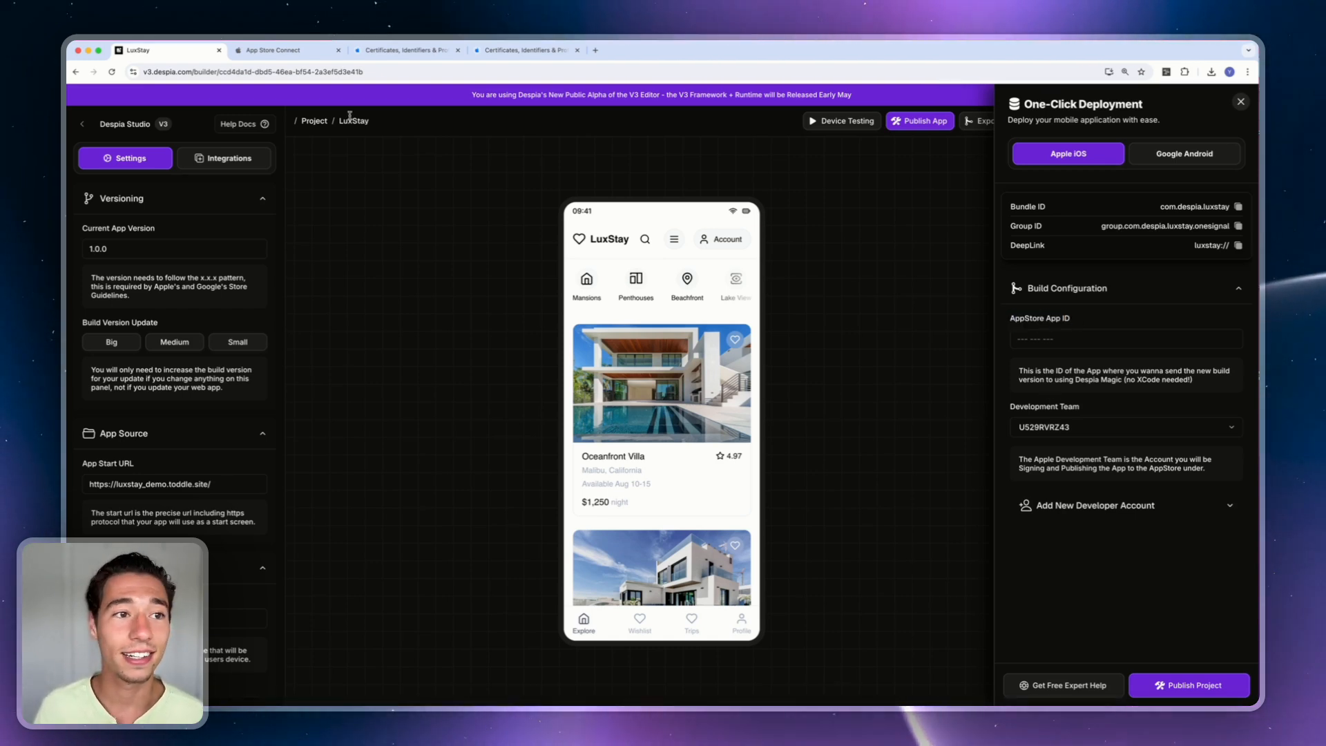
pyautogui.click(276, 54)
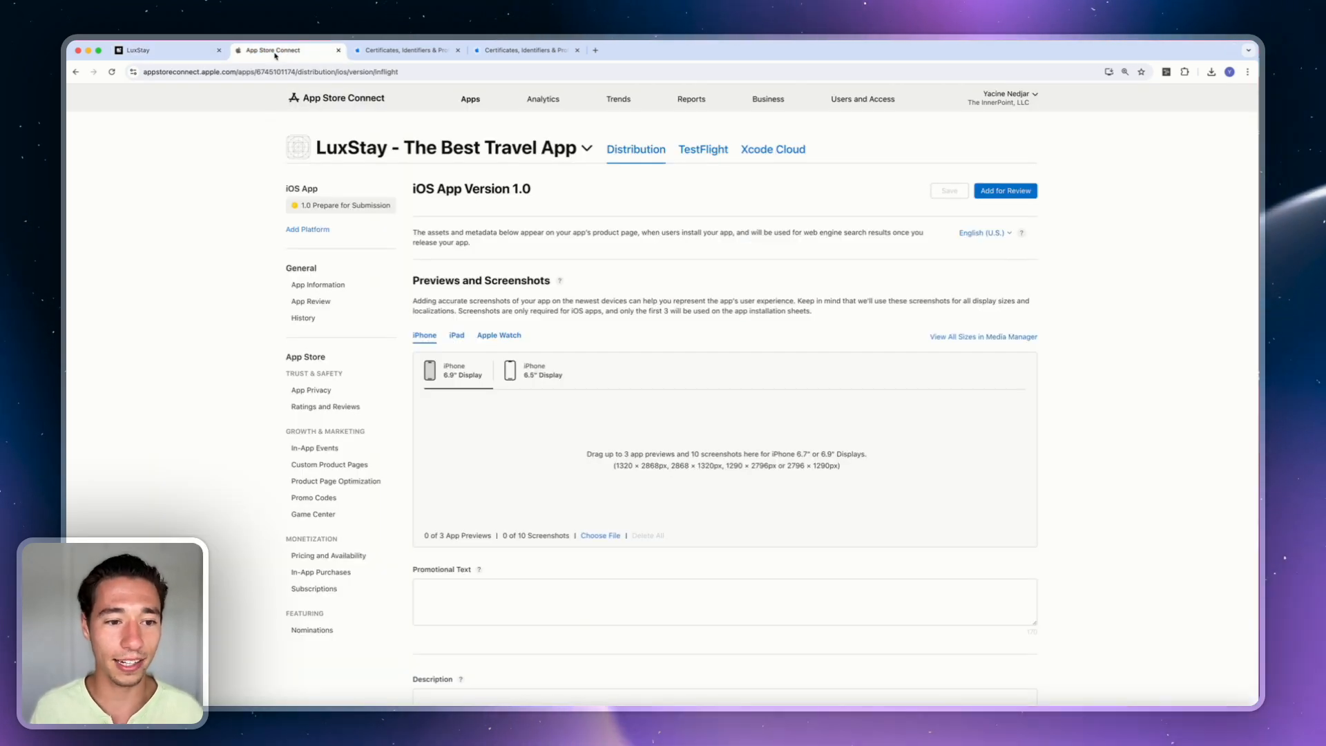
pyautogui.click(296, 286)
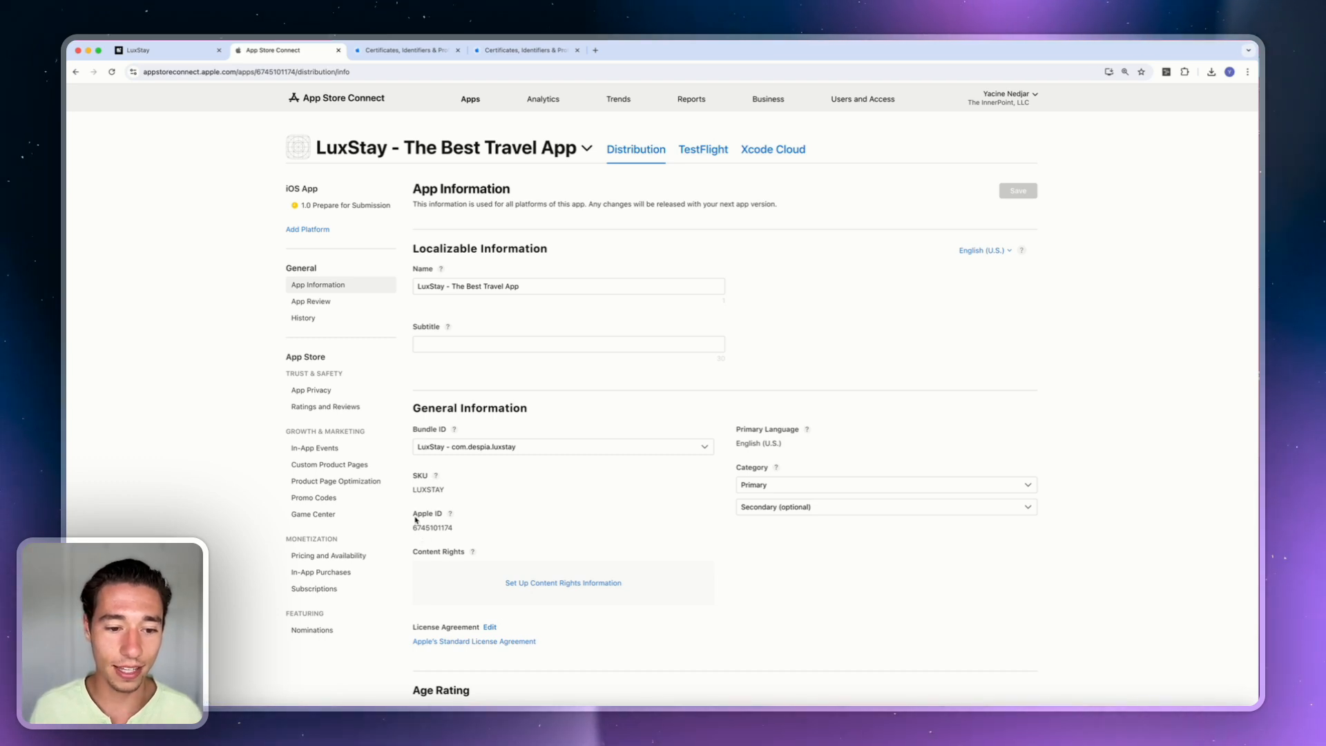
pyautogui.moveTo(413, 514); pyautogui.dragTo(445, 516)
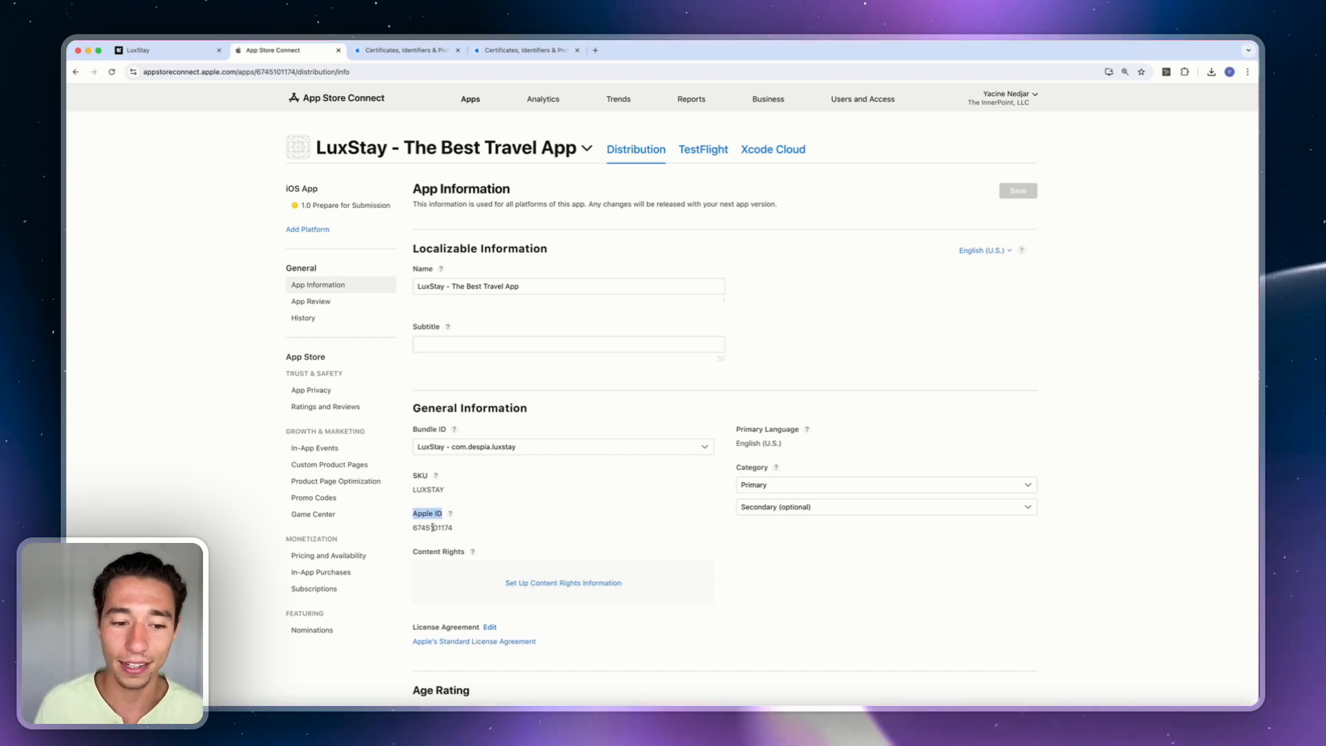
pyautogui.click(472, 518)
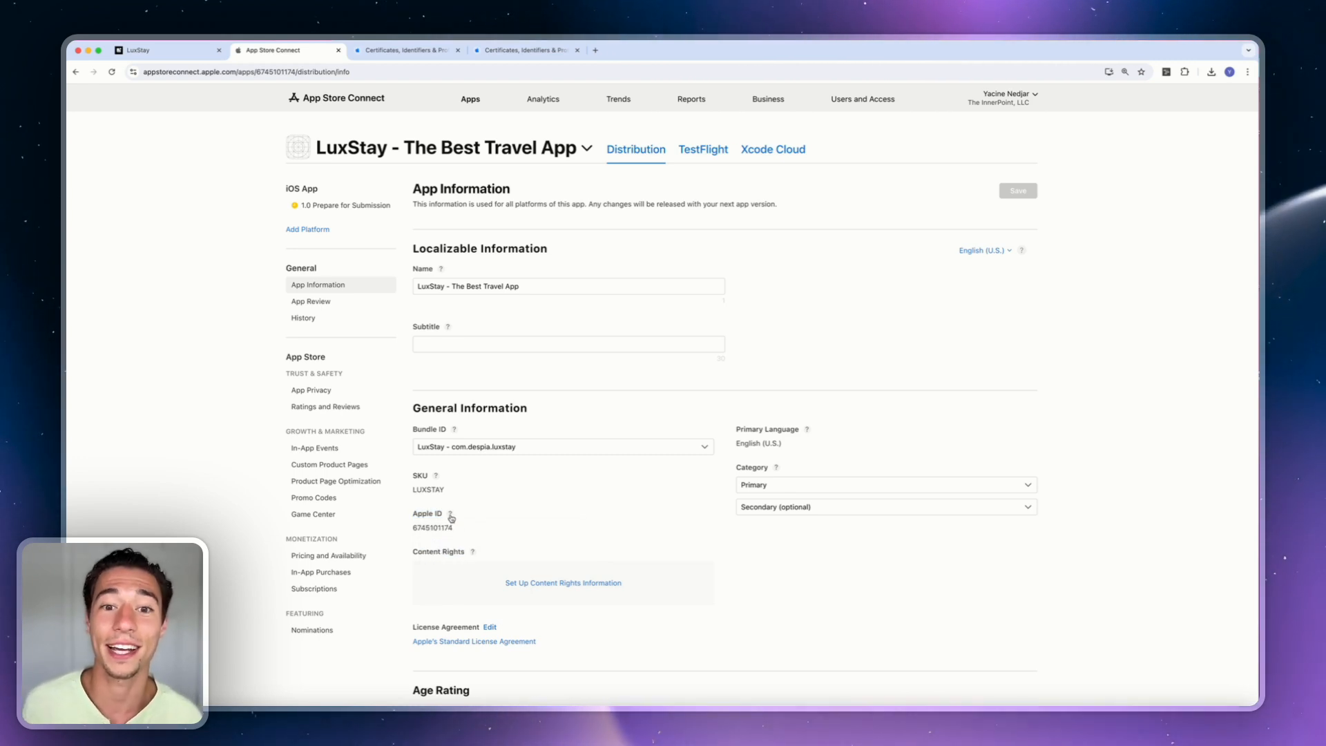
pyautogui.moveTo(451, 517)
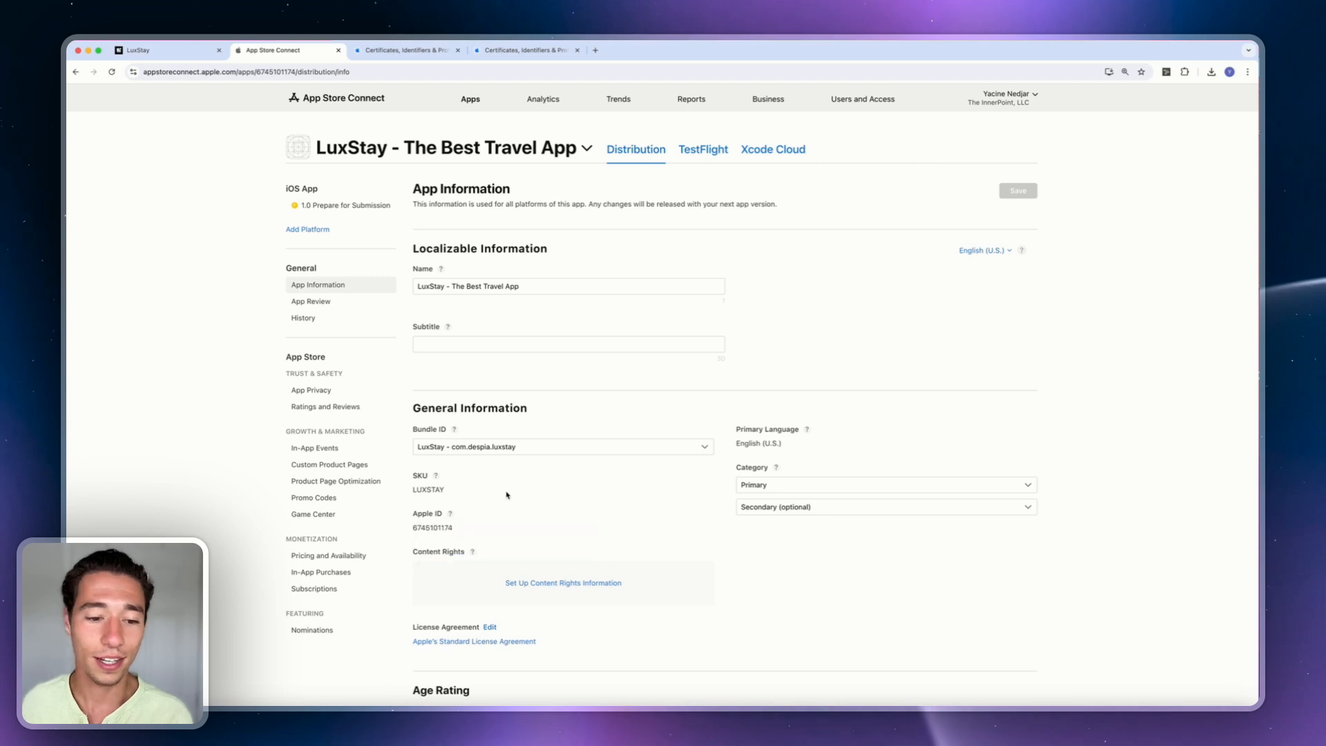
pyautogui.doubleClick(434, 527)
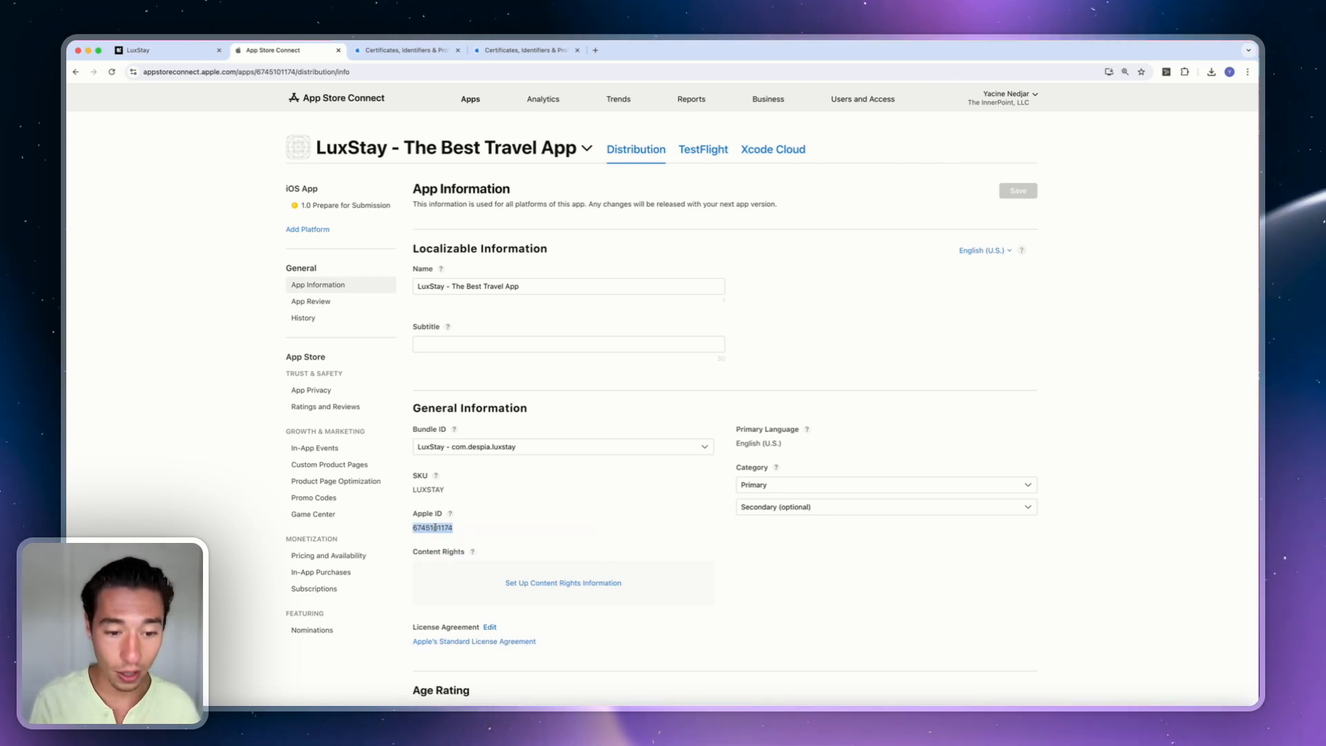
pyautogui.click(163, 55)
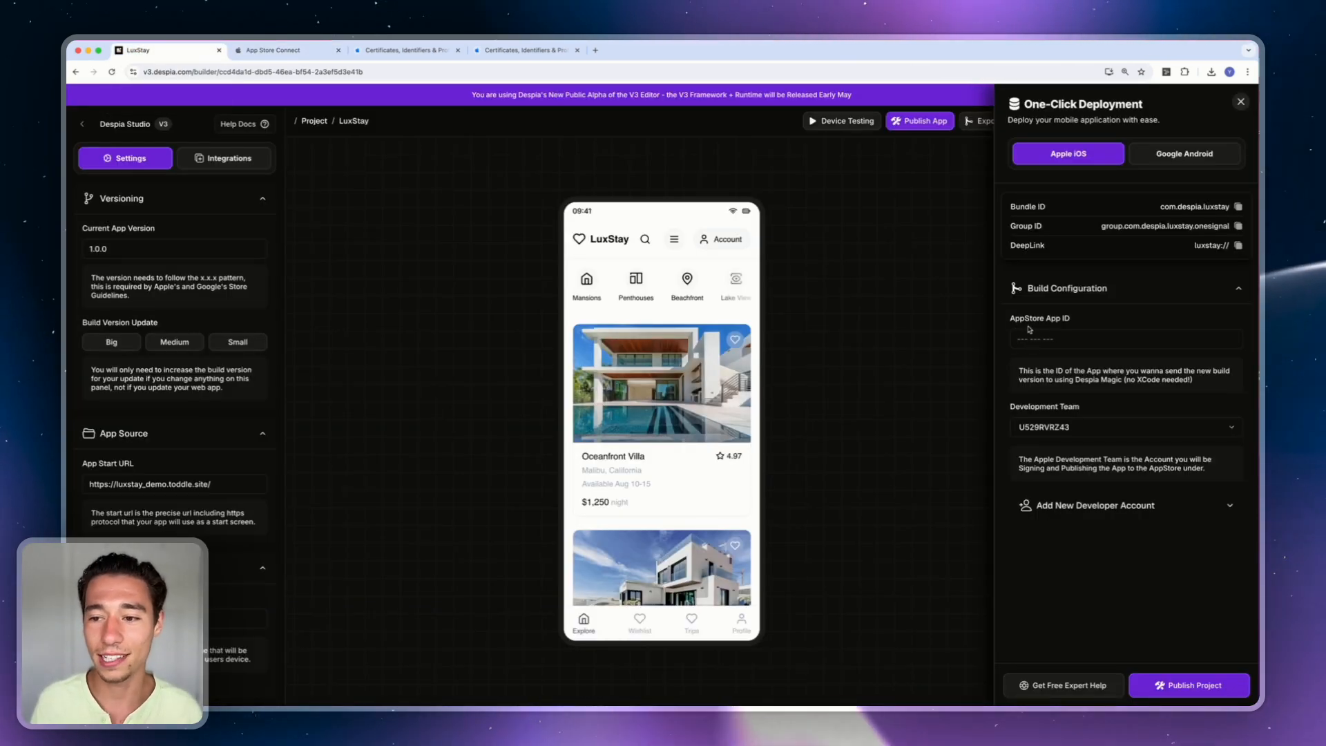
pyautogui.click(1120, 303)
pyautogui.click(1114, 304)
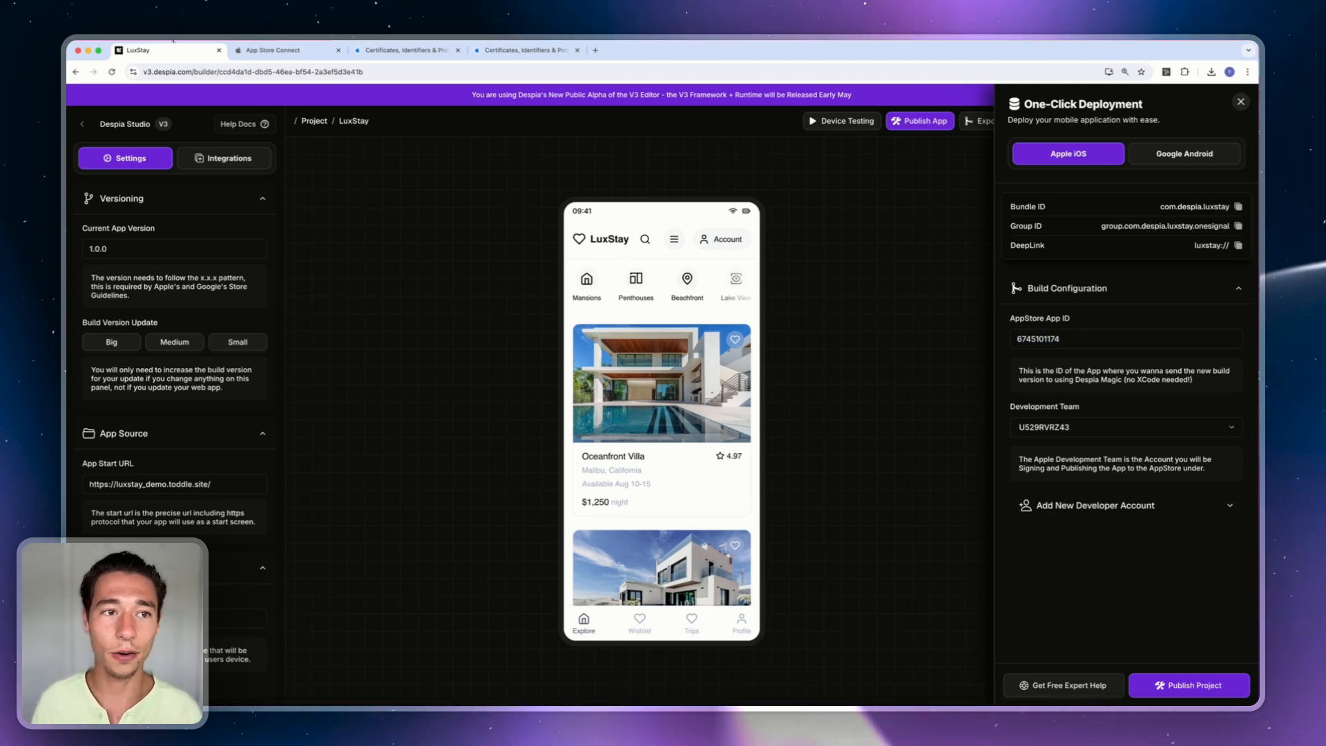
pyautogui.click(258, 55)
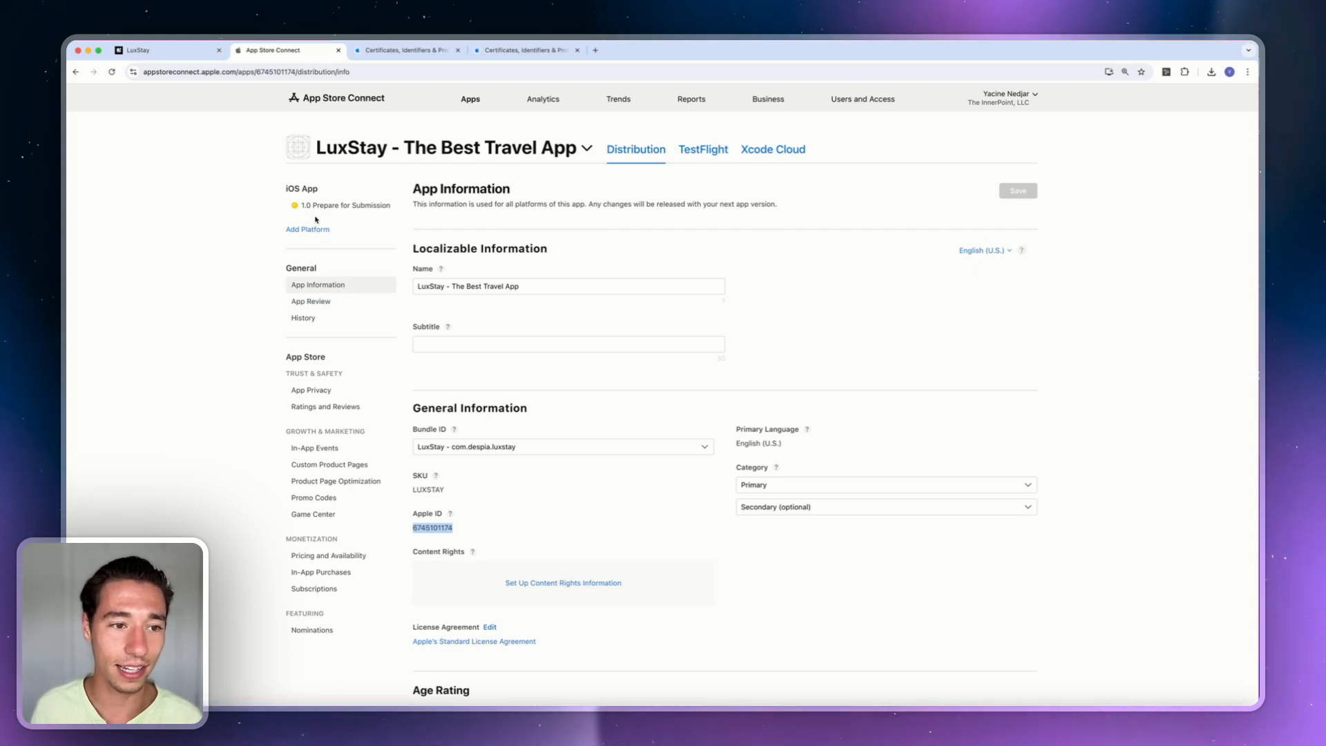
# Create a TestFlight internal testing group named 'Despia Testers'.
pyautogui.press('super+Tab')
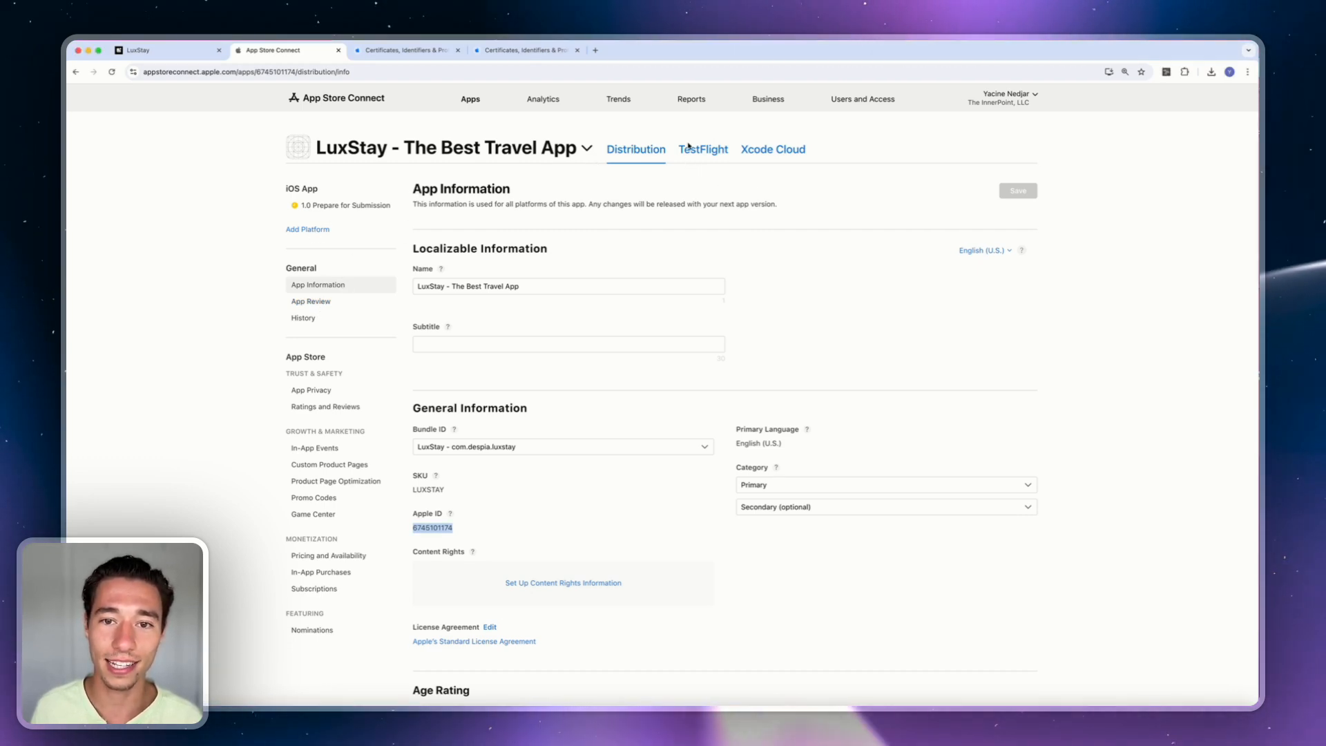
pyautogui.click(688, 153)
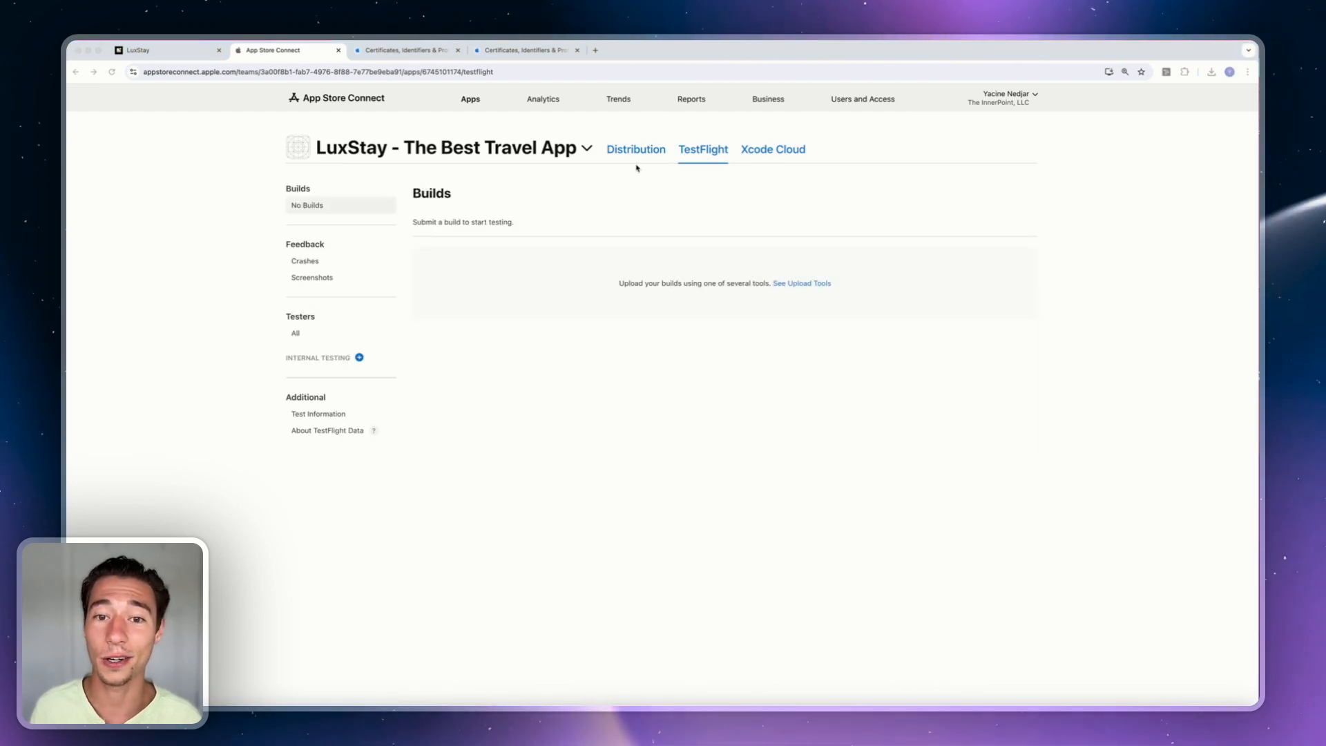
pyautogui.click(359, 358)
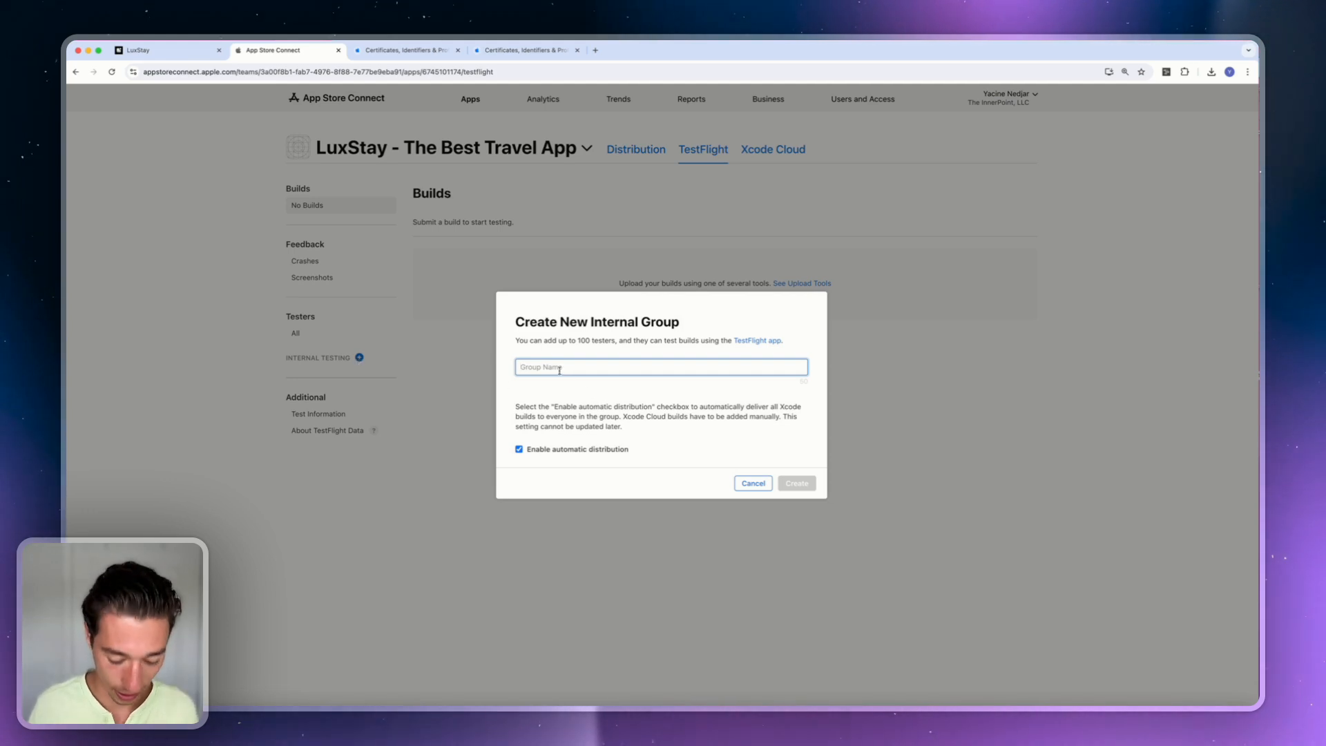
pyautogui.write('Despia Testers')
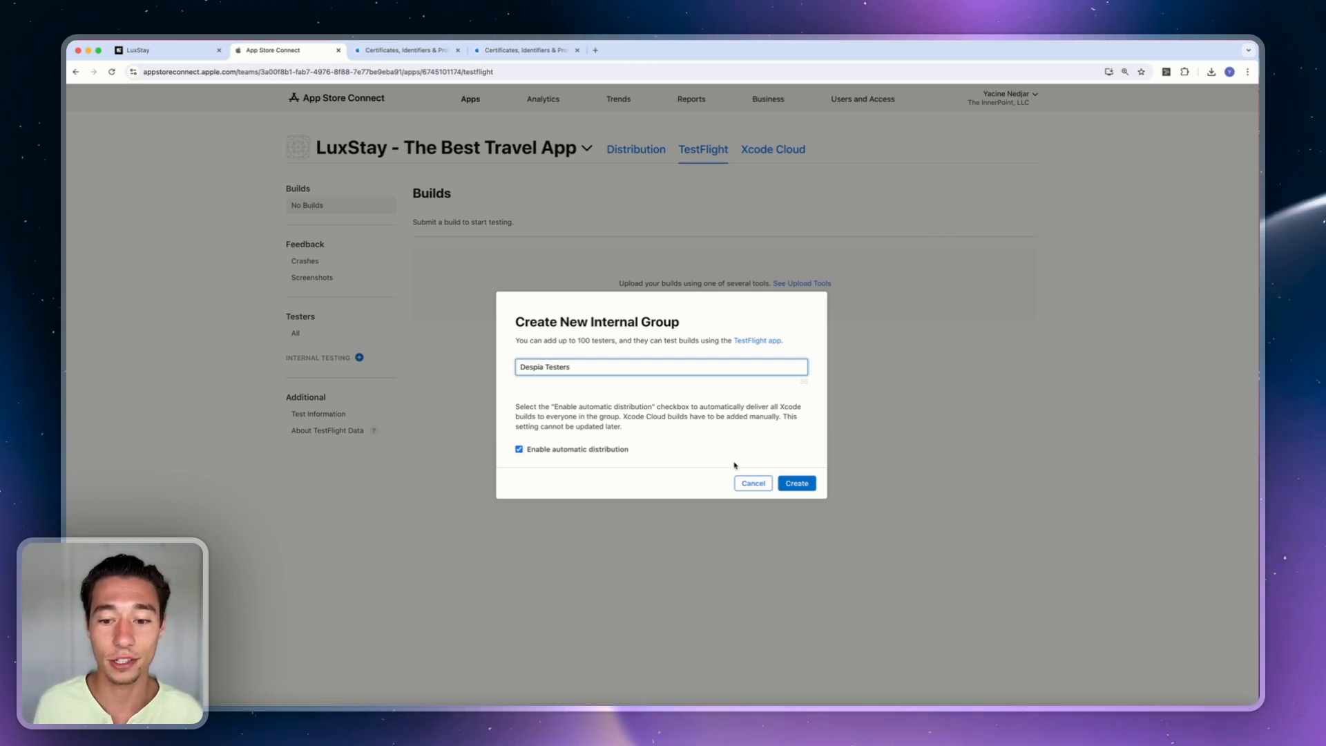
pyautogui.click(794, 483)
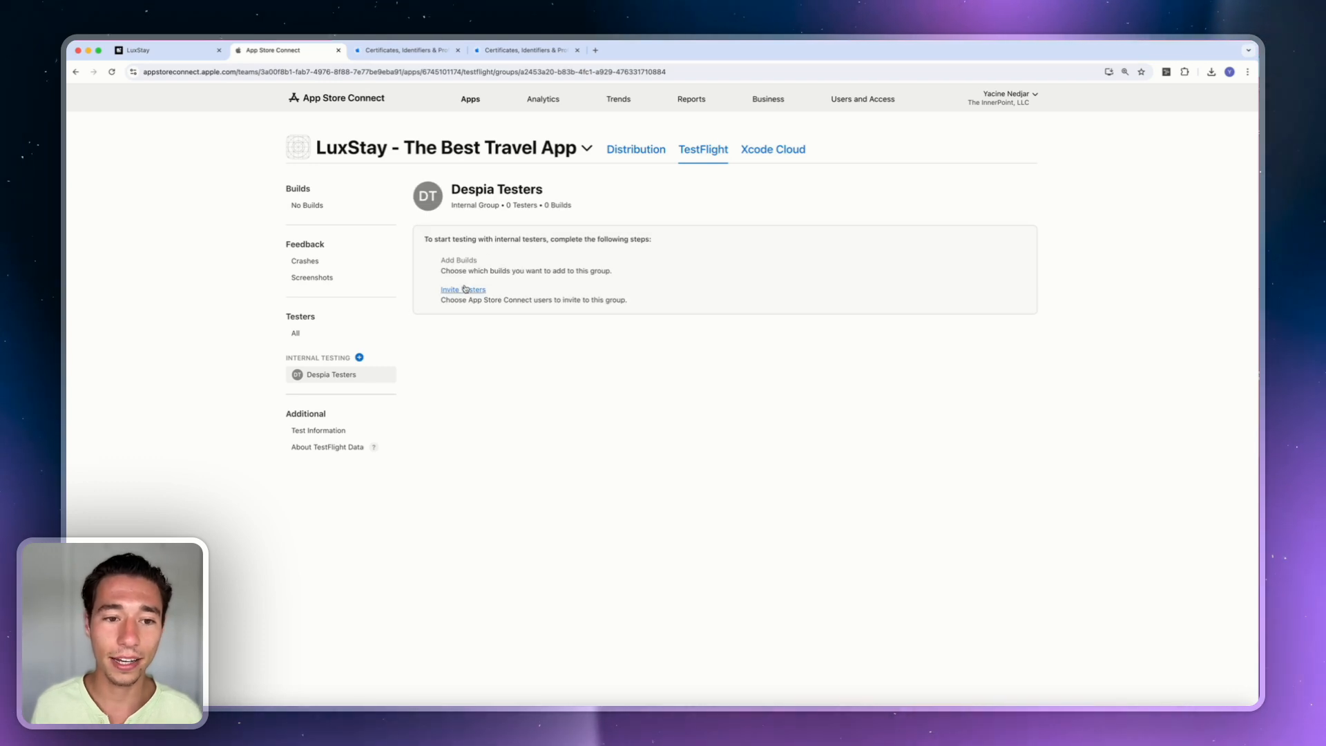
# Add the account holder as a tester to Despia Testers, then check the TestFlight builds overview.
pyautogui.click(466, 288)
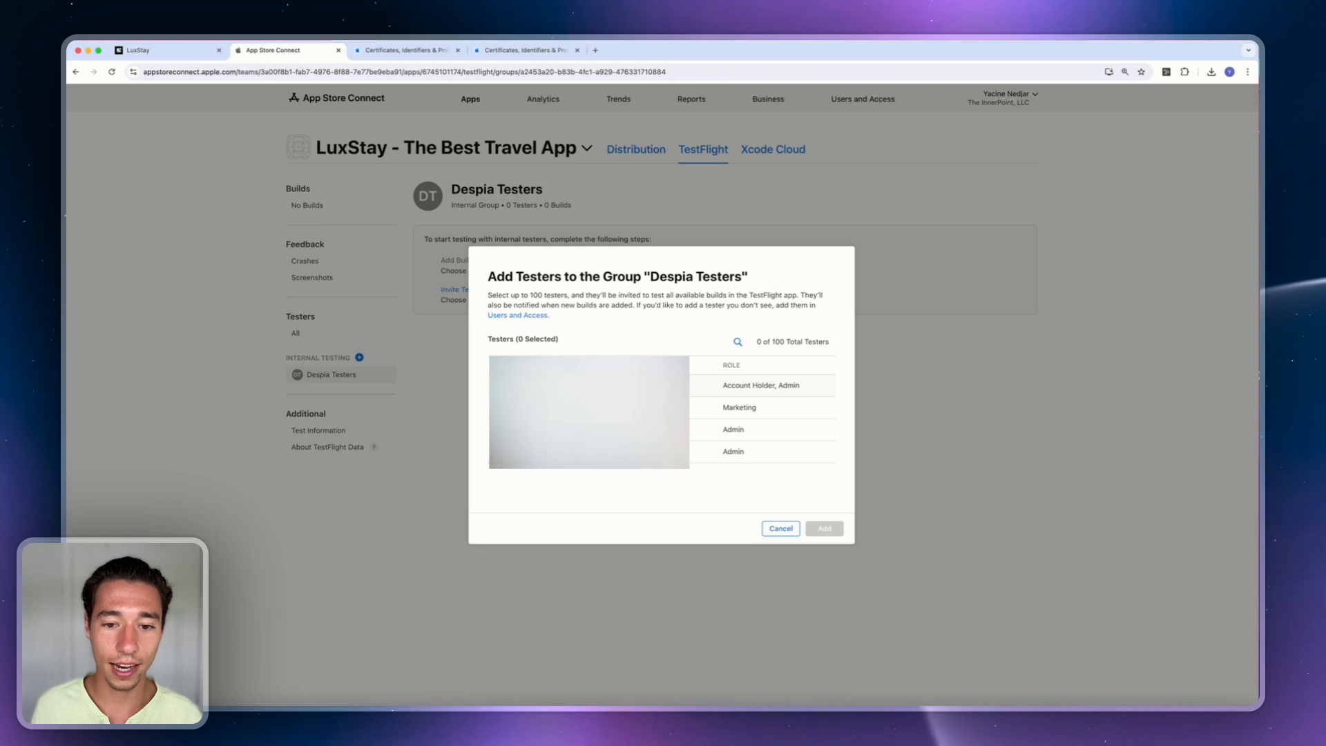
pyautogui.click(760, 385)
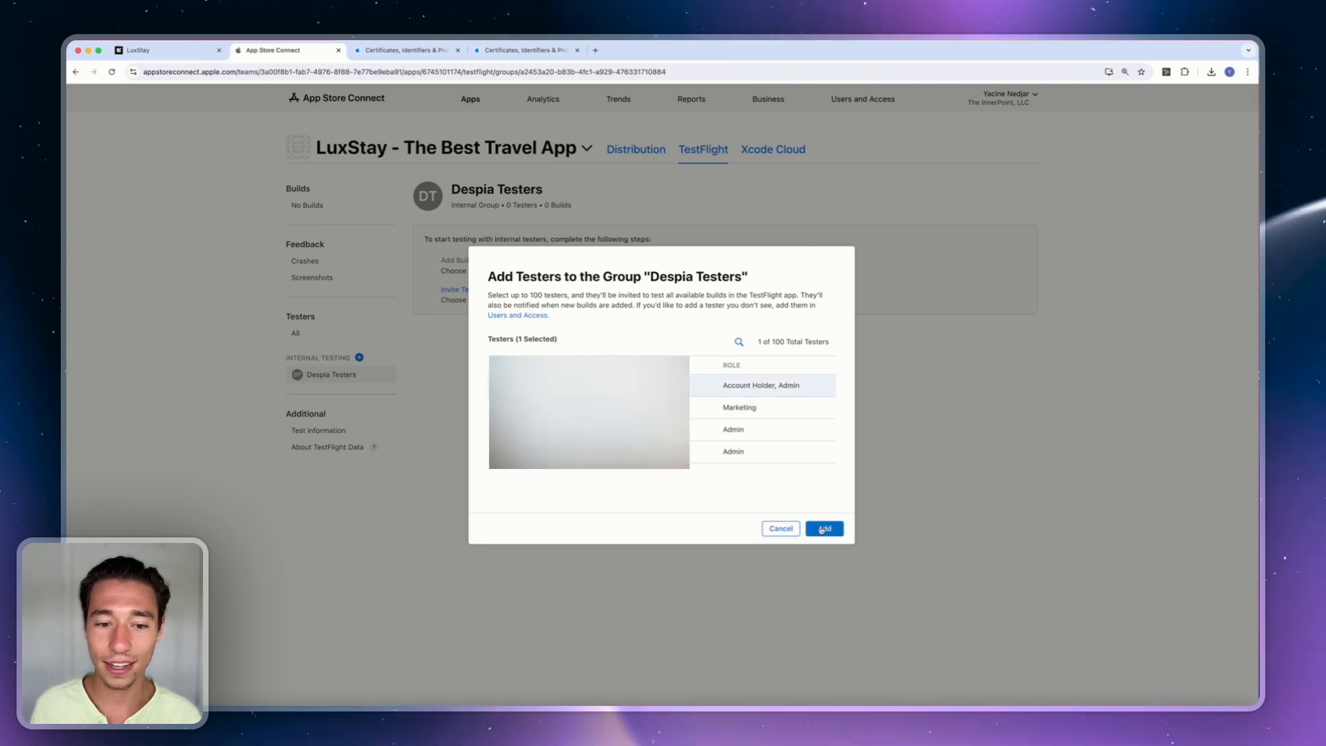
pyautogui.click(822, 529)
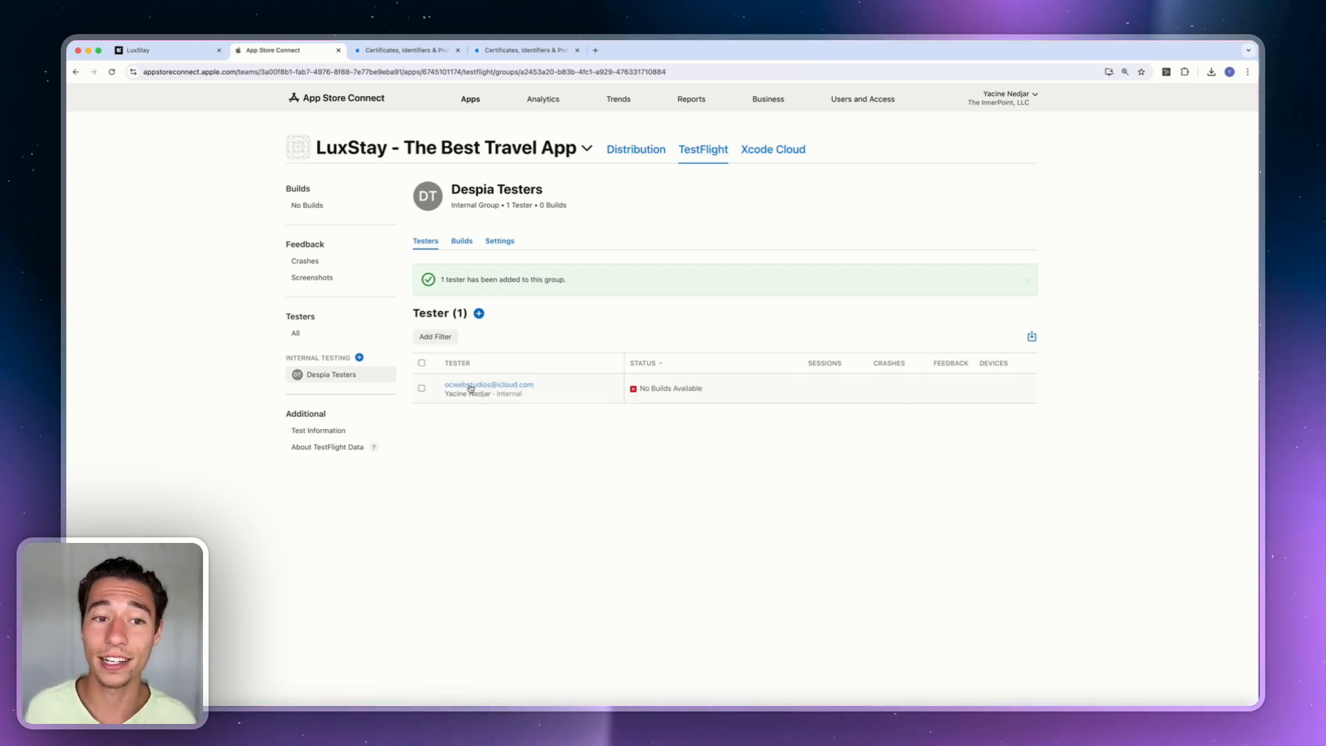
pyautogui.click(306, 206)
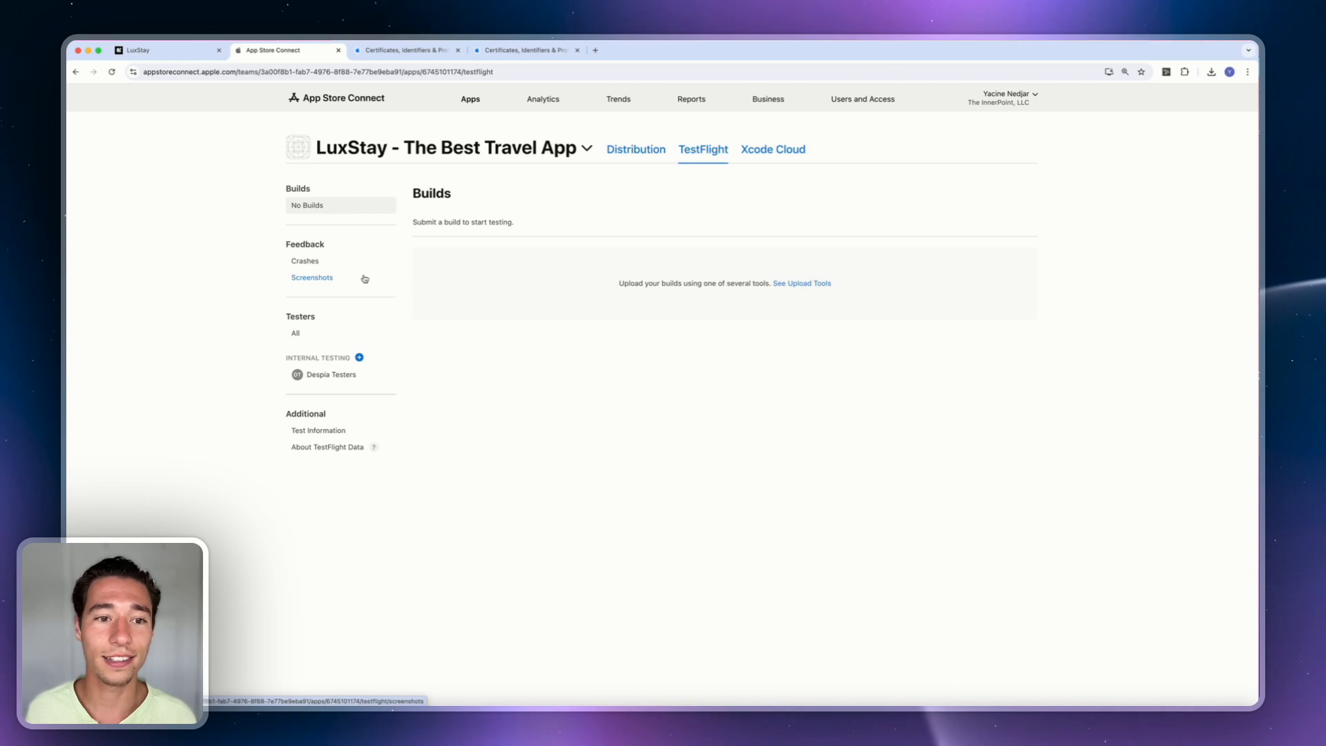
pyautogui.click(165, 52)
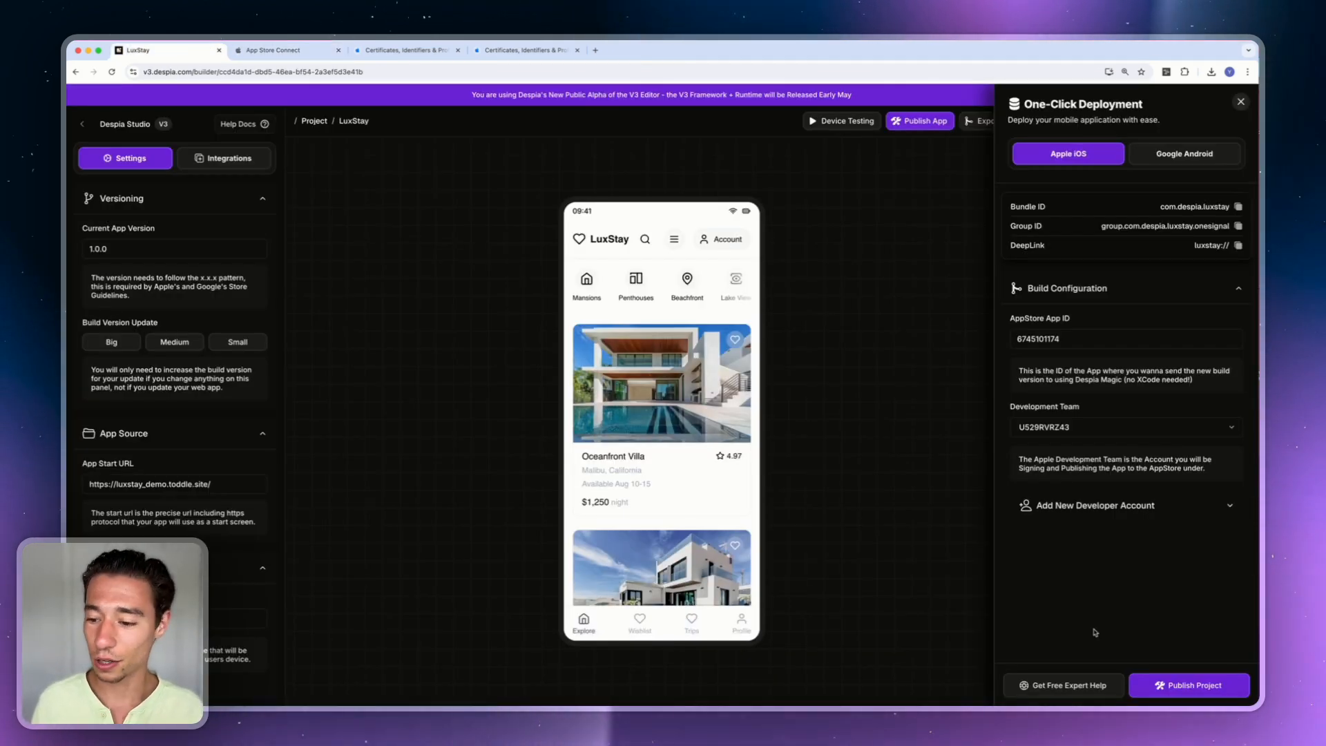
# Publish the LuxStay iOS project and view the completed 1.0.0 build in Build History.
pyautogui.click(1197, 690)
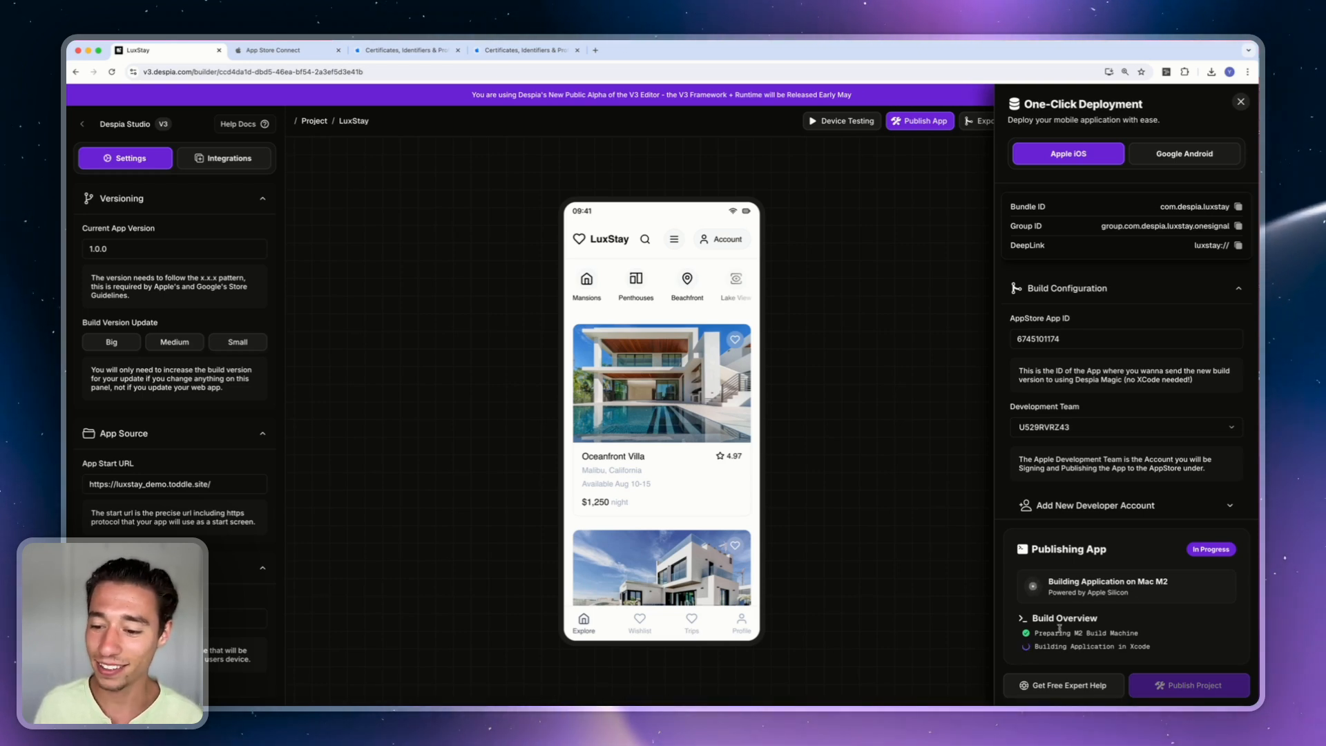
pyautogui.moveTo(1034, 633); pyautogui.dragTo(1102, 639)
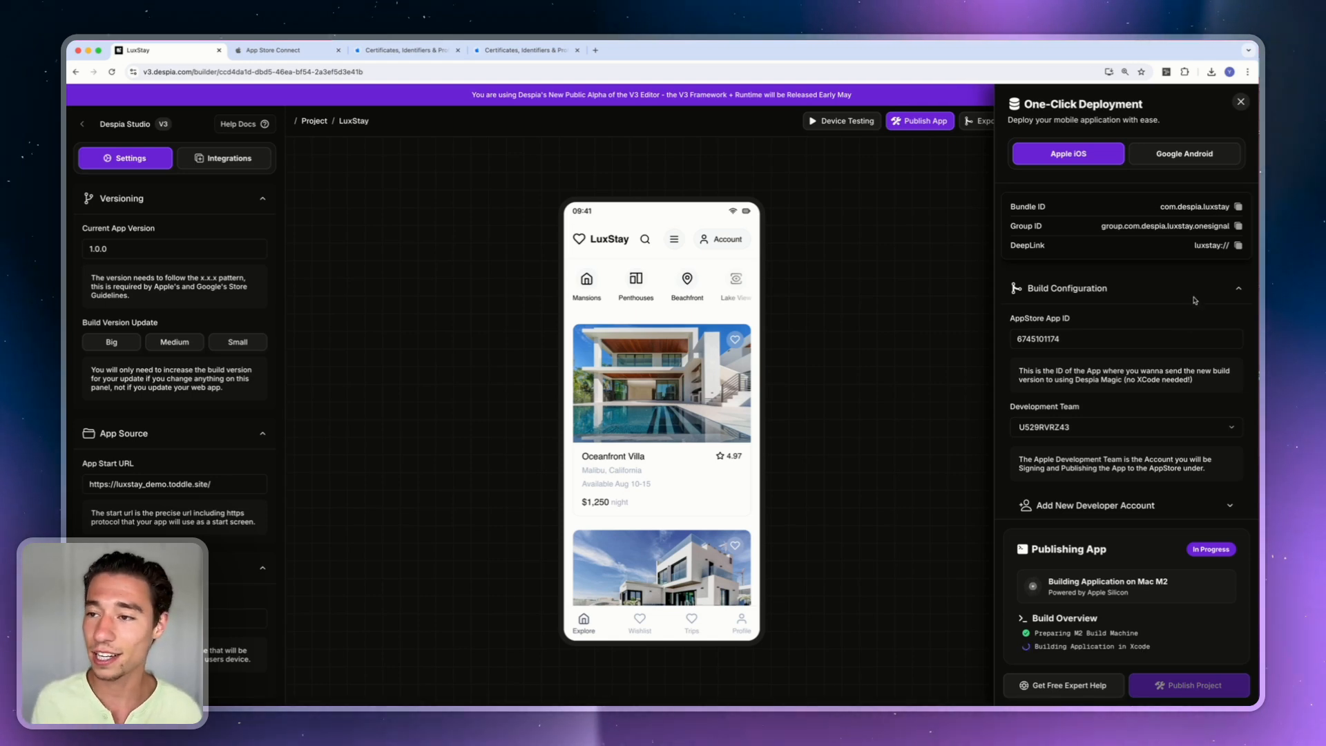
pyautogui.click(1242, 103)
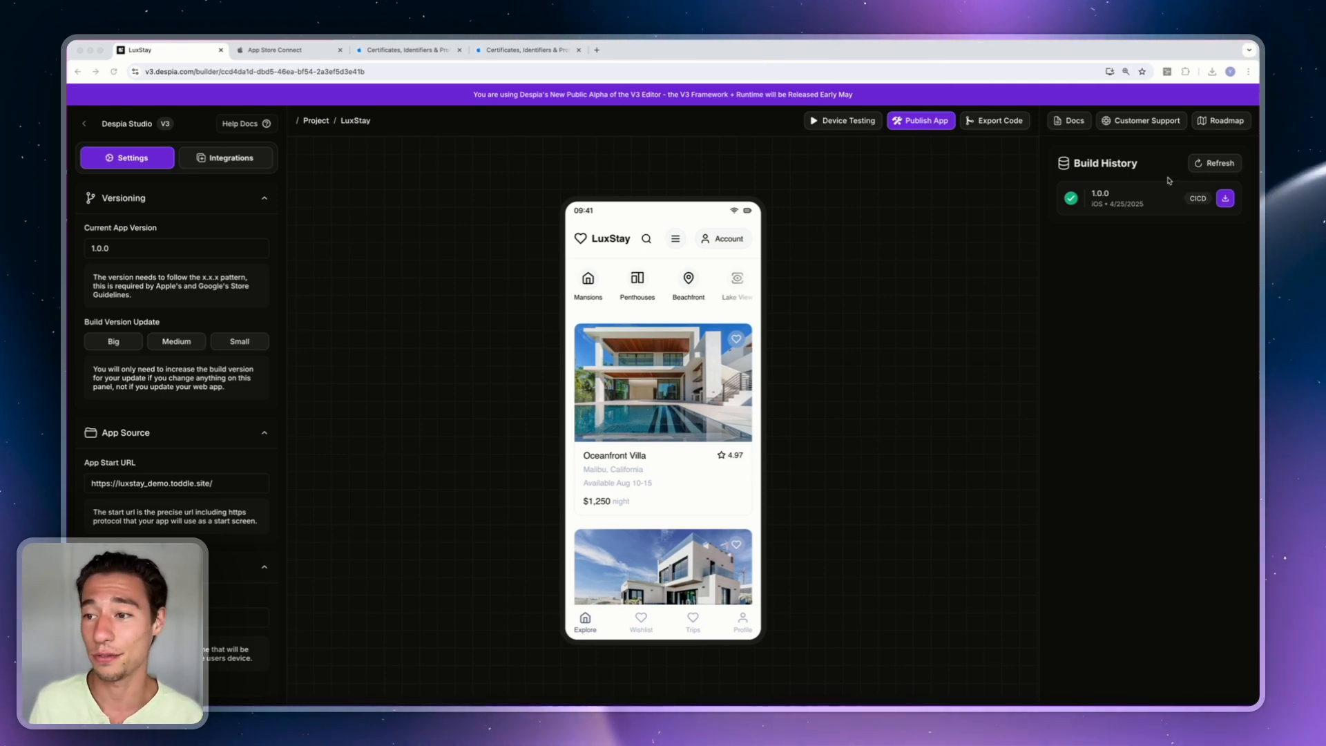
# Reload TestFlight iOS Builds until build 1 of version 1.0.0 appears, marked Missing Compliance.
pyautogui.click(261, 54)
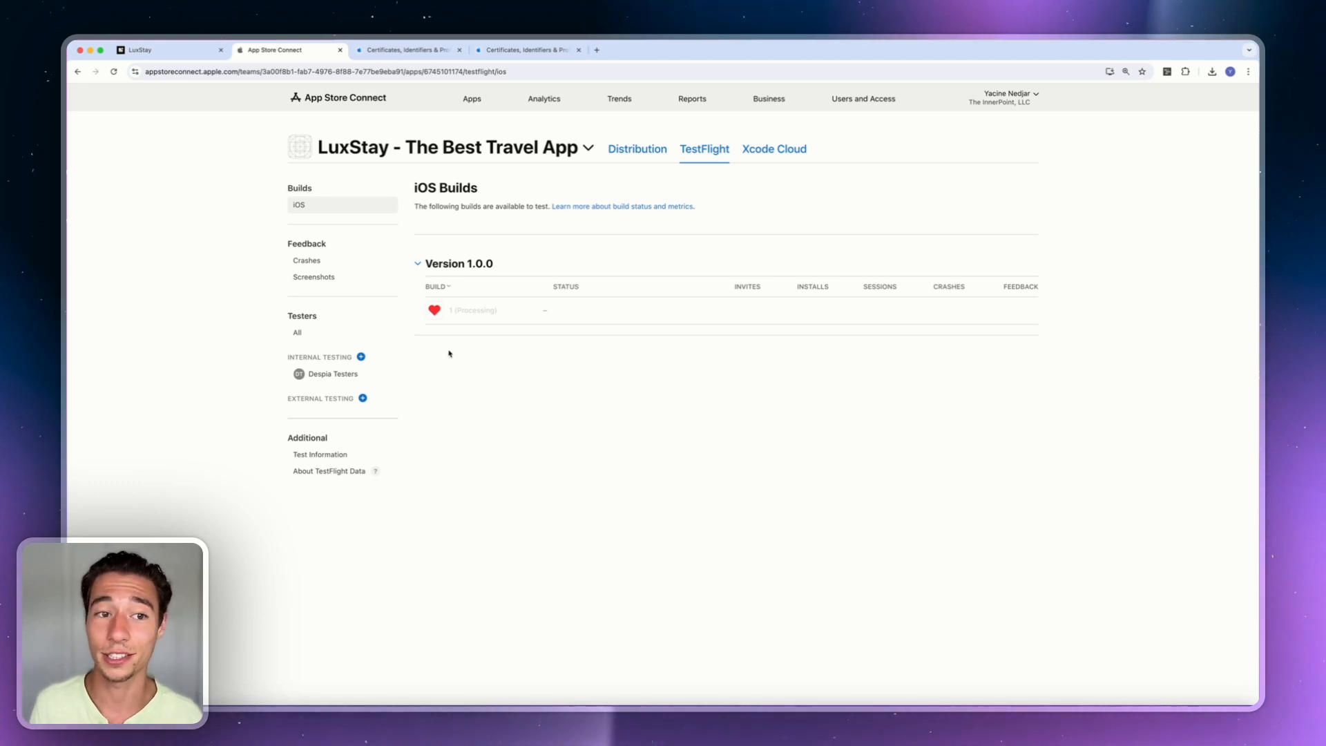
pyautogui.click(114, 72)
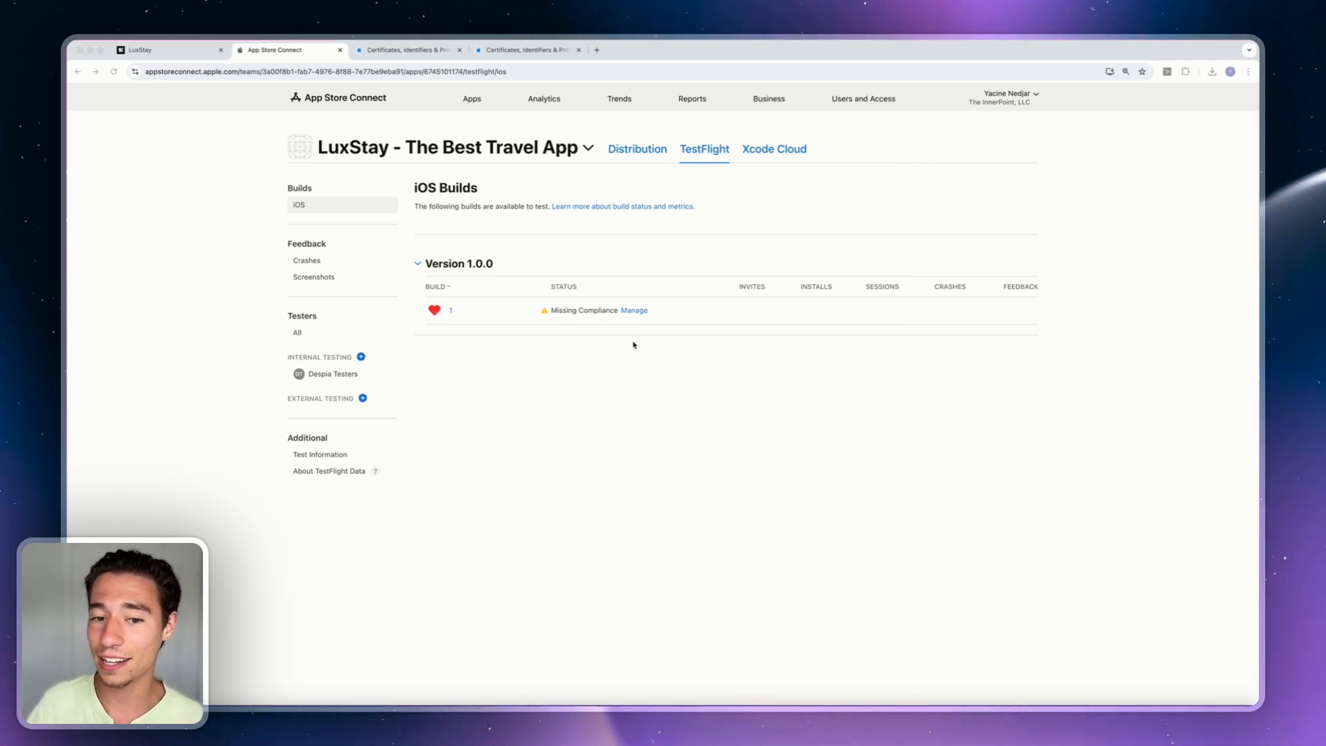
# Answer build 1's encryption compliance with 'None of the algorithms mentioned above' and save.
pyautogui.click(634, 310)
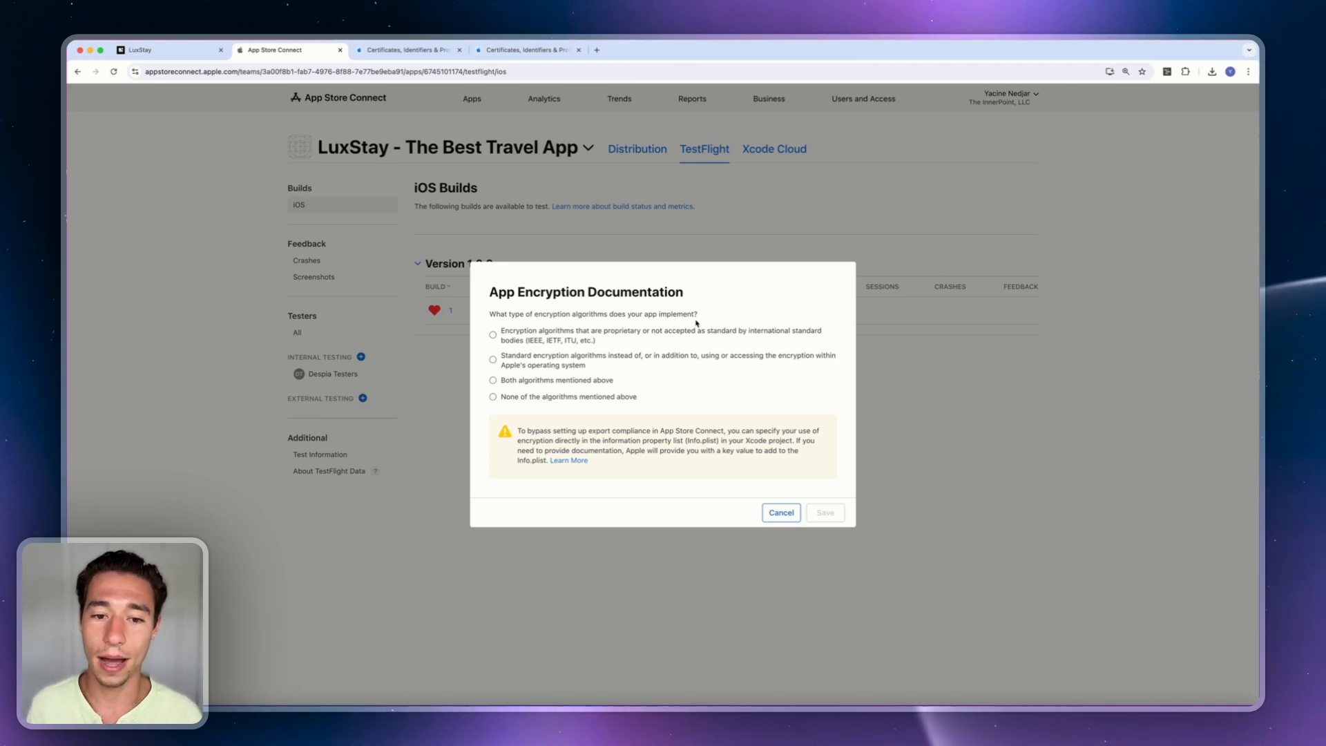
pyautogui.click(493, 397)
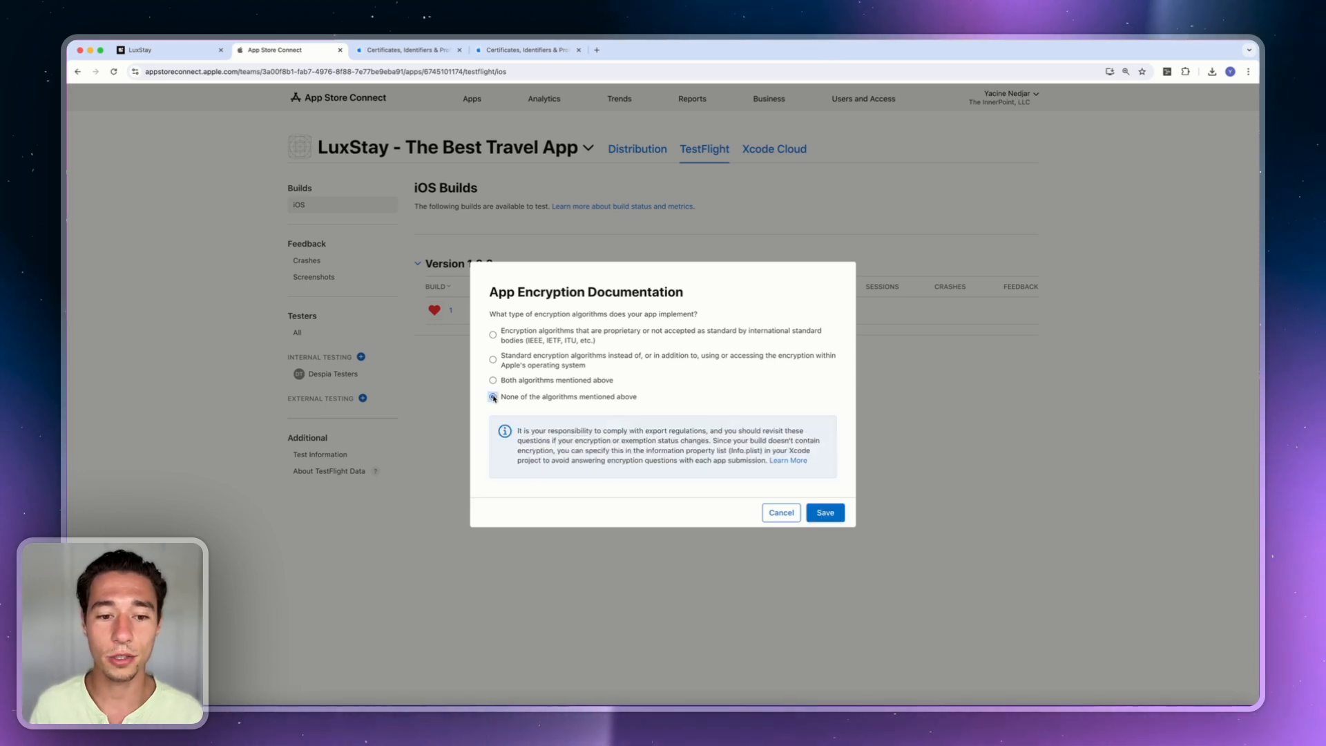
pyautogui.click(823, 512)
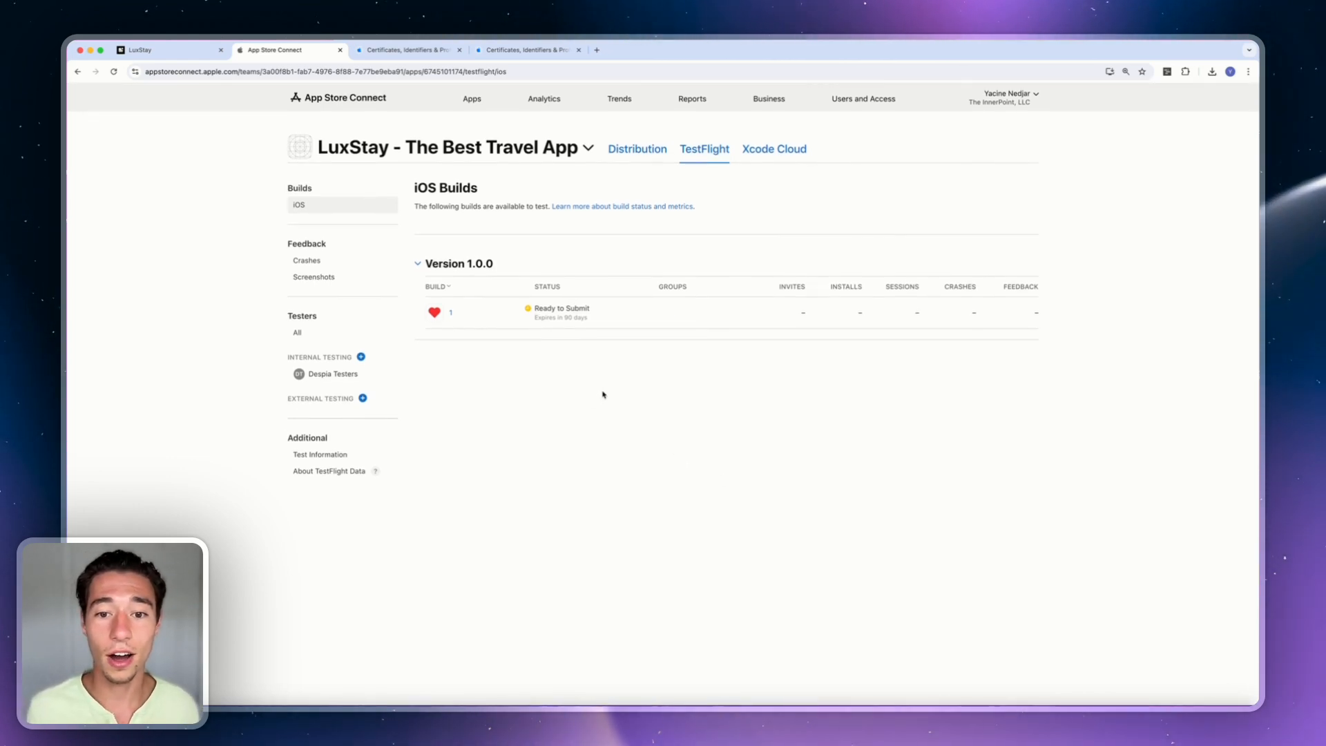
# Open iPhone Mirroring and unlock it with the Mac login password.
pyautogui.moveTo(657, 323)
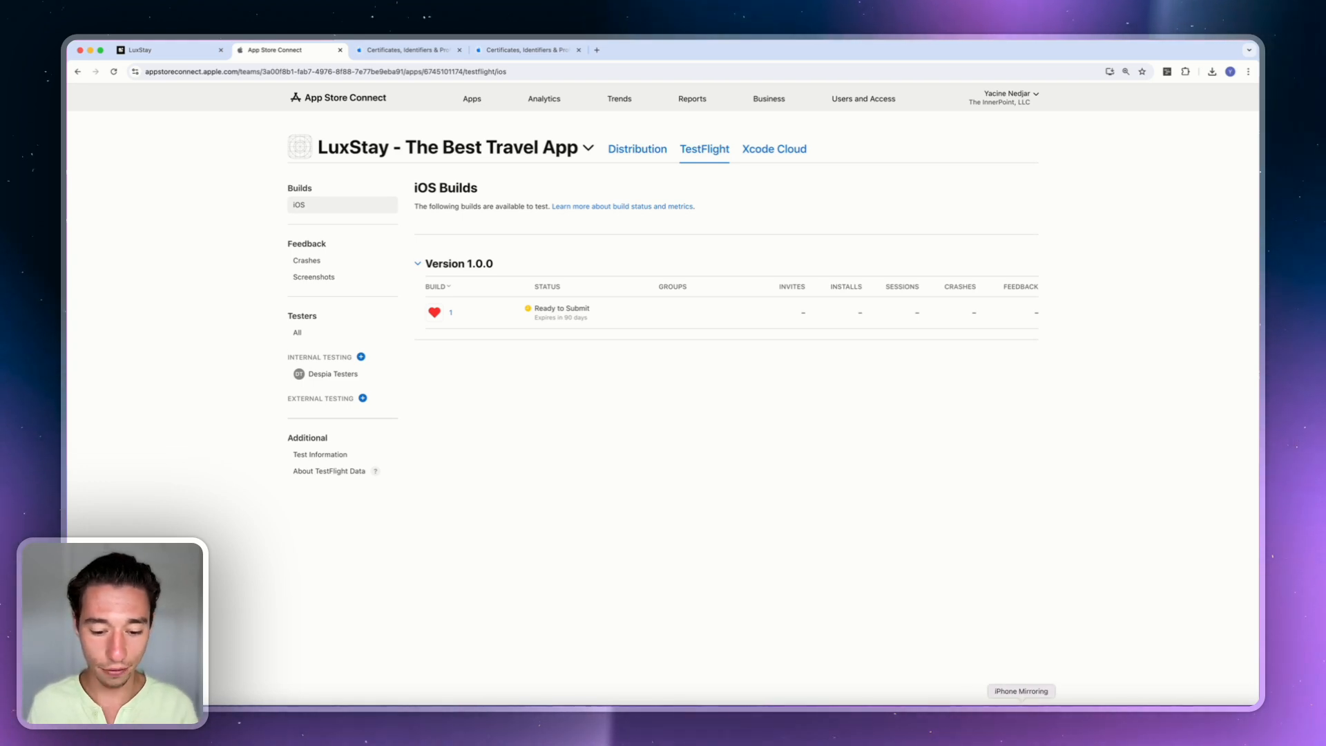
pyautogui.click(1020, 712)
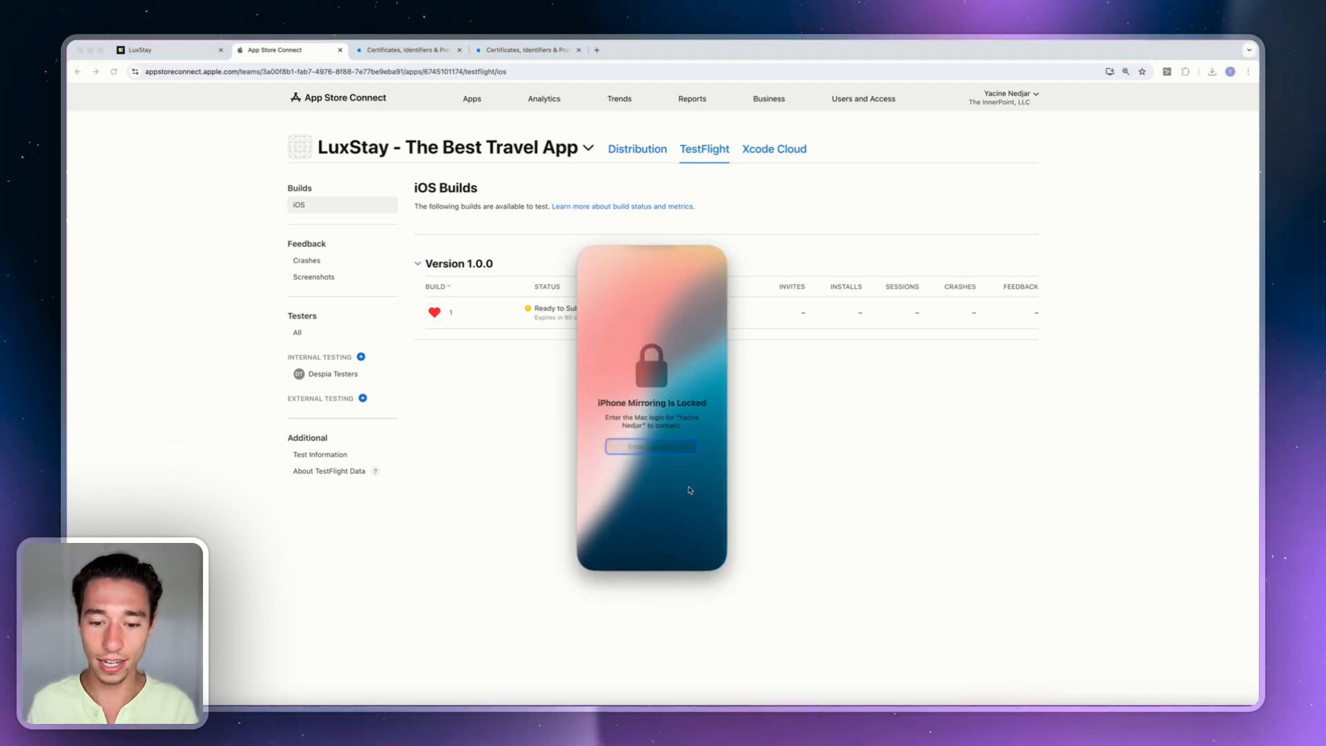
pyautogui.write('••••')
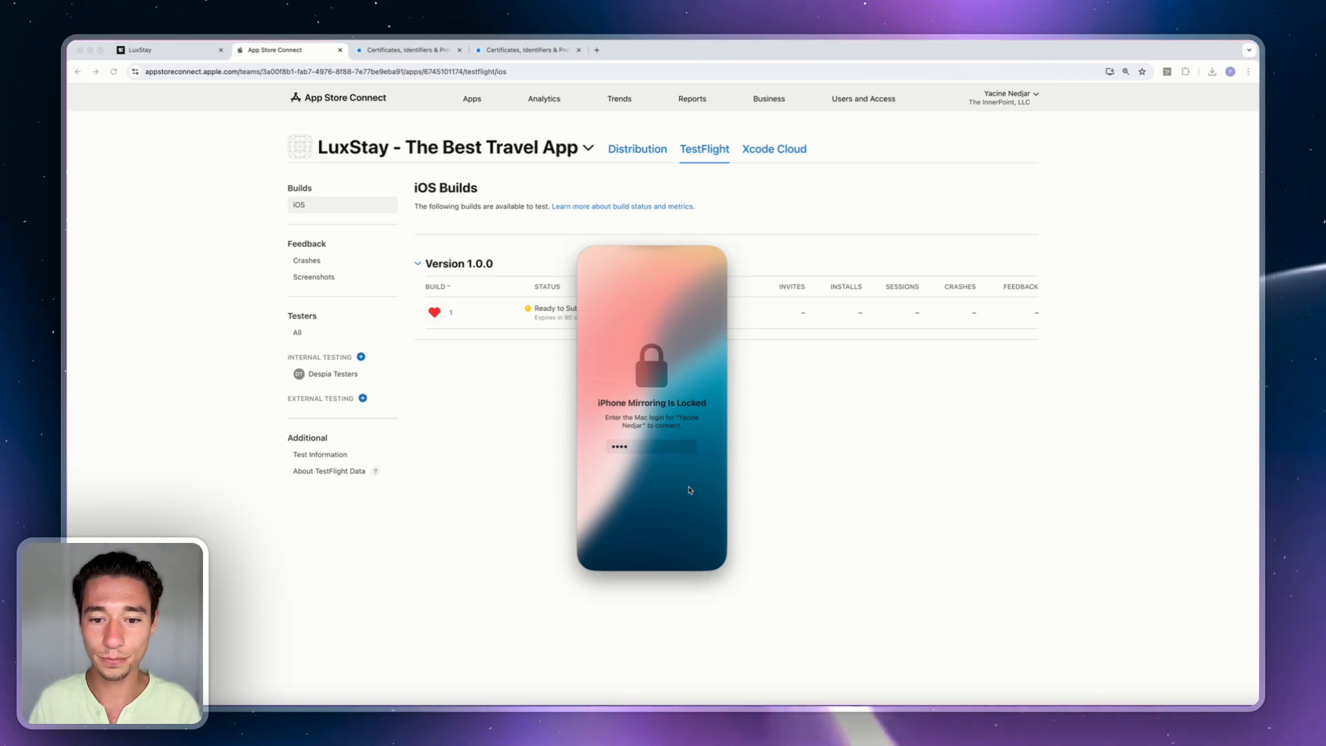
pyautogui.press('Return')
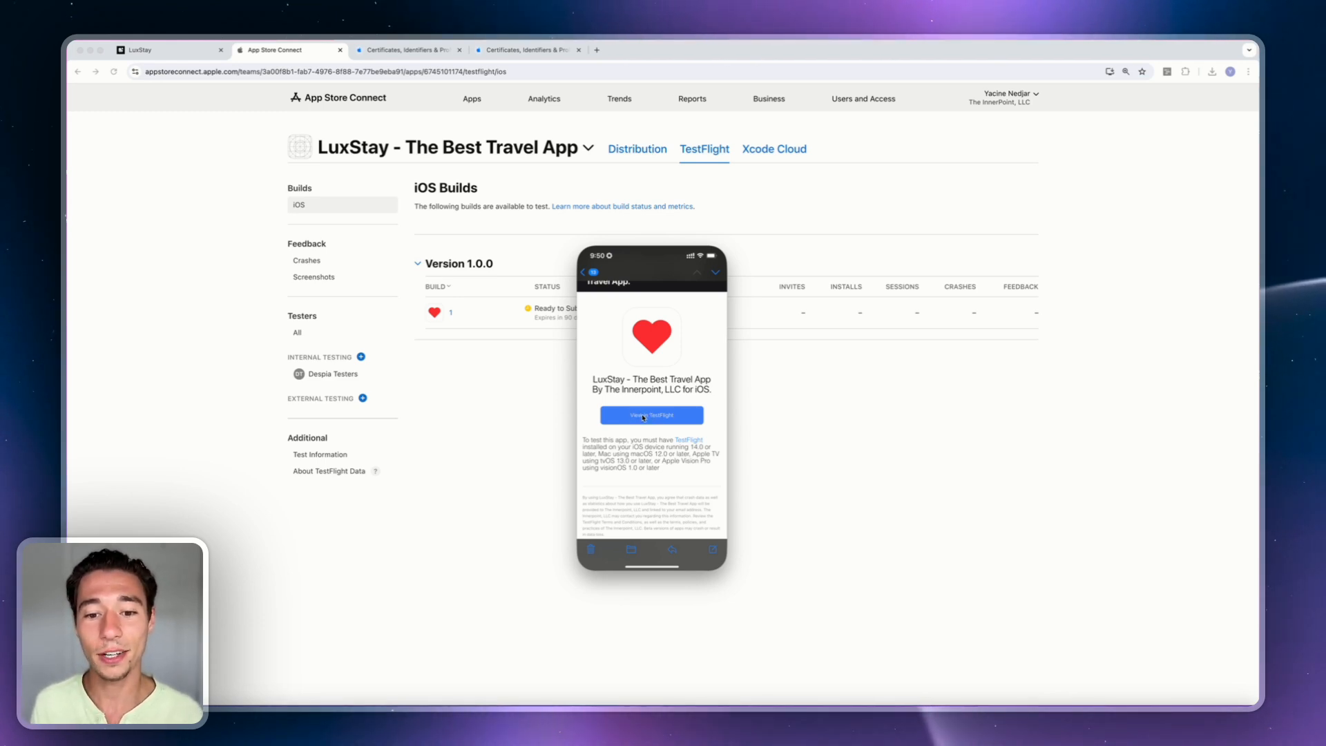
# Install the LuxStay 1.0.0 beta from its TestFlight invitation and launch it.
pyautogui.click(643, 415)
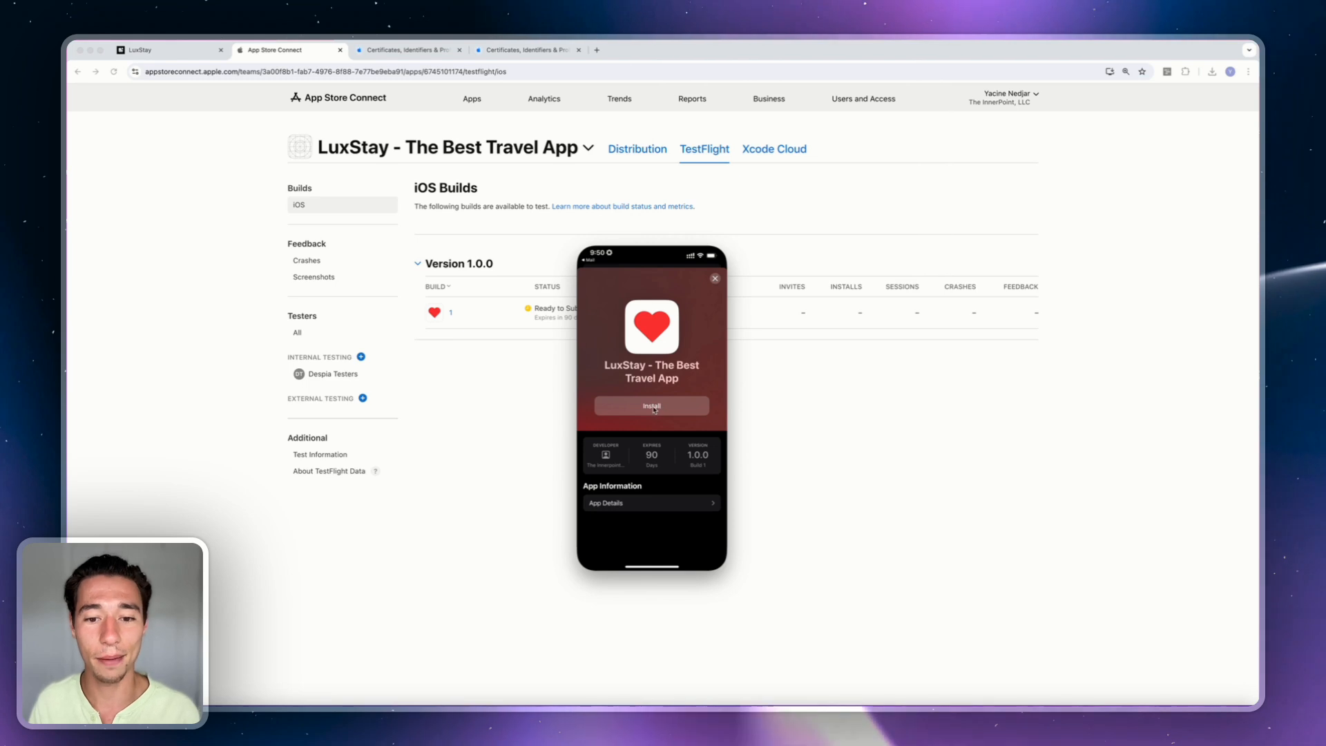
pyautogui.click(652, 407)
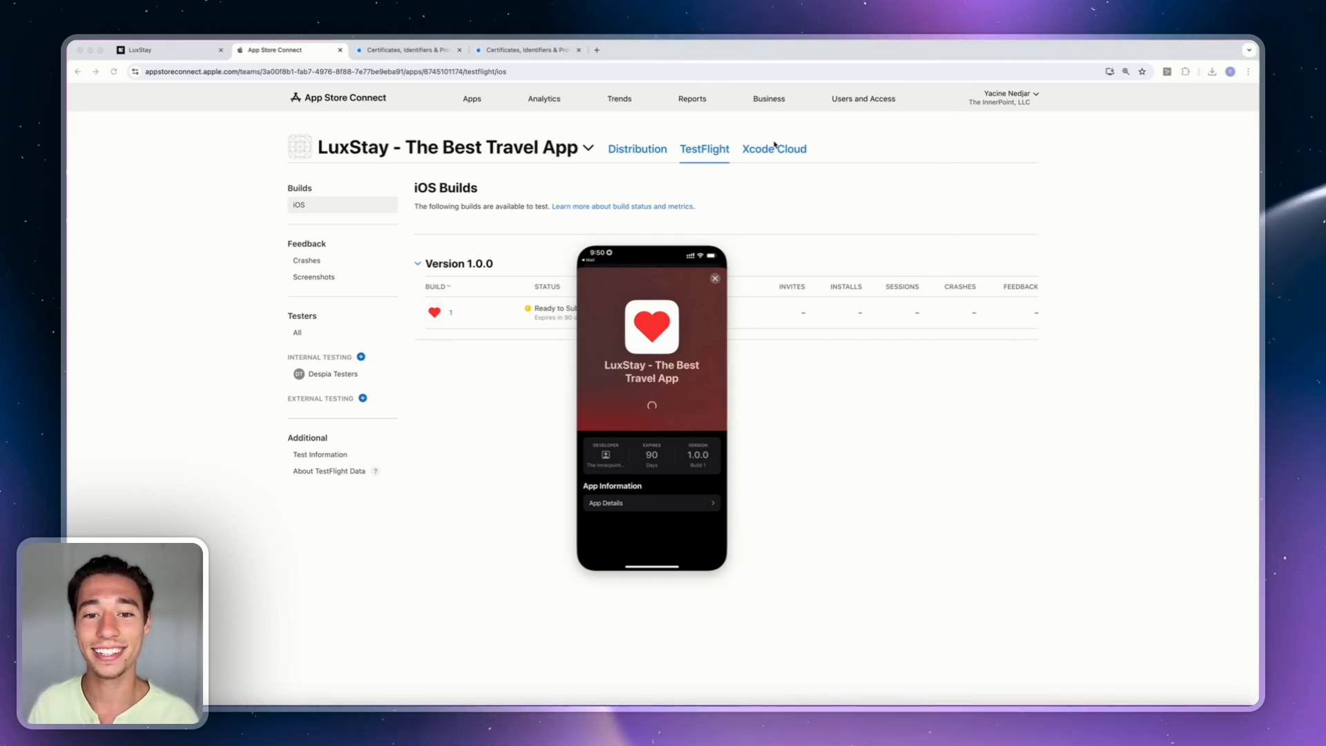
pyautogui.moveTo(626, 257); pyautogui.dragTo(640, 219)
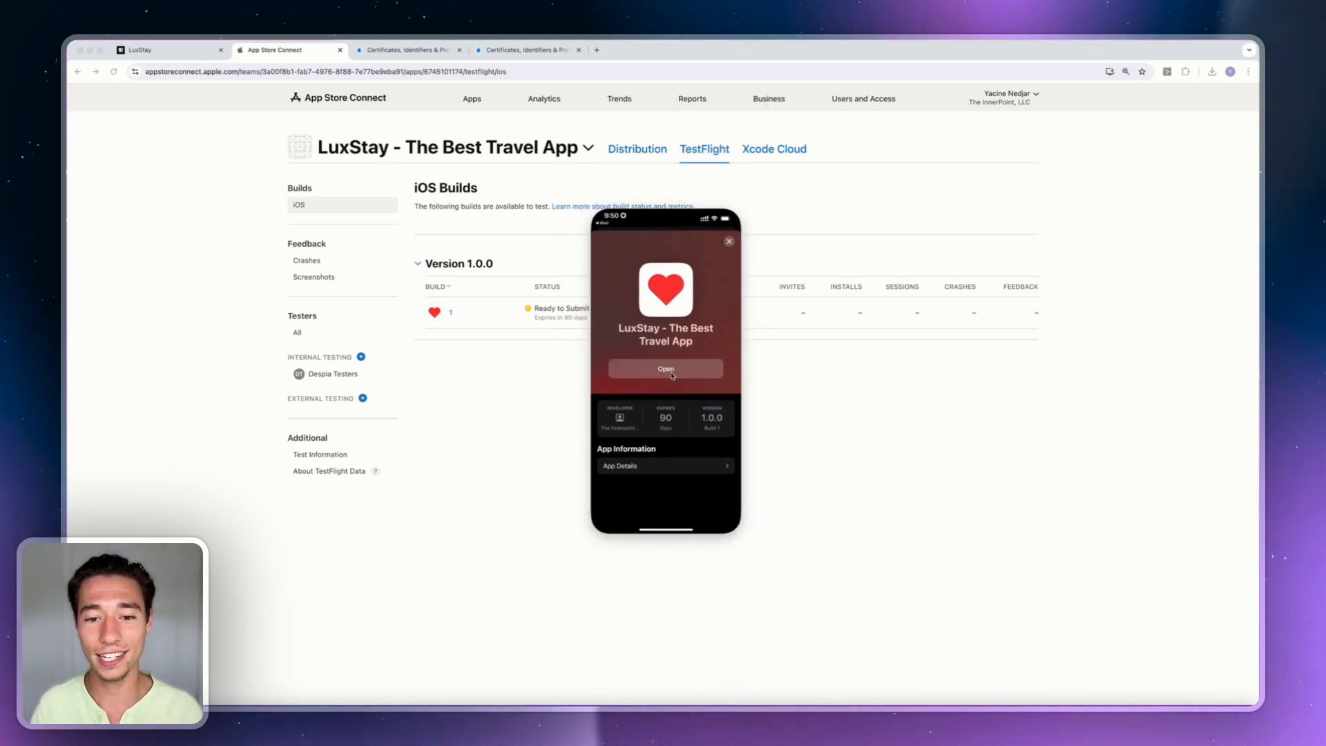
pyautogui.click(671, 372)
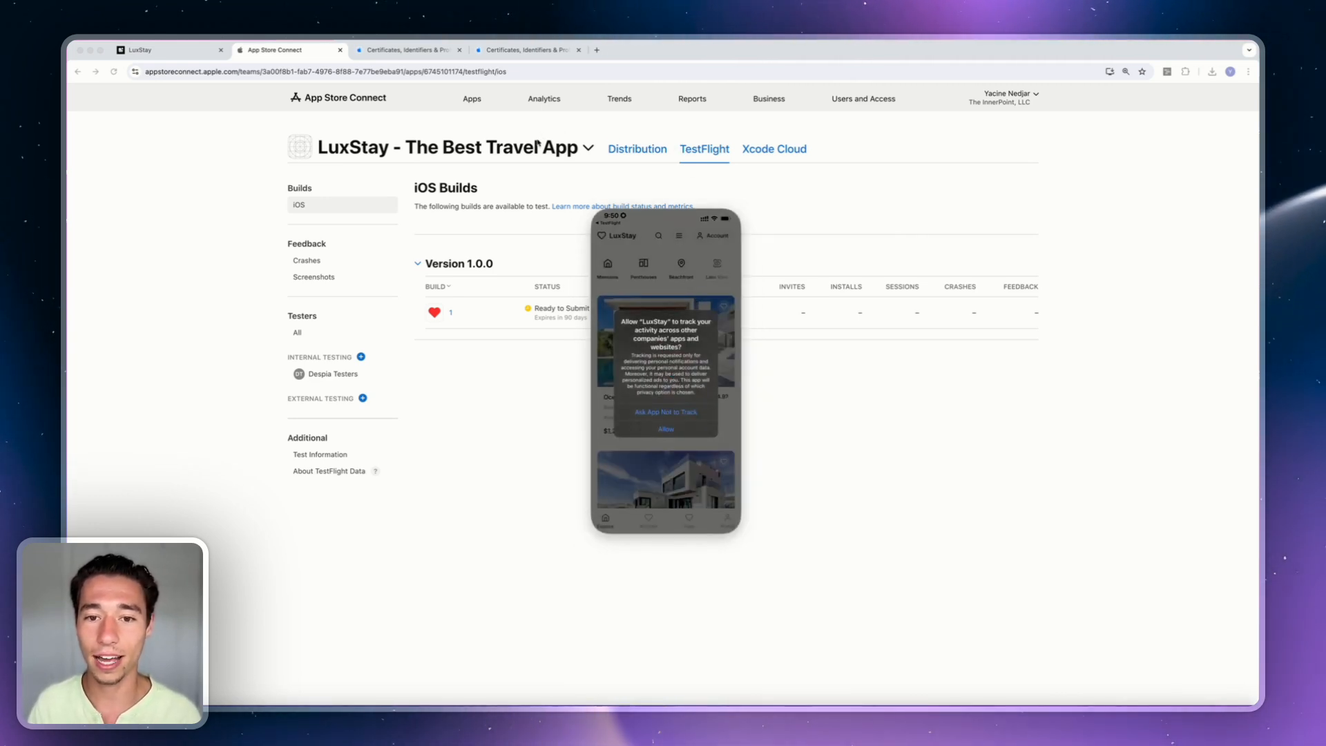
# Decline tracking, allow notifications and dismiss LuxStay's welcome message.
pyautogui.click(701, 412)
pyautogui.click(693, 403)
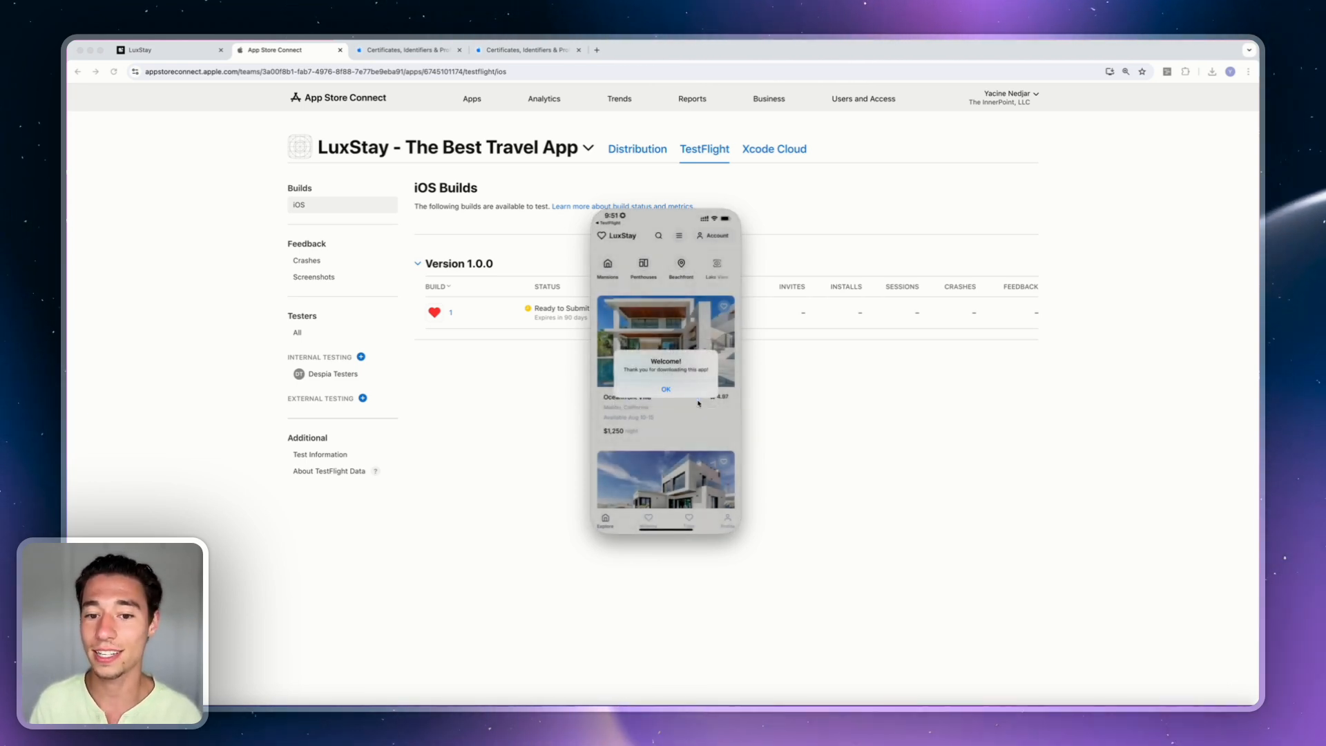
pyautogui.click(666, 391)
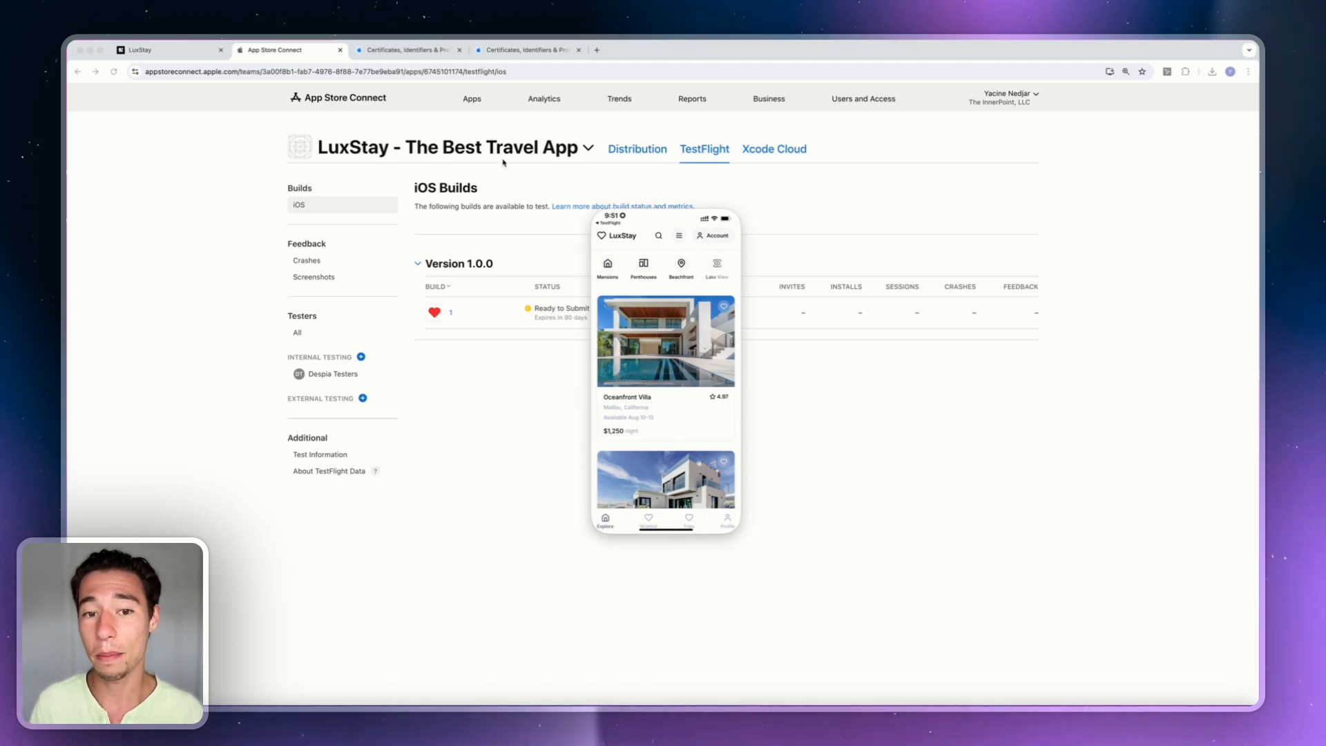
# Return to LuxStay's TestFlight page, view App Details, then bring App Store Connect forward.
pyautogui.click(602, 224)
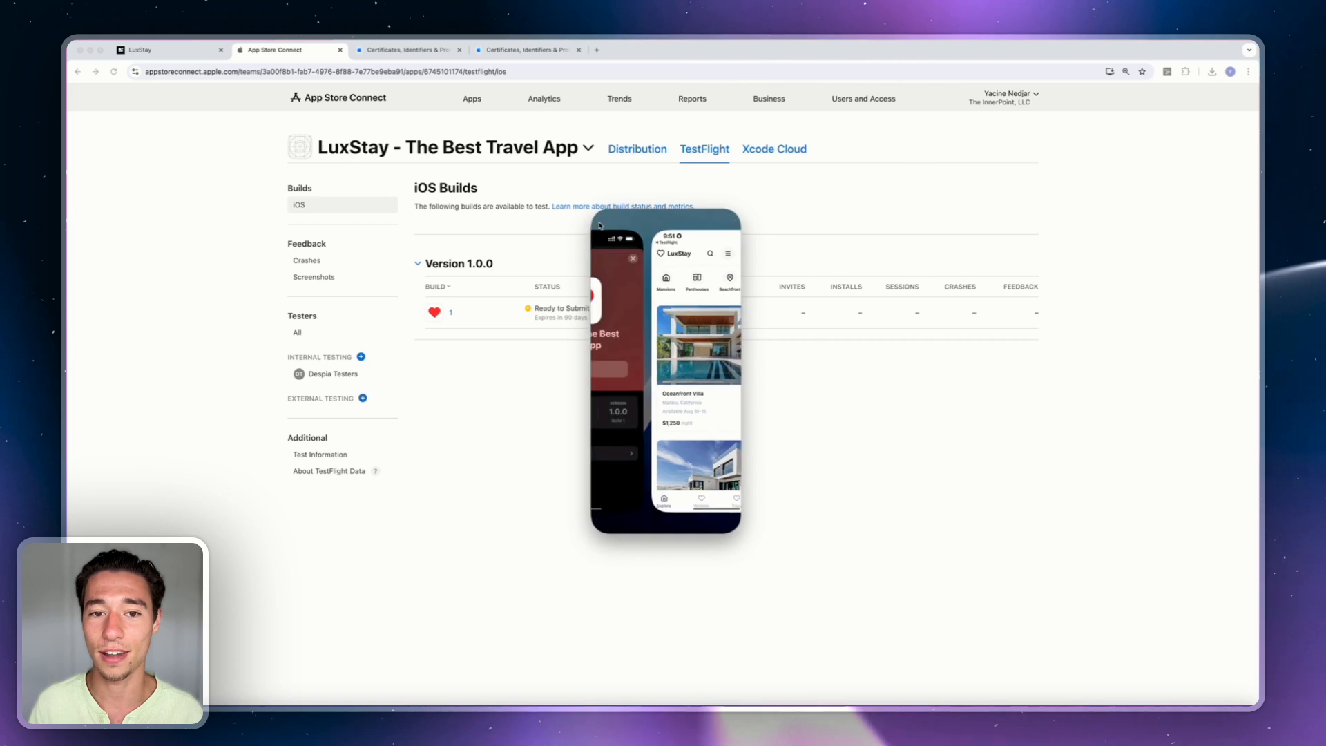
pyautogui.click(648, 469)
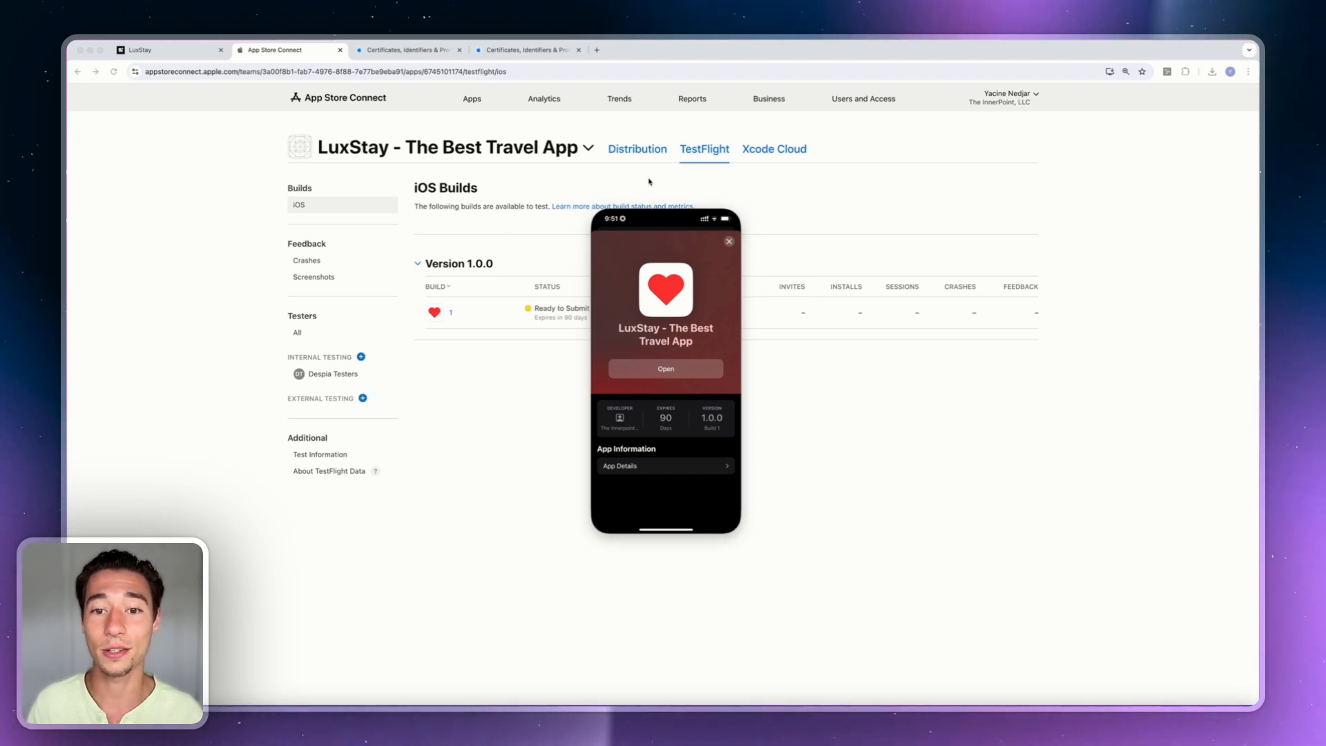
pyautogui.click(597, 296)
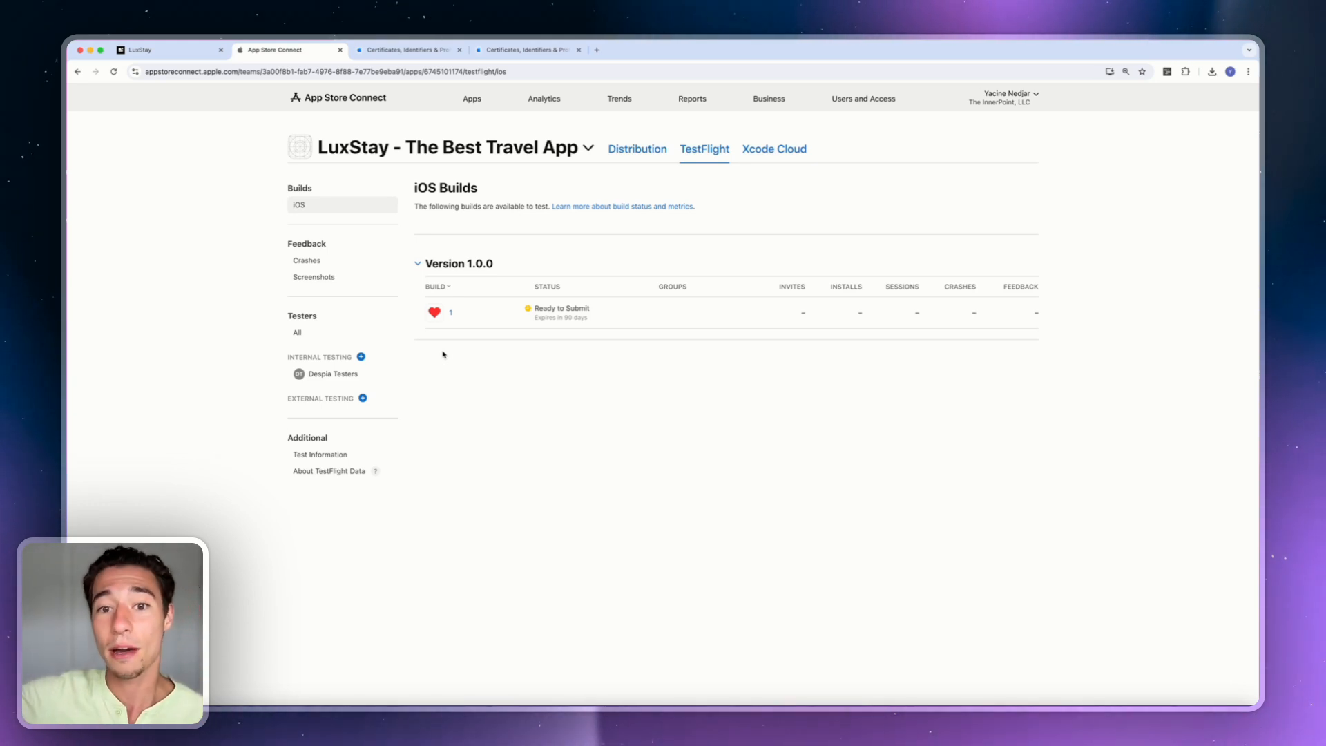
# Create an external testing group named 'Public Beta'.
pyautogui.click(363, 399)
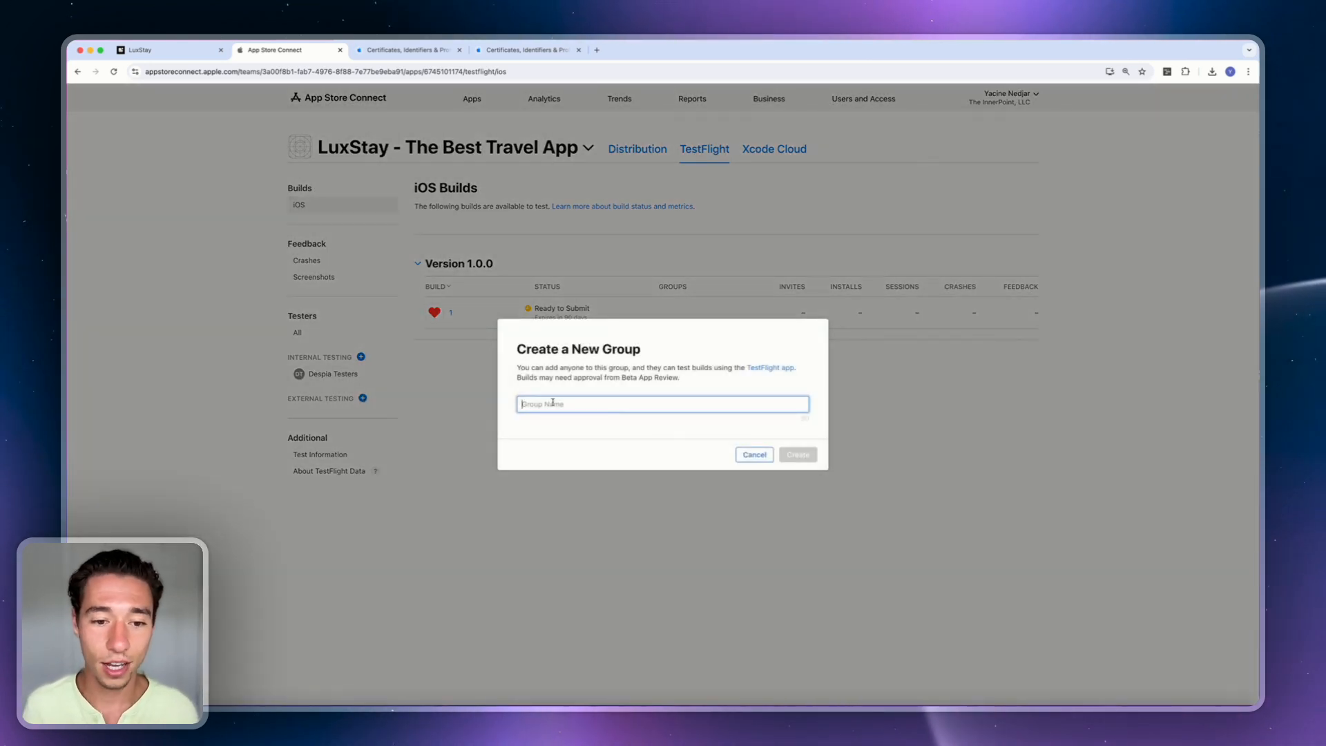
pyautogui.write('Public')
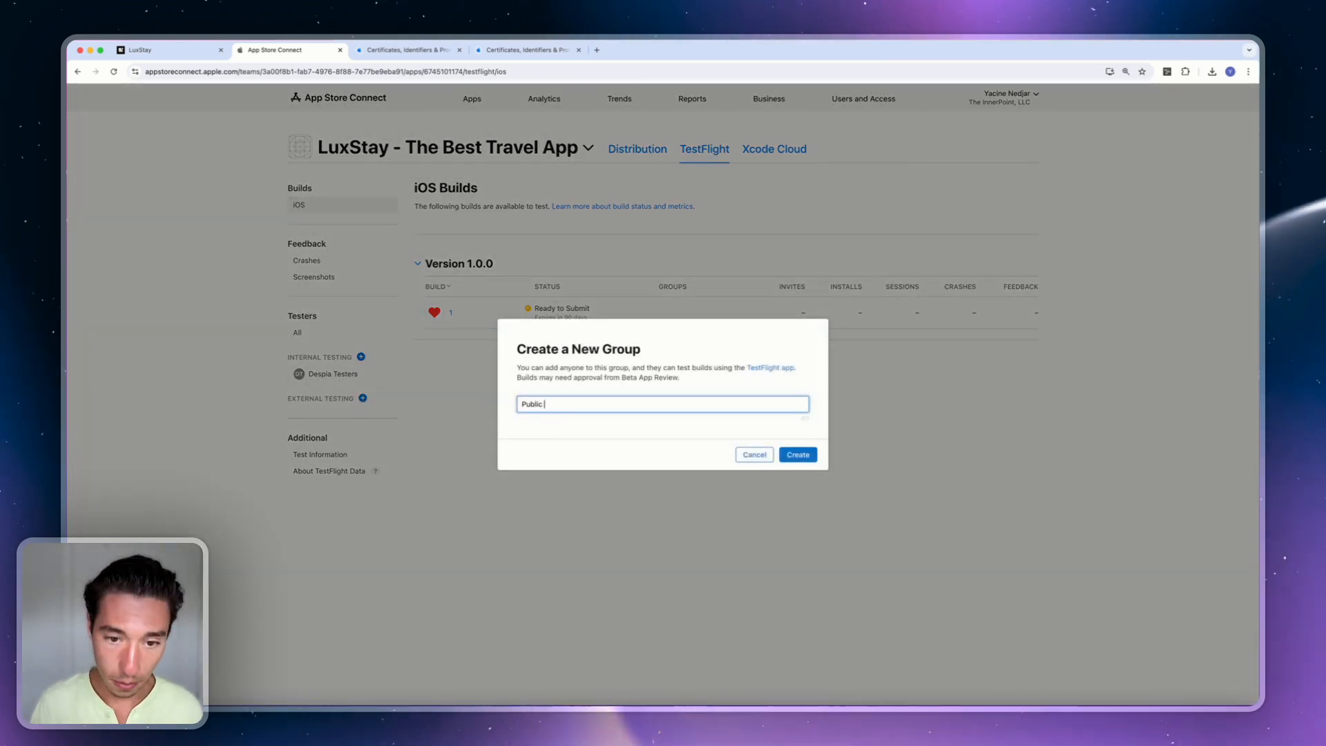
pyautogui.write(' Beta')
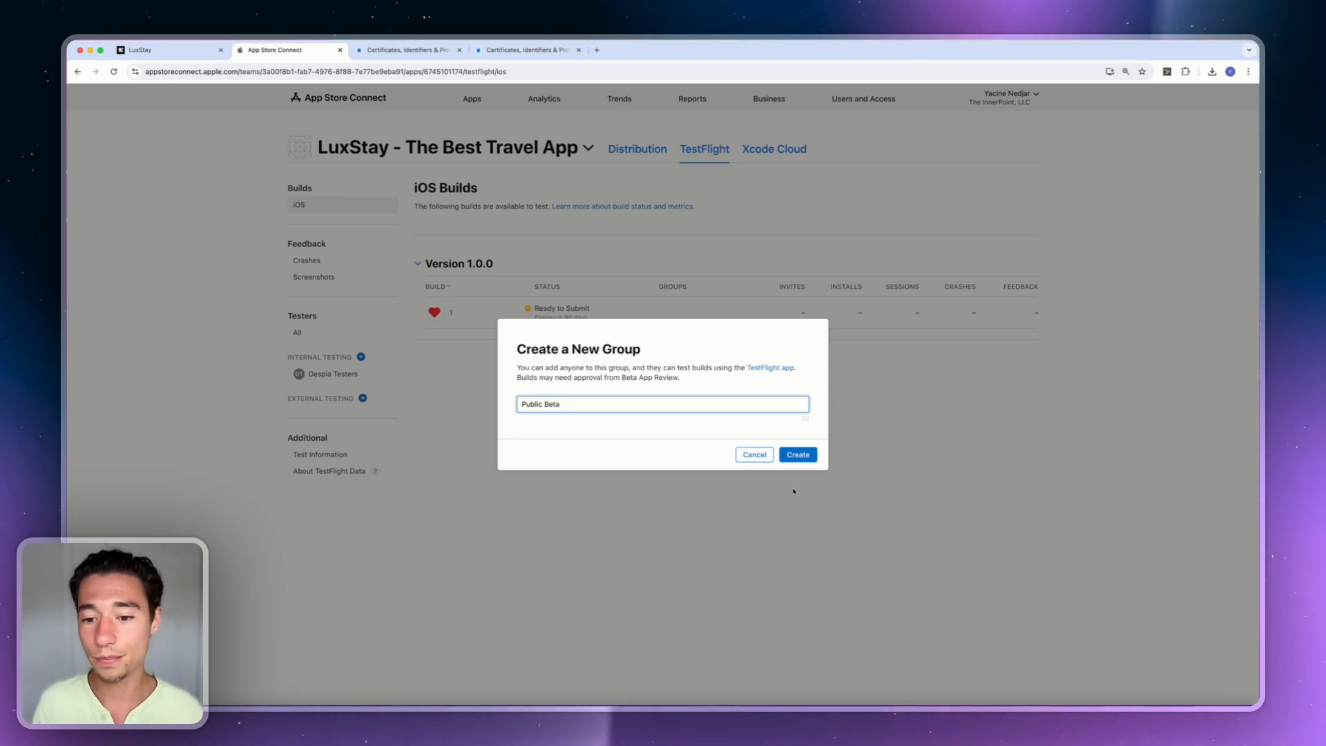
pyautogui.click(809, 453)
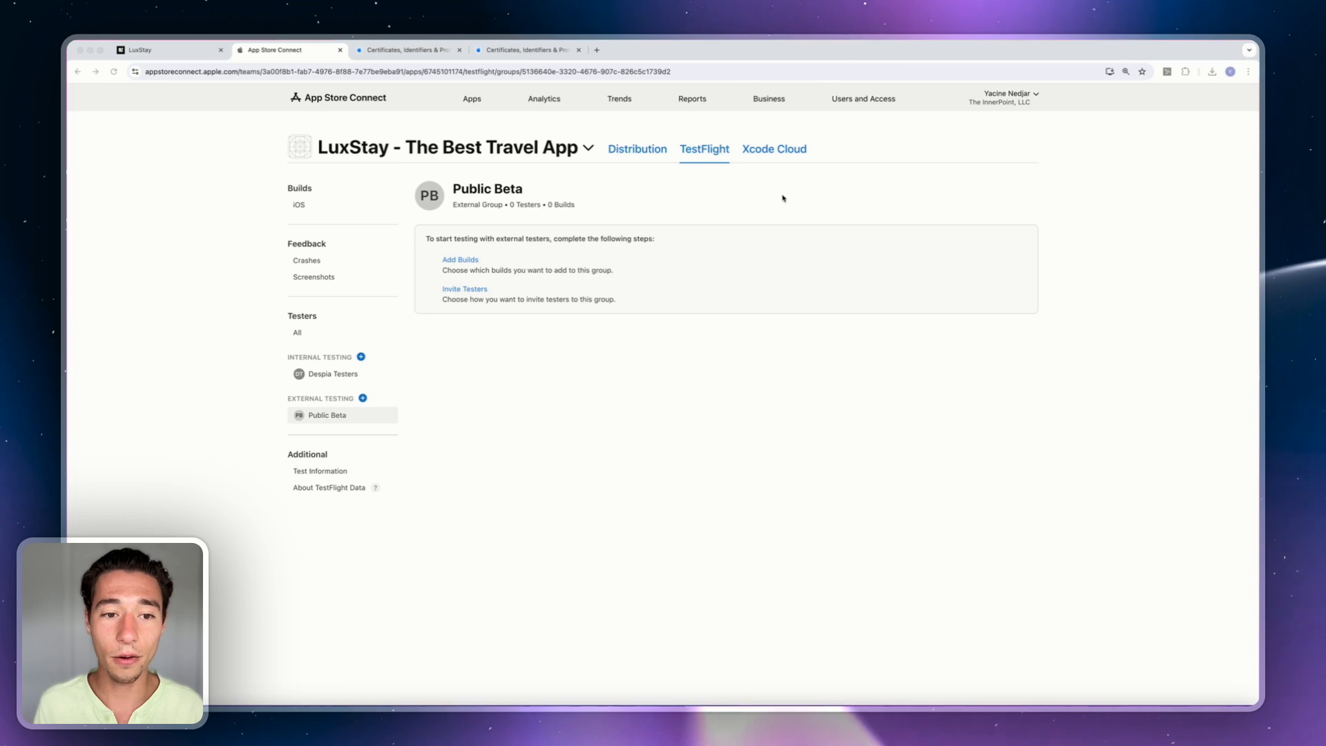
# Add build 1 to the Public Beta group and continue to test information.
pyautogui.click(468, 261)
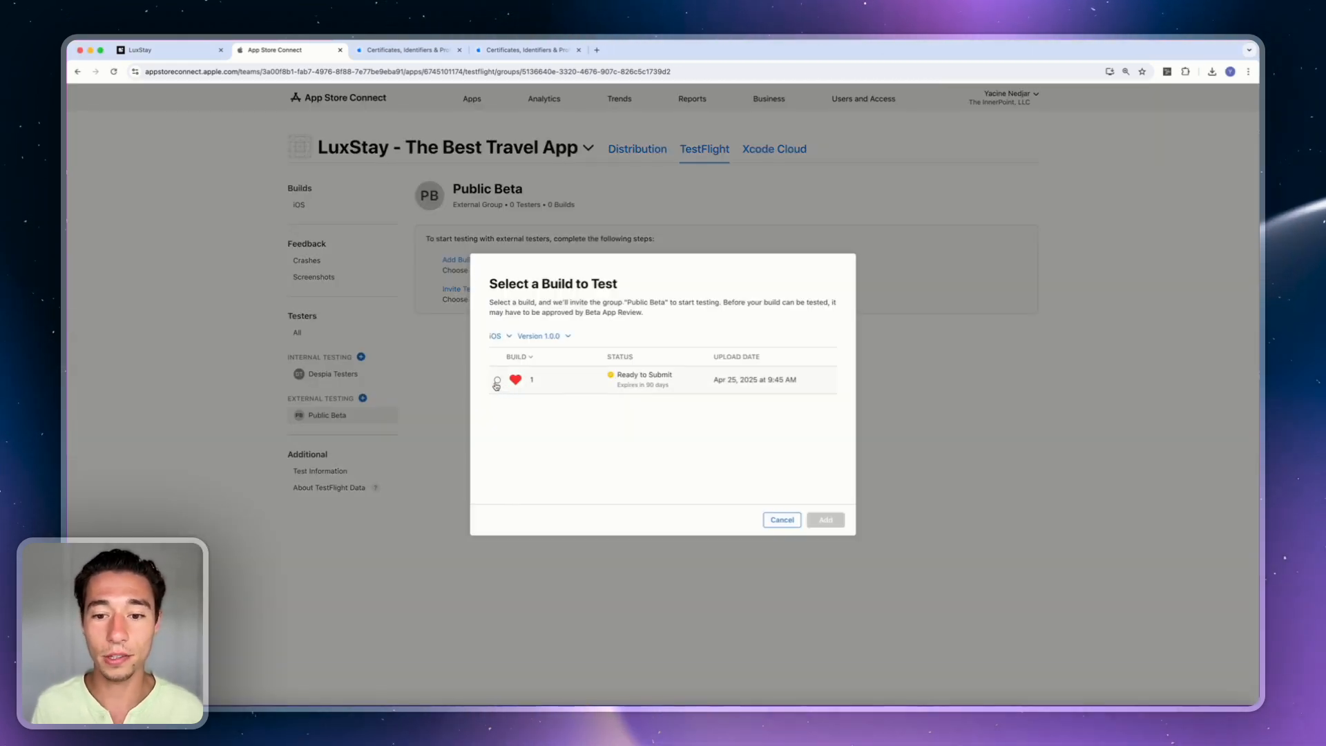
pyautogui.click(497, 381)
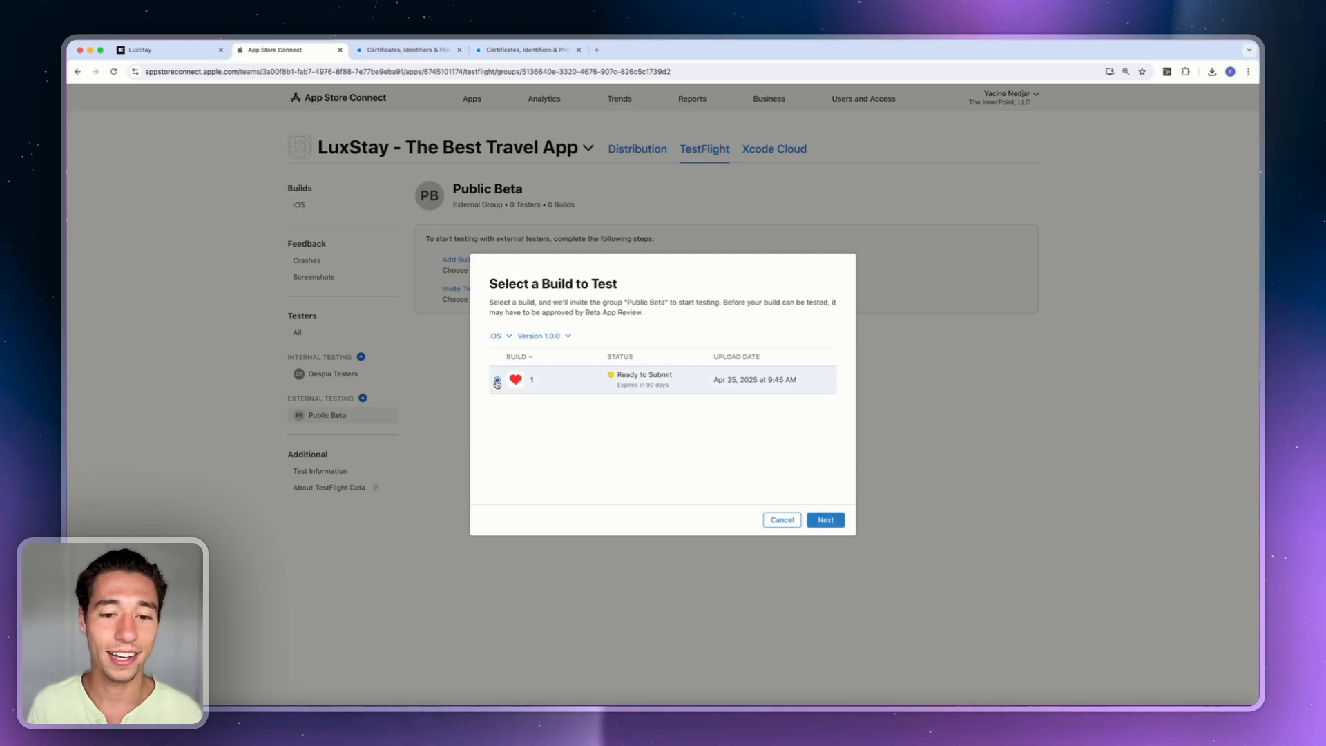
pyautogui.click(831, 522)
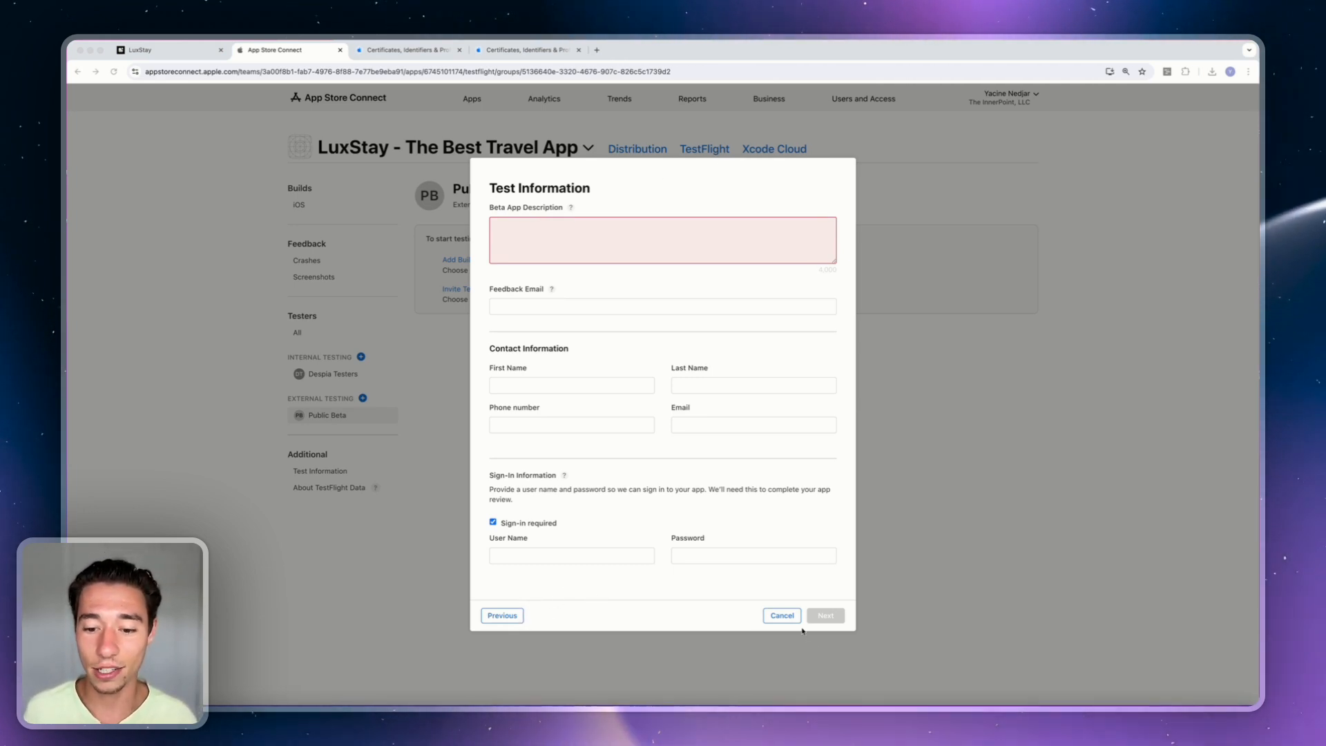
# Enter the beta description 'We are looking for your honest feedback' and the feedback e-mail.
pyautogui.click(535, 235)
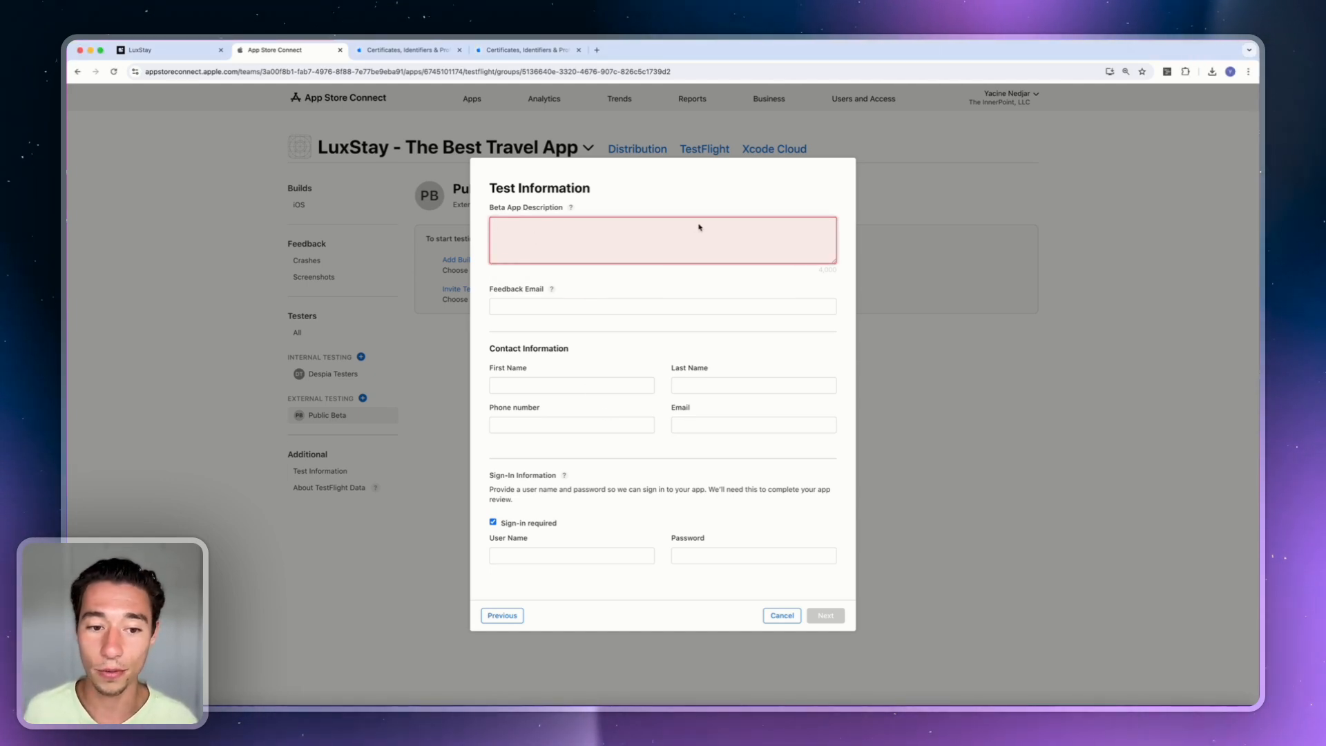
pyautogui.click(524, 234)
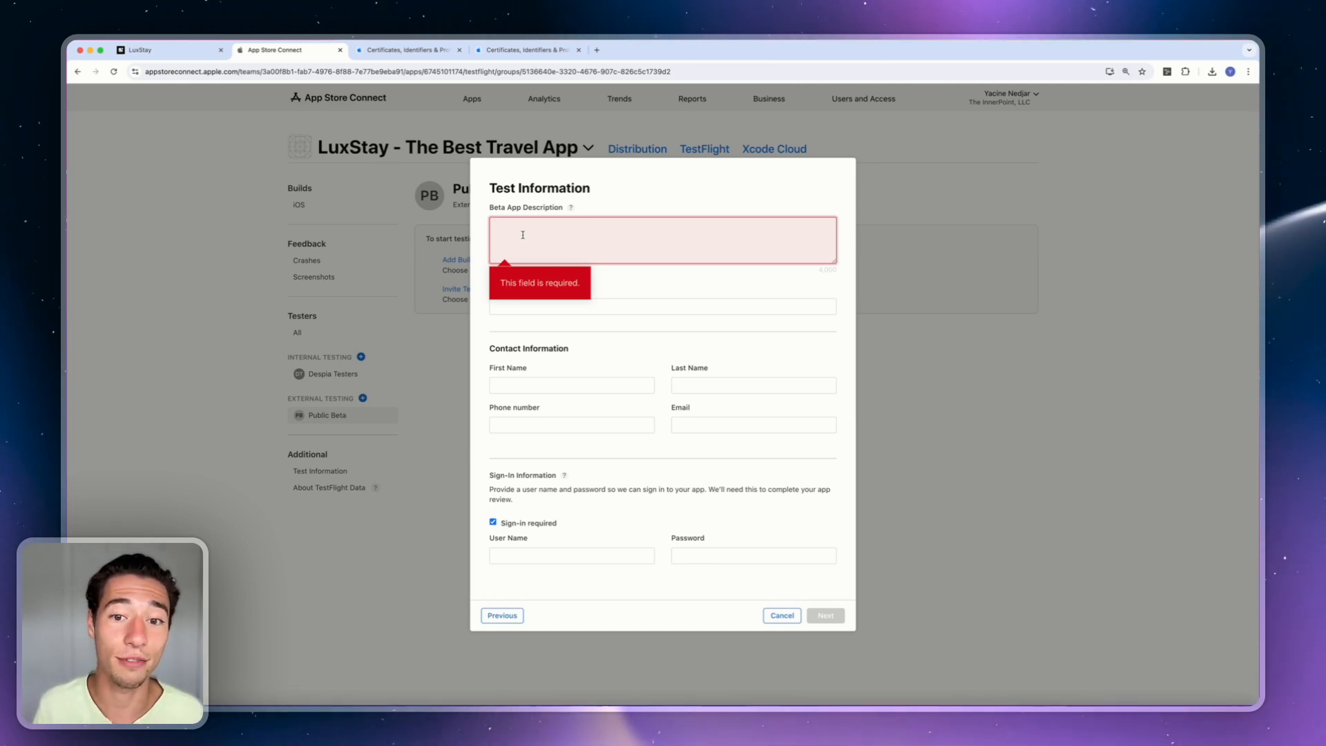
pyautogui.write('We')
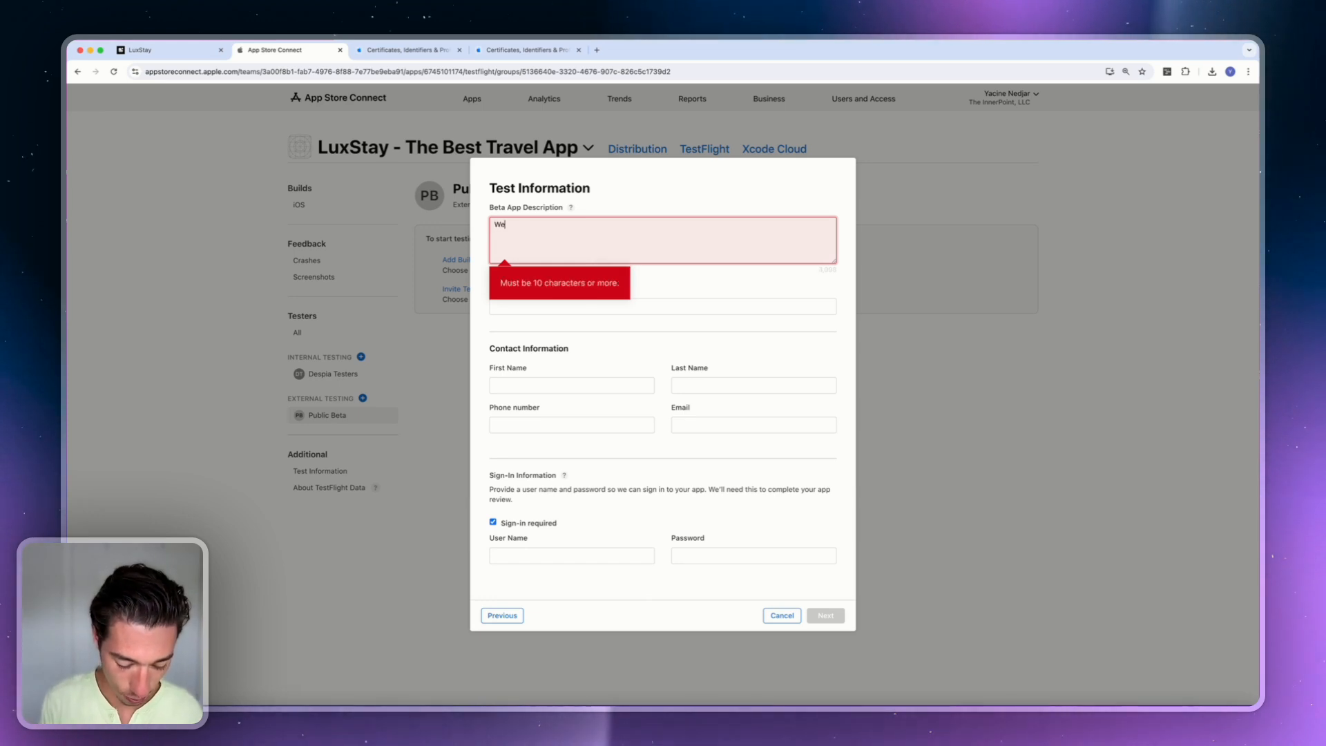
pyautogui.write(' are looking')
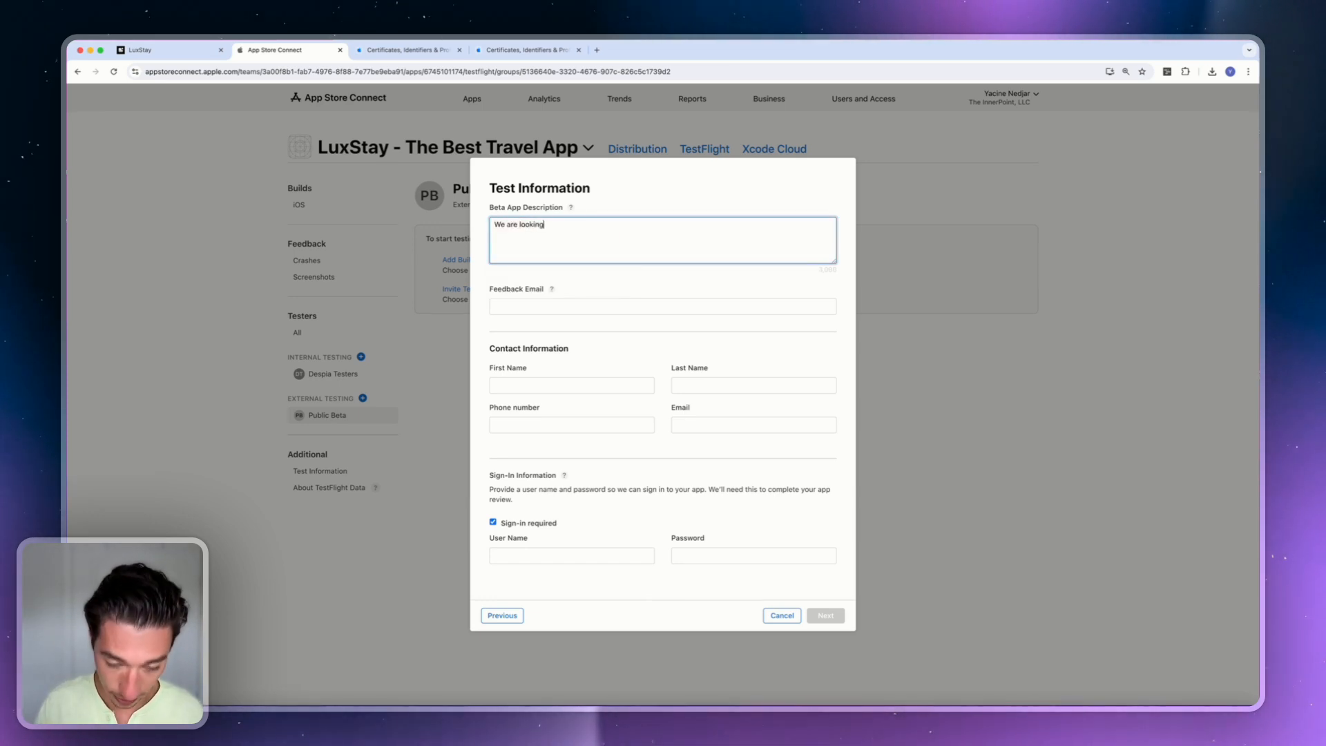
pyautogui.write(' for your ')
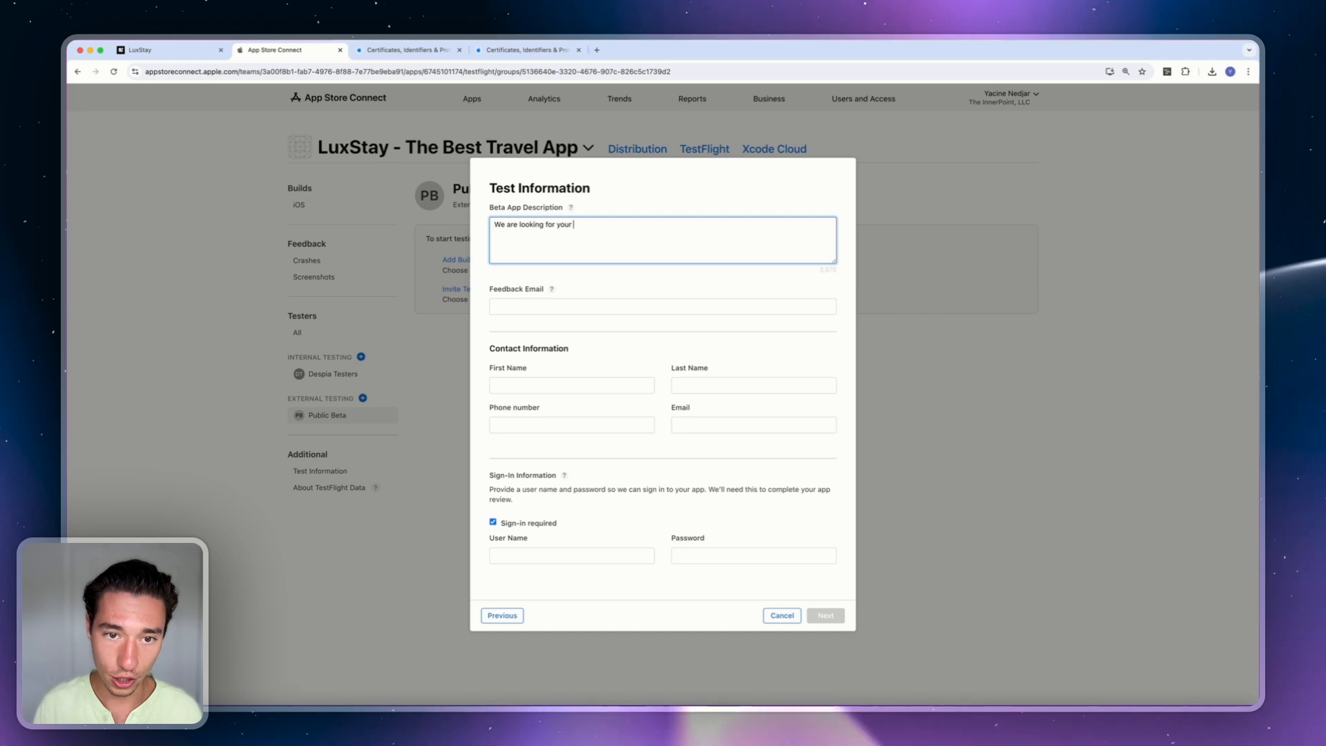
pyautogui.write('honest feedbcak')
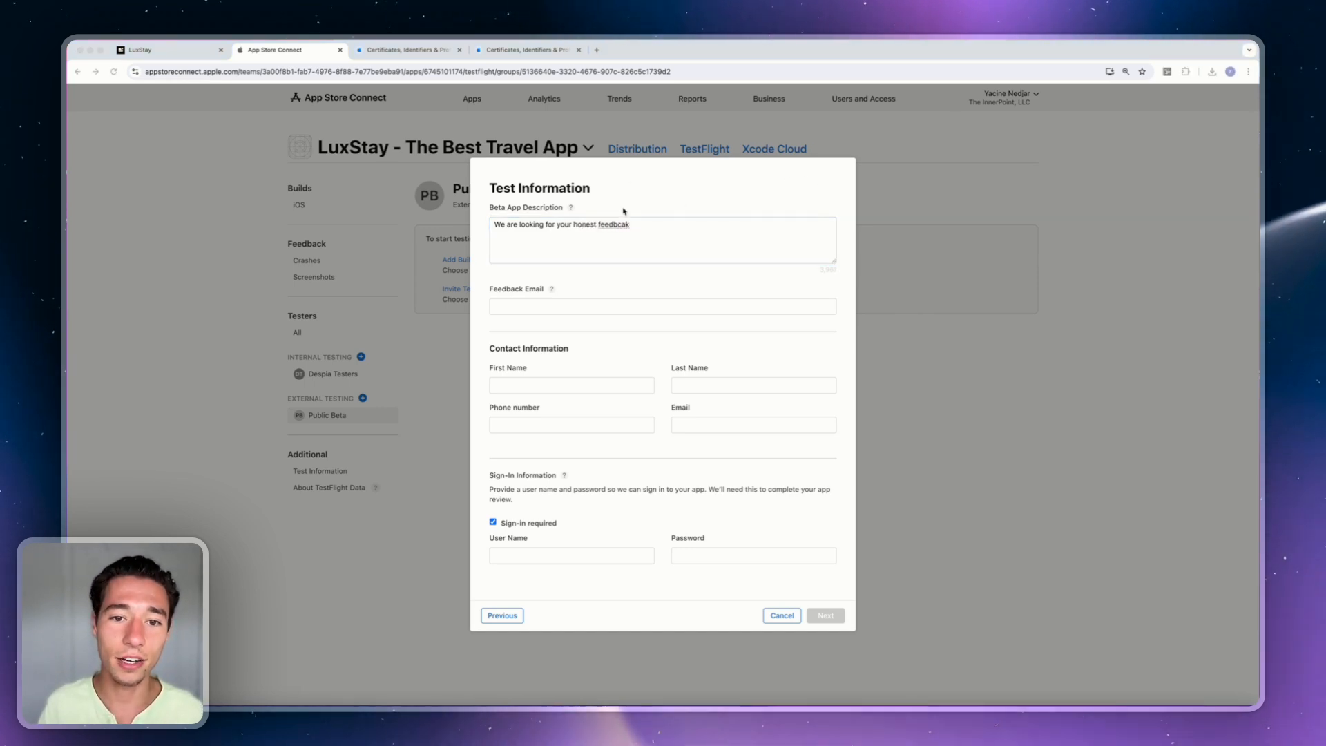
pyautogui.press('BackSpace')
pyautogui.press('BackSpace')
pyautogui.press('BackSpace')
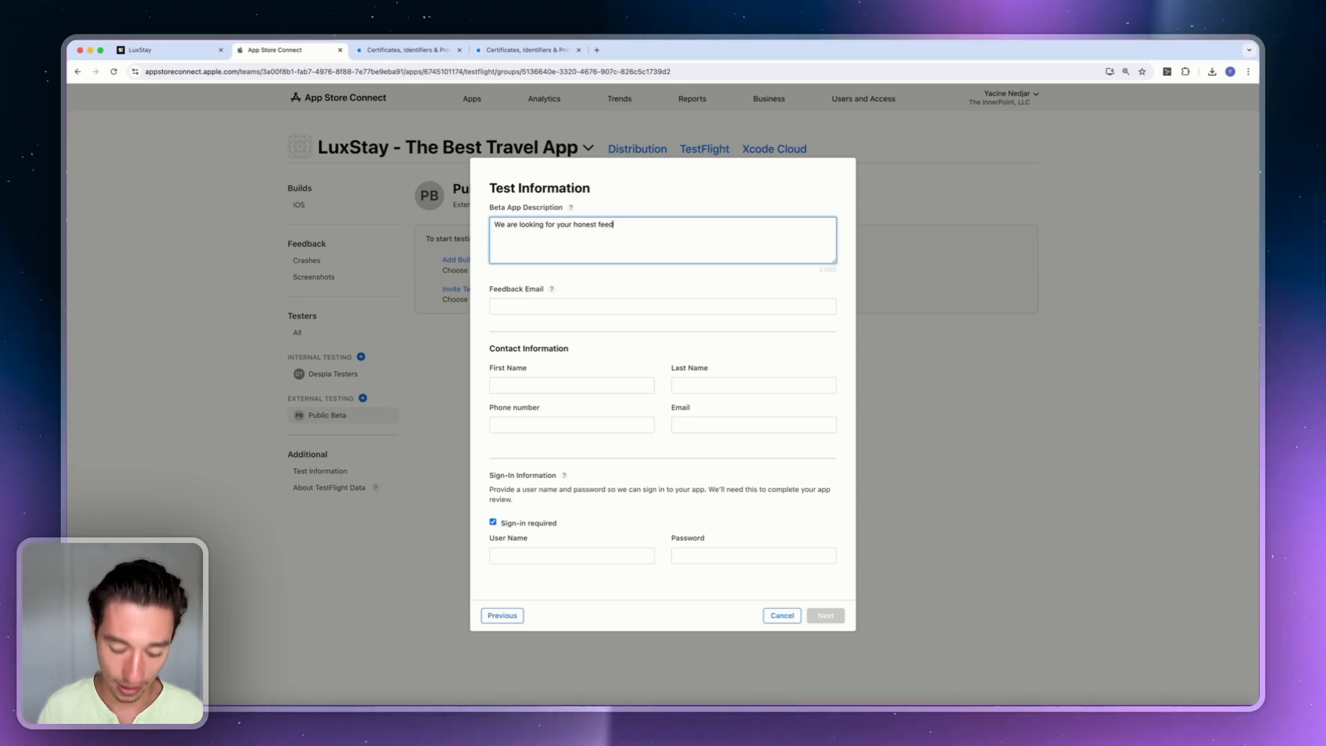
pyautogui.click(527, 307)
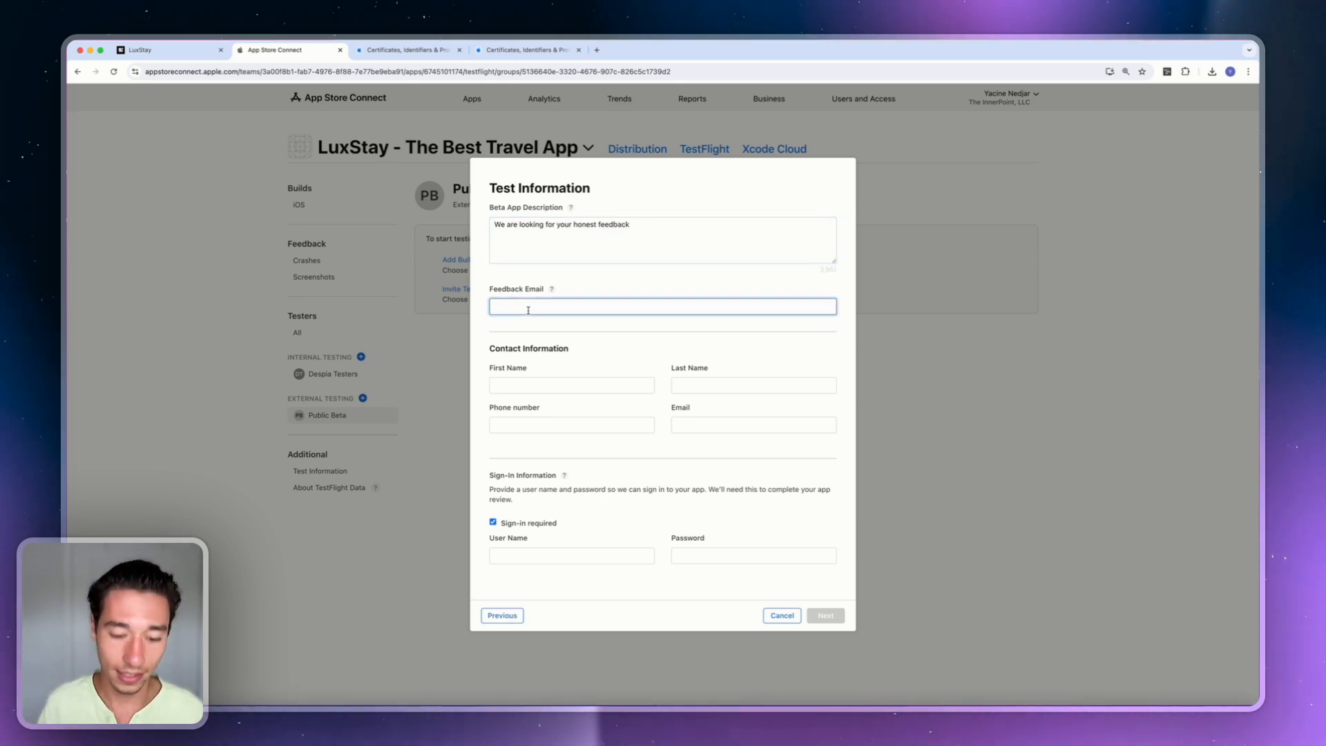
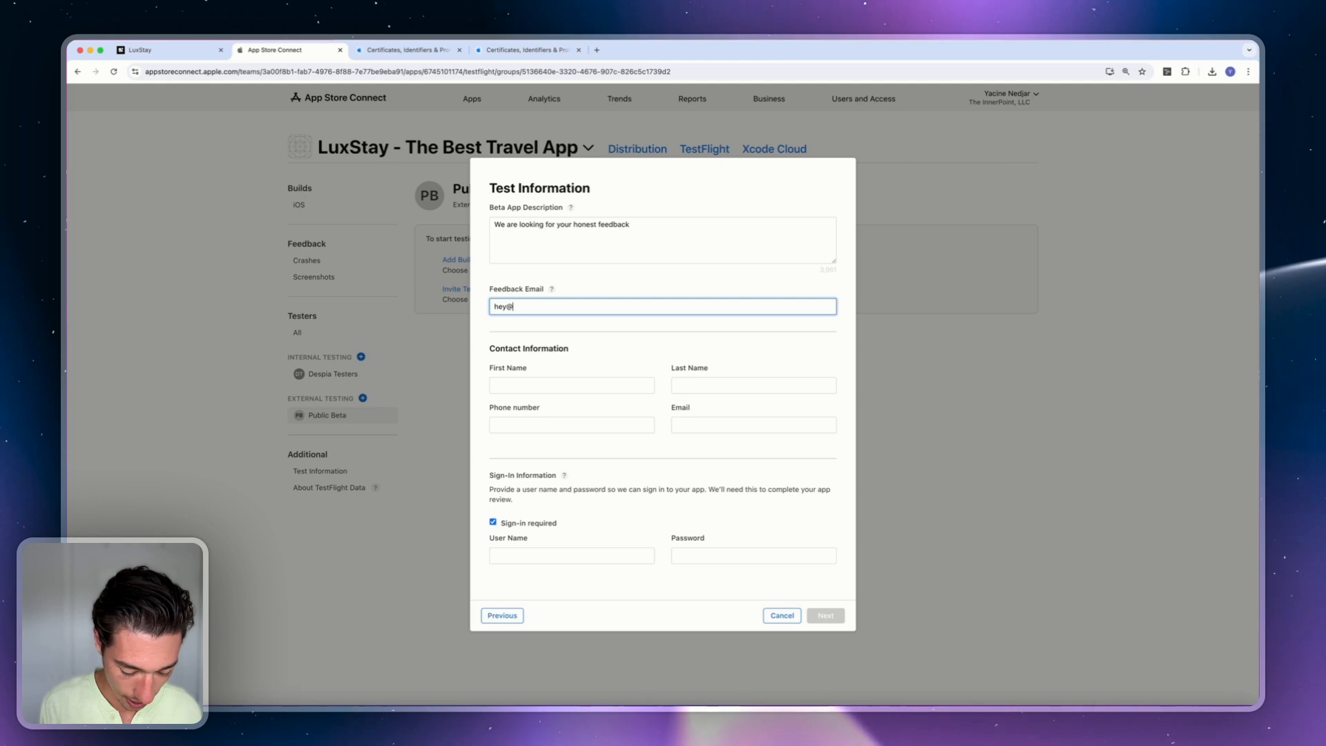
pyautogui.click(610, 288)
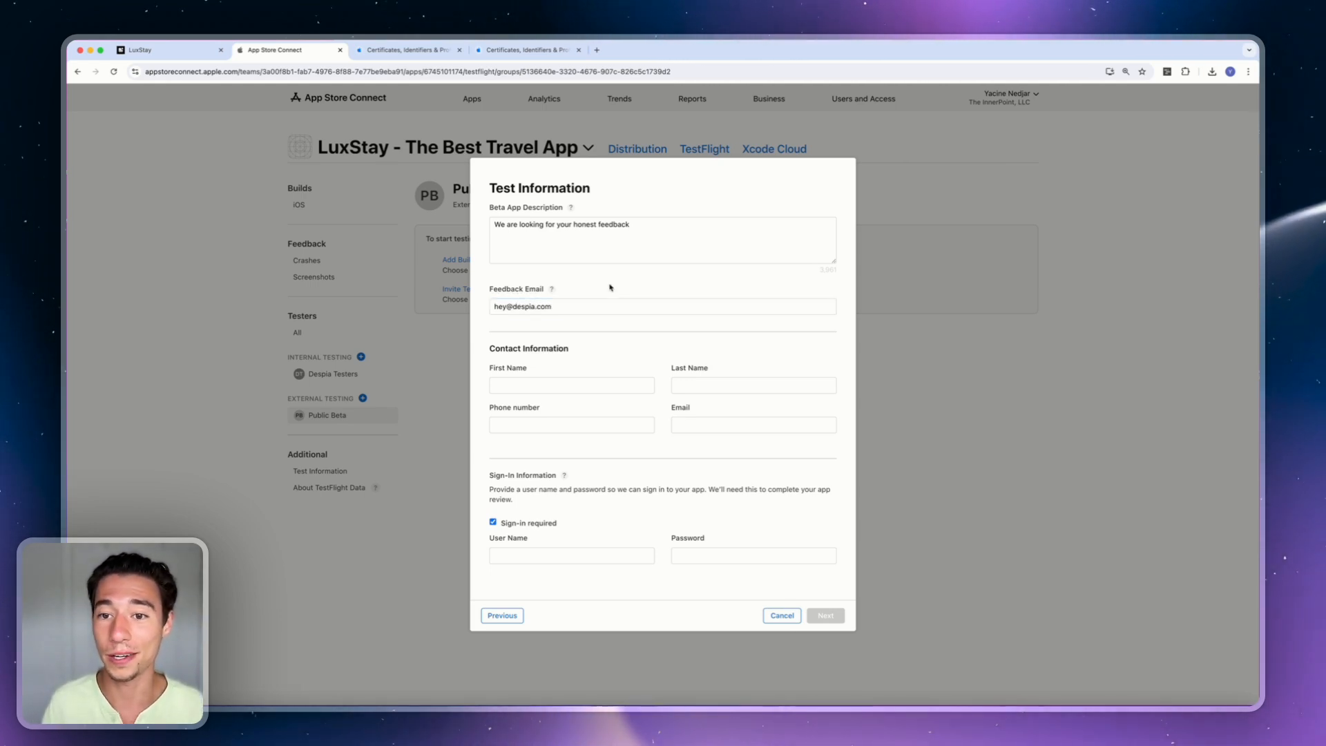
# Fill in the contact's last name, e-mail and phone number, and make sign-in not required.
pyautogui.click(546, 386)
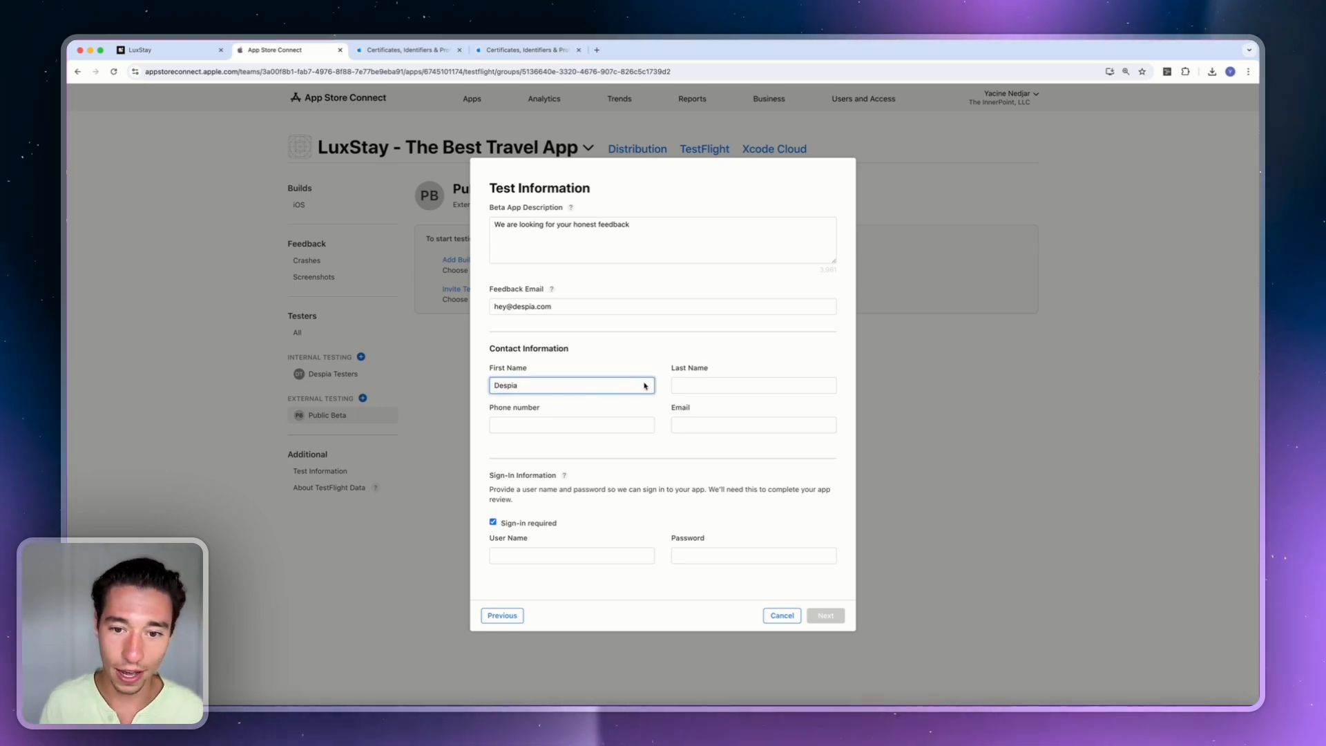
pyautogui.click(676, 385)
pyautogui.write('HQ')
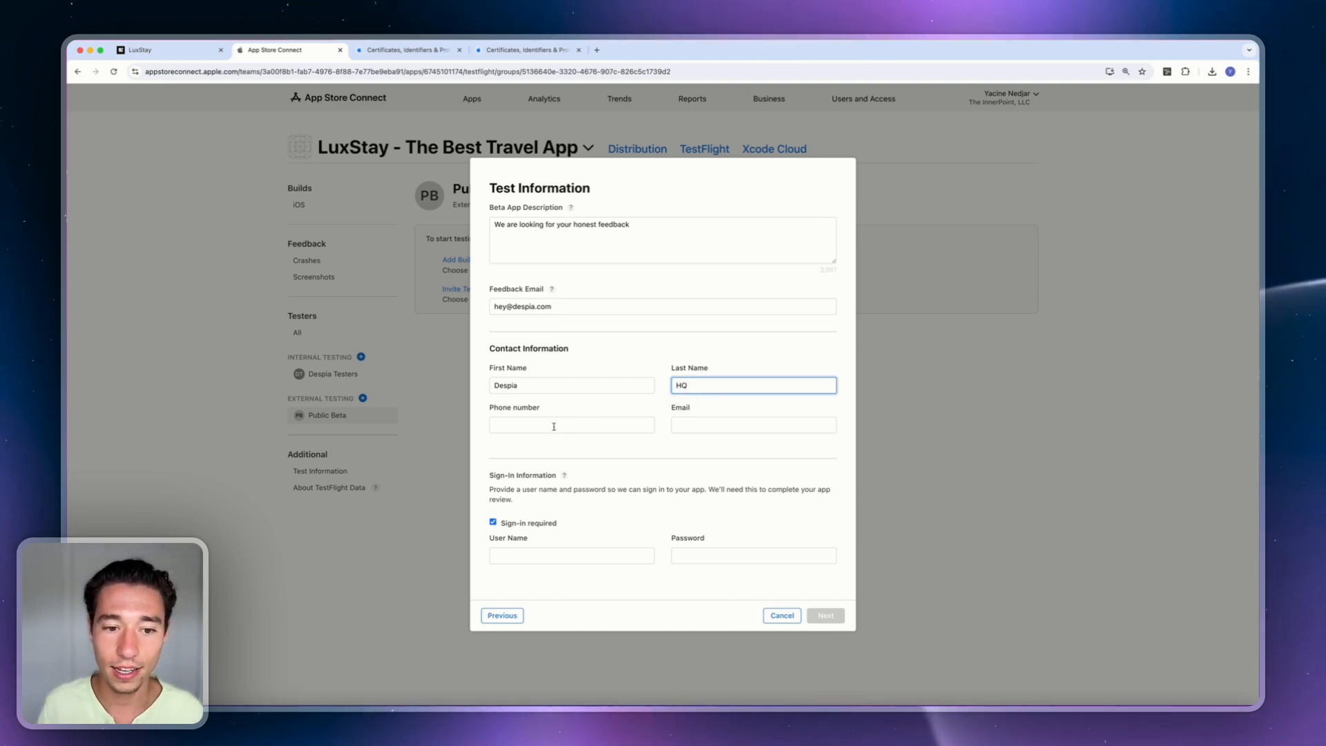
pyautogui.click(732, 425)
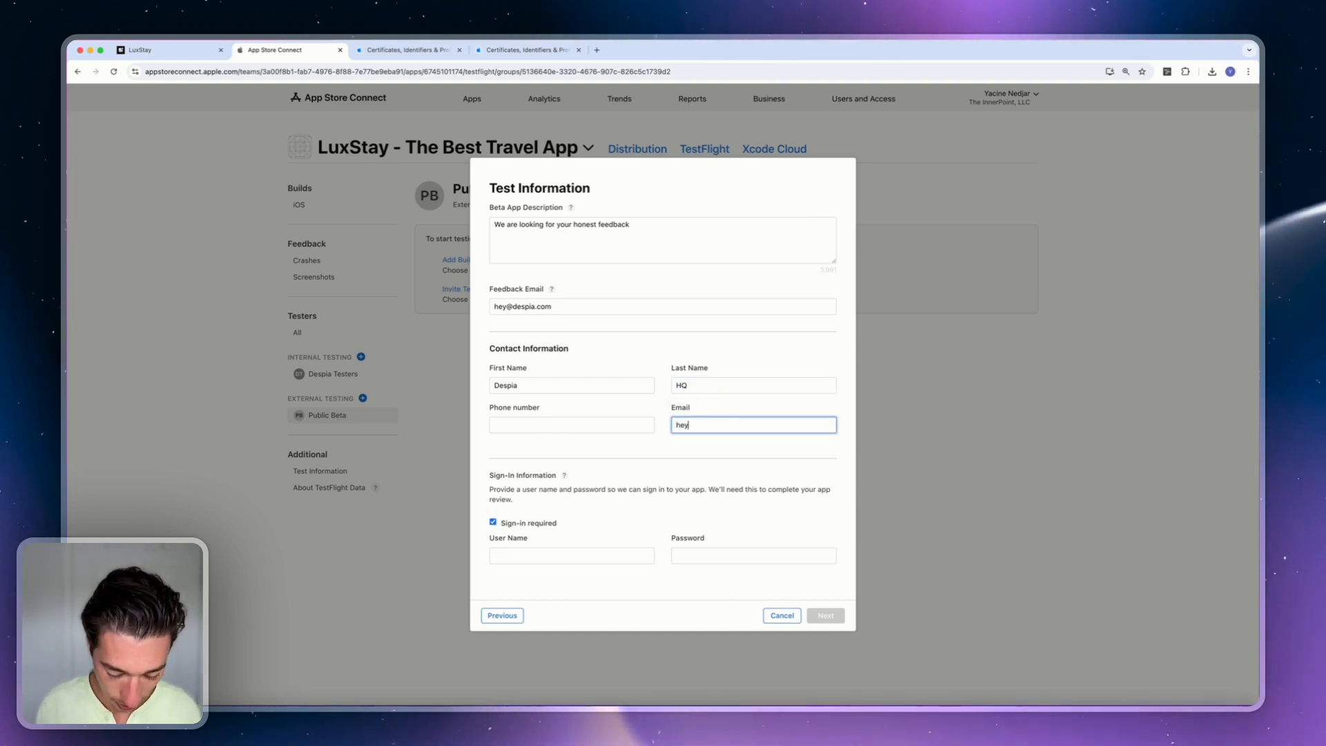
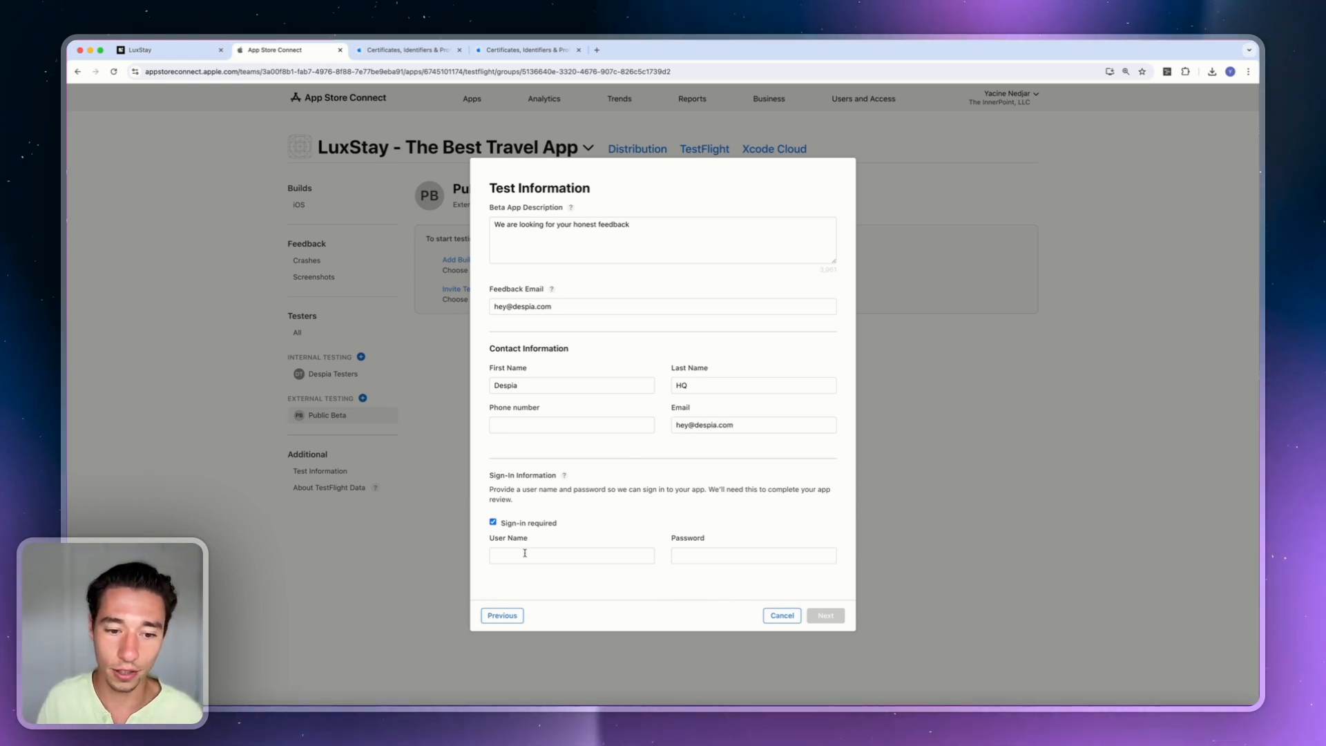
pyautogui.click(493, 523)
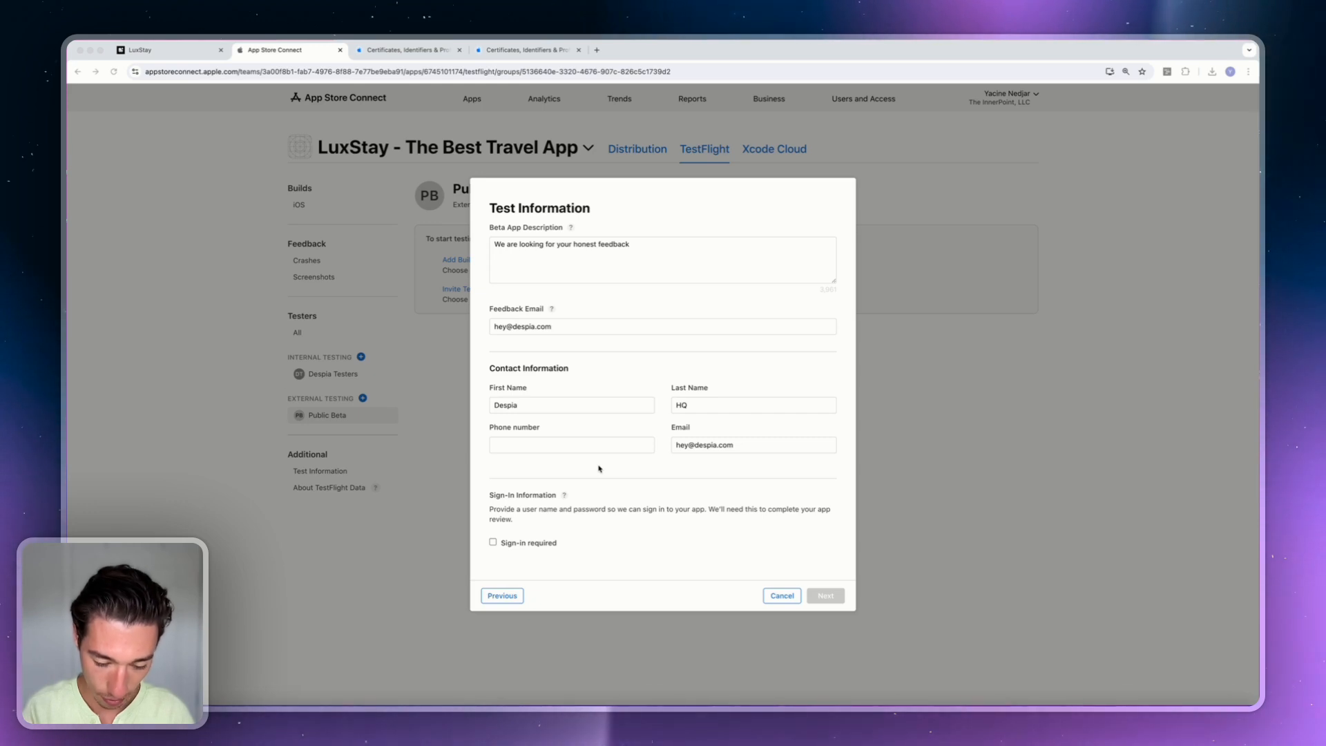
pyautogui.click(519, 445)
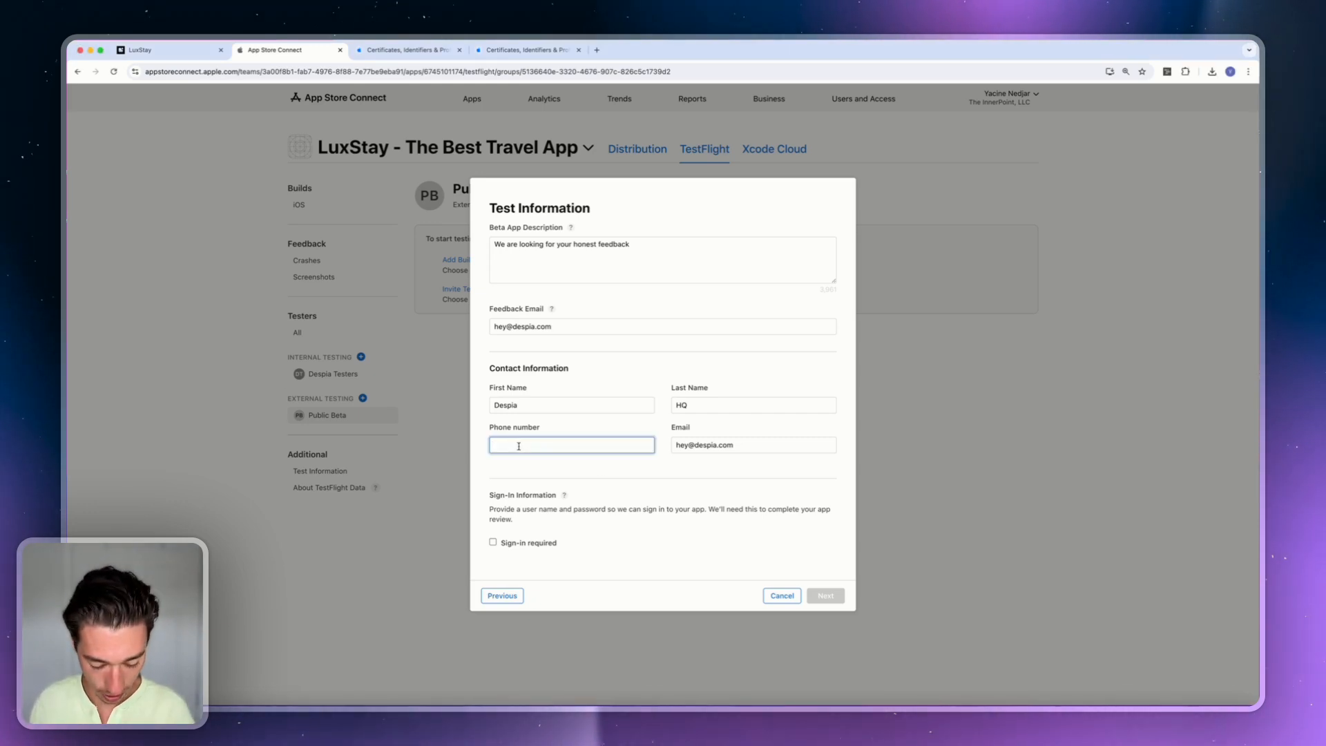
pyautogui.press('super+v')
pyautogui.click(663, 462)
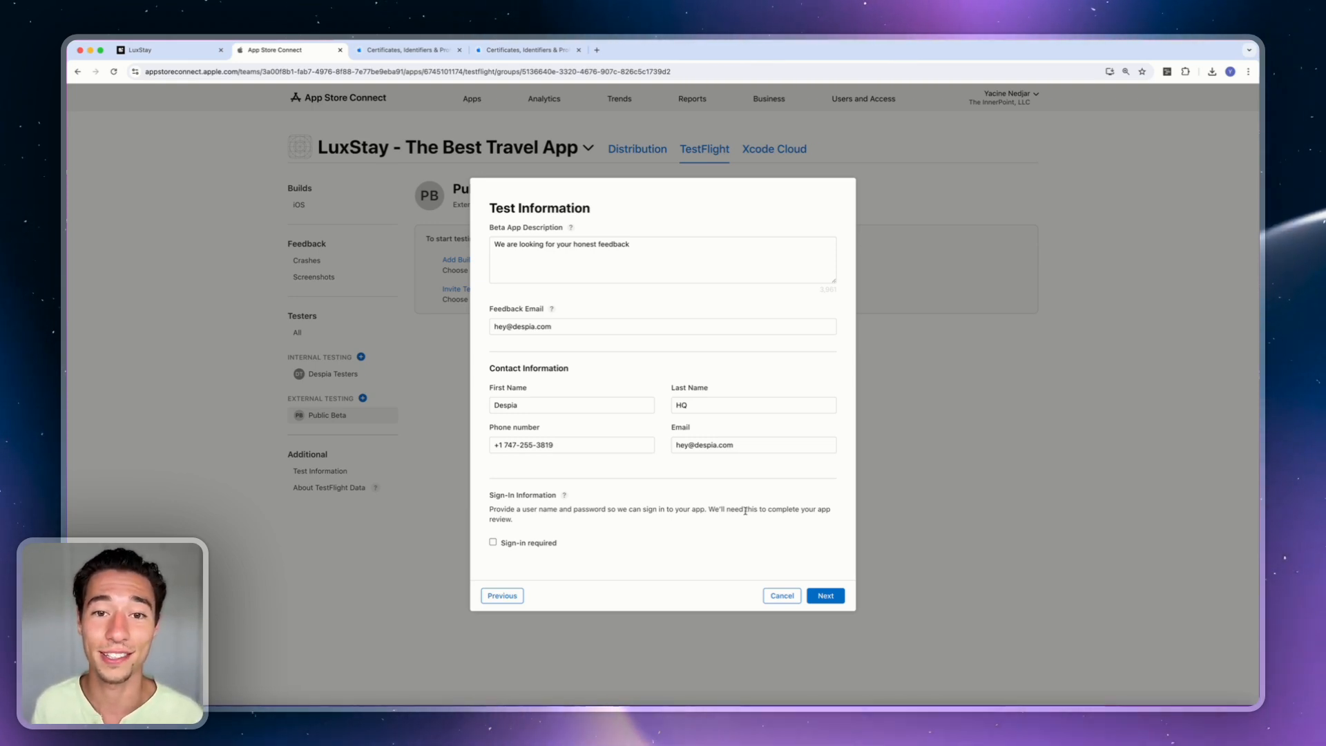
# Add an English (U.S.) What to Test note and submit build 1.0.0 (1) for beta review.
pyautogui.click(829, 598)
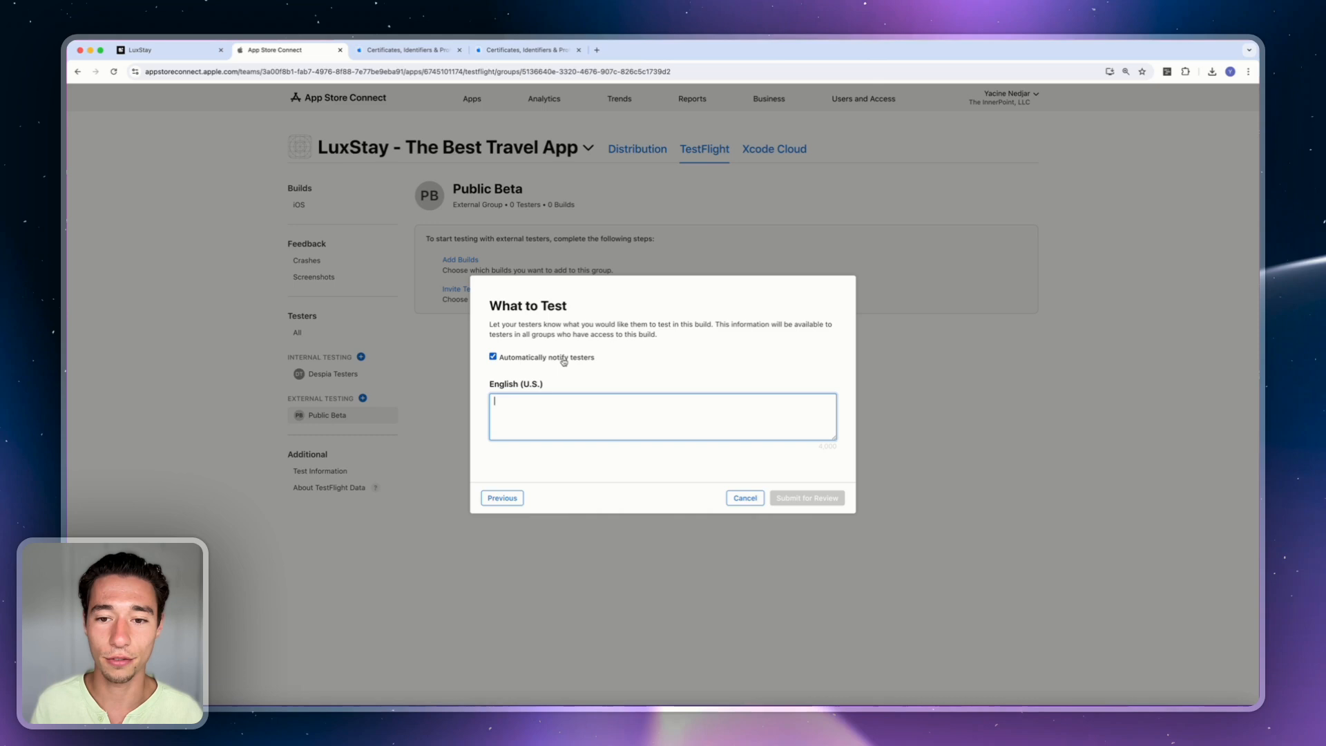
pyautogui.click(530, 427)
pyautogui.write('Let')
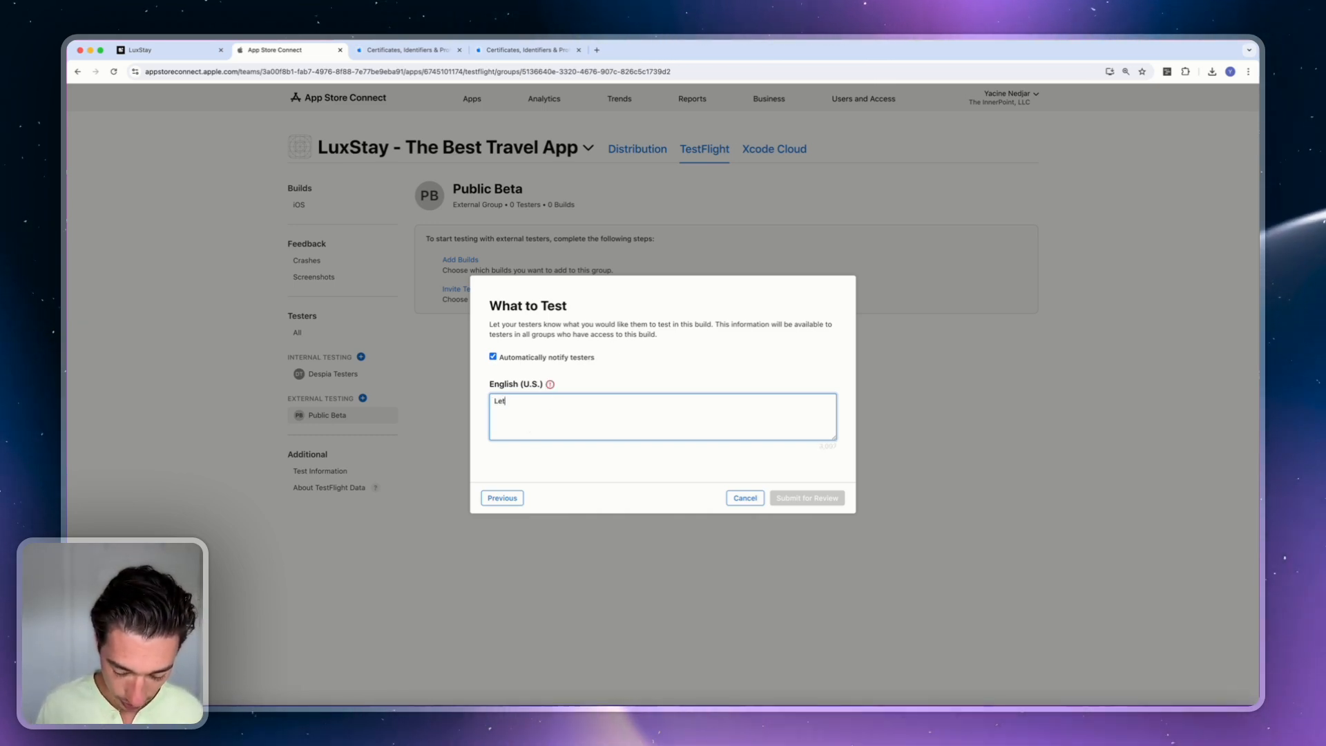
pyautogui.write("'s be real")
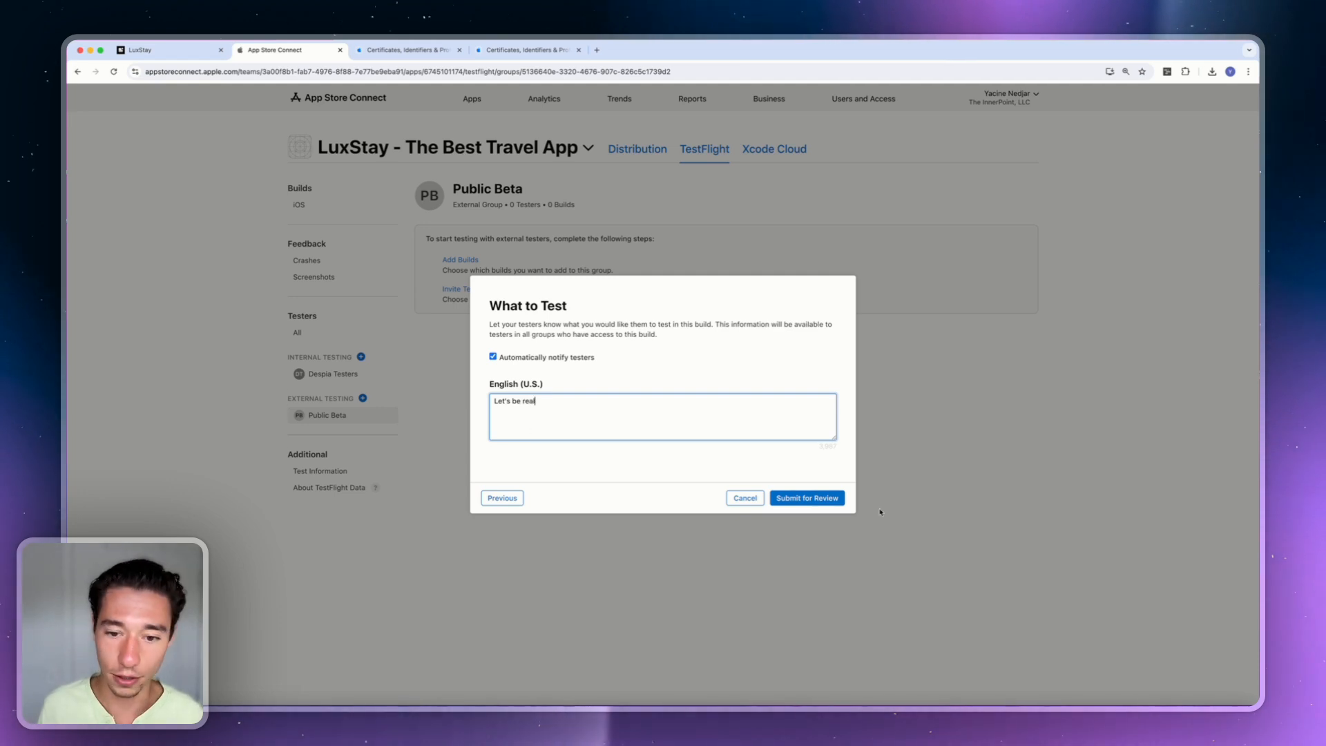
pyautogui.click(825, 498)
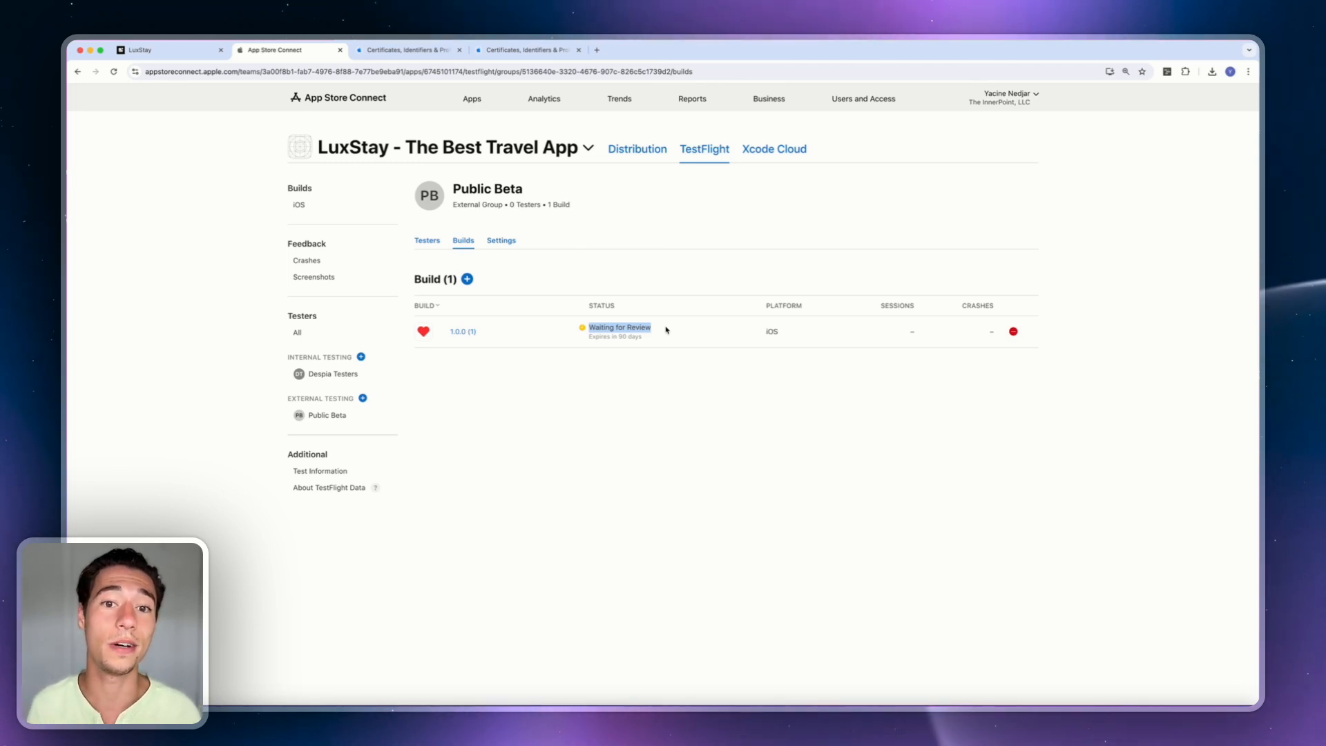
# Check the Waiting for Review status, then view Public Beta's testers and public link.
pyautogui.click(605, 328)
pyautogui.moveTo(589, 327); pyautogui.dragTo(623, 327)
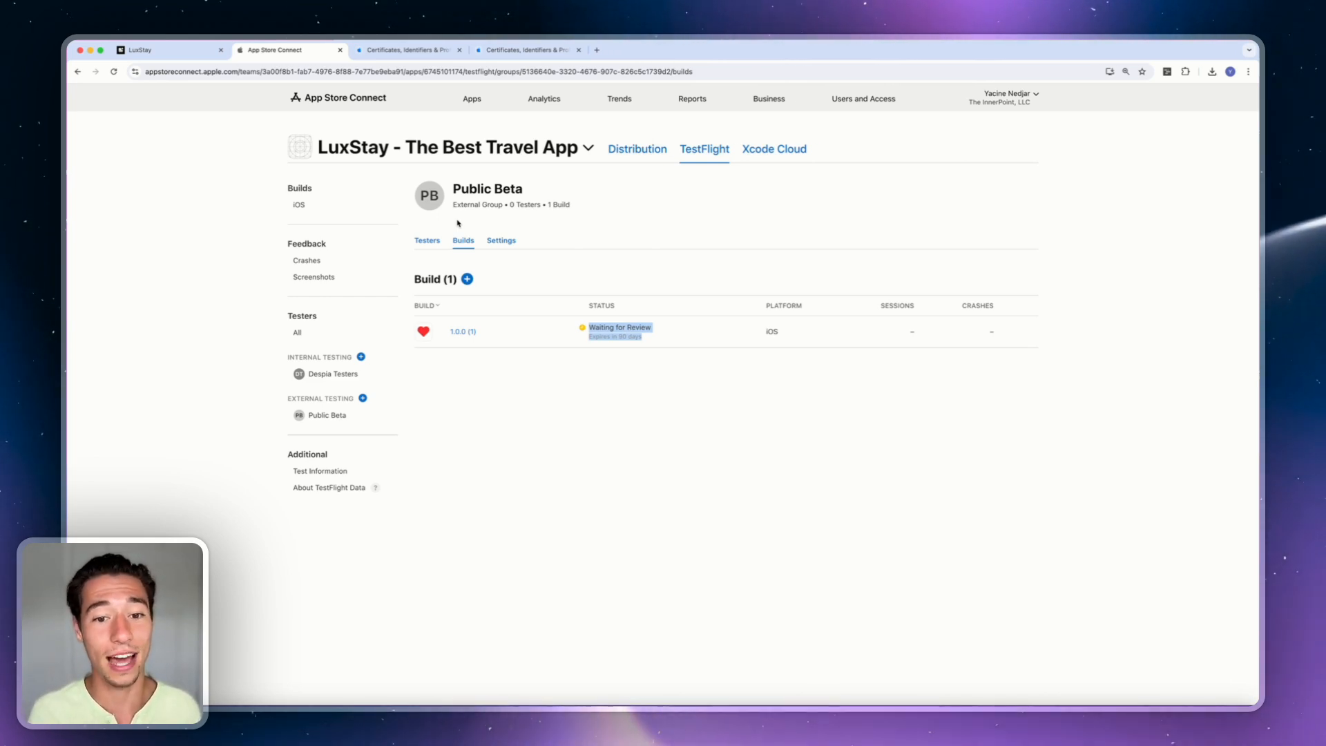
pyautogui.click(478, 298)
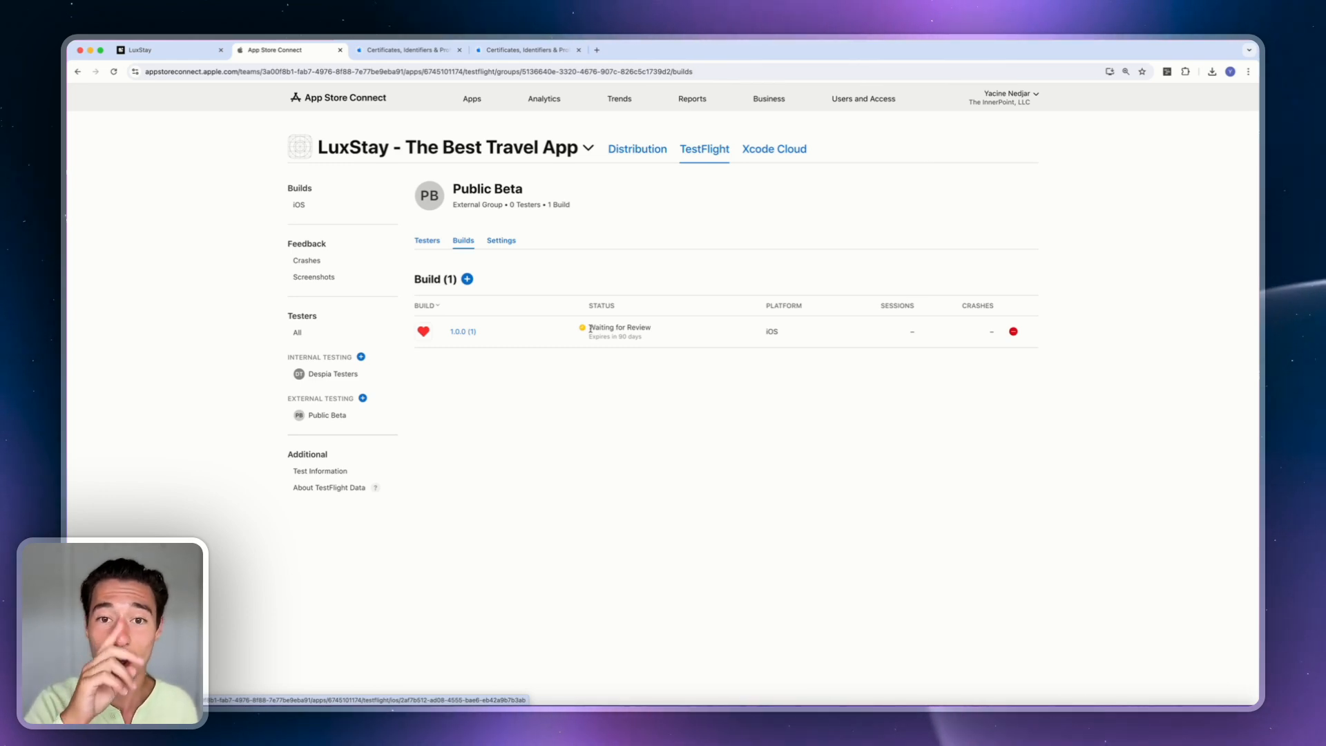
pyautogui.click(426, 240)
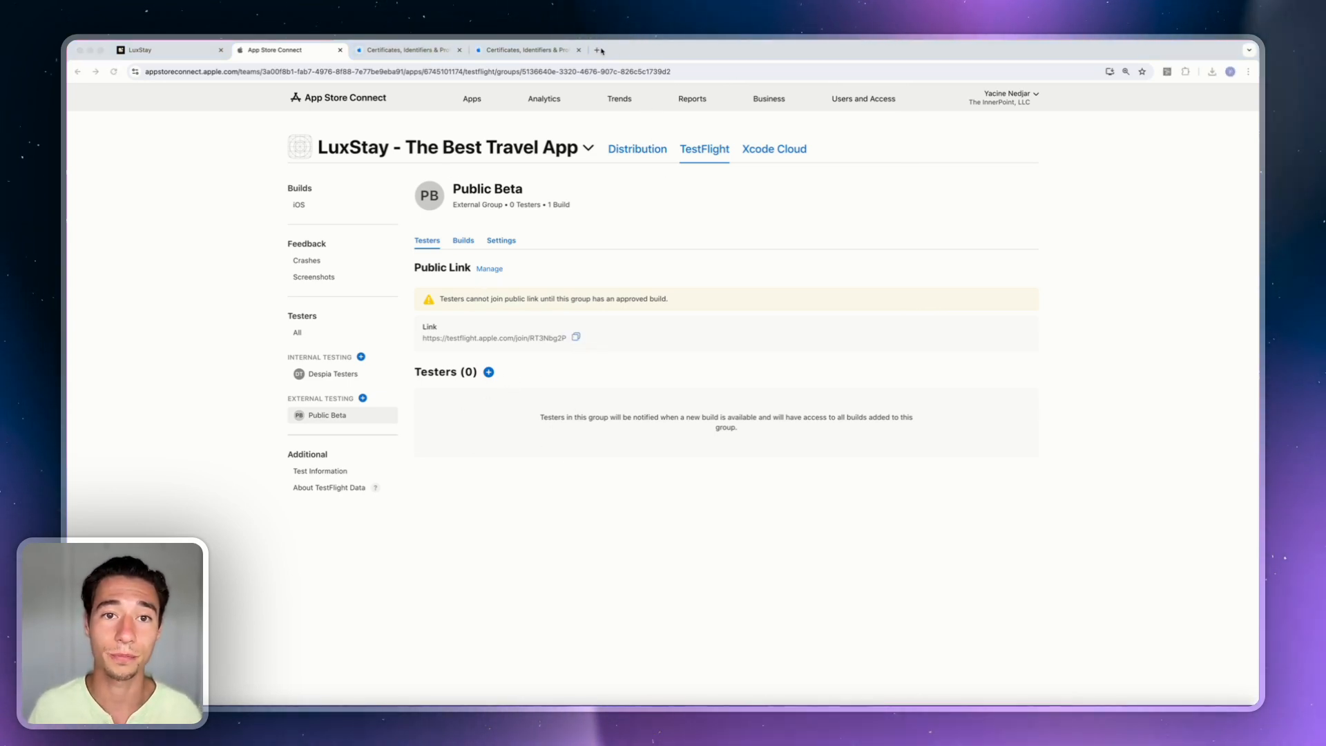
# Load the Public Beta join link in a new tab, confirming it isn't accepting testers yet.
pyautogui.click(598, 50)
pyautogui.write('https://testflight.apple.com/join/RT3Nbg2P')
pyautogui.press('Return')
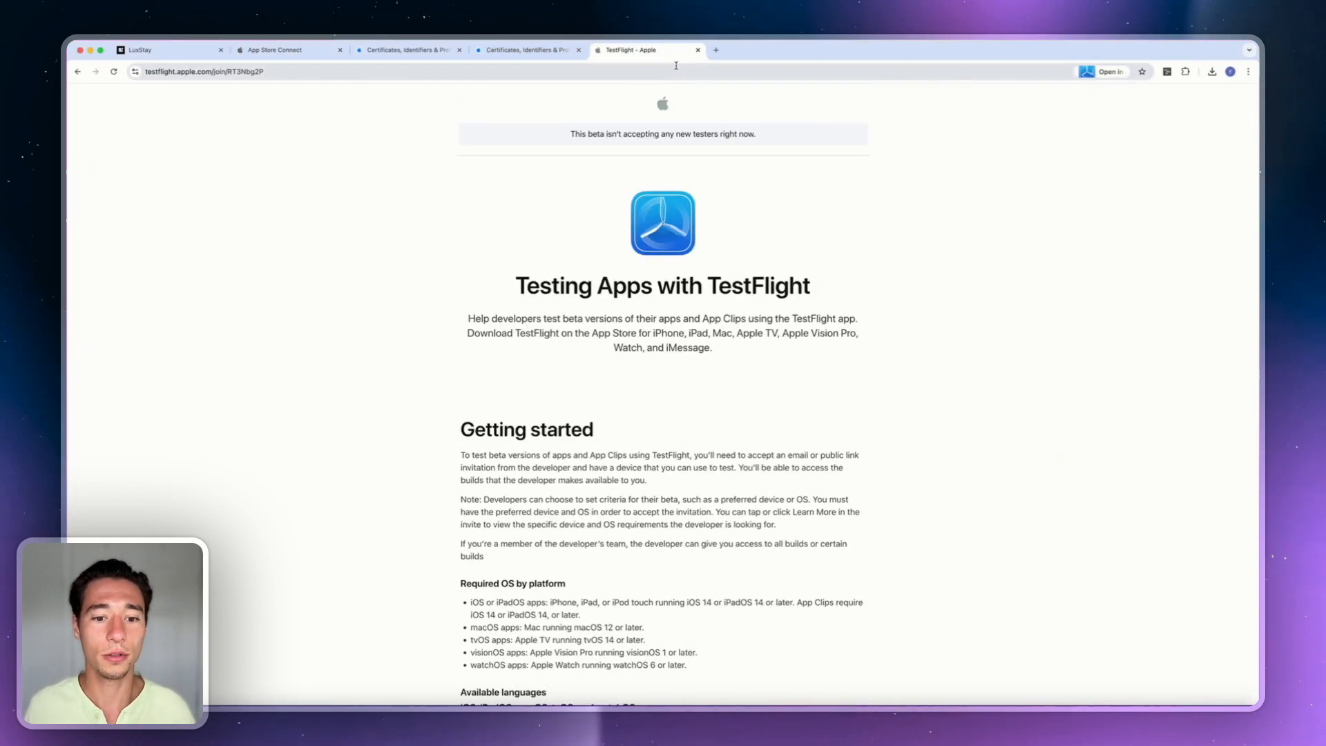
pyautogui.scroll(-10, 727, 187)
pyautogui.scroll(10, 727, 188)
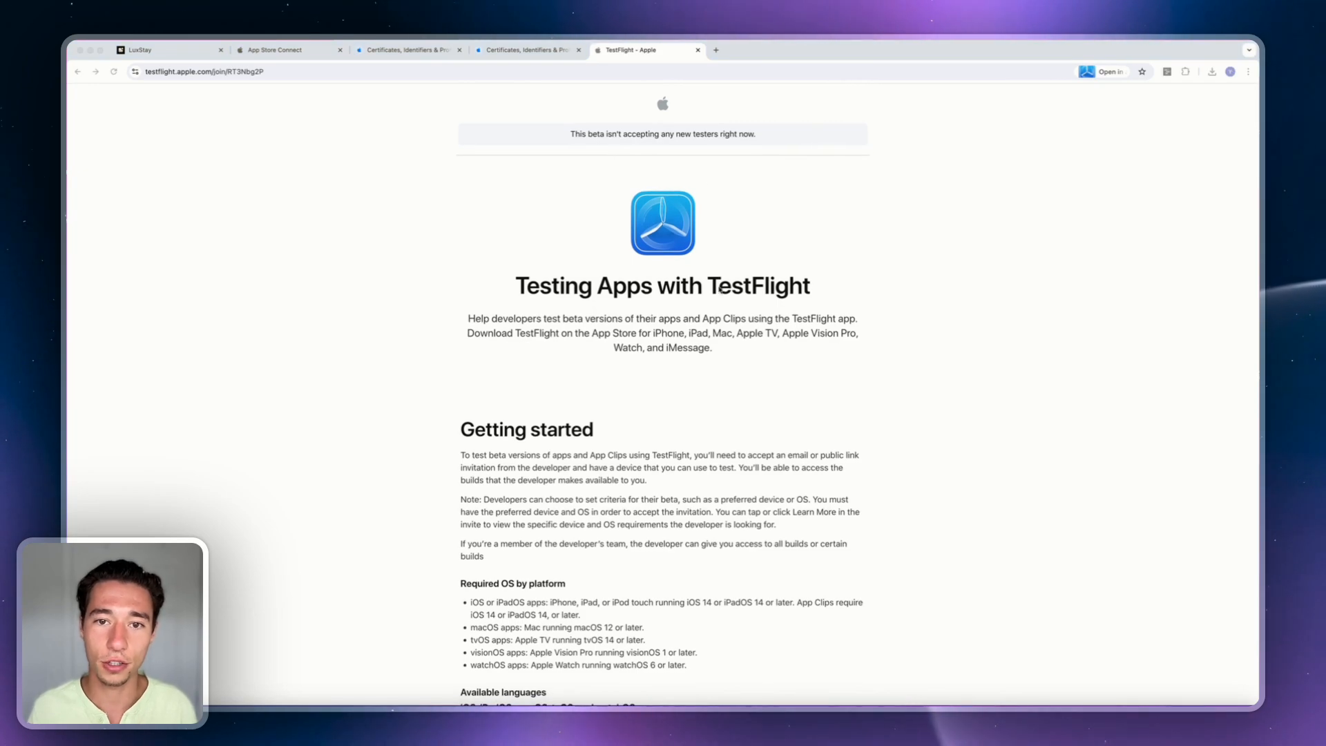
pyautogui.scroll(-15, 720, 290)
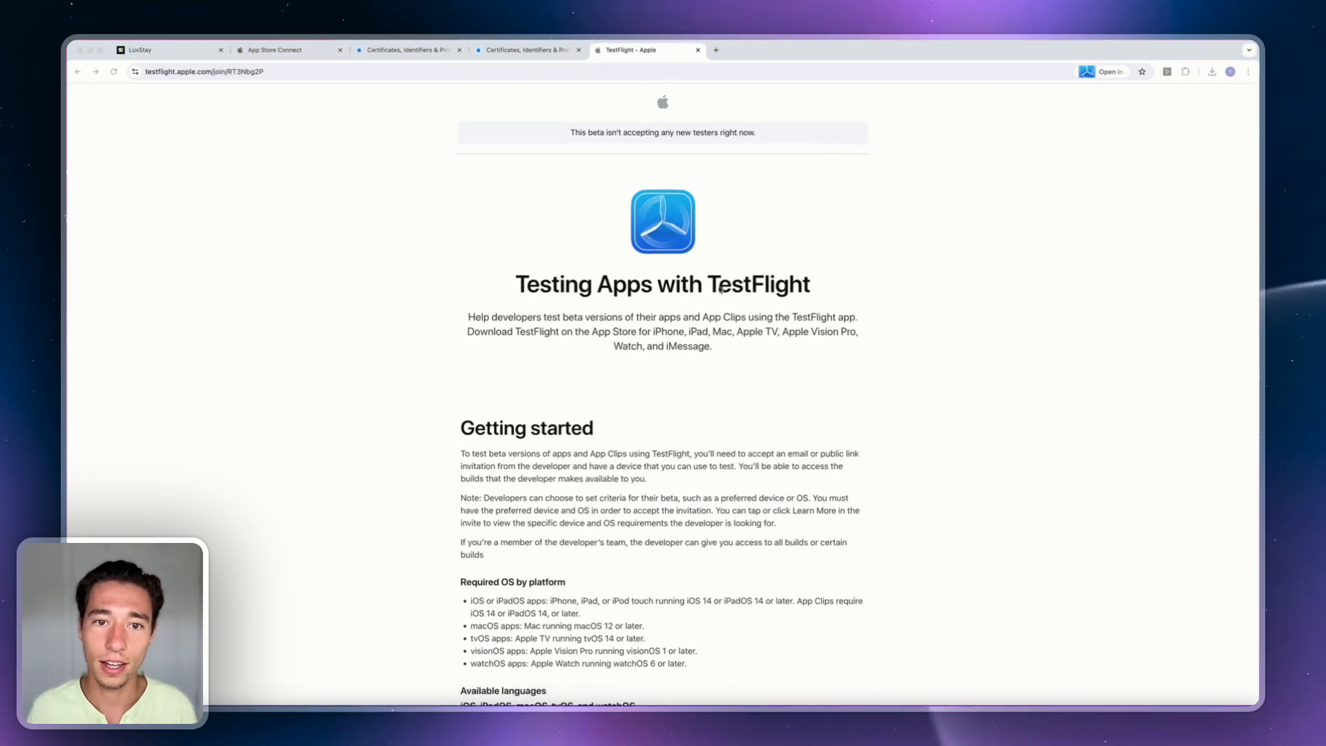
pyautogui.scroll(15, 719, 290)
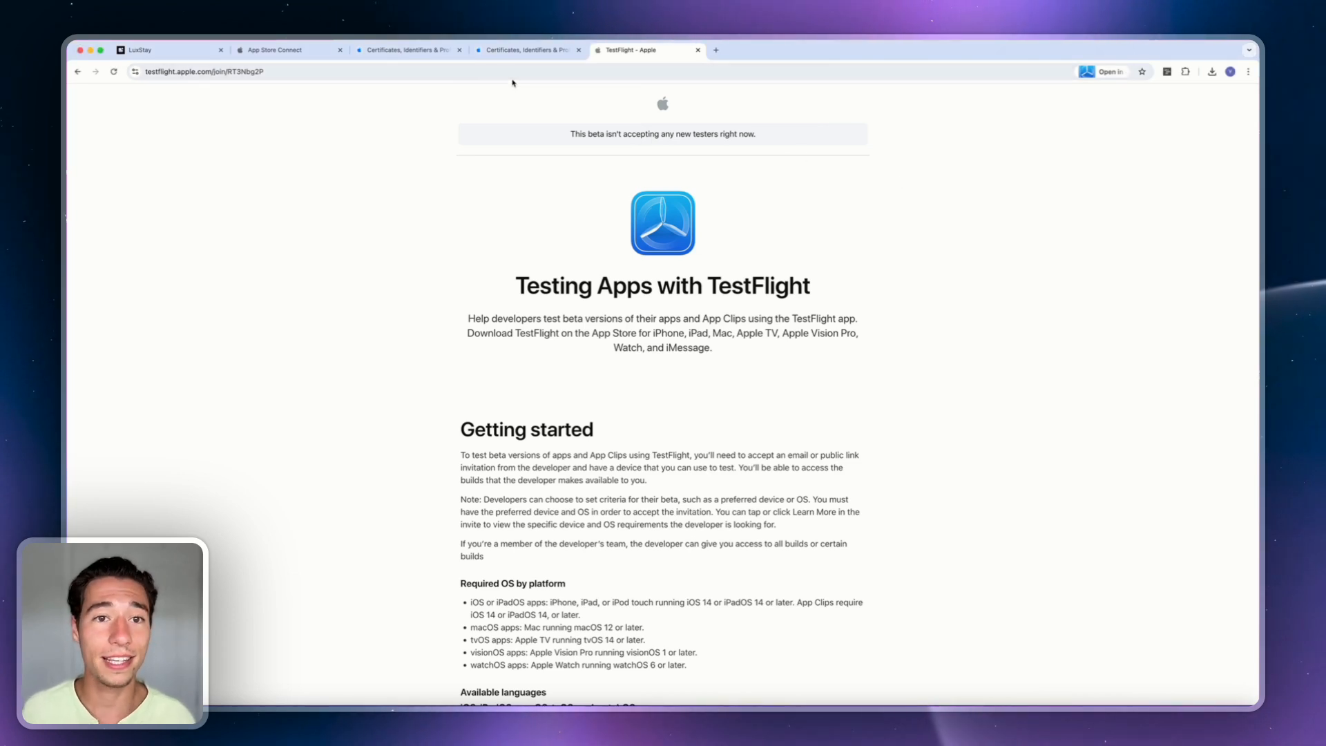
pyautogui.click(302, 49)
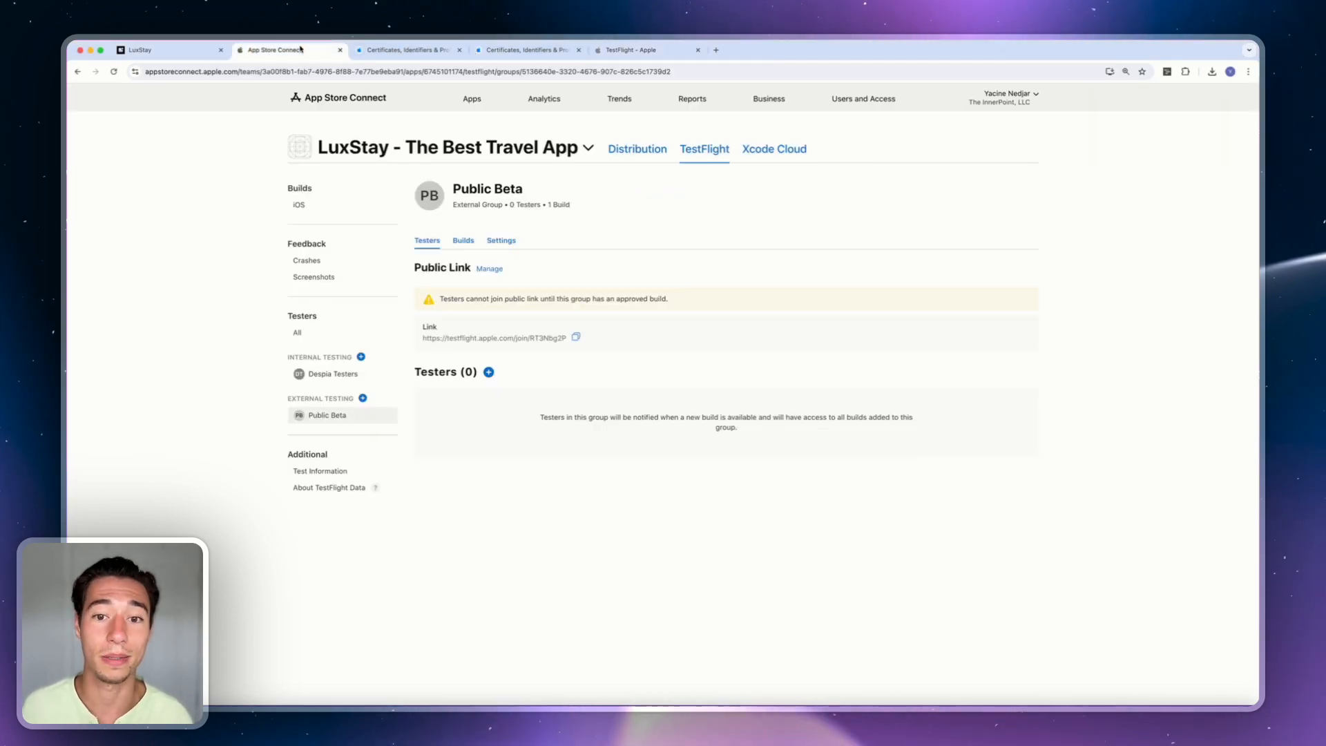
# Select the Public Beta group's public TestFlight link URL, then deselect it.
pyautogui.tripleClick(505, 339)
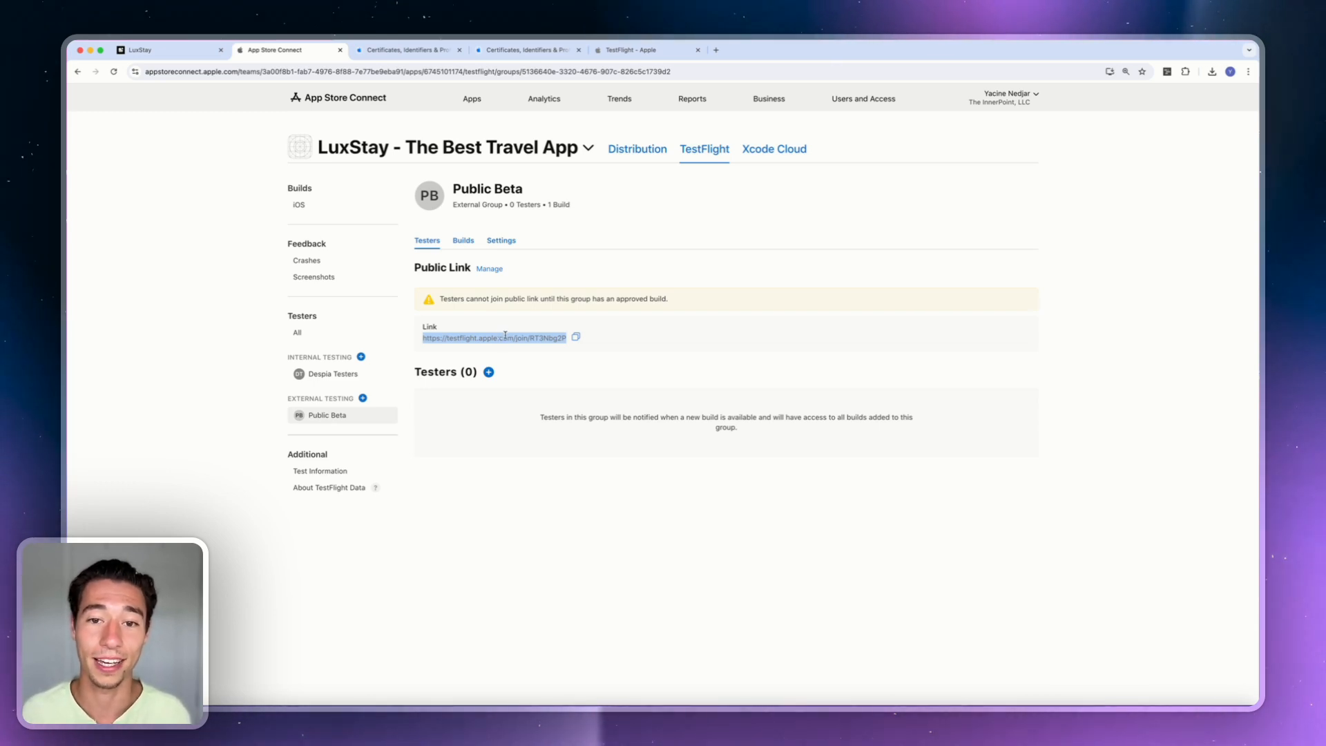
pyautogui.click(500, 330)
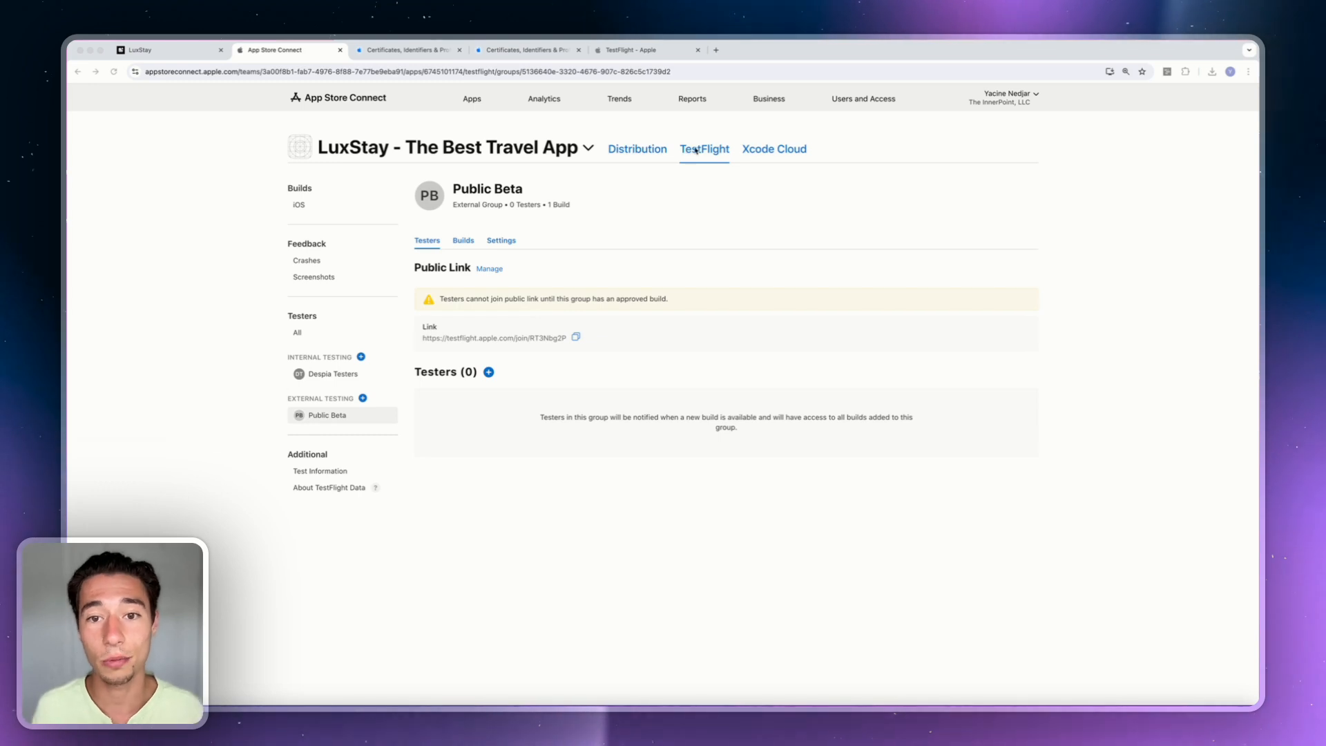
# Open the iOS App Version 1.0 distribution page and scroll through its metadata.
pyautogui.click(635, 151)
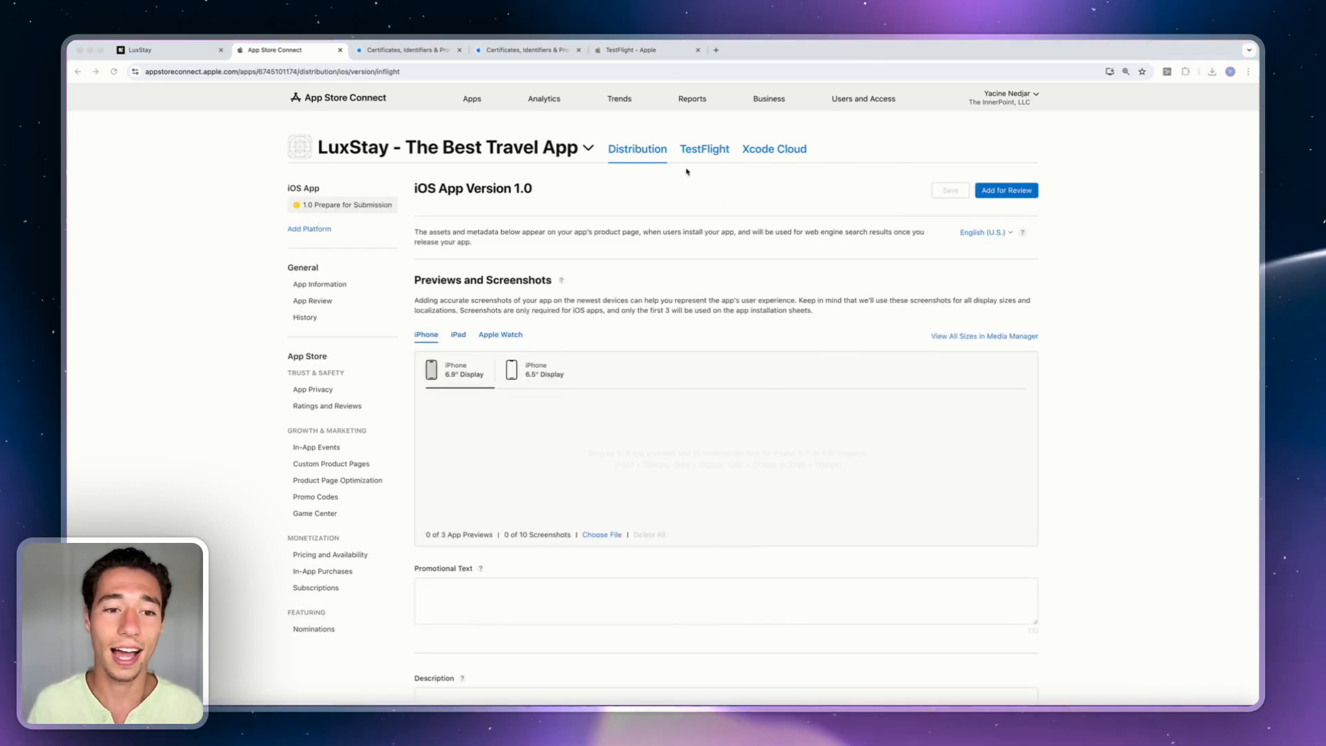
pyautogui.scroll(-3, 494, 346)
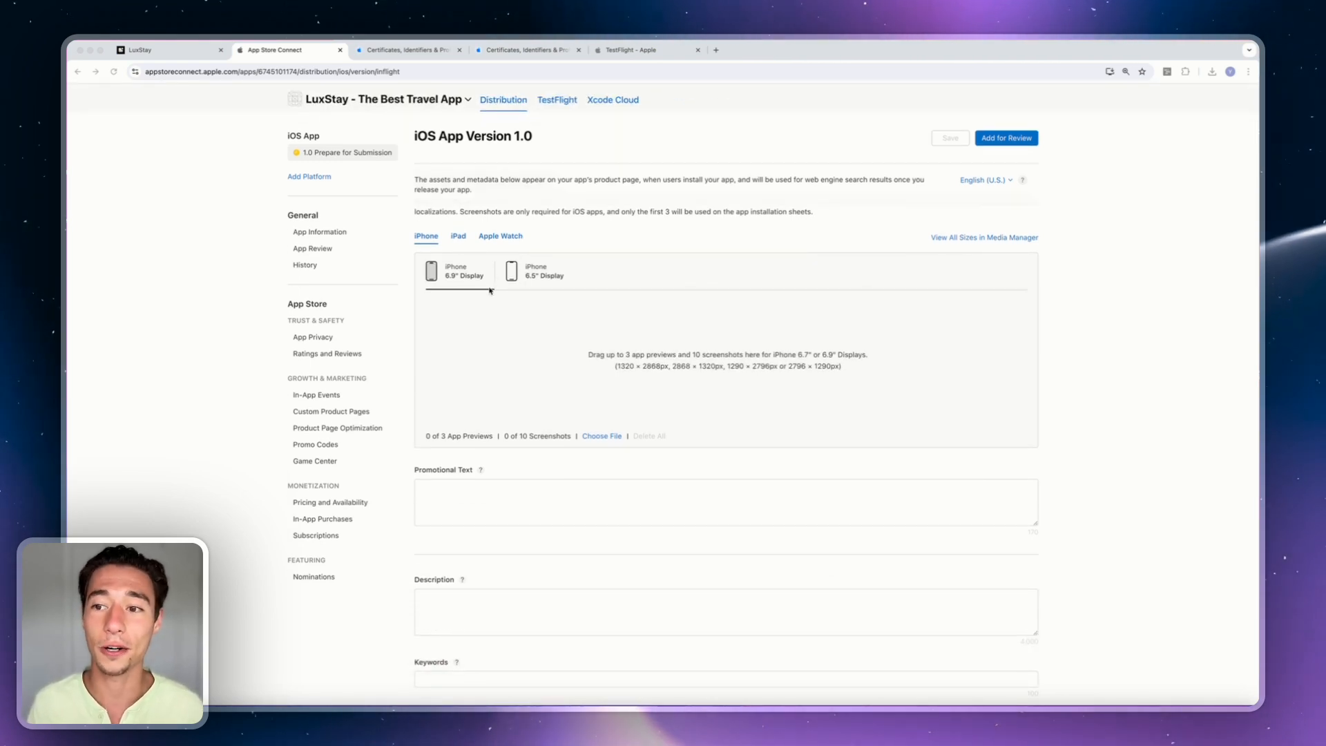
pyautogui.scroll(-2, 489, 291)
pyautogui.scroll(-8, 489, 291)
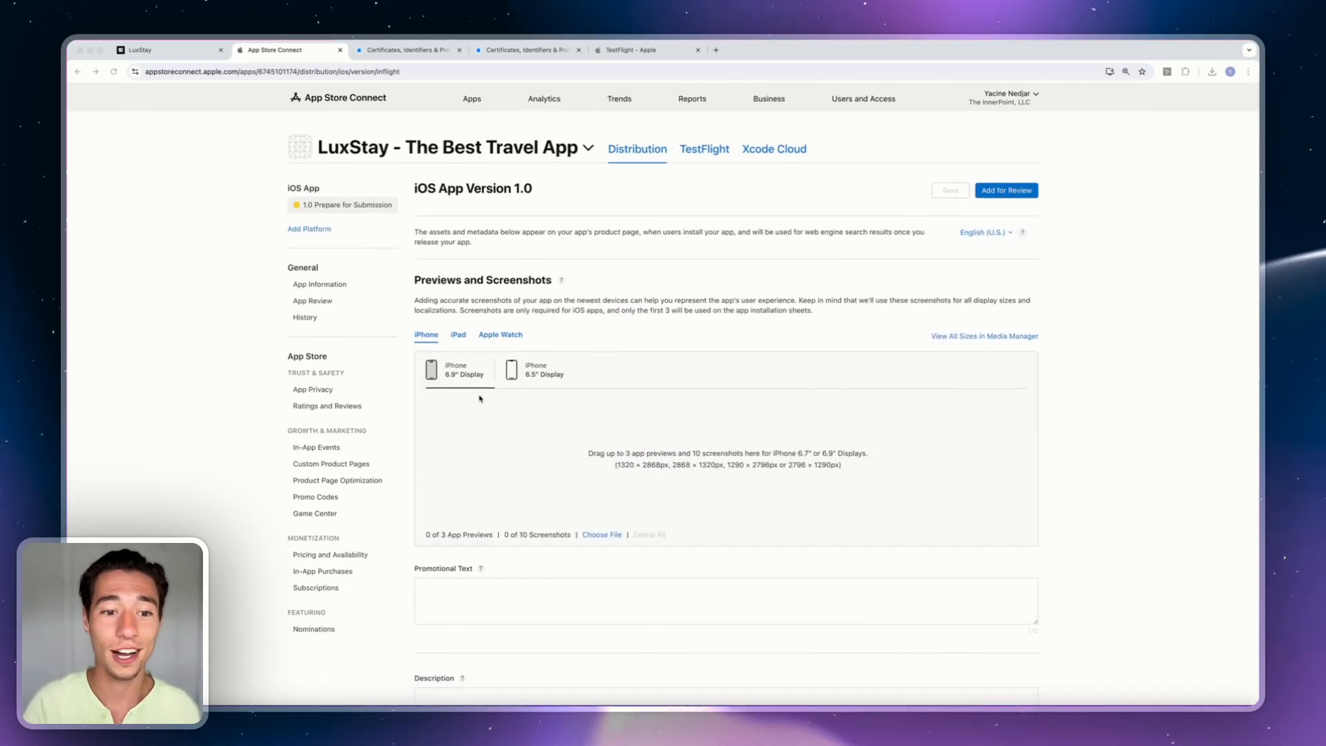
pyautogui.scroll(-10, 479, 398)
pyautogui.scroll(-1, 479, 398)
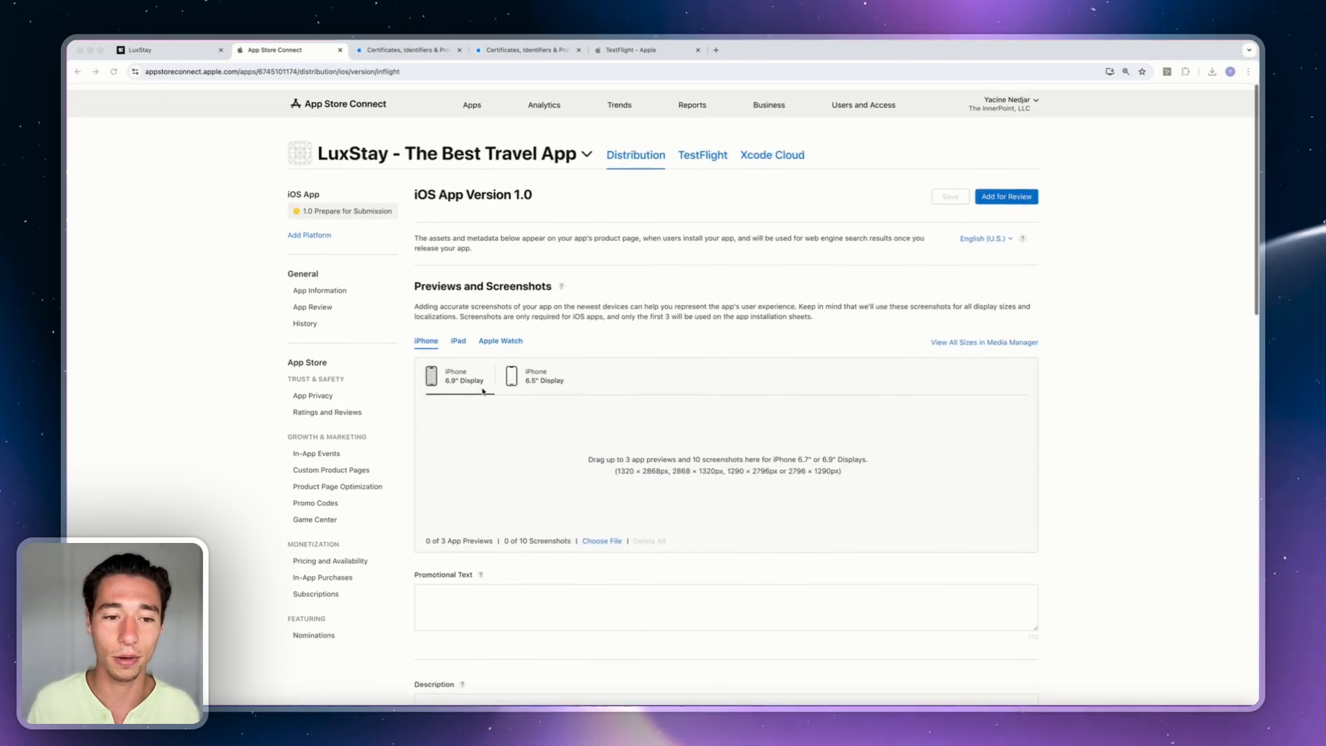
pyautogui.scroll(-2, 486, 413)
pyautogui.scroll(-3, 485, 413)
# Check the Description and Promotional Text fields, then reach the empty Build section.
pyautogui.click(472, 517)
pyautogui.click(480, 410)
pyautogui.scroll(5, 511, 404)
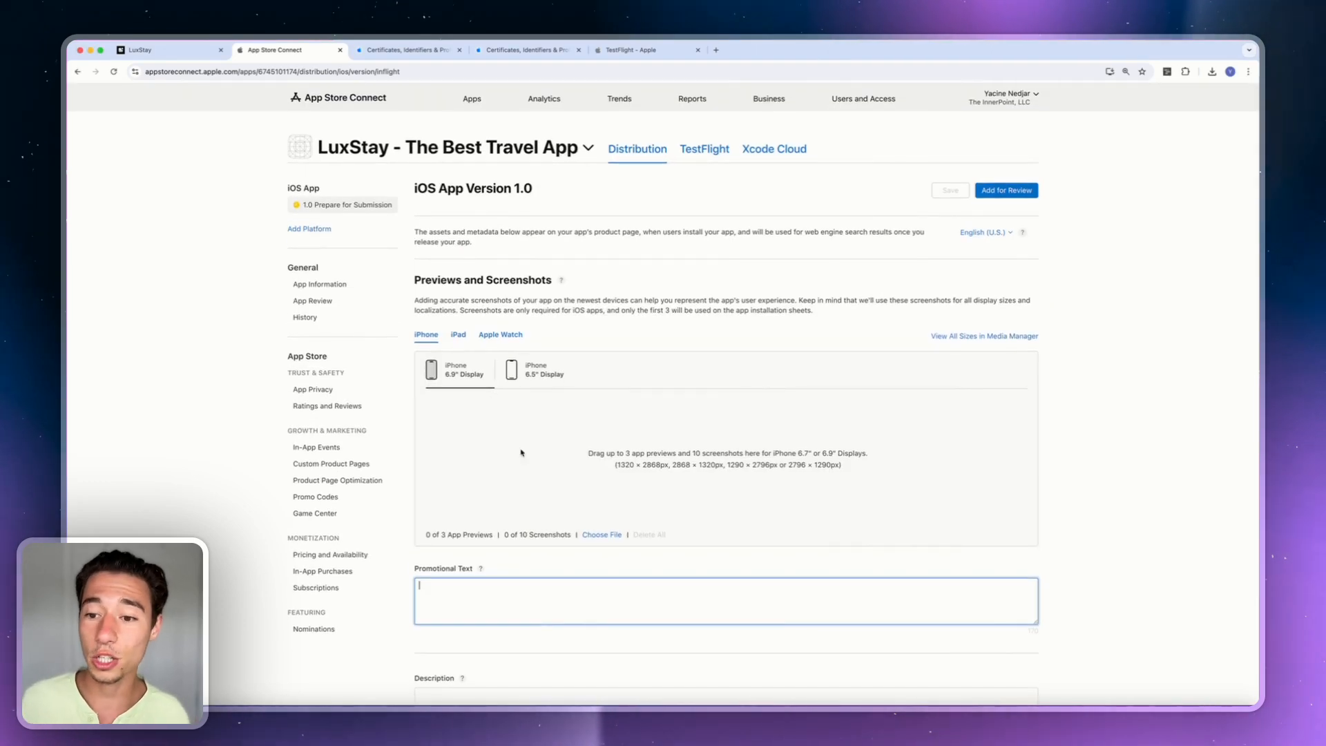
pyautogui.scroll(-8, 778, 464)
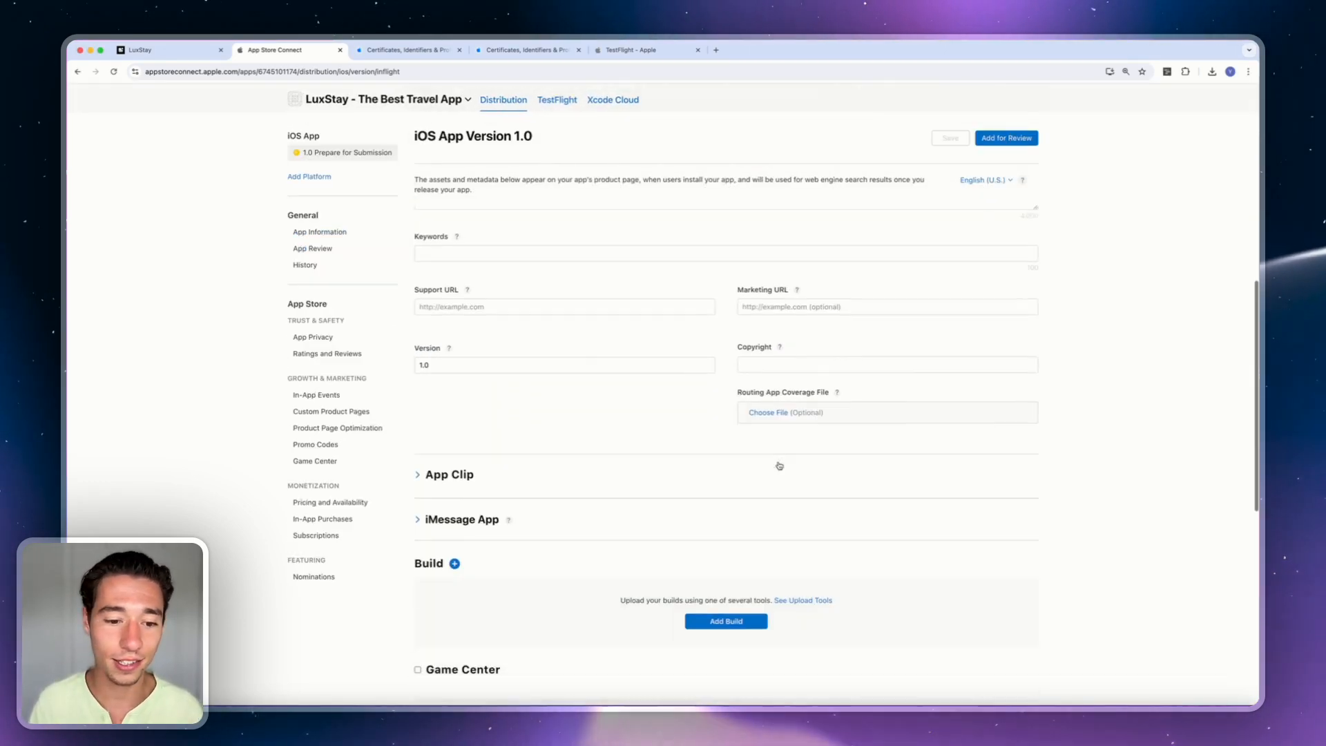
pyautogui.scroll(-1, 779, 466)
pyautogui.scroll(1, 856, 373)
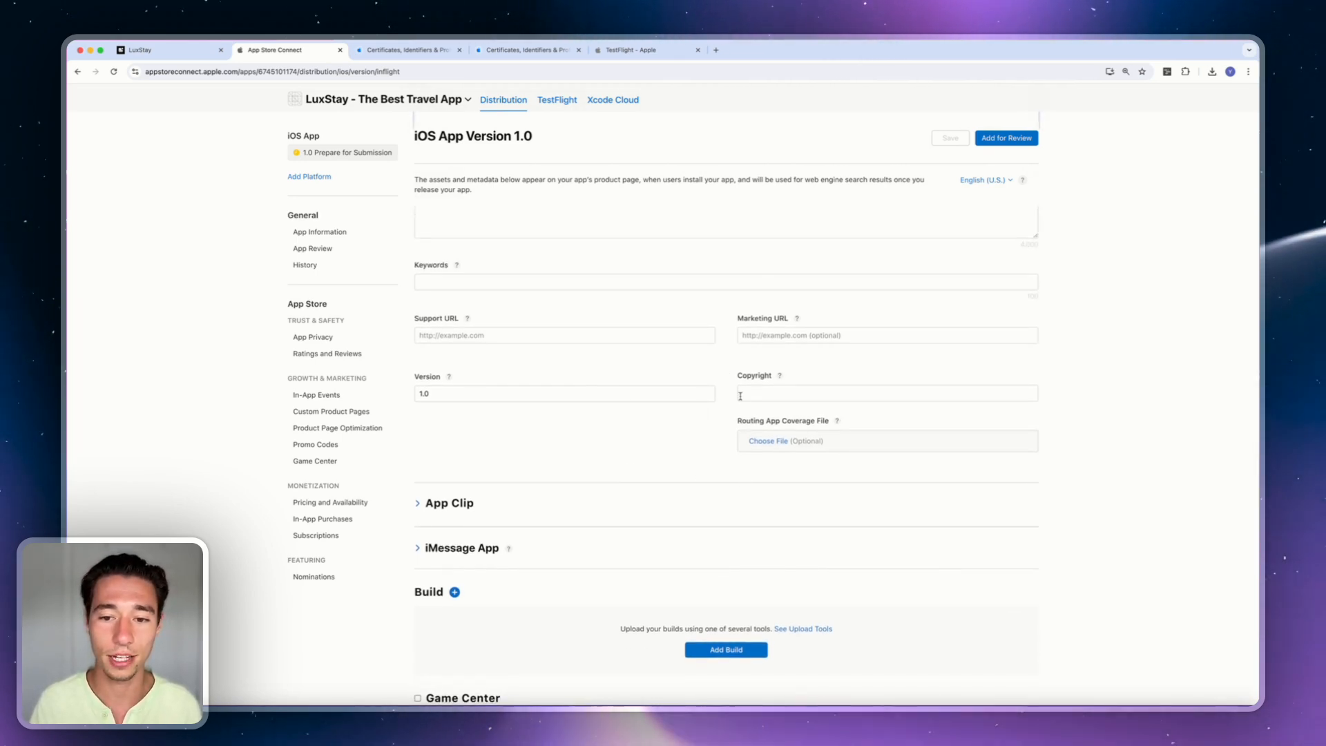
pyautogui.scroll(-1, 753, 445)
pyautogui.scroll(-3, 749, 444)
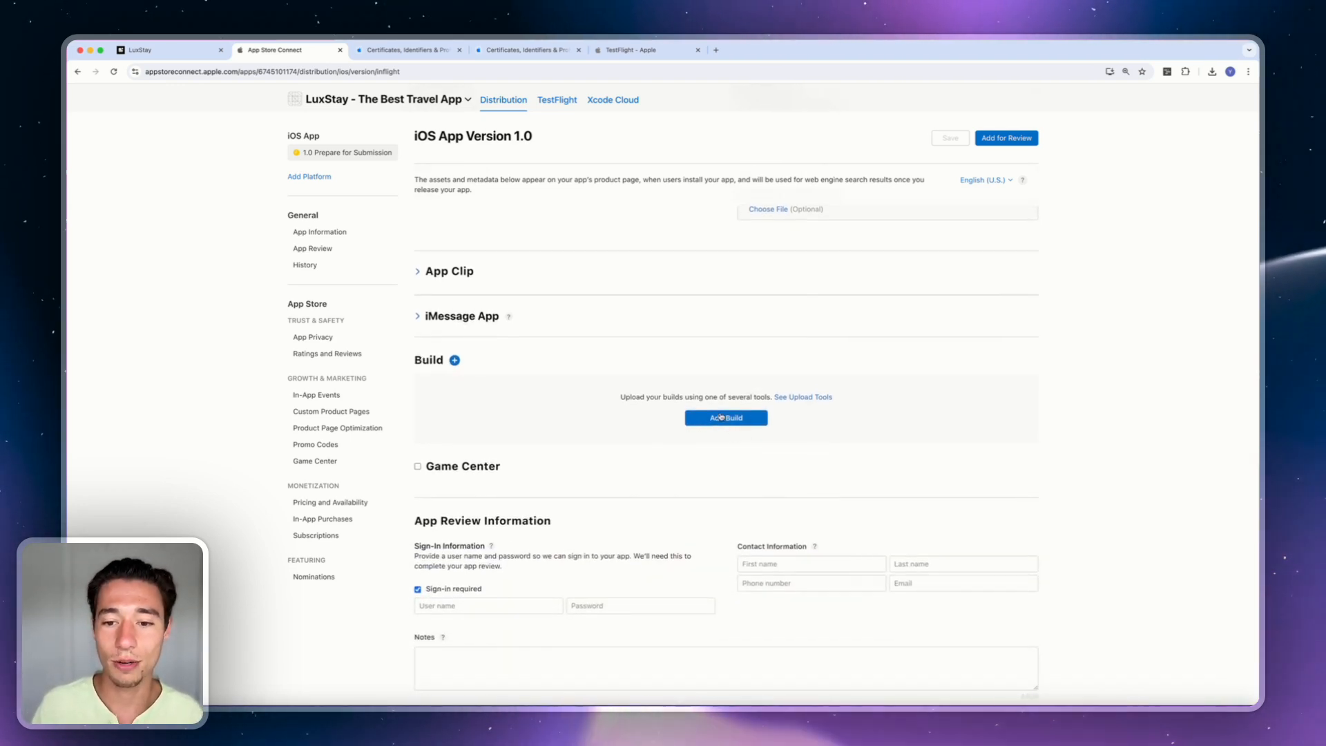
# Add build 1 (1.0.0) to LuxStay's iOS App Version 1.0 and check the attached build on the page.
pyautogui.click(721, 417)
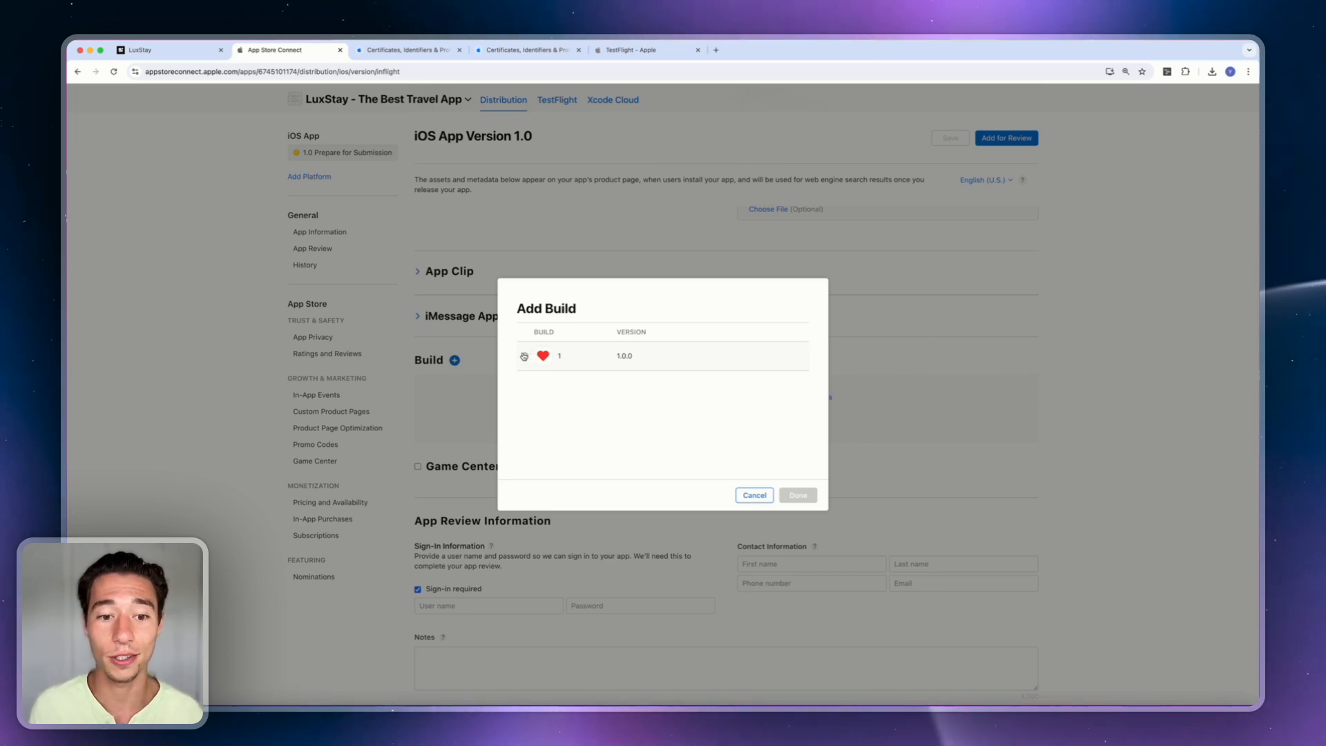
pyautogui.click(524, 356)
pyautogui.click(789, 495)
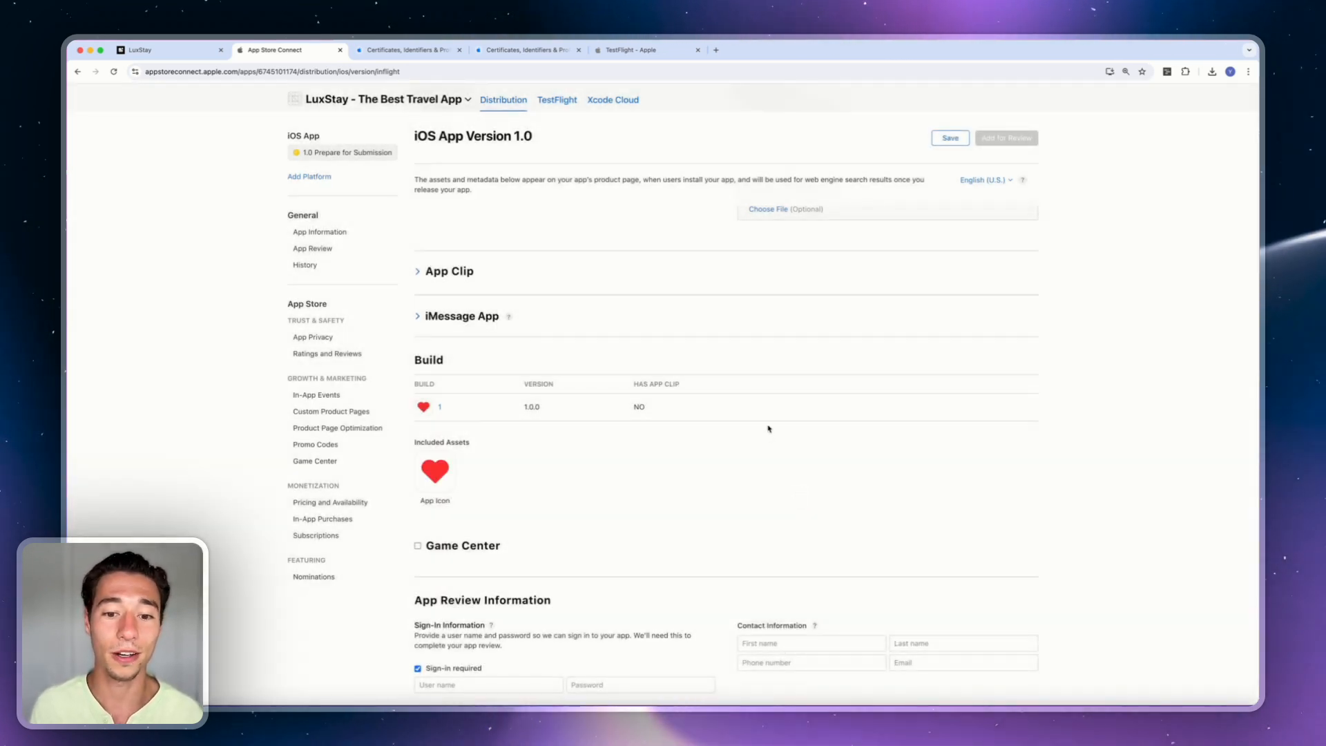
pyautogui.scroll(10, 769, 429)
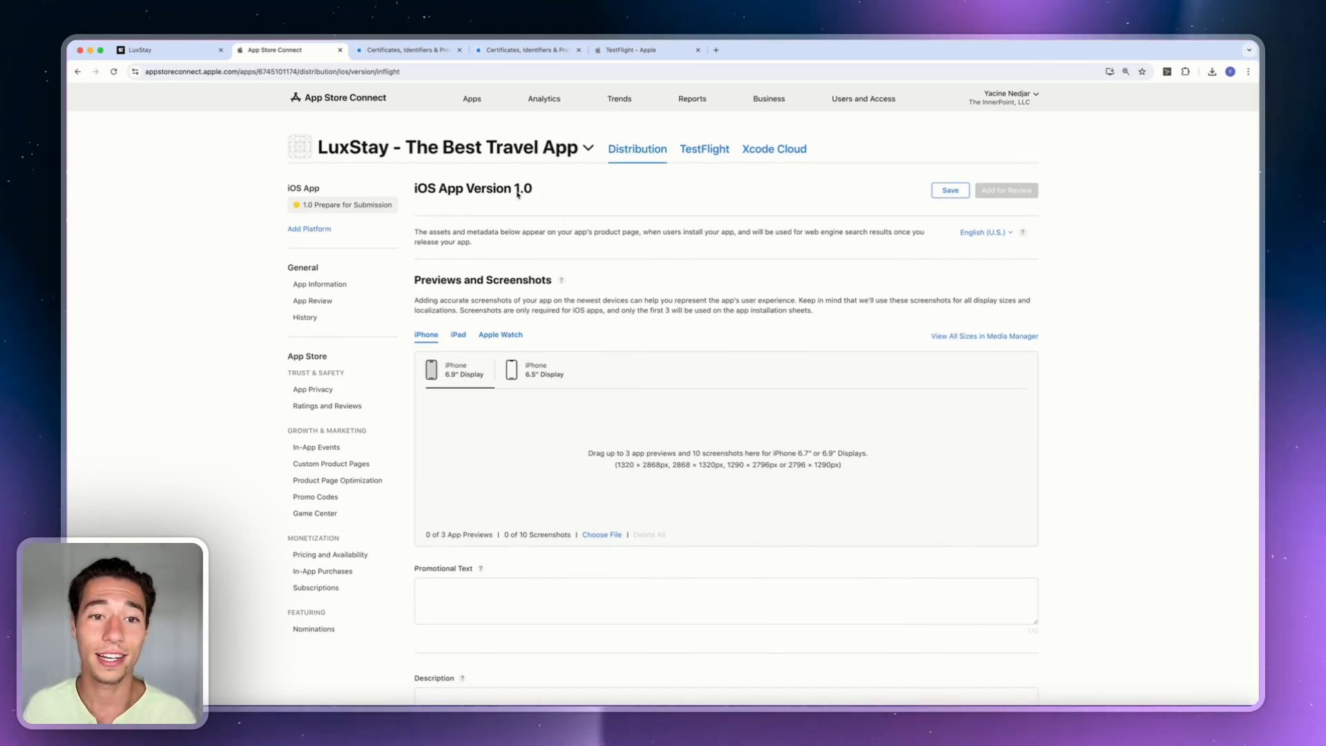
pyautogui.scroll(-15, 517, 194)
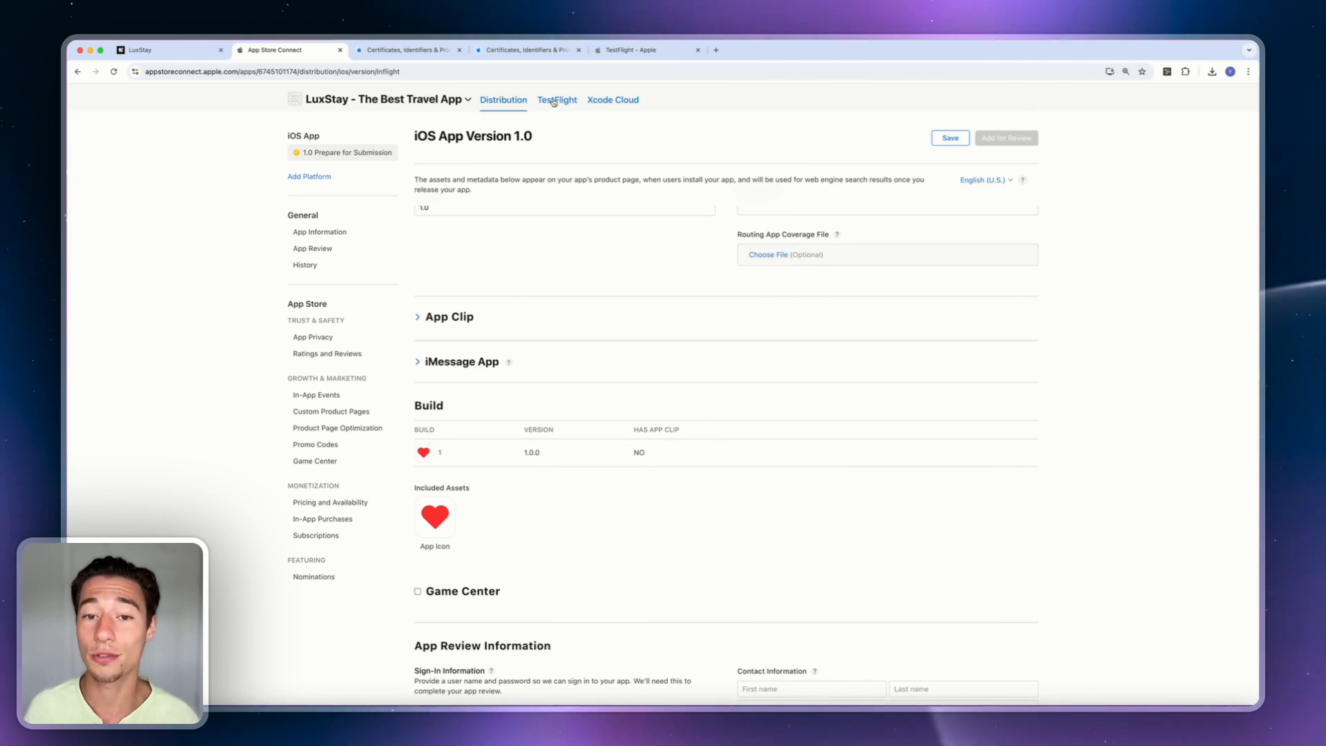
pyautogui.scroll(-6, 481, 506)
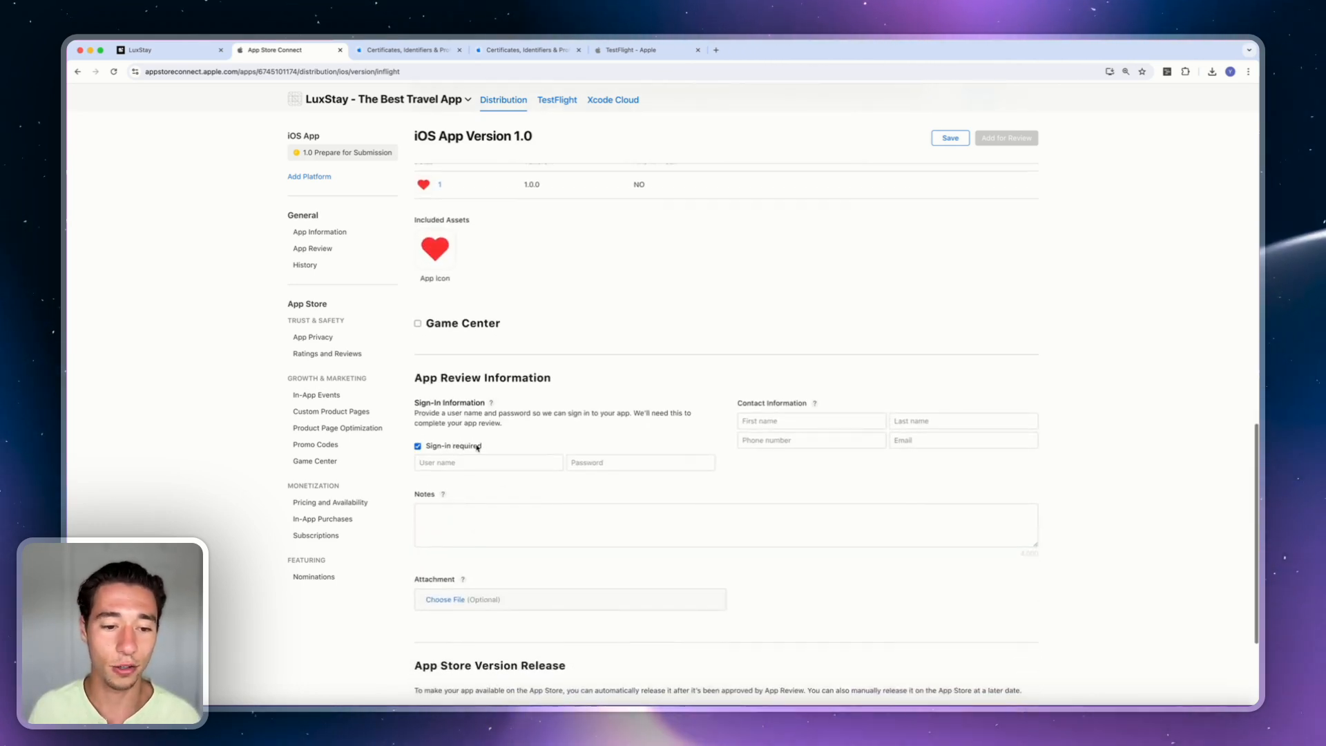
pyautogui.scroll(20, 652, 561)
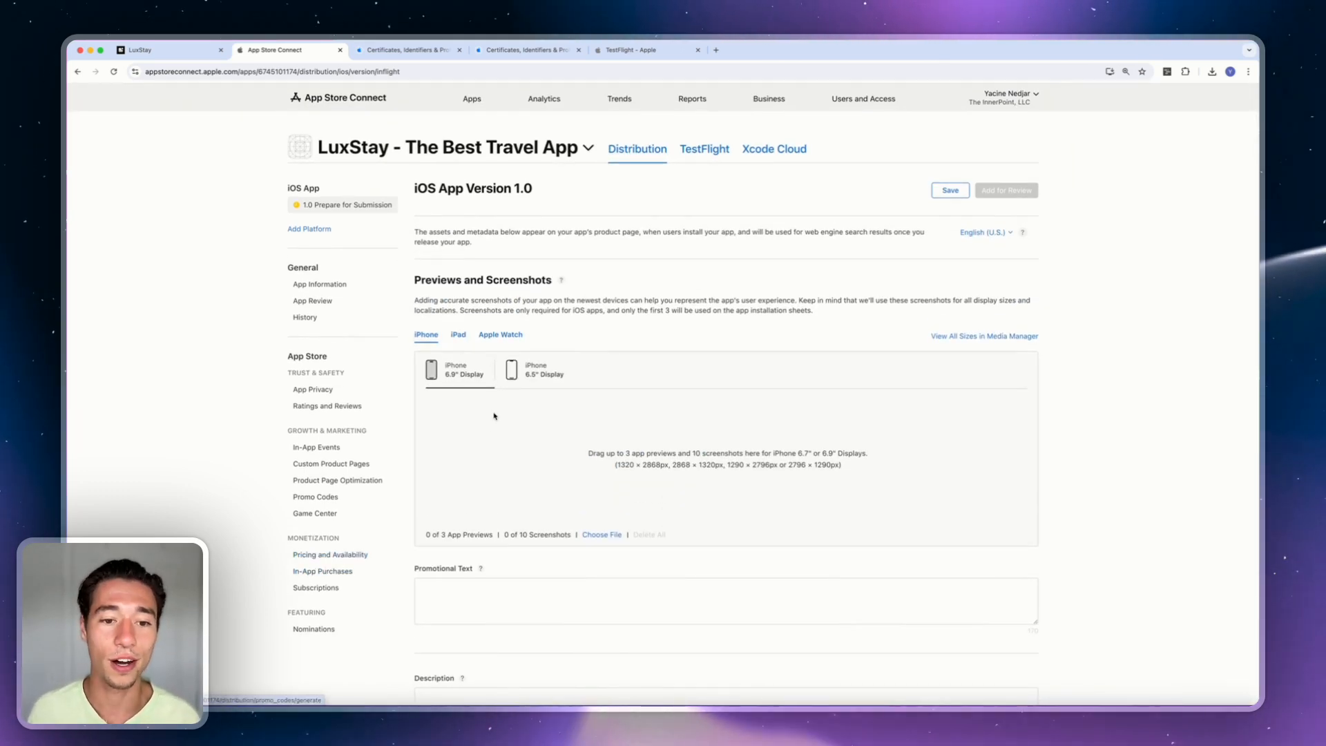
pyautogui.scroll(-4, 494, 416)
pyautogui.scroll(-10, 494, 416)
pyautogui.scroll(15, 494, 416)
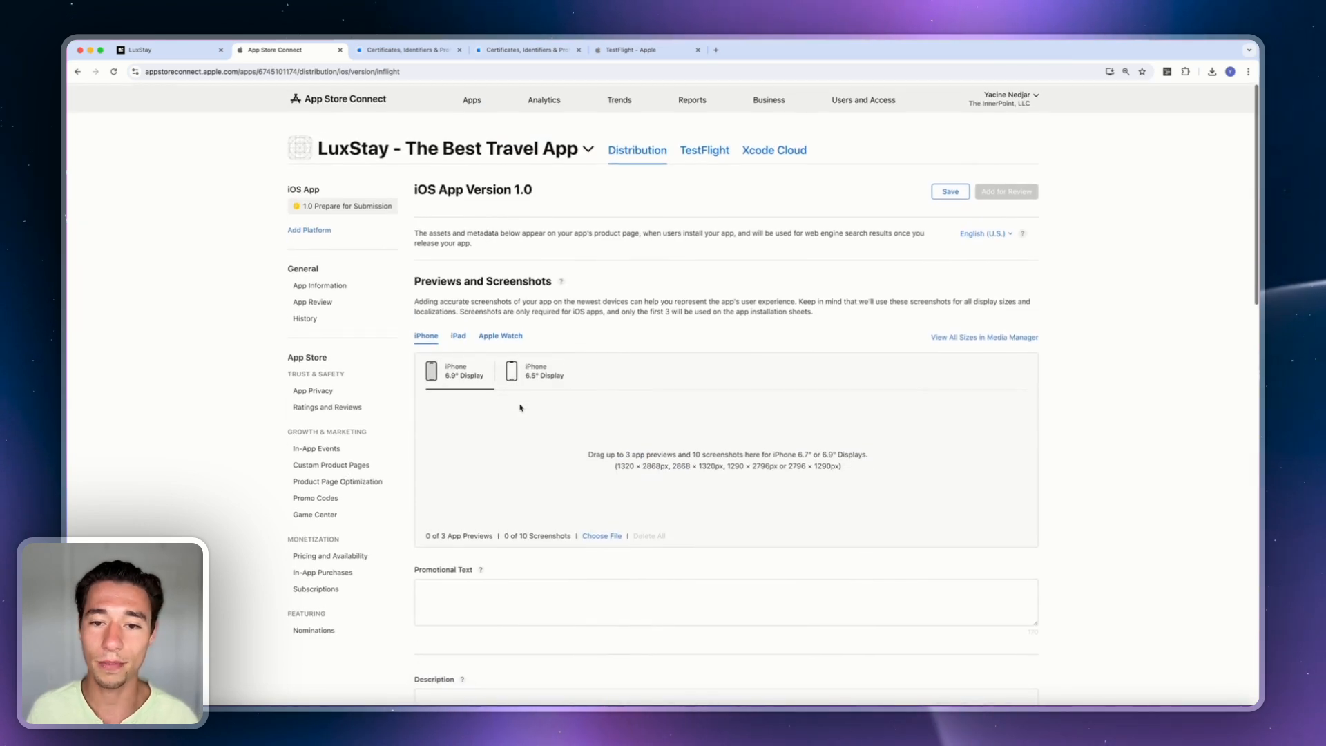
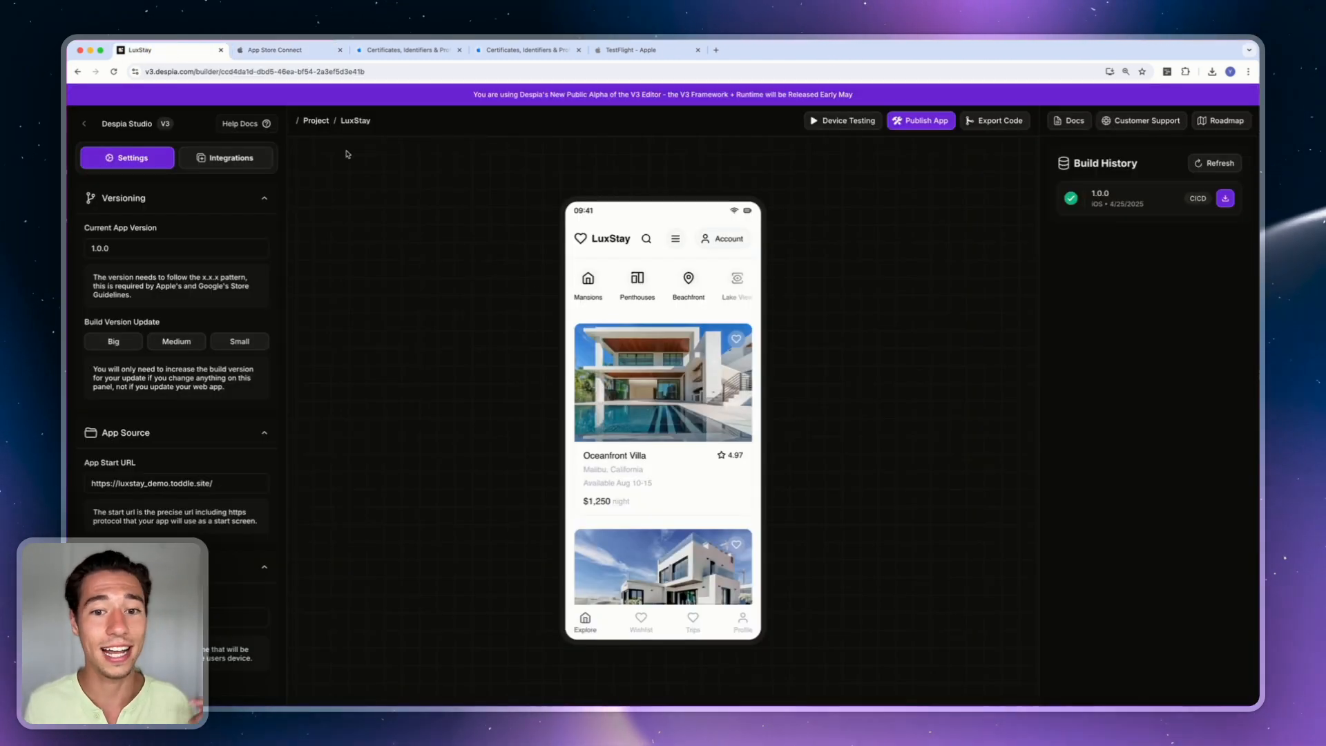
# Open the Customer Support chat and start a new message to the Despia team.
pyautogui.click(1137, 127)
pyautogui.click(1093, 462)
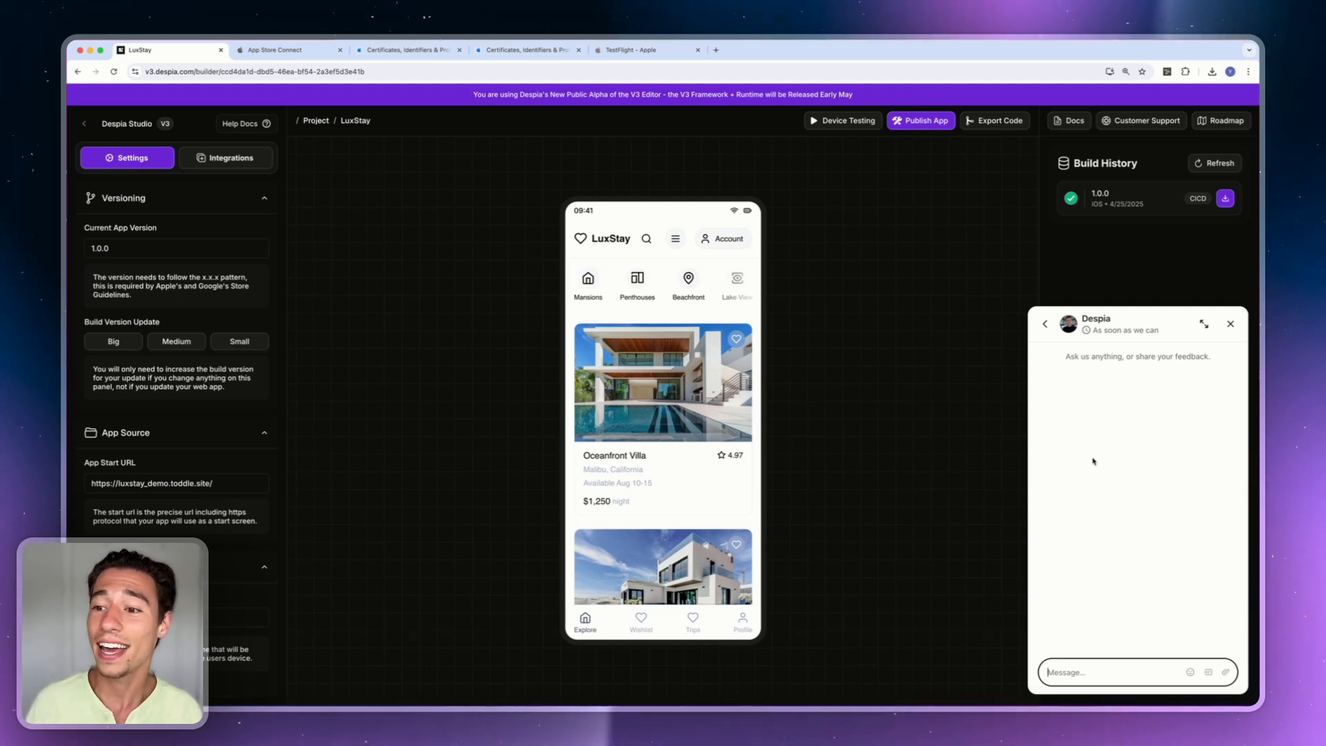
# Expand then close the support chat, and request Free Expert Help from the One-Click Deployment panel.
pyautogui.click(1205, 323)
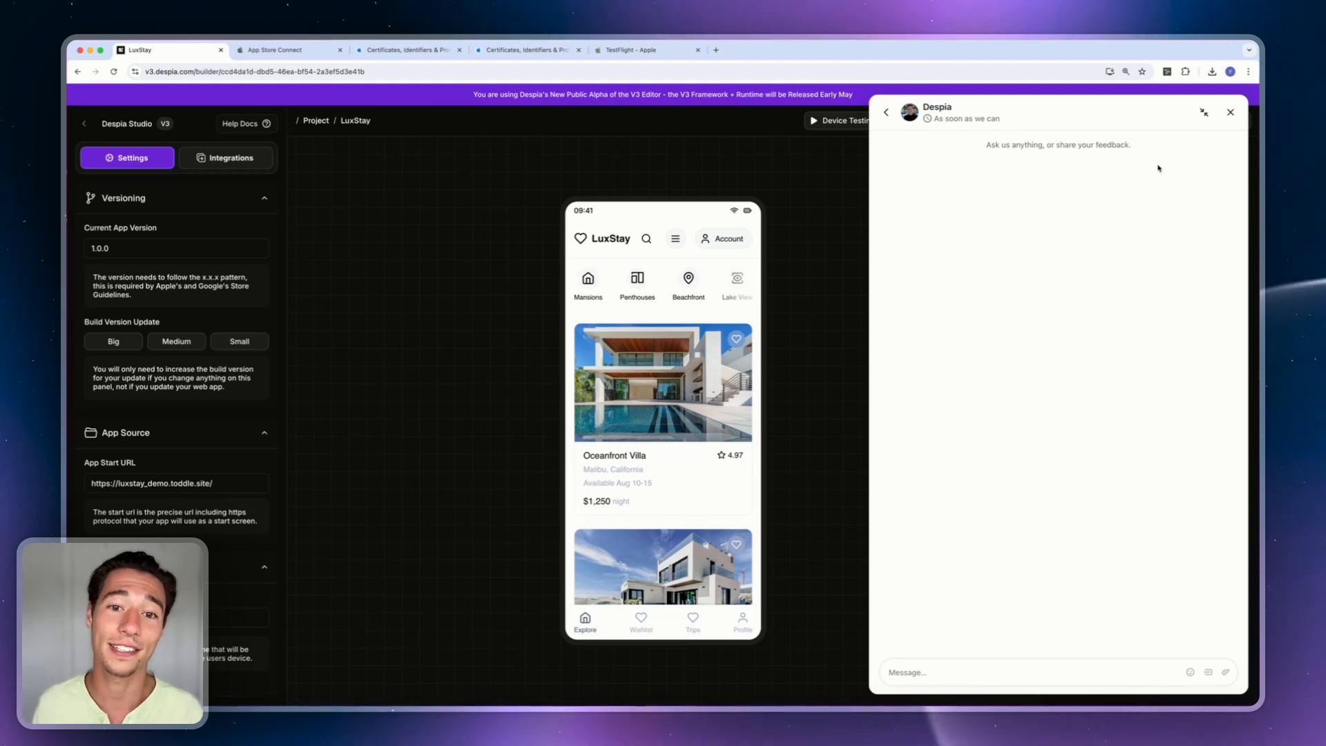
pyautogui.click(1229, 115)
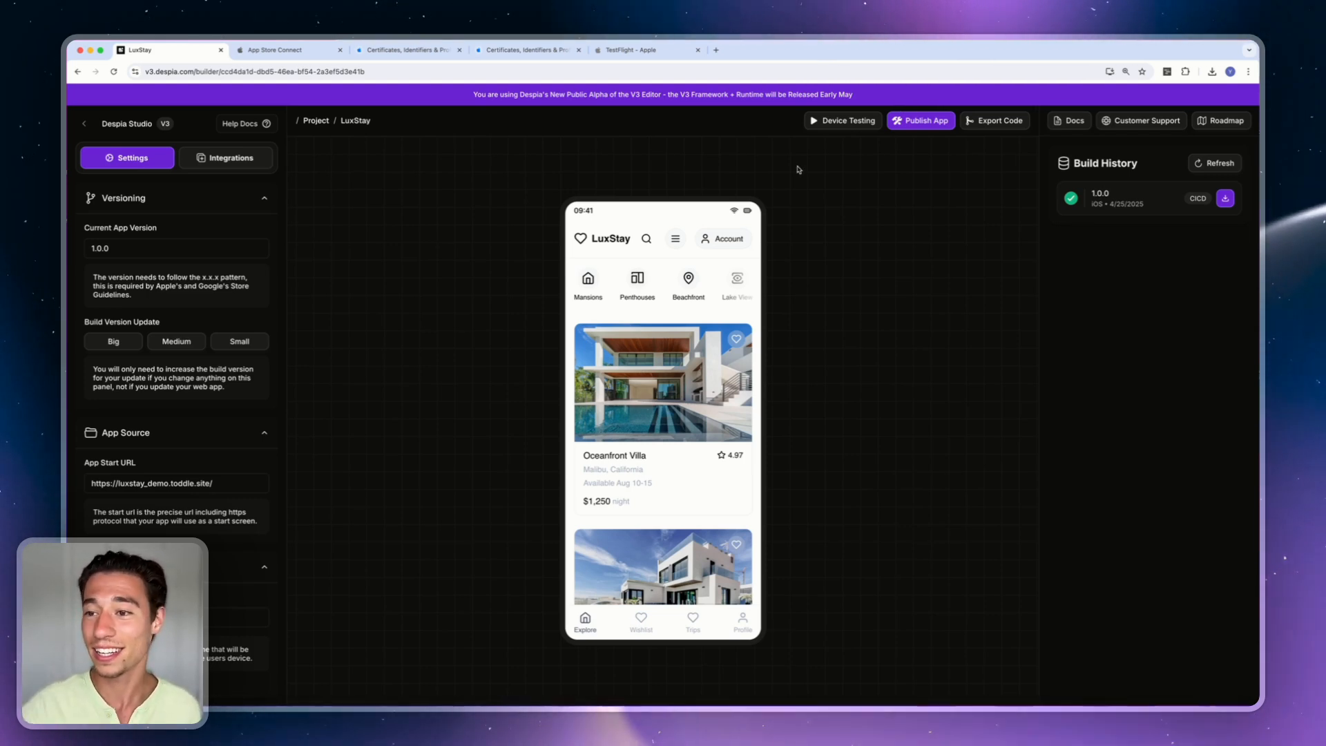
pyautogui.click(937, 121)
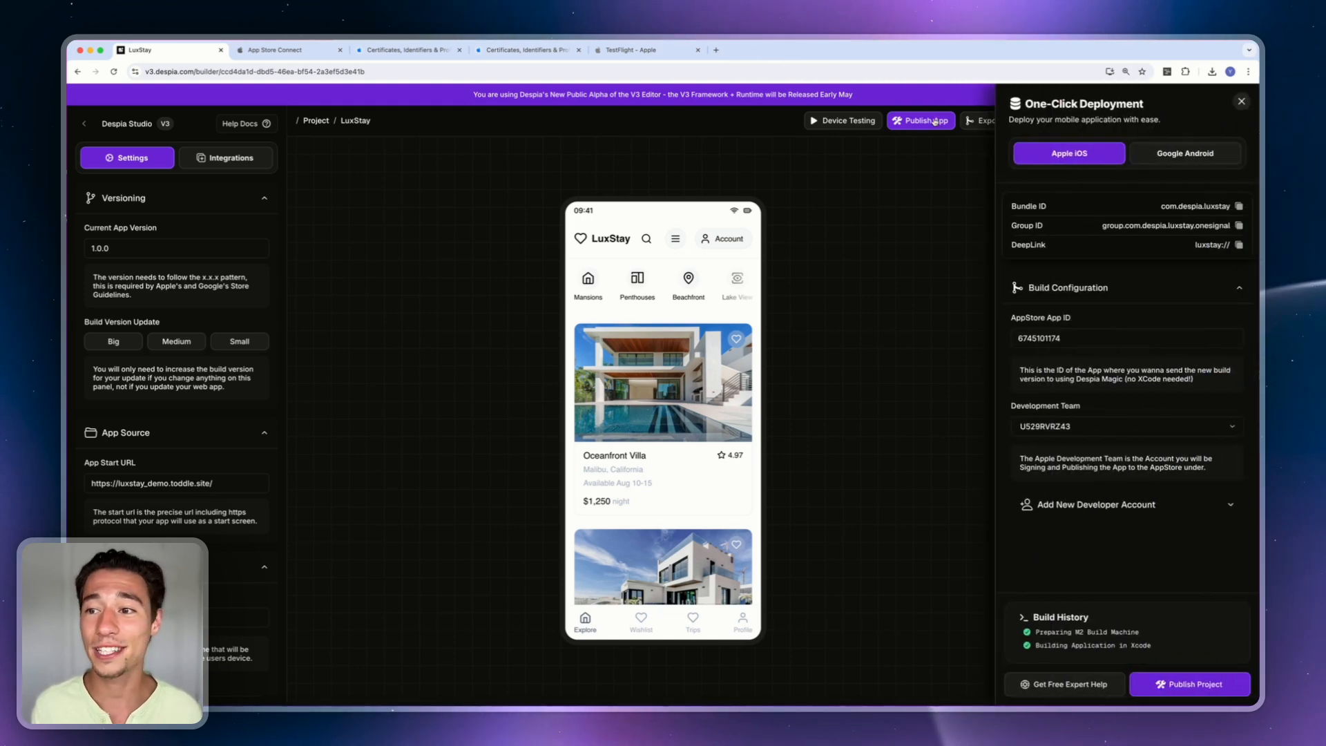
pyautogui.click(1059, 682)
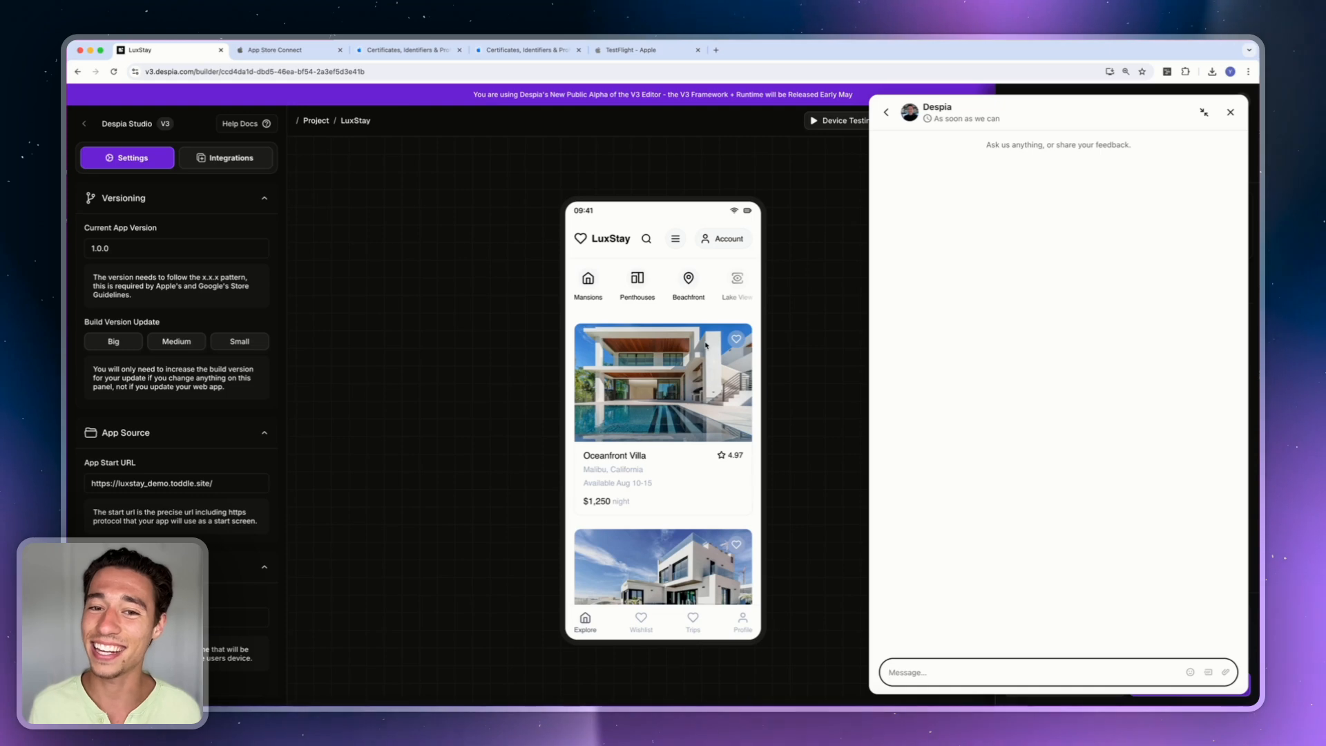